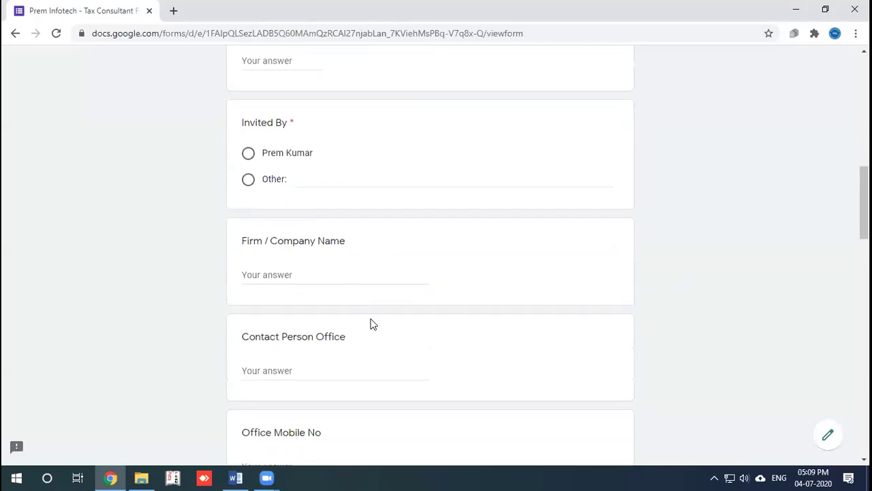
Step: Scroll down through the Tax Consultant Form and back up to review it
scroll(399, 345, "down", 3)
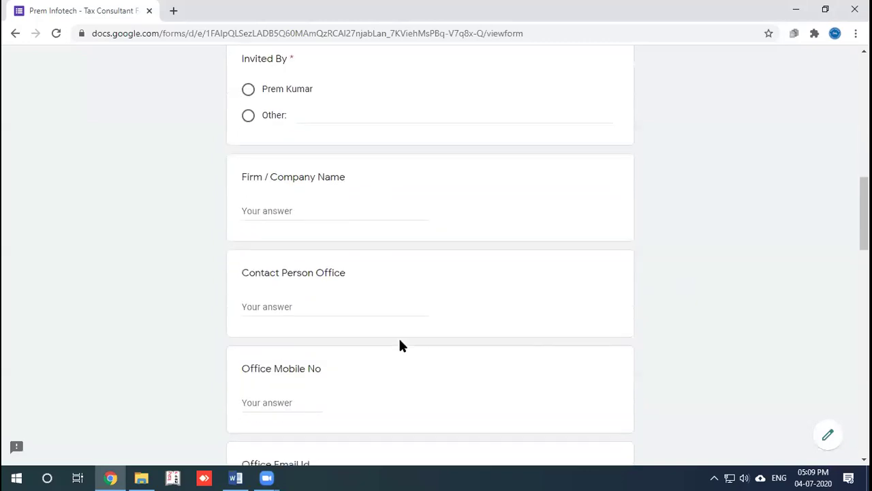
scroll(402, 345, "down", 1)
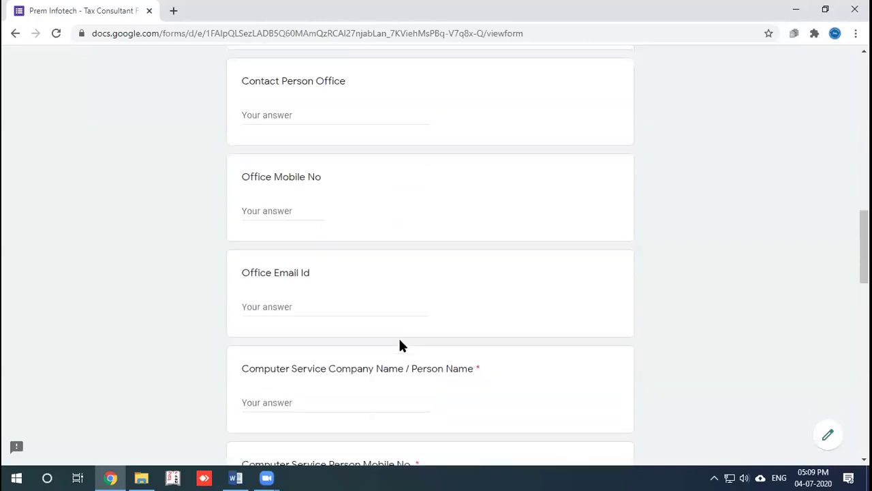
scroll(401, 345, "down", 2)
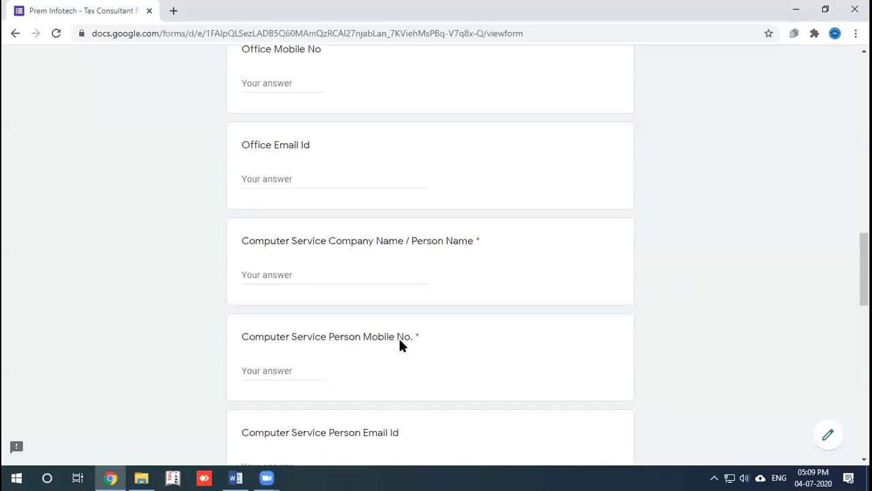
scroll(400, 343, "down", 2)
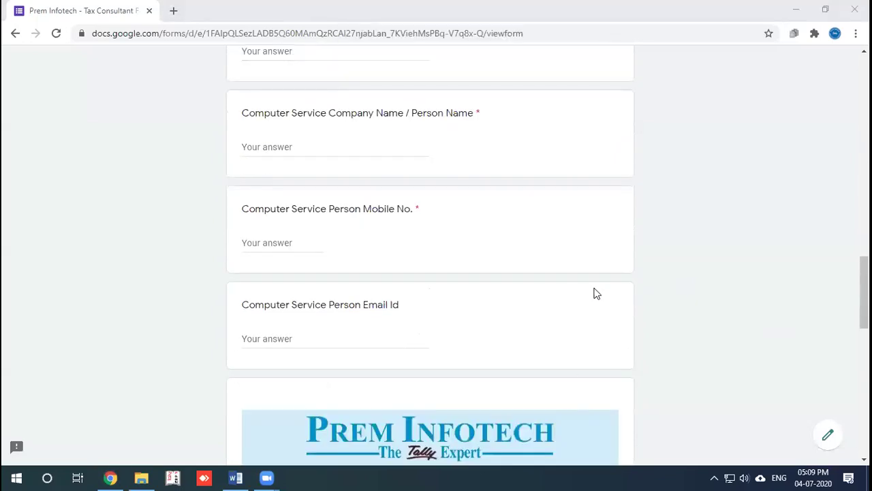
scroll(656, 314, "down", 3)
scroll(659, 324, "down", 4)
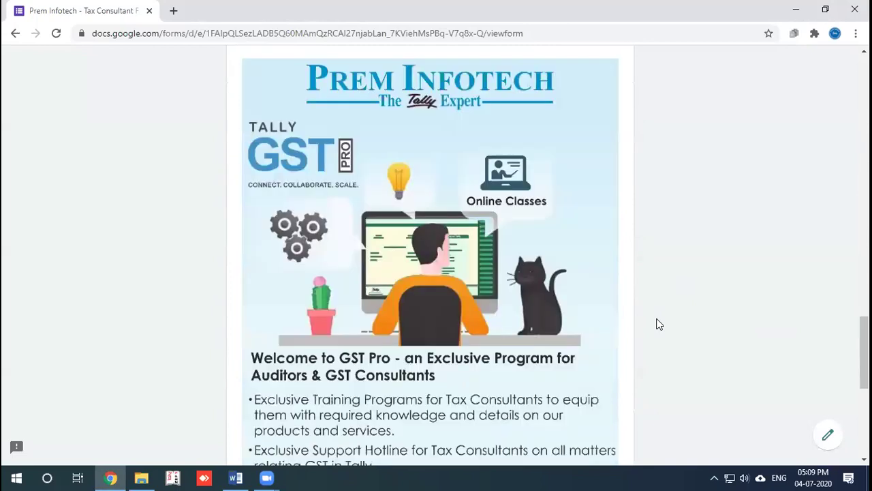
scroll(659, 324, "down", 3)
scroll(658, 324, "up", 10)
scroll(658, 324, "up", 12)
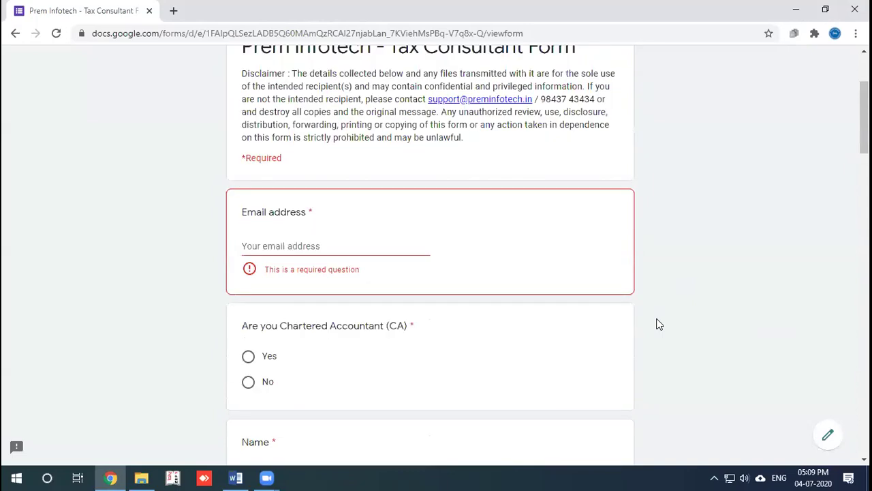
scroll(659, 324, "up", 2)
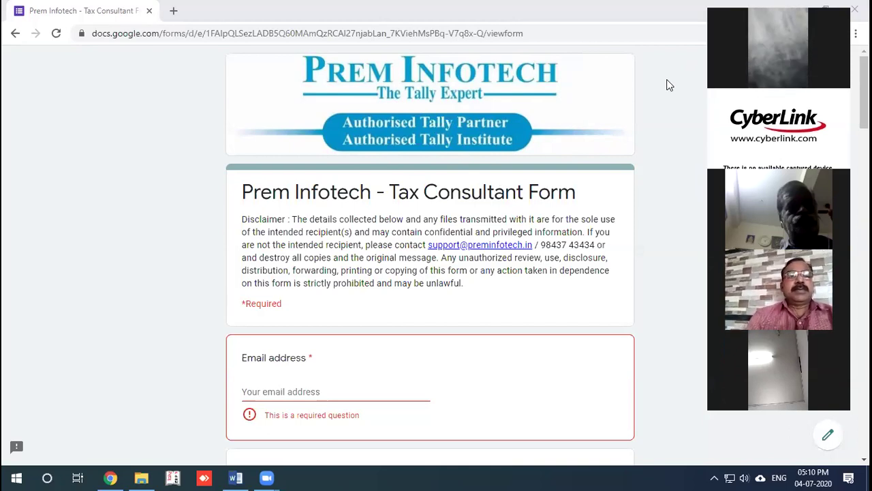
Step: Close the form's browser window and leave the page without saving
left_click(669, 84)
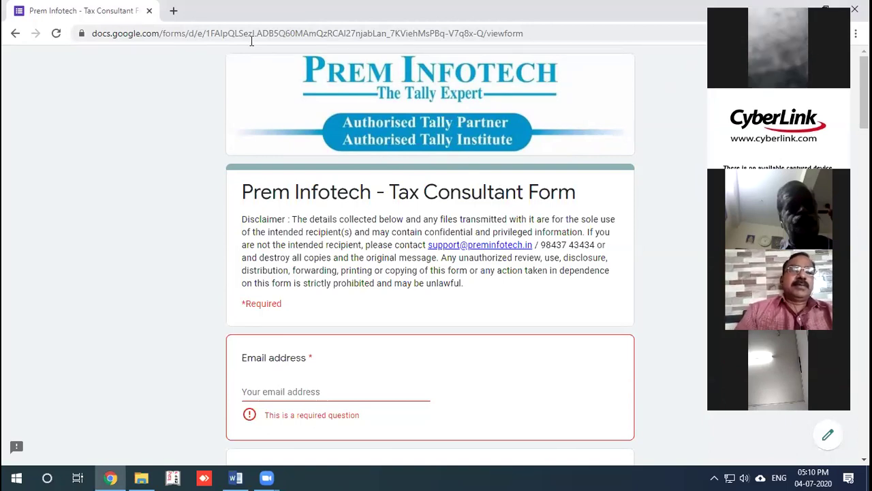
left_click(150, 11)
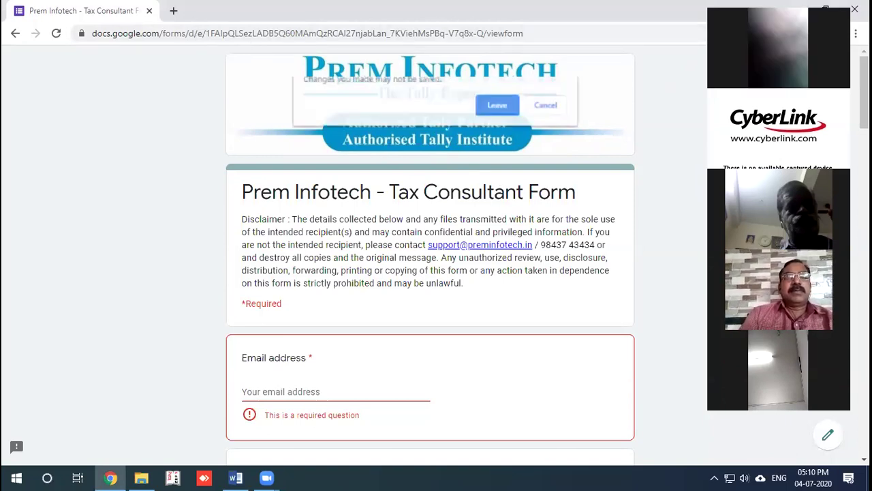
left_click(498, 104)
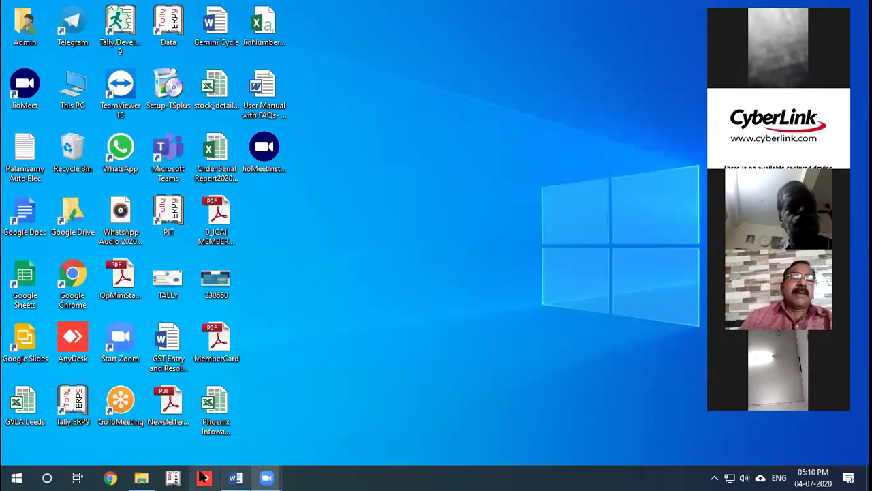
Step: Launch a new Chrome window from the taskbar icon
left_click(111, 478)
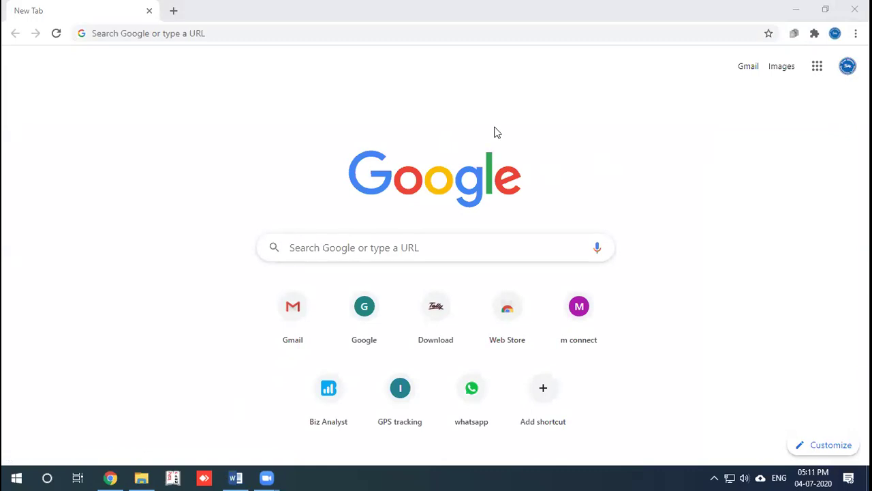
Step: Load preminfotech.in and open its Registration Form from the forms panel
left_click(161, 34)
type("pr")
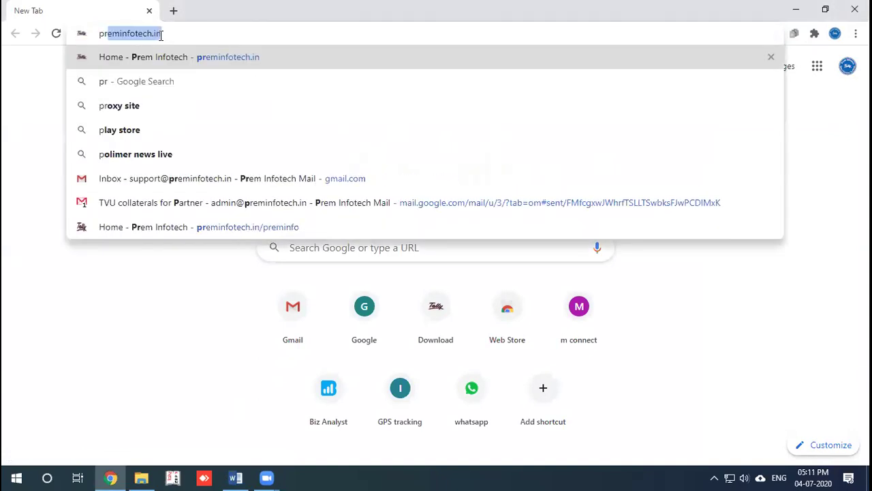
key("Right")
key("Return")
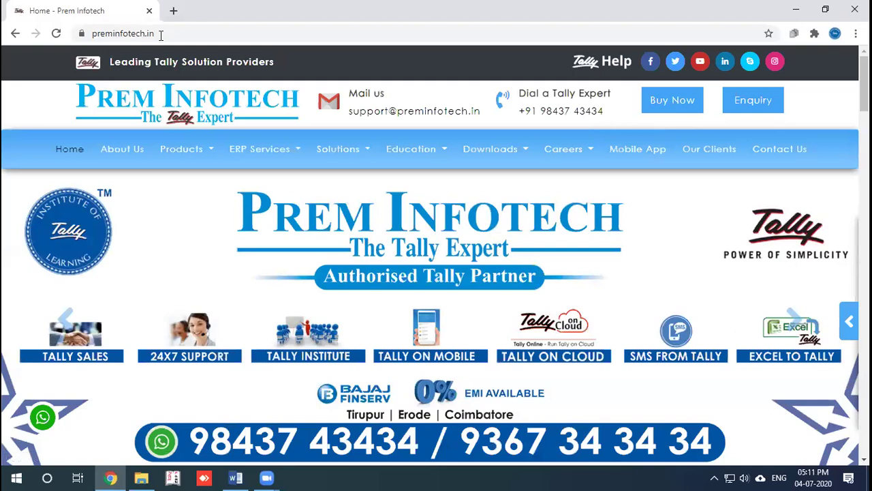
left_click(840, 321)
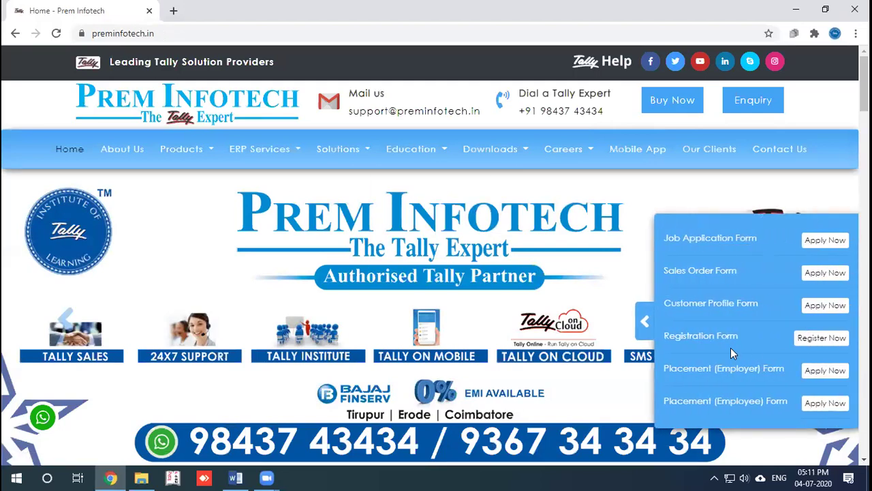
left_click(821, 338)
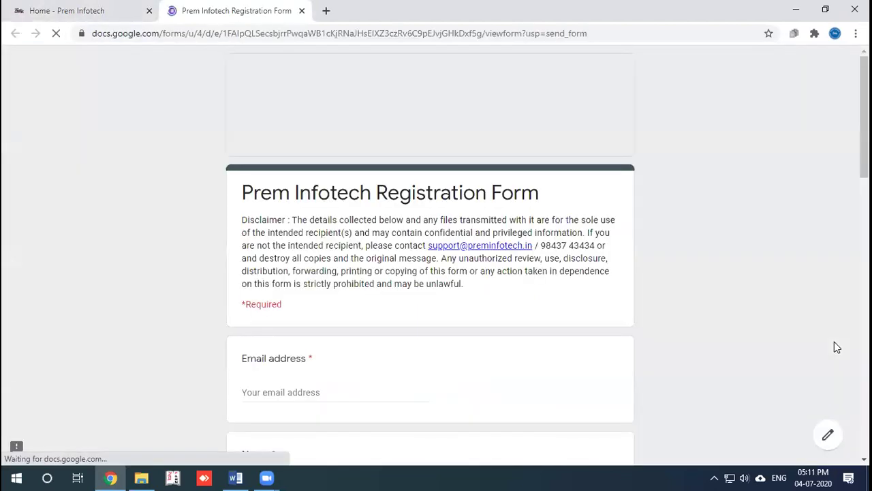
scroll(702, 305, "down", 2)
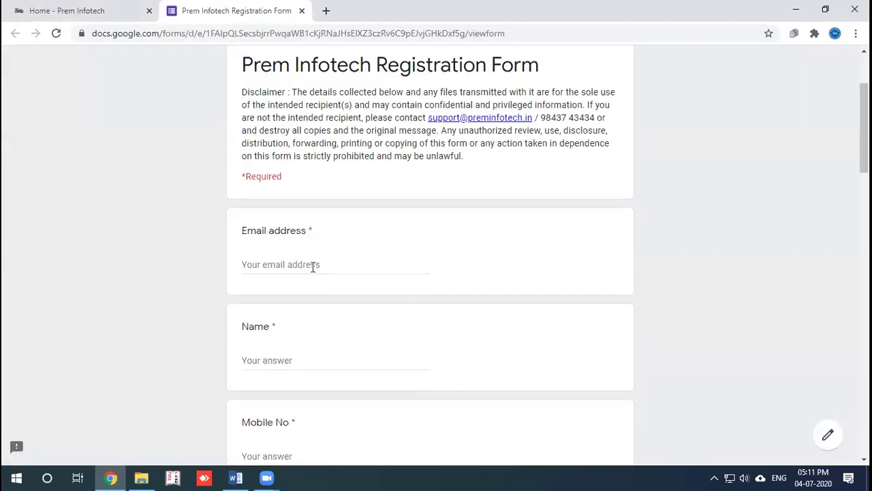
scroll(312, 266, "down", 2)
scroll(298, 308, "down", 2)
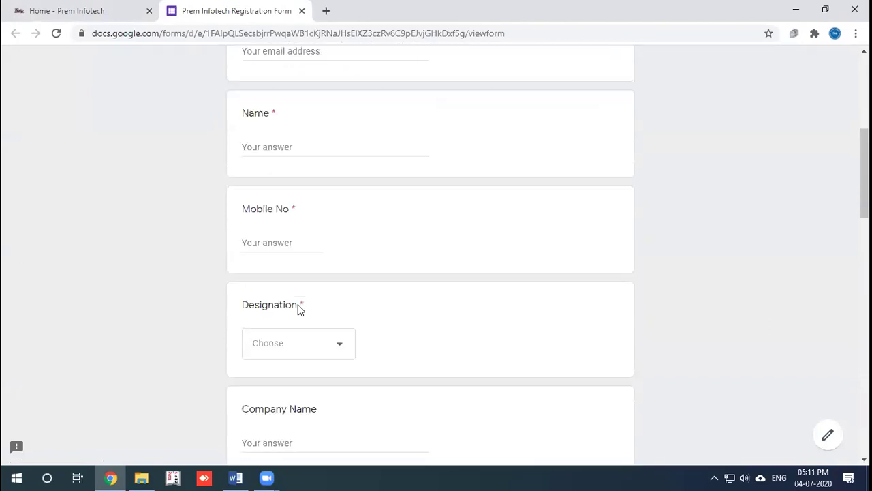
left_click(316, 318)
left_click(530, 318)
scroll(459, 355, "down", 2)
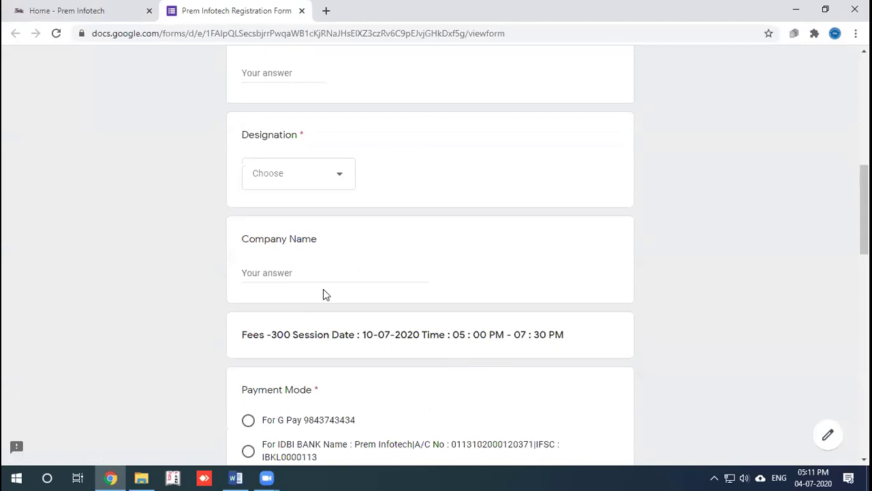
scroll(407, 270, "down", 1)
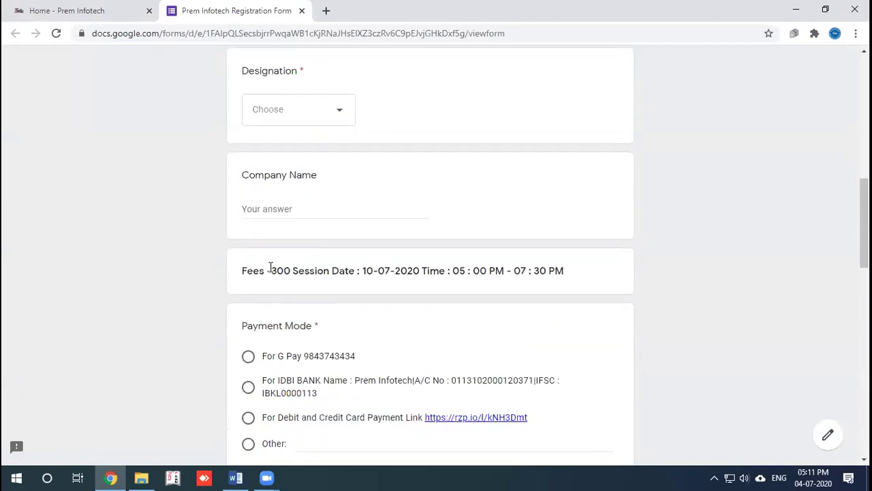
left_click_drag(272, 271, 284, 271)
scroll(544, 267, "down", 2)
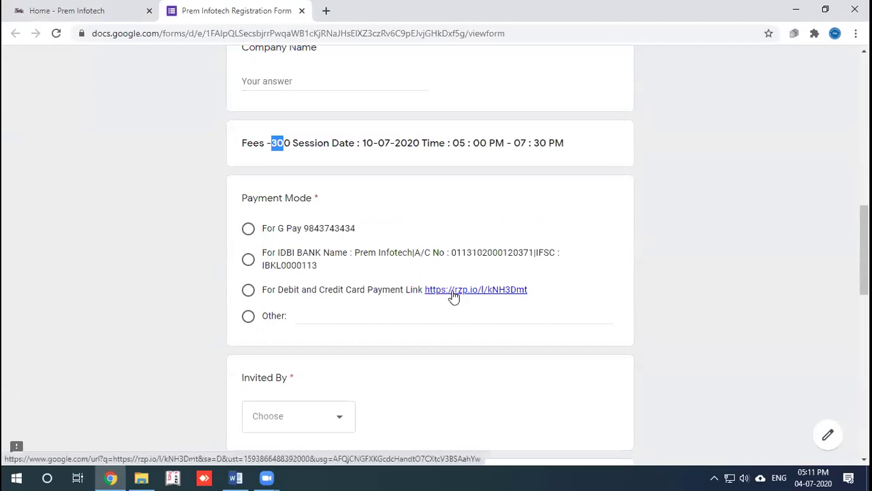
Step: Open the rzp.io card payment link and autofill the payer's email, mobile number and name
left_click(454, 298)
left_click(589, 254)
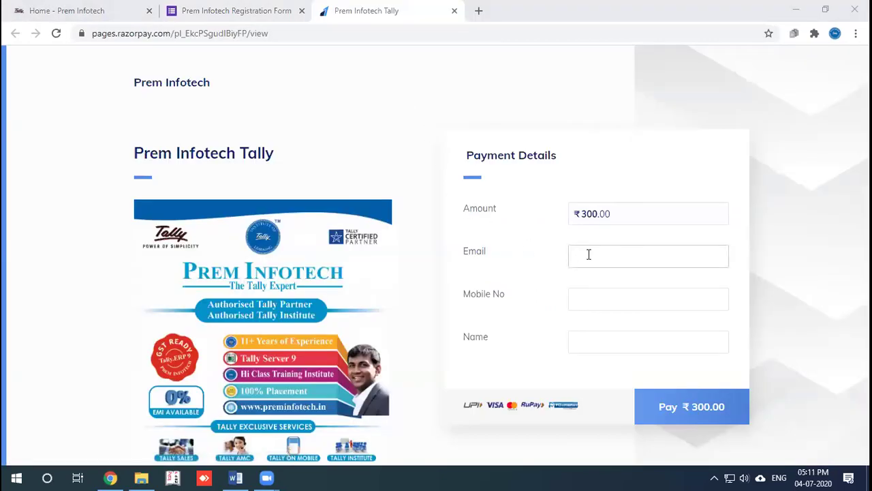
left_click(595, 296)
left_click(589, 341)
left_click(589, 341)
left_click(587, 394)
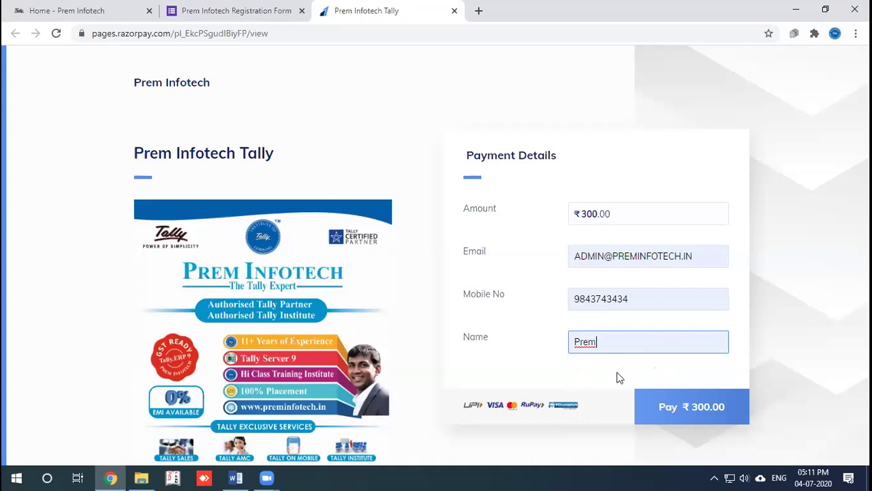
Step: Preview the ₹300.00 checkout, close it unpaid, and return to the registration form
left_click(671, 407)
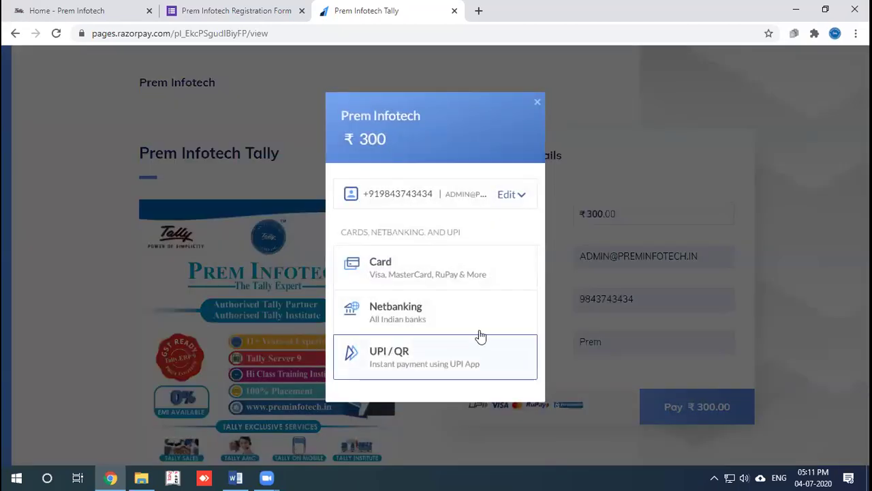
left_click(538, 104)
left_click(236, 11)
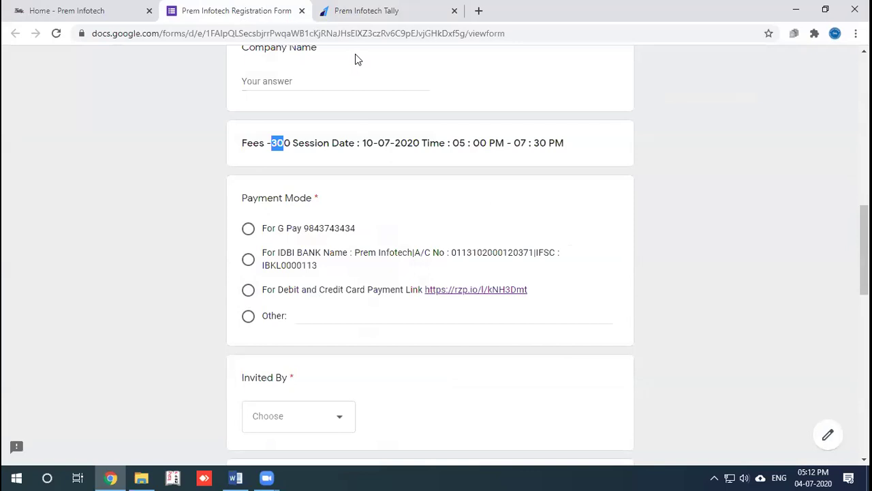
Step: Choose the debit and credit card payment mode and pick the Invited By person
scroll(437, 235, "up", 2)
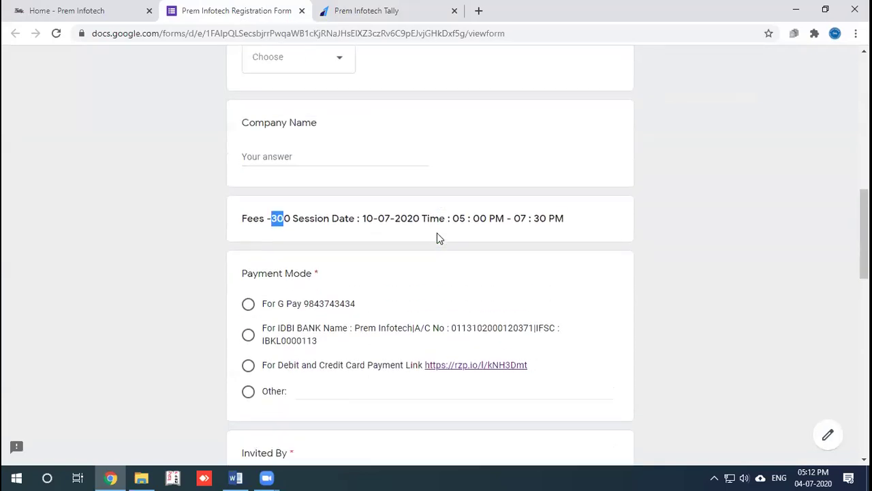
scroll(437, 238, "down", 2)
left_click(248, 290)
scroll(344, 266, "down", 3)
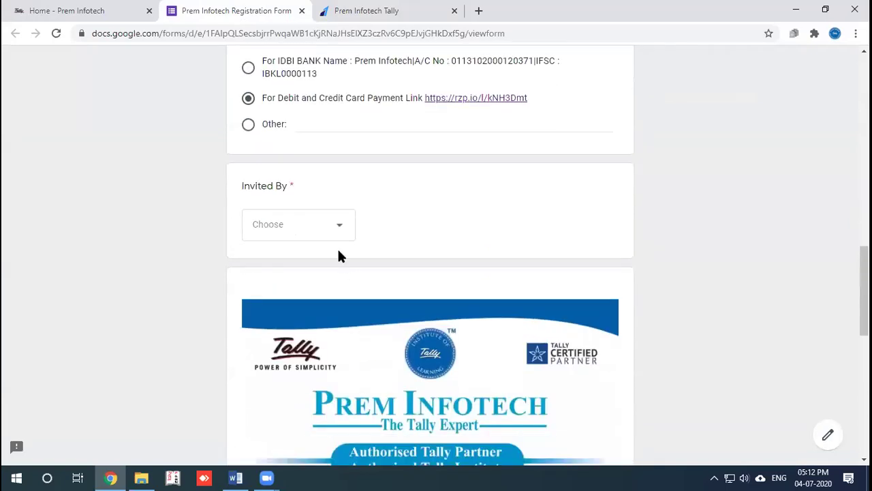
left_click(323, 237)
left_click(326, 266)
Step: Check the Razorpay tab, then select the card payment link text under Payment Mode
scroll(455, 264, "down", 9)
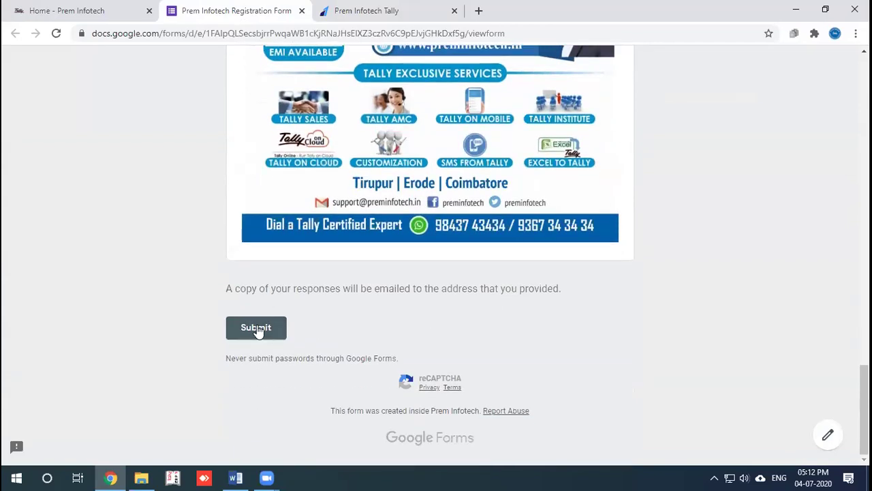
scroll(256, 328, "up", 20)
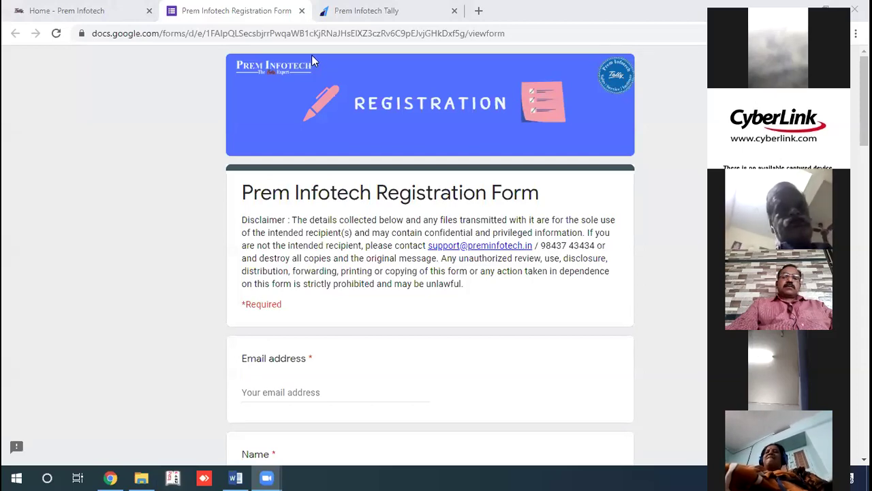
key("ctrl+Tab")
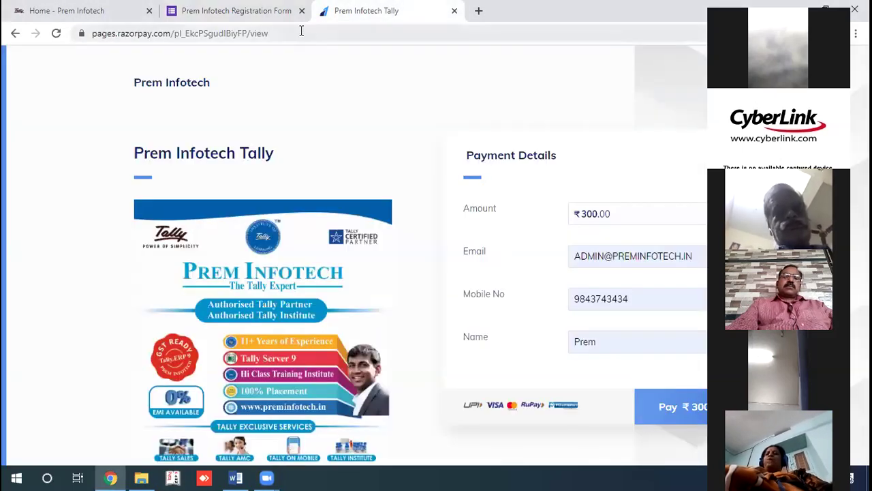
left_click(191, 16)
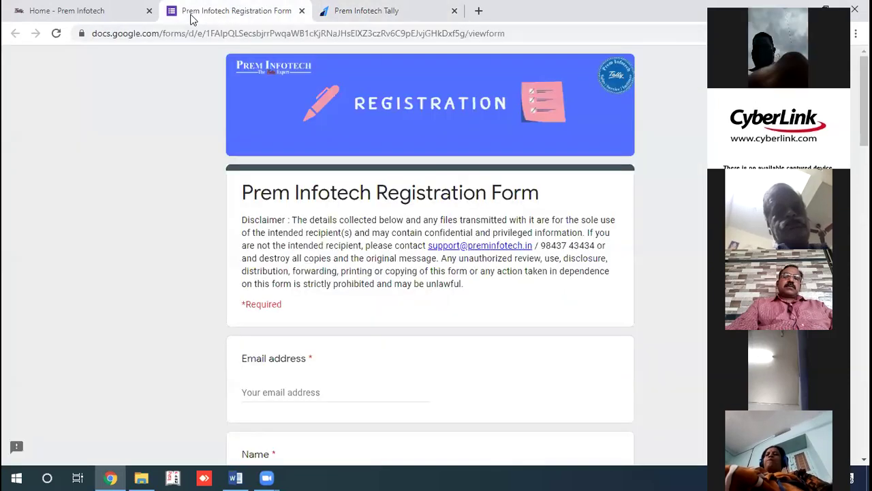
scroll(249, 341, "down", 5)
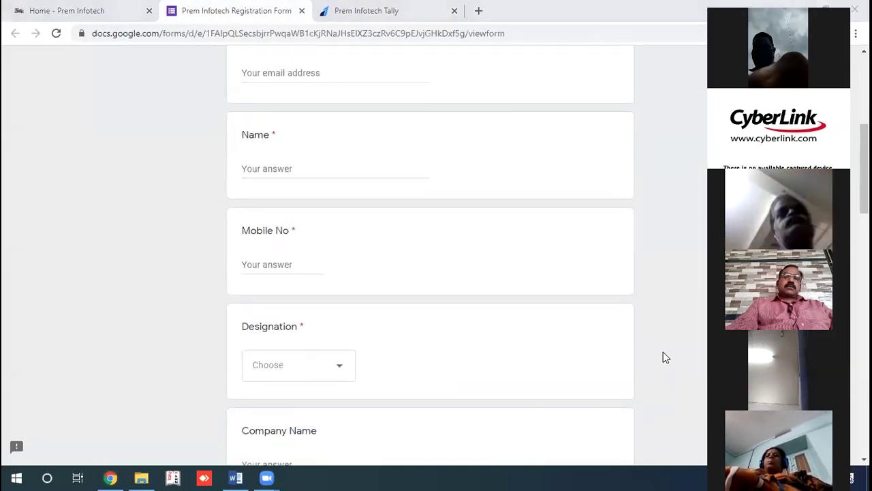
scroll(445, 368, "down", 4)
scroll(444, 366, "down", 2)
left_click_drag(535, 291, 275, 291)
left_click_drag(266, 293, 263, 293)
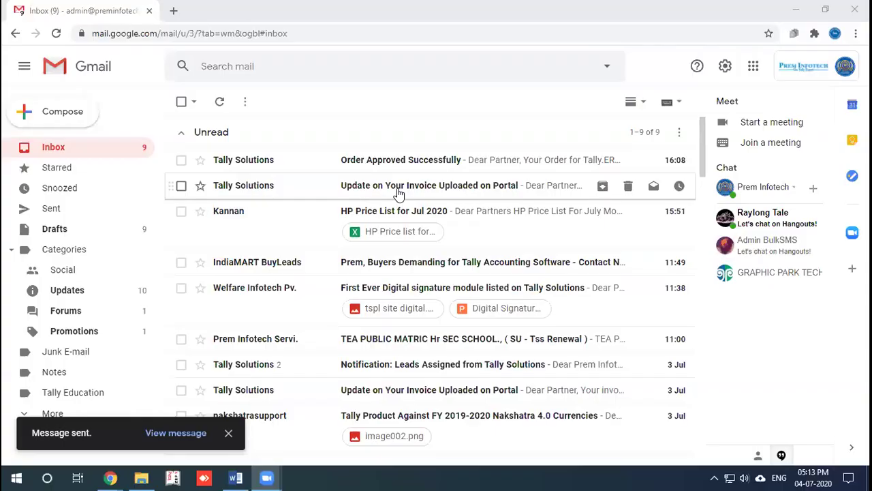
Step: Show the Windows desktop with Win+D
key("super+d")
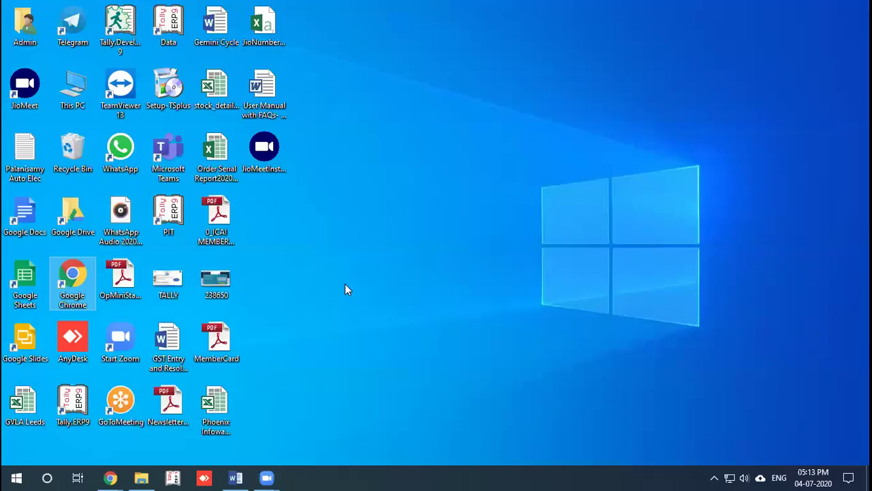
left_click(235, 477)
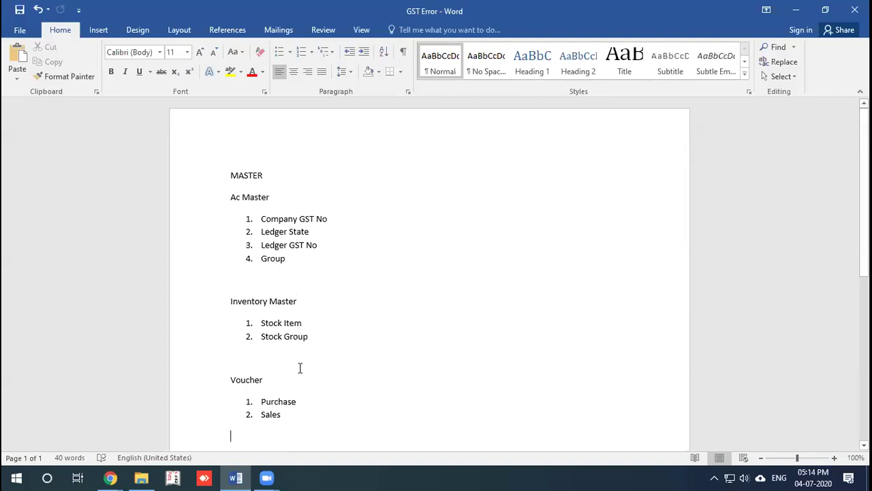
scroll(384, 307, "down", 5)
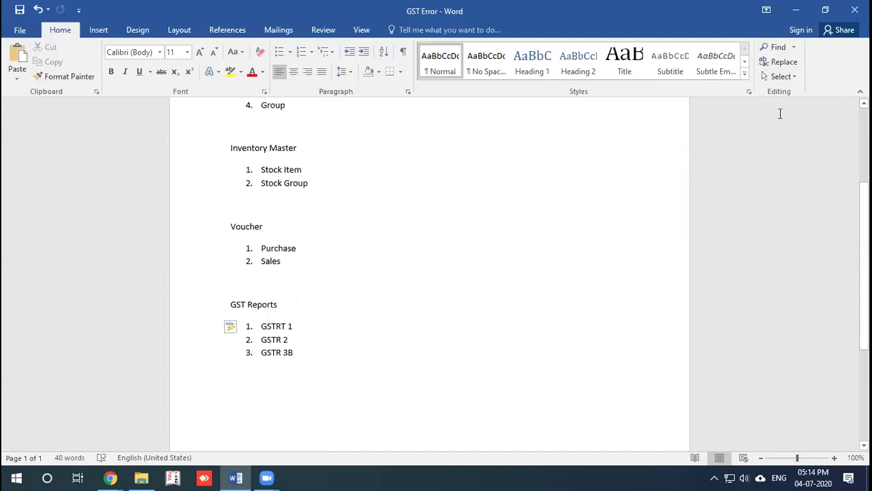
key("super+d")
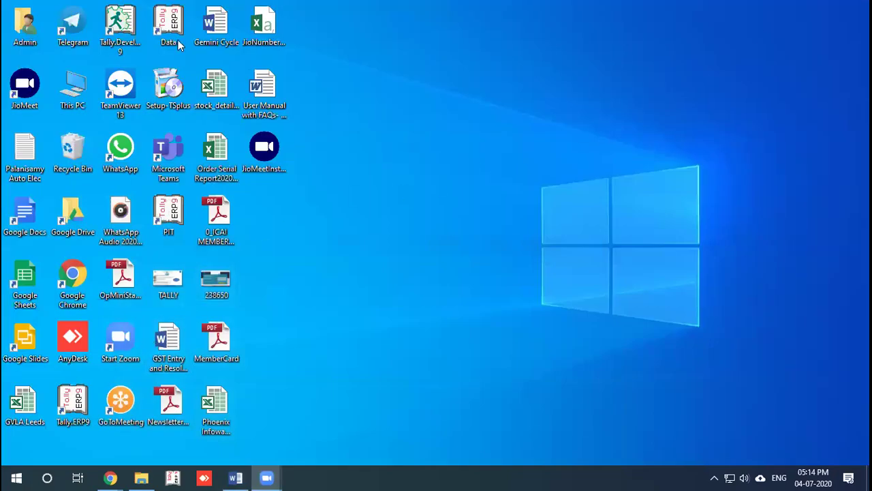
Step: Launch Tally from the Data shortcut and start creating a new company
double_click(180, 44)
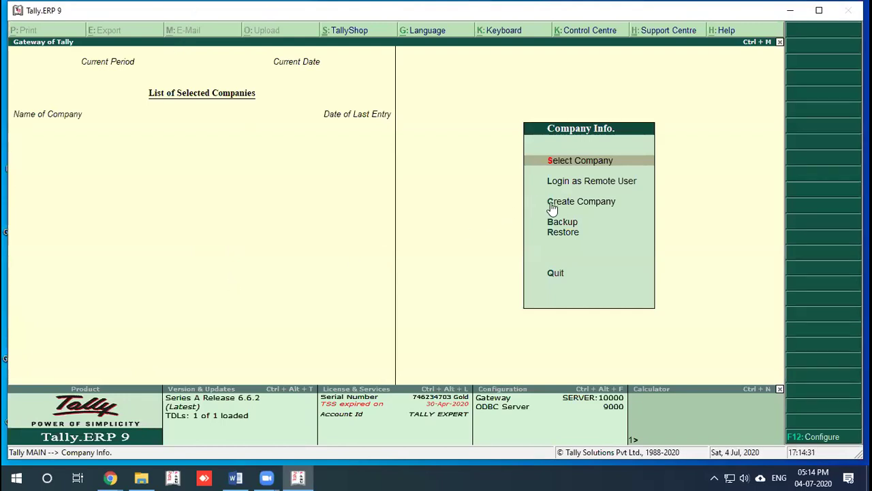
key("Return")
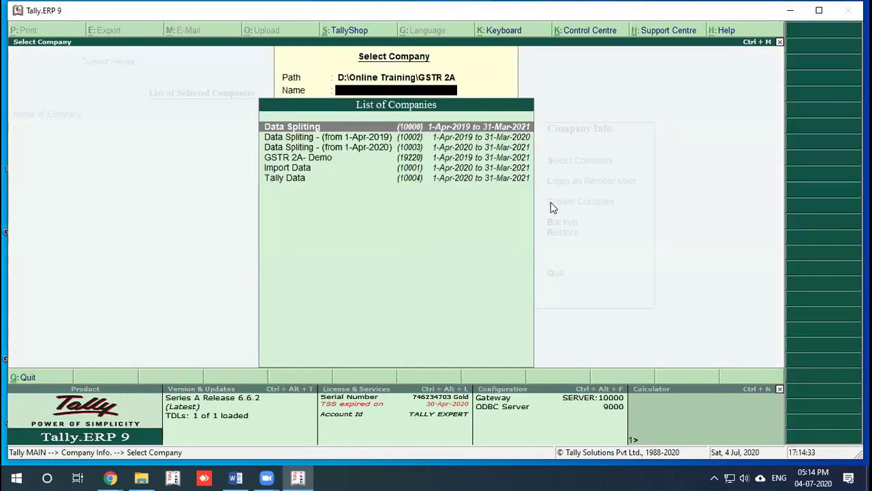
key("Escape")
left_click(551, 204)
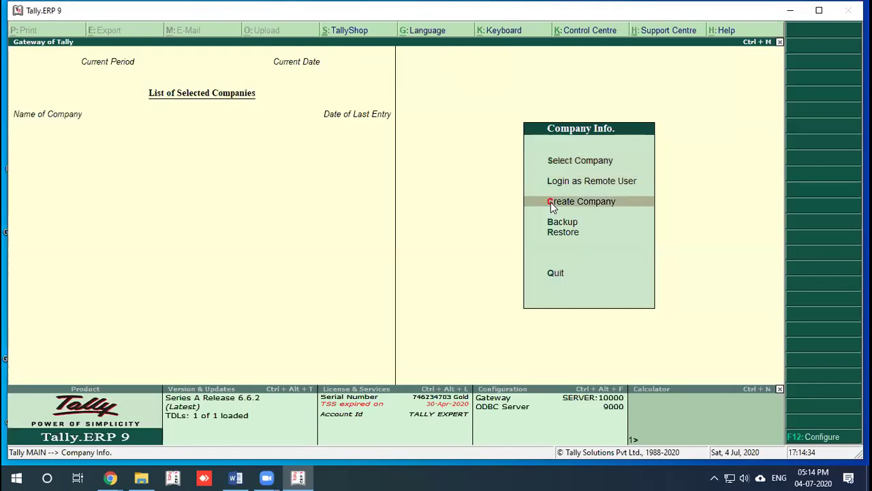
key("Return")
Step: Enter company name GST DEMO, country India, state Tamil Nadu, and save the company
type("GST DEMO")
key("Return")
key("Return")
key("Return")
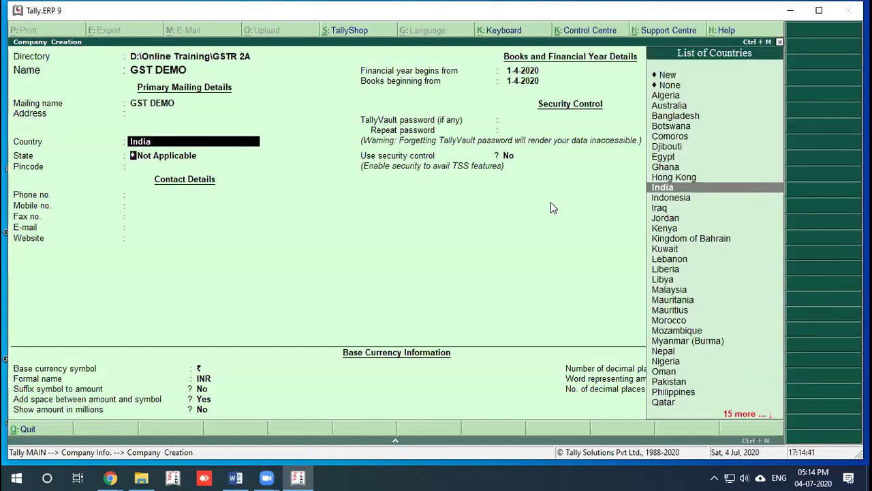
key("Return")
type("Ta")
key("Return")
key("Return")
key("Return")
key("Return")
key("Return")
key("Return")
key("Return")
key("Return")
key("Return")
key("Return")
key("Return")
key("Return")
key("Return")
key("Return")
key("Return")
key("Return")
key("Return")
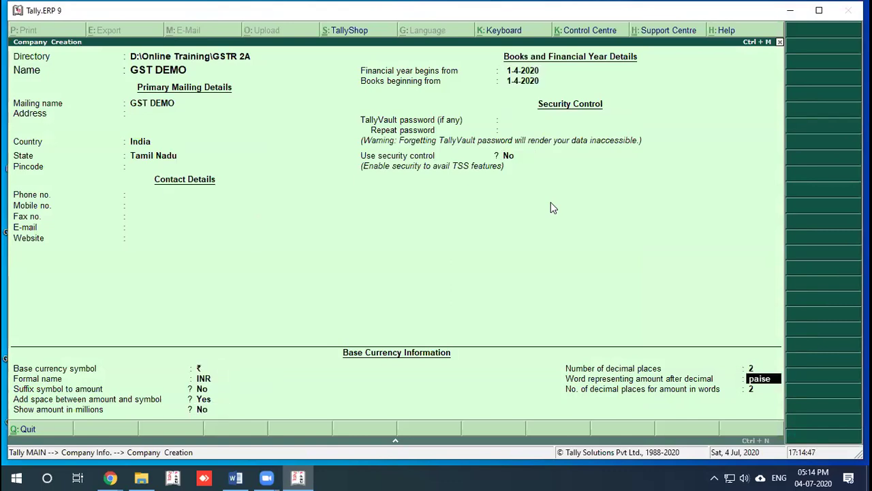
key("Return")
key("Return")
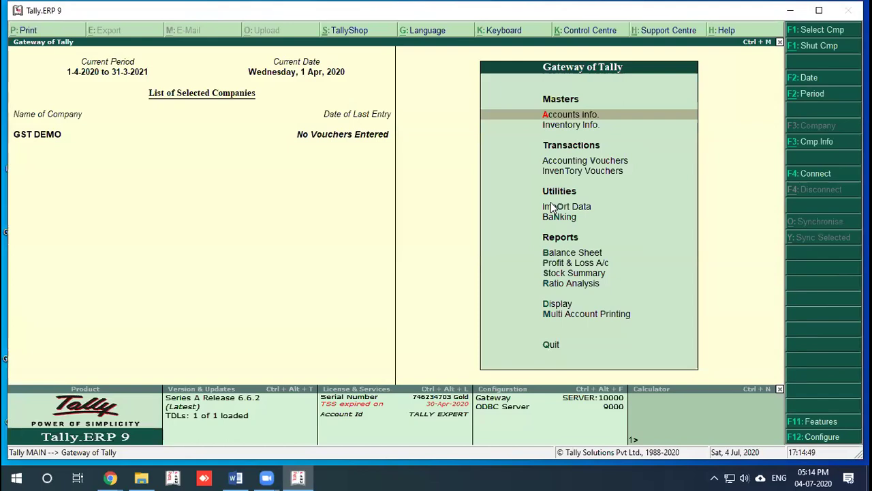
Step: Enable GST under Statutory & Taxation and open GST details with Tamil Nadu as state
key("F11")
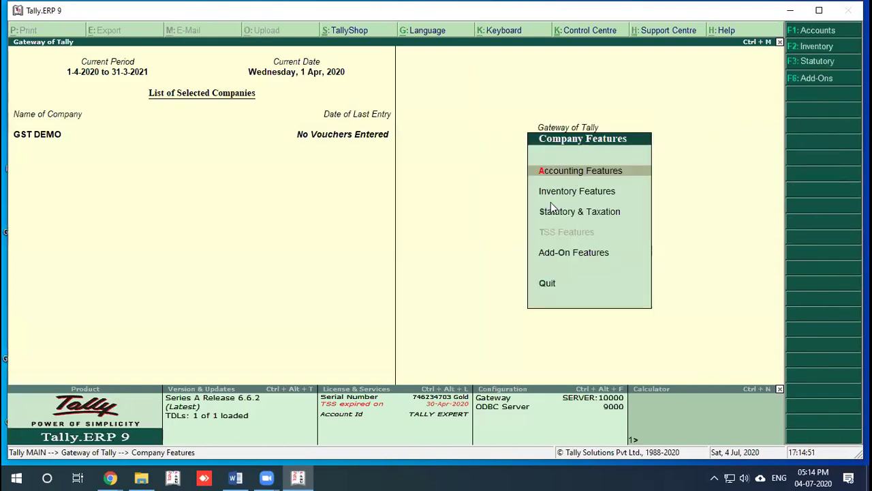
key("Down")
key("Down")
key("Return")
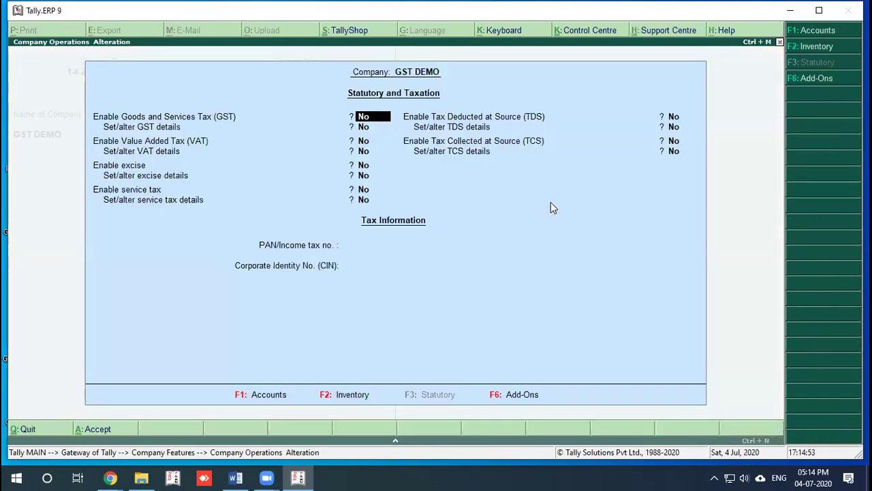
type("y")
key("Return")
type("y")
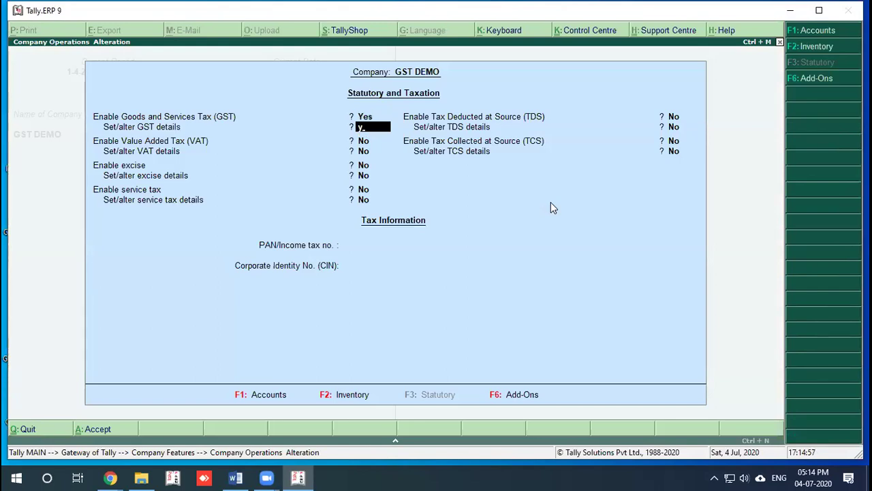
key("Return")
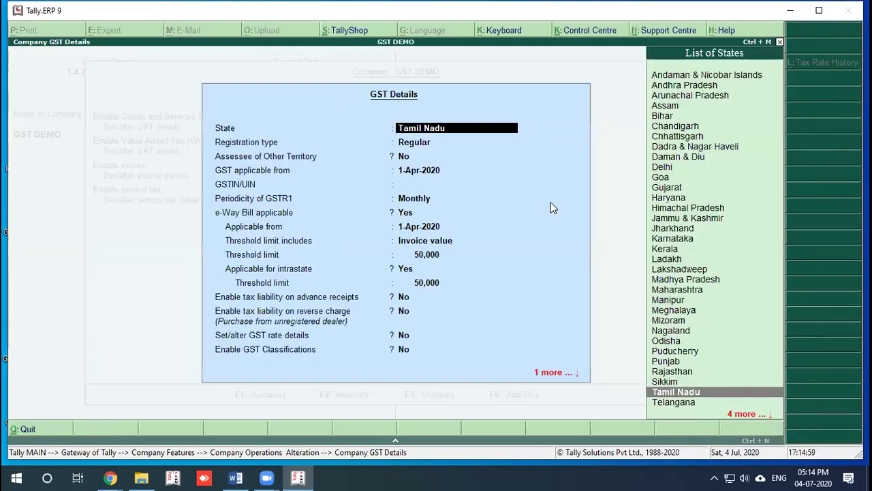
key("Return")
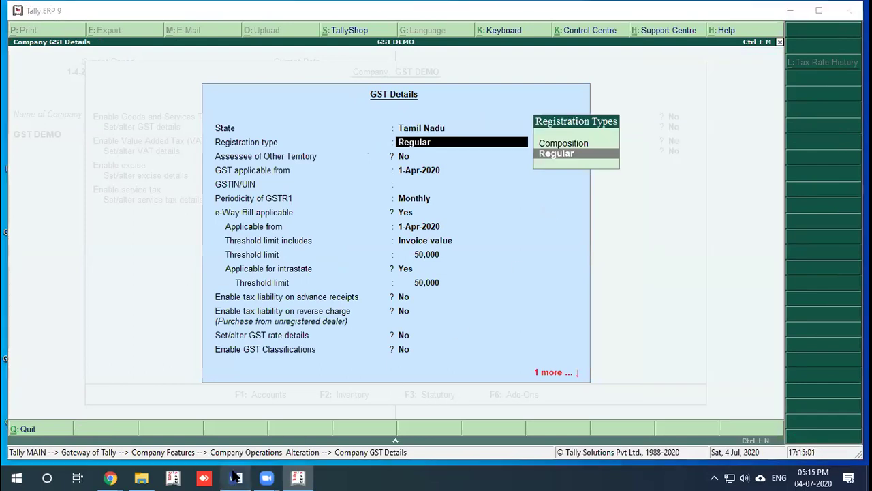
Step: Glance at the GST Error notes and meeting windows, then return to Tally's GST details
left_click(235, 477)
scroll(279, 280, "up", 4)
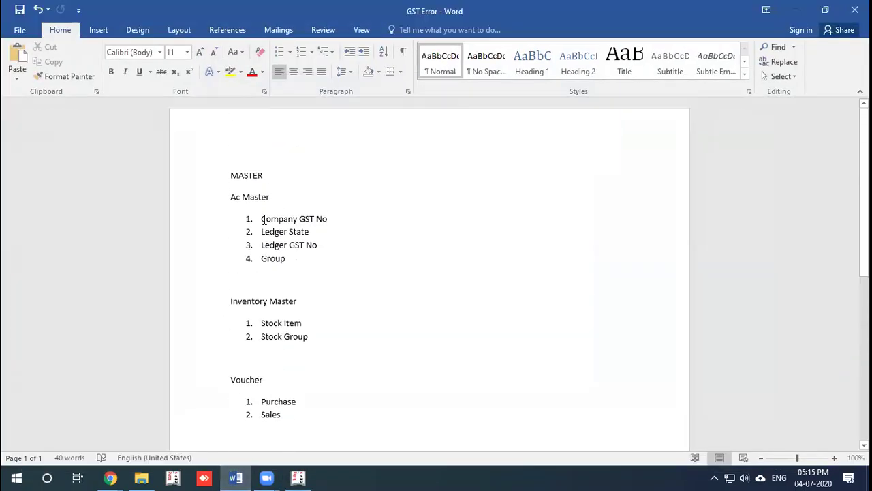
left_click(267, 477)
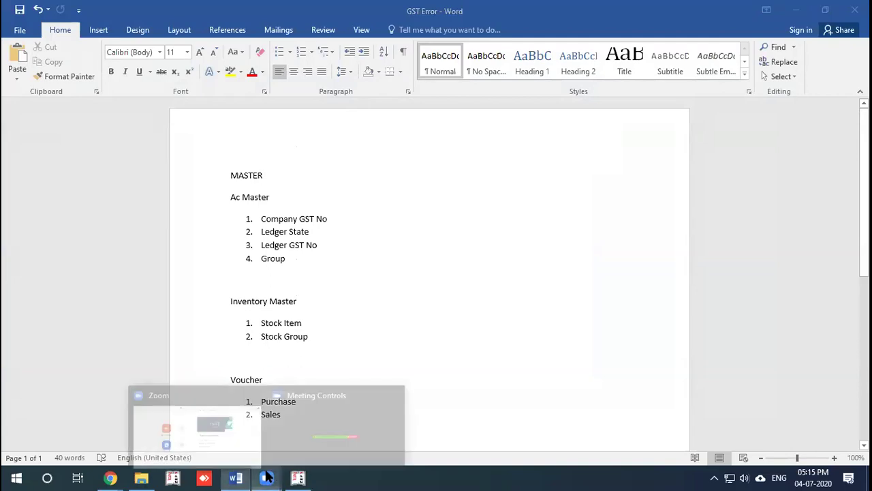
left_click(298, 477)
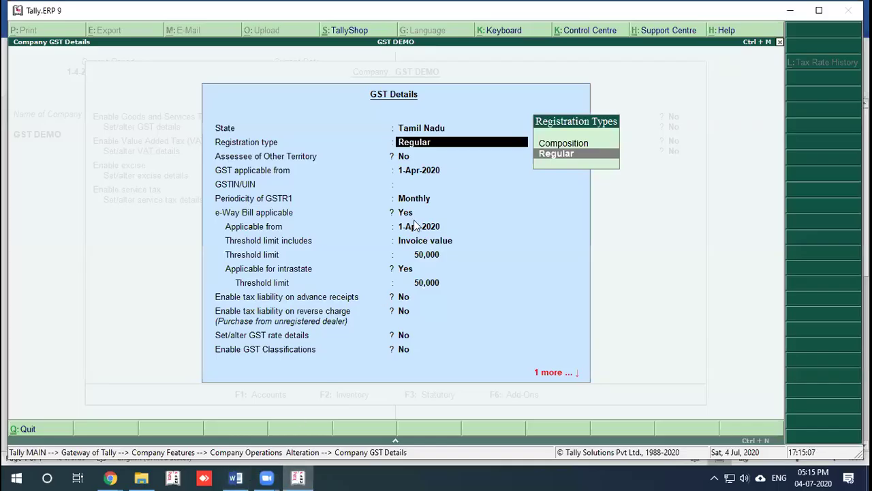
Step: Keep Regular, enter the company's GSTIN, keep monthly GSTR1, and turn on GST rate details
key("Return")
key("Return")
key("Return")
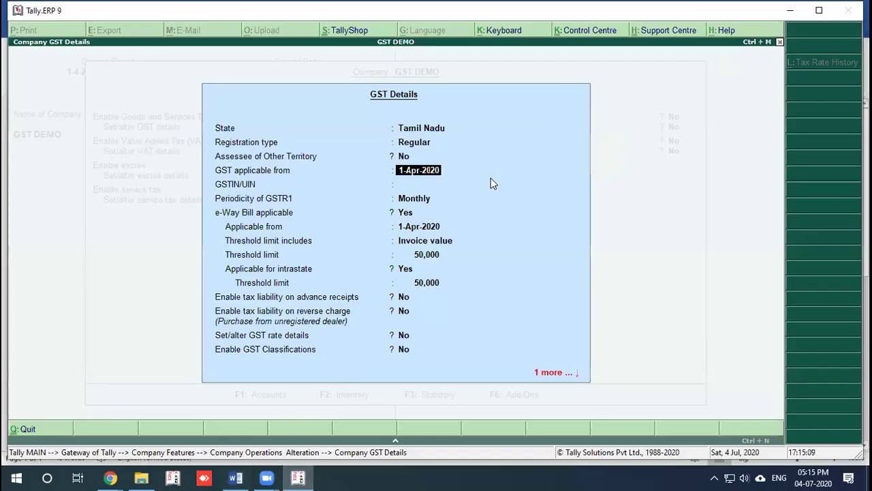
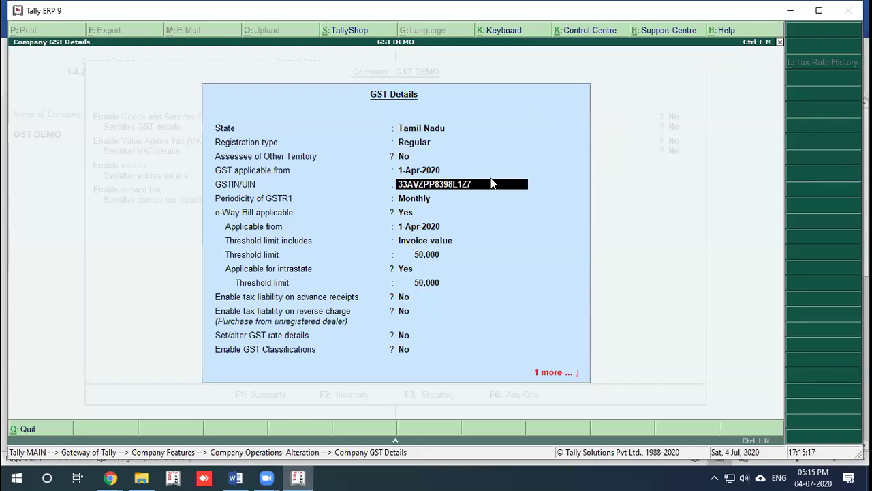
key("Return")
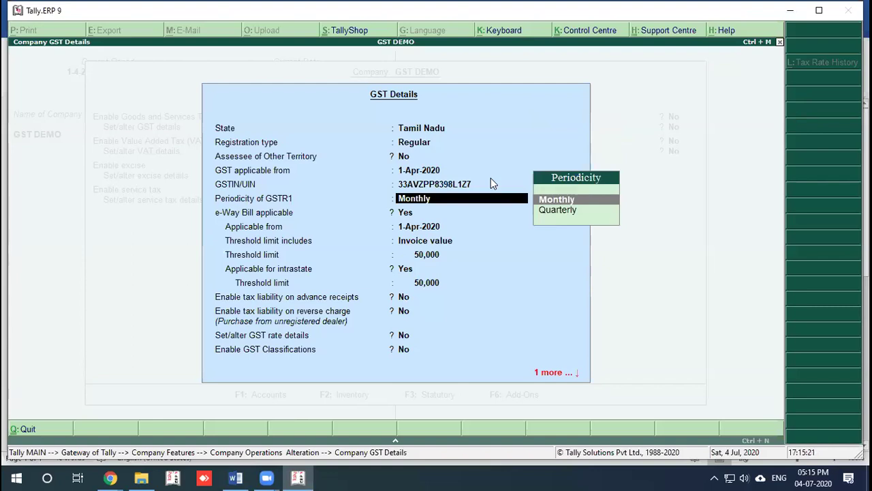
key("Return")
key("Return")
key("Return")
key("Return")
key("Return")
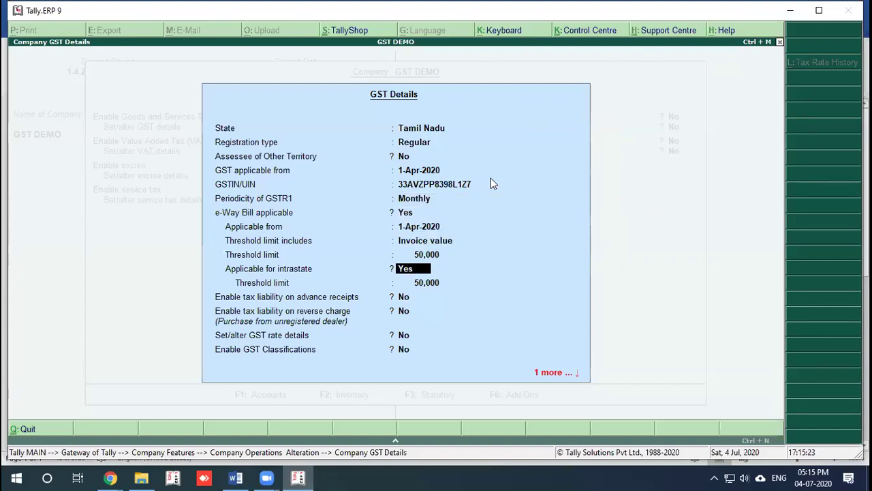
key("Return")
key("Return")
key("Return")
key("Return")
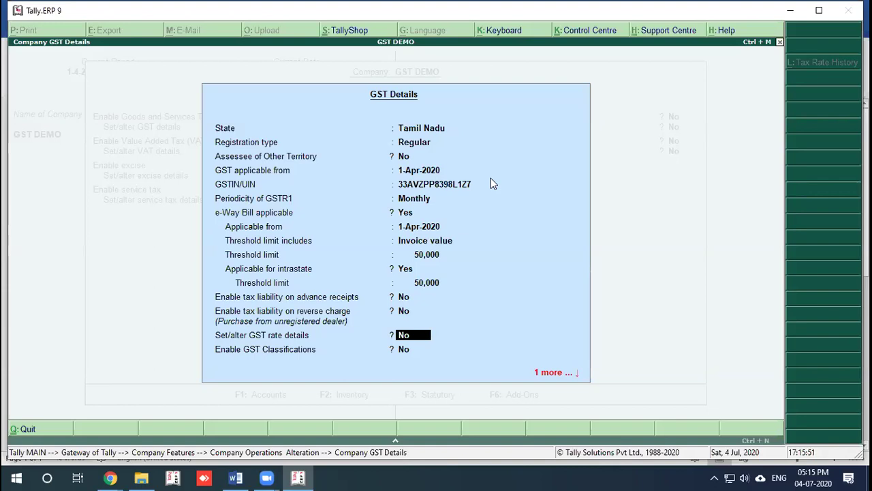
type("y")
key("Return")
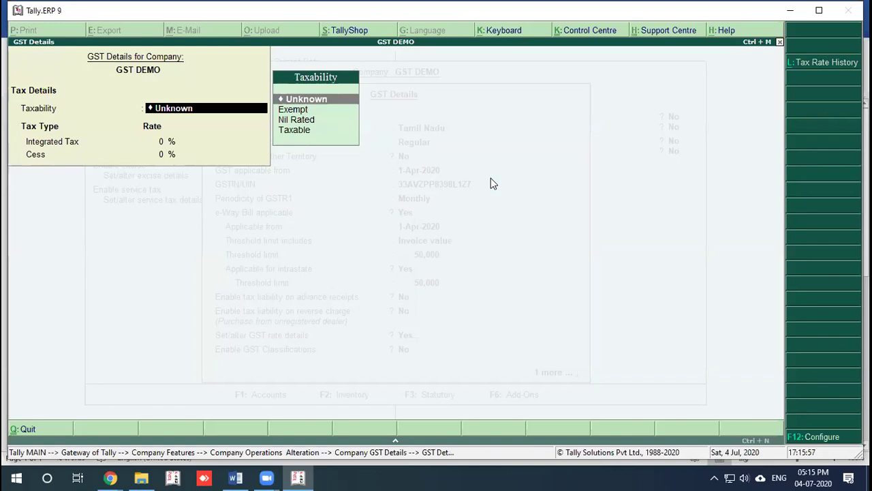
Step: Set taxability to Taxable with a 5% rate, then quit the rate details screen
key("Down")
key("Down")
key("Down")
key("Return")
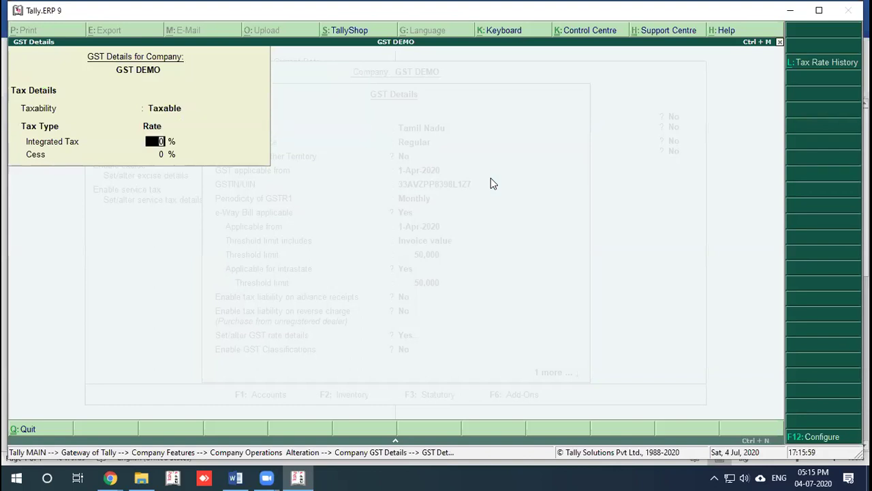
type("5")
key("Escape")
key("Return")
Step: Save the company GST details and feature settings for GST DEMO
type("n")
key("Return")
key("Return")
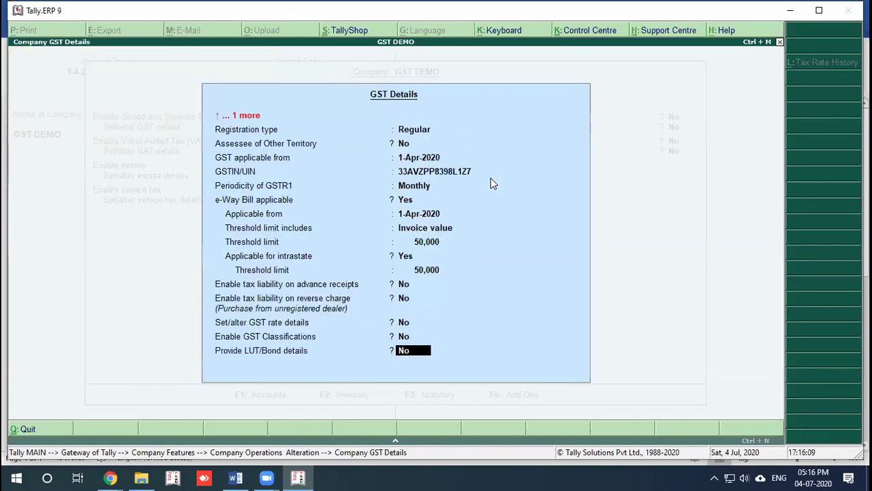
key("Return")
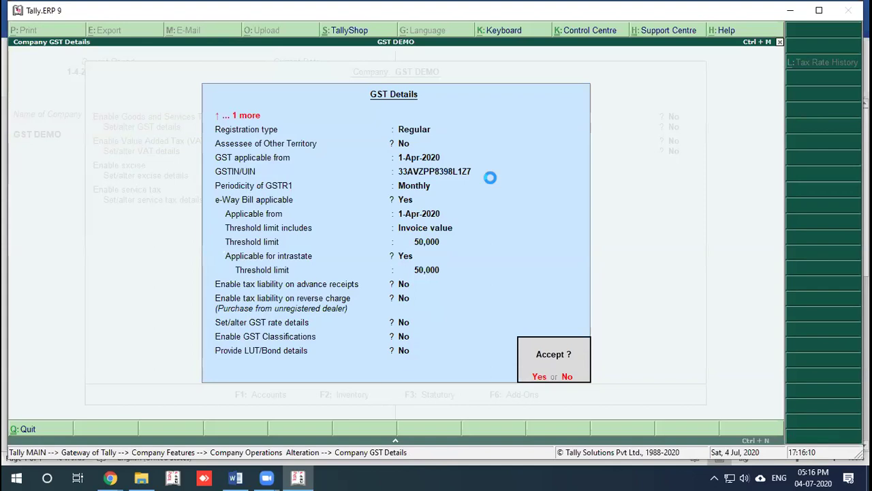
key("Return")
key("Return")
key("Return")
key("Return")
key("Return")
key("Return")
key("Return")
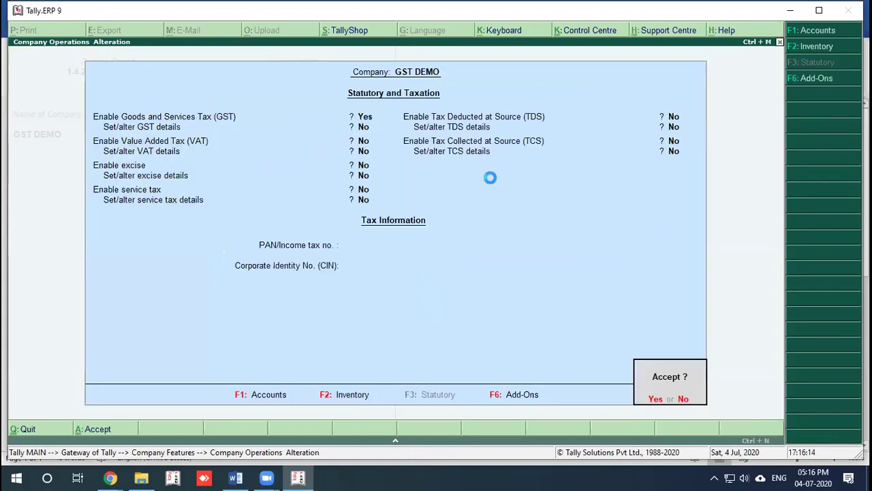
key("Return")
Step: Return to Gateway of Tally and open the Ledgers options under Accounts Info
key("Escape")
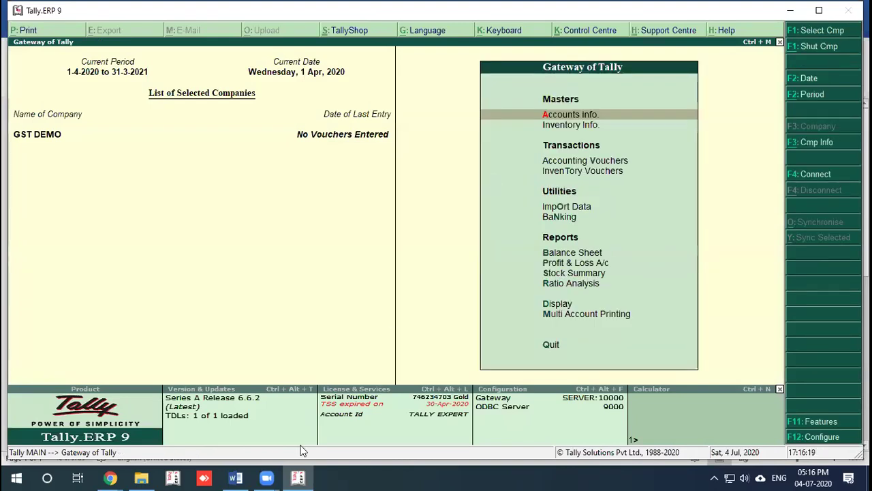
left_click(235, 477)
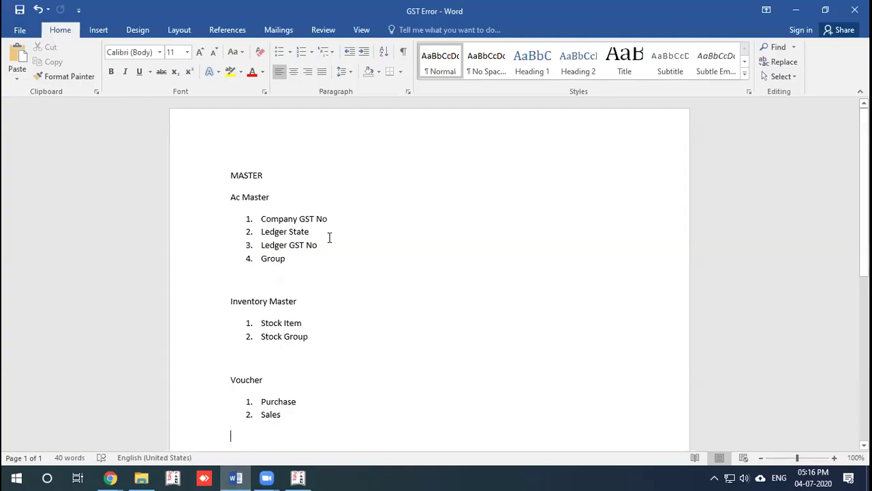
key("alt+Tab")
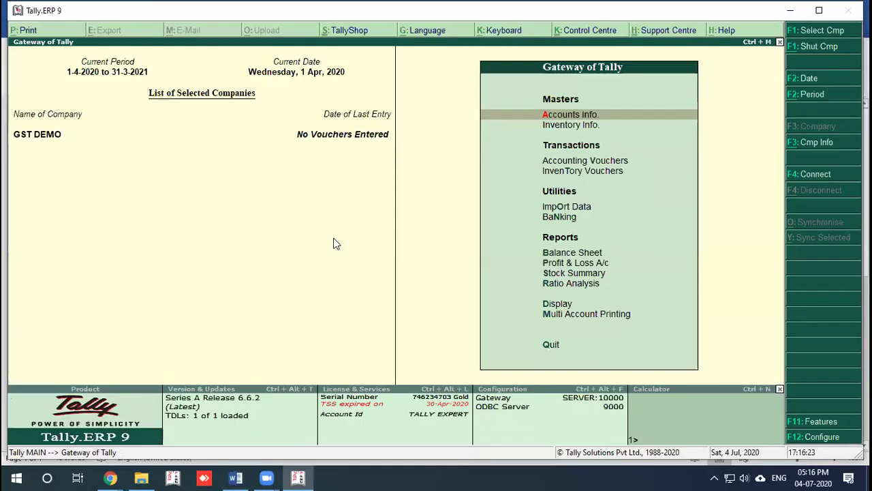
key("Return")
key("Down")
key("Return")
key("Return")
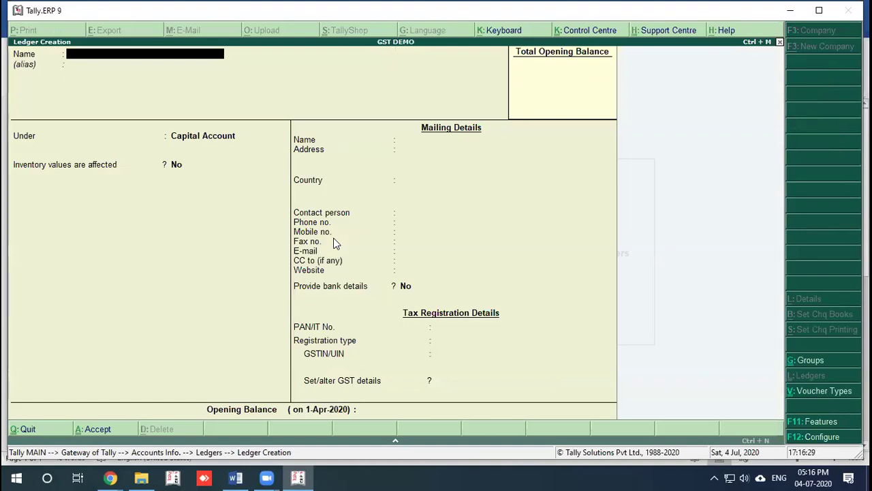
Step: Name the new ledger RK Cotton and place it under Sundry Debtors
type("RK Cotton")
key("Return")
key("Return")
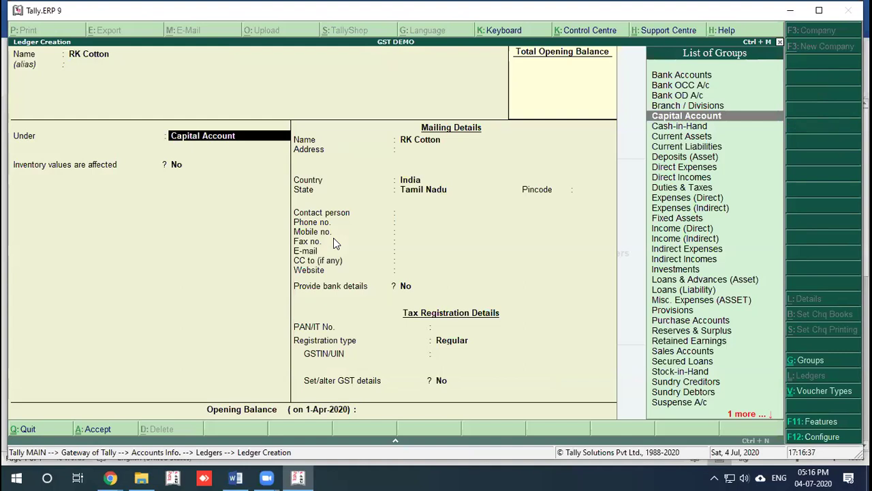
type("Su")
key("Down")
key("Down")
key("Return")
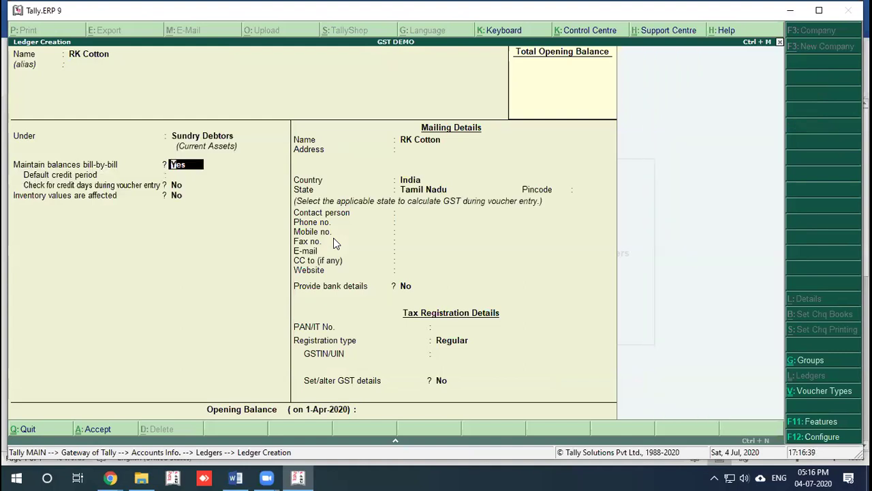
key("Return")
key("Return")
key("Return")
key("Return")
key("Return")
key("Return")
key("Return")
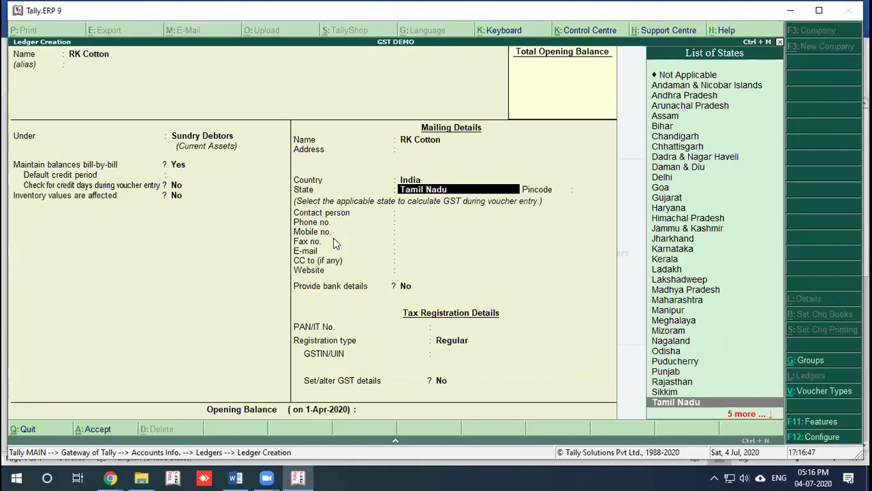
Step: Set the party's state to Tamil Nadu, correcting an initial Kerala choice
key("Up")
key("Up")
key("Up")
key("Up")
key("Up")
key("Up")
key("Up")
key("Up")
key("Up")
key("Up")
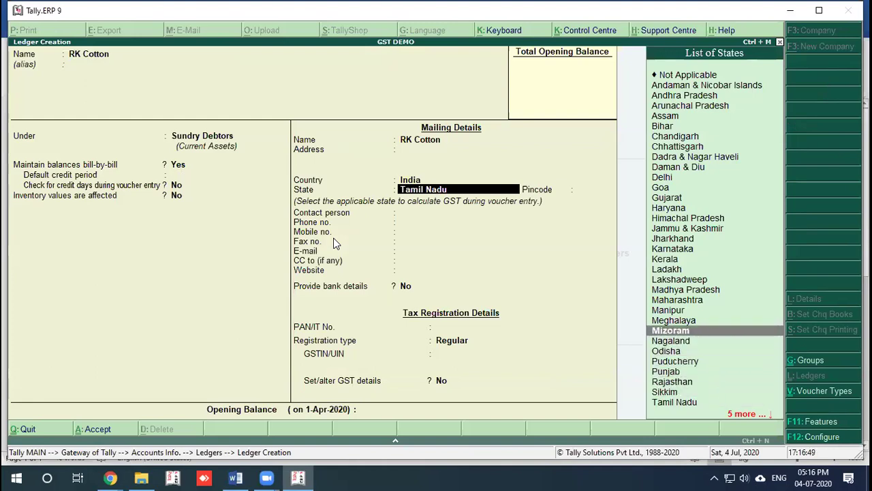
key("Up")
key("Up")
key("Up")
key("Up")
key("Return")
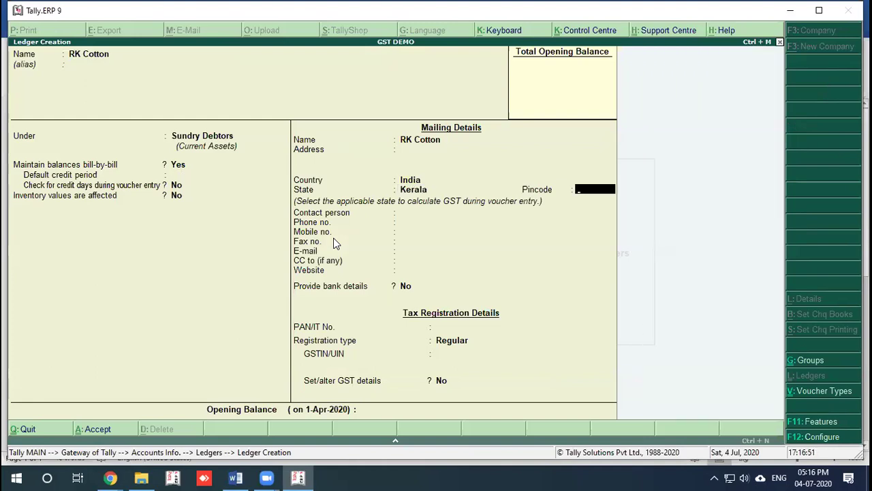
key("BackSpace")
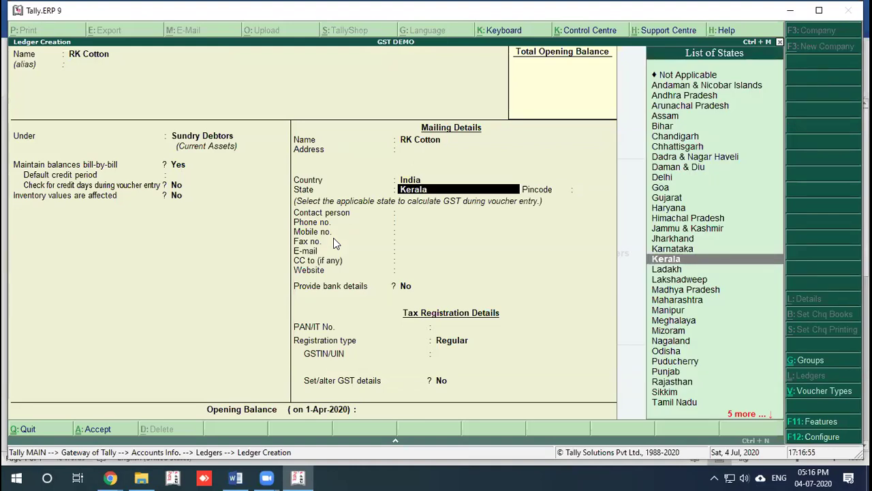
type("ta")
key("Return")
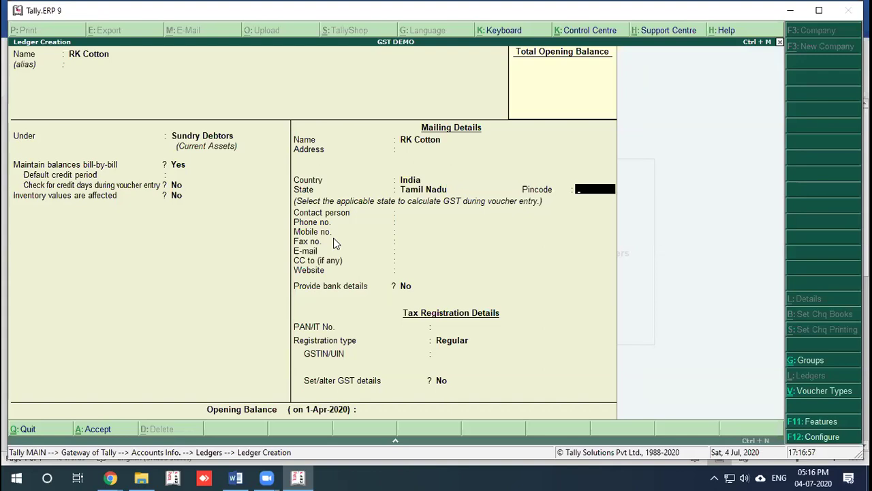
Step: Keep Regular GST registration, leave GSTIN blank, and save the RK Cotton ledger
key("Return")
key("Return")
key("Return")
key("Return")
key("Return")
key("Return")
key("Return")
key("Return")
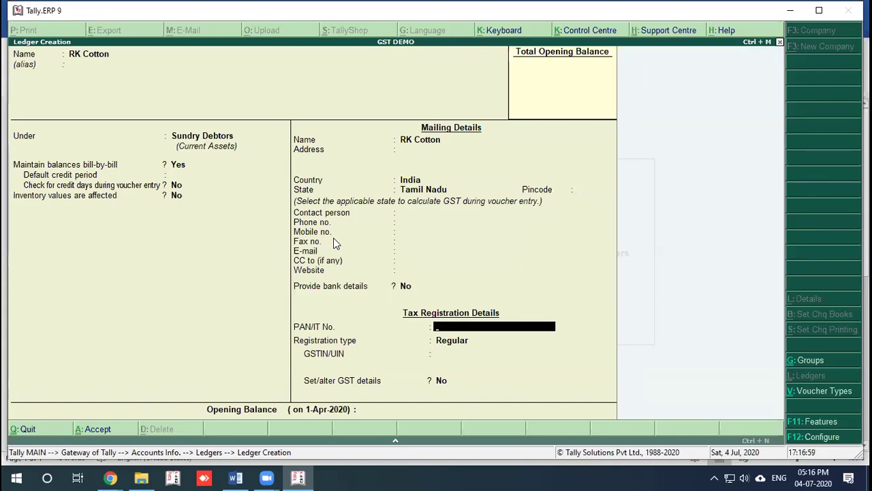
key("Return")
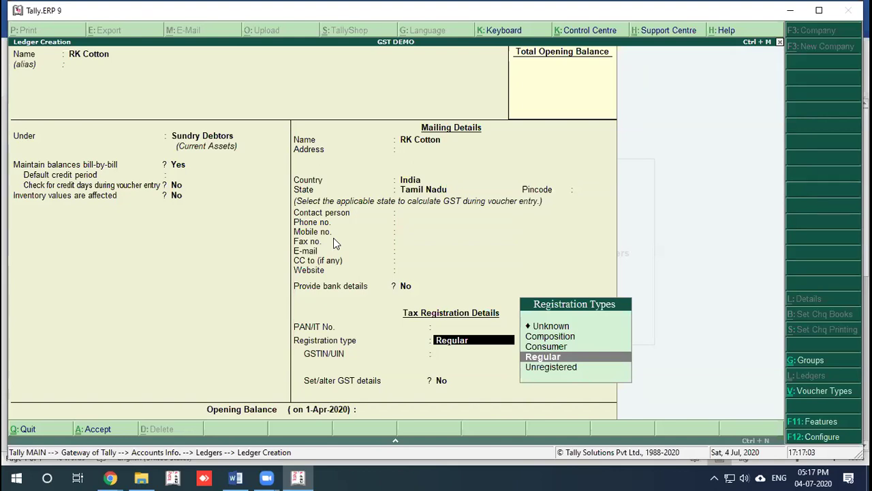
key("Return")
key("BackSpace")
key("Return")
key("Return")
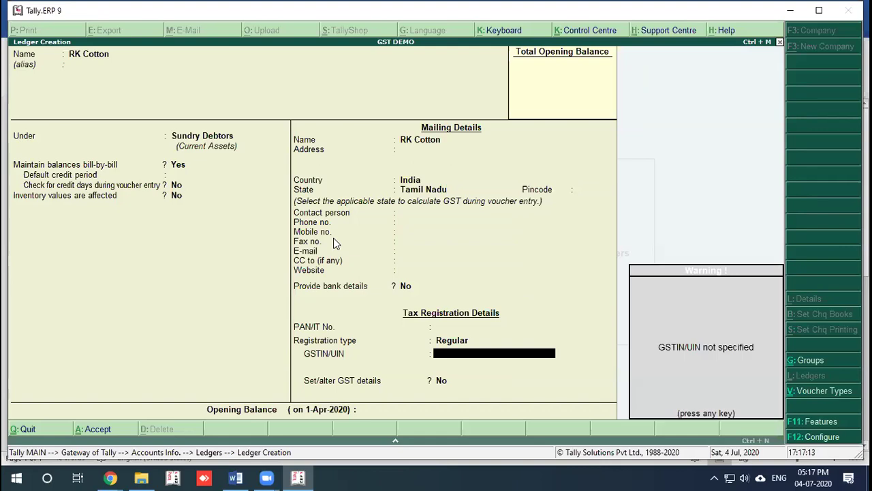
key("Return")
key("Return")
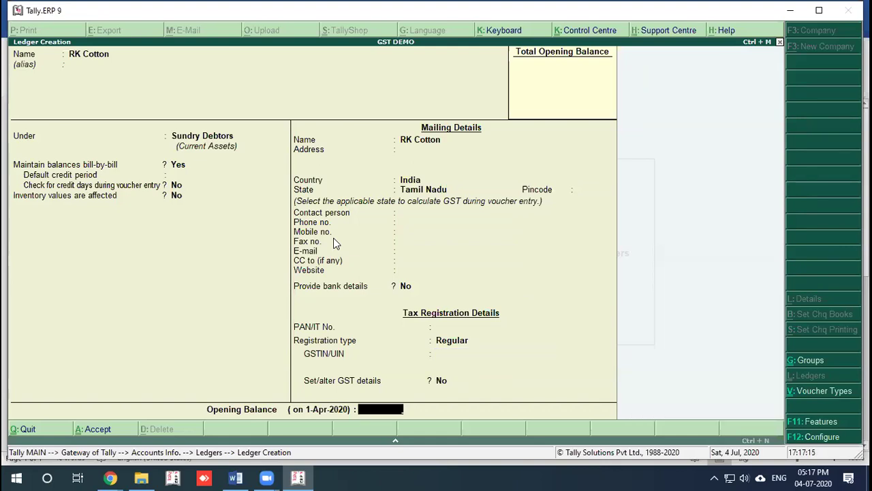
key("Return")
left_click(334, 237)
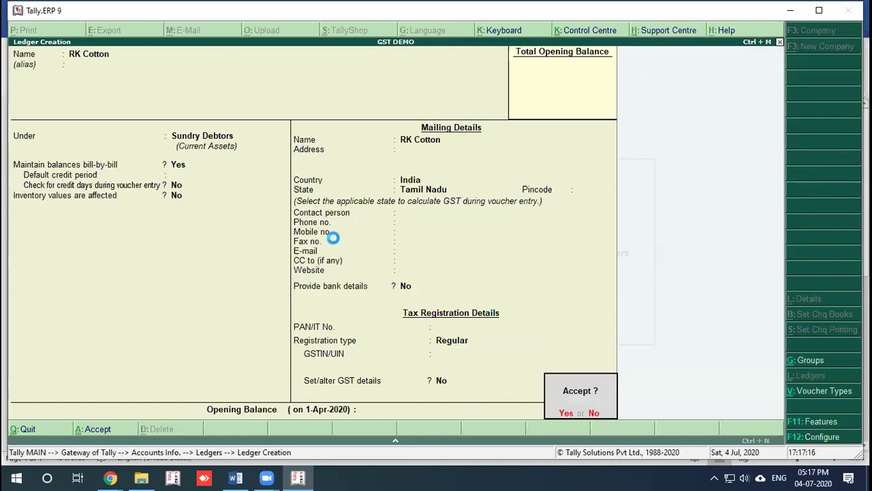
key("Return")
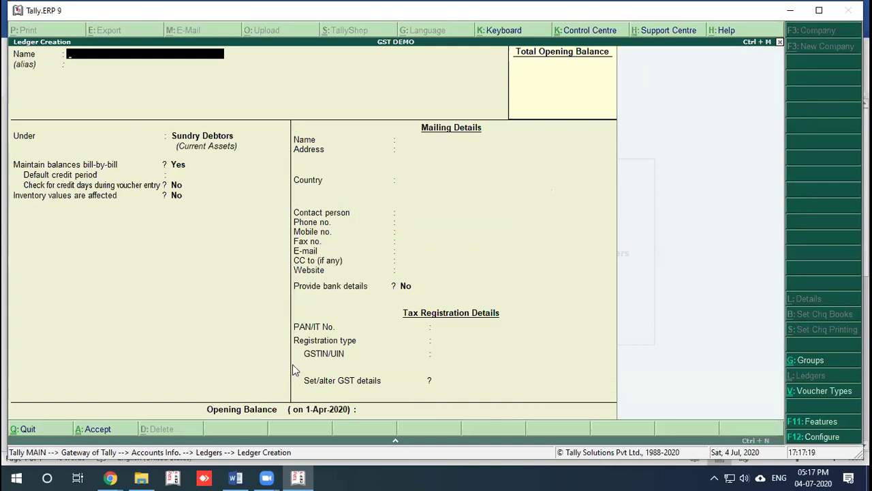
Step: Check the GST Error notes document, then quit ledger creation to the ledger options
left_click(236, 477)
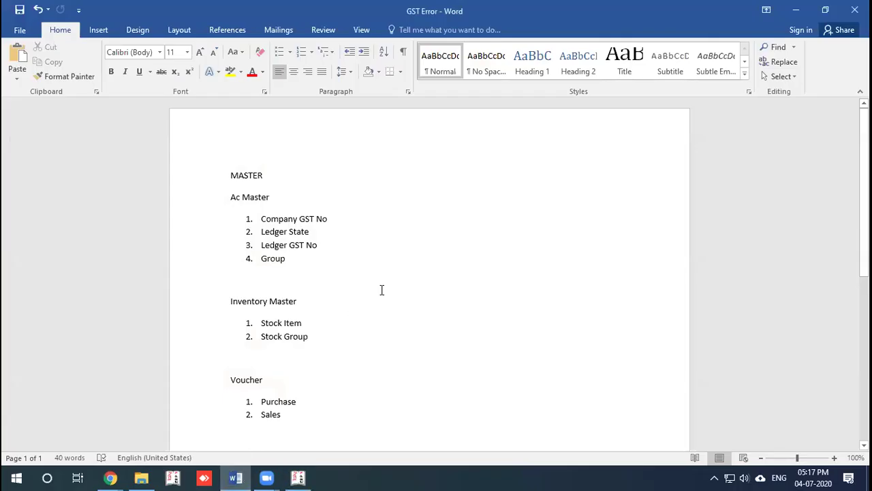
key("alt+Tab")
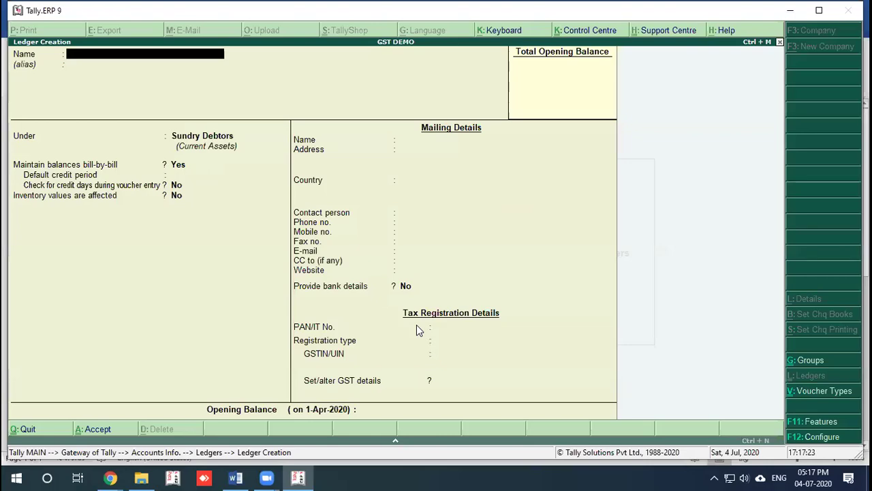
key("alt+Tab")
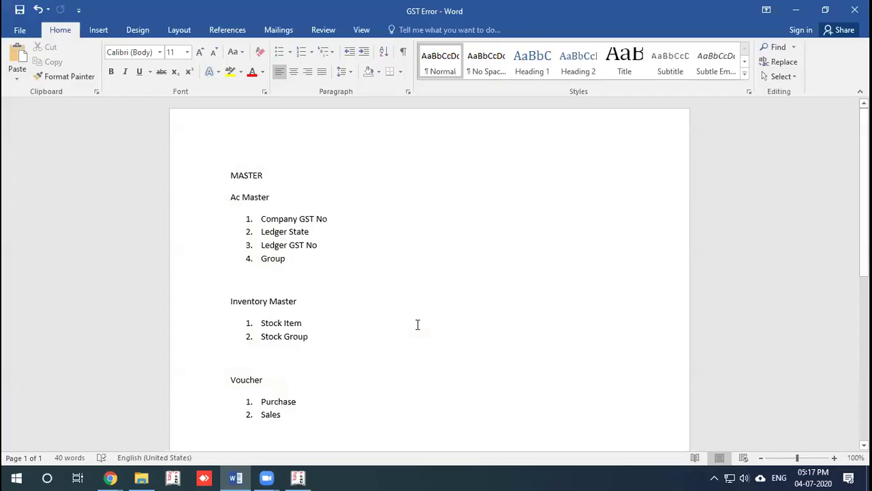
key("alt+Tab")
key("Escape")
key("Return")
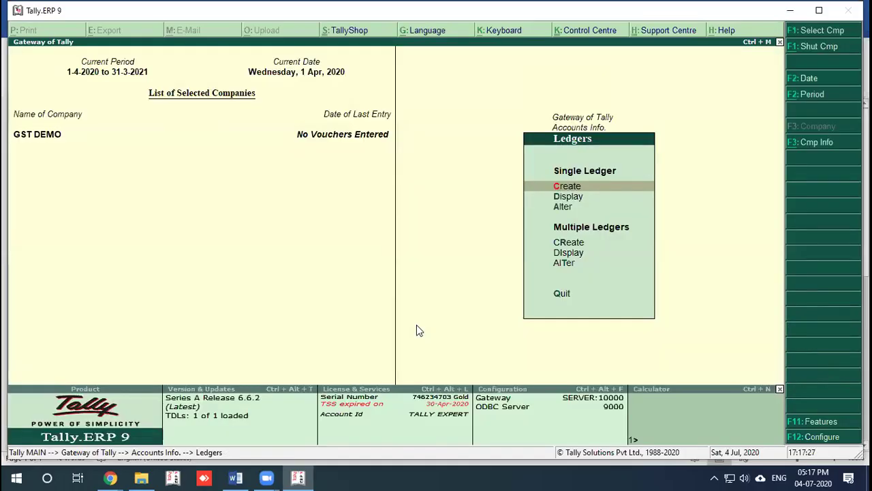
Step: Open the Sundry Debtors group for alteration from the Groups menu
key("Escape")
key("Up")
key("Return")
key("Down")
key("Down")
key("Return")
key("Down")
key("Down")
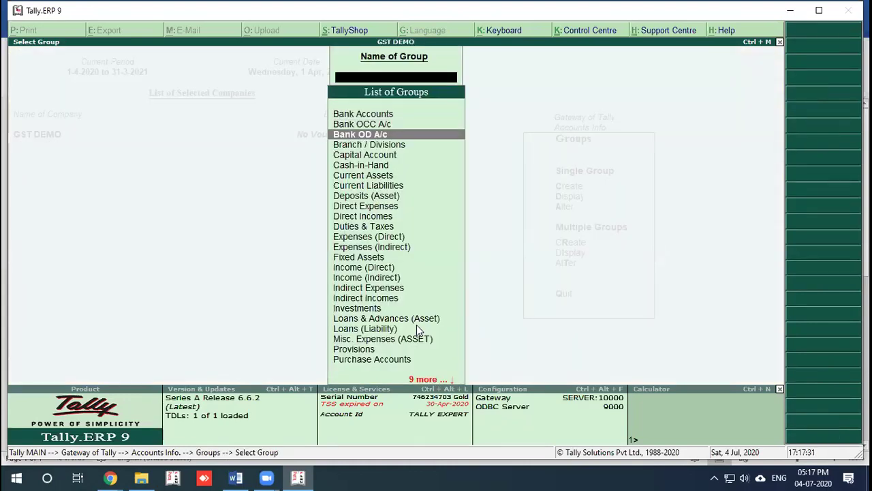
type("su")
key("Down")
key("Down")
key("Return")
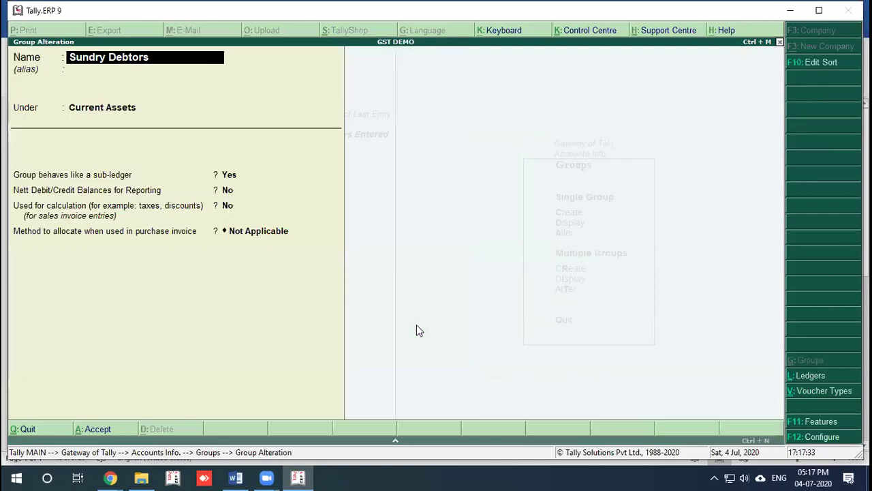
Step: Step through the Sundry Debtors settings, then quit the alteration without saving
key("Return")
key("Return")
key("Return")
key("Return")
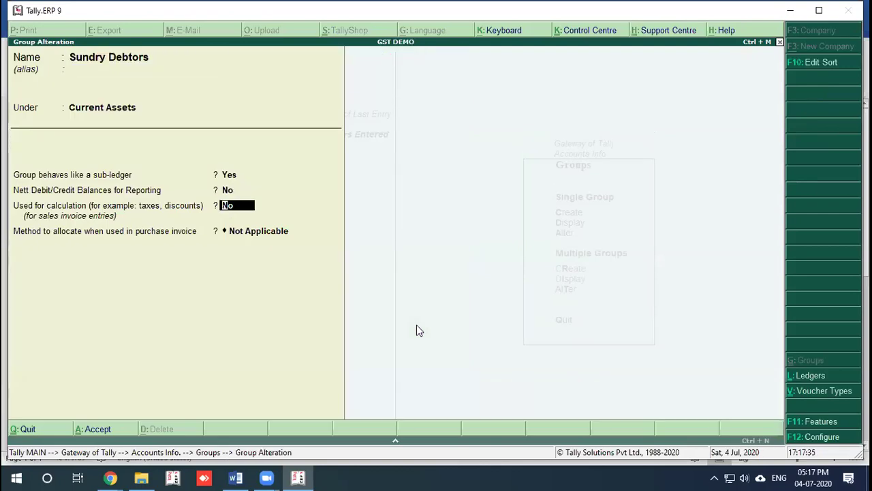
type("y")
key("Return")
key("BackSpace")
key("BackSpace")
key("BackSpace")
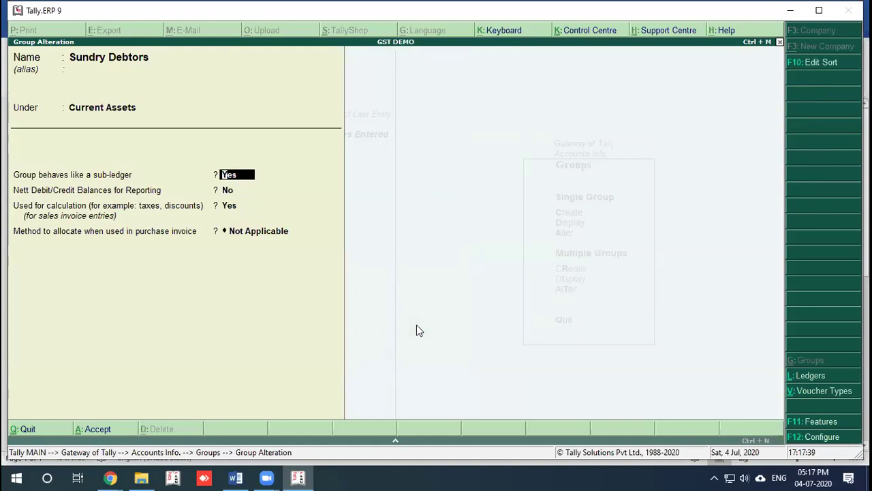
key("Return")
key("Return")
key("Return")
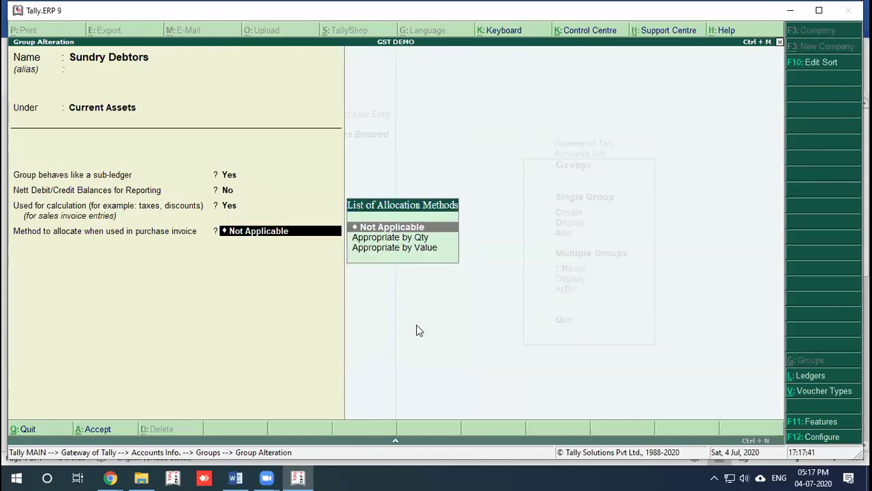
key("Escape")
key("y")
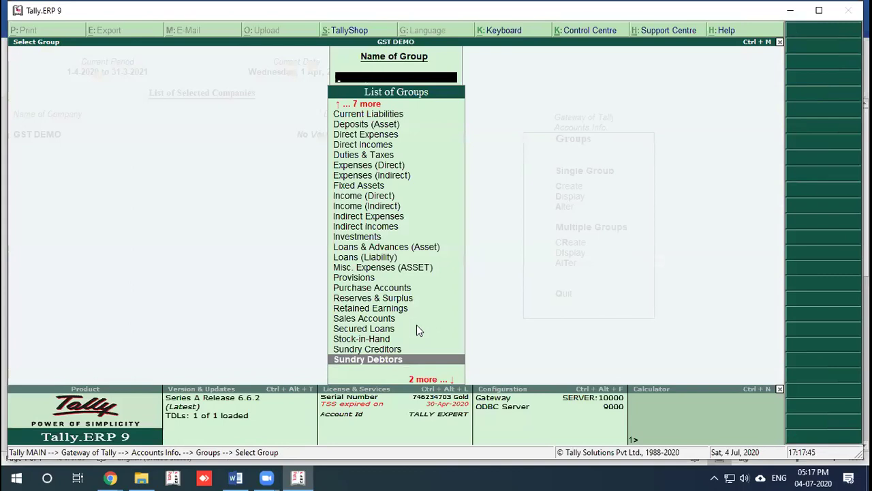
Step: Reopen Sundry Debtors, accept the allocation method, and save the group
key("Down")
key("Down")
key("Up")
key("Up")
key("Return")
key("Return")
key("Return")
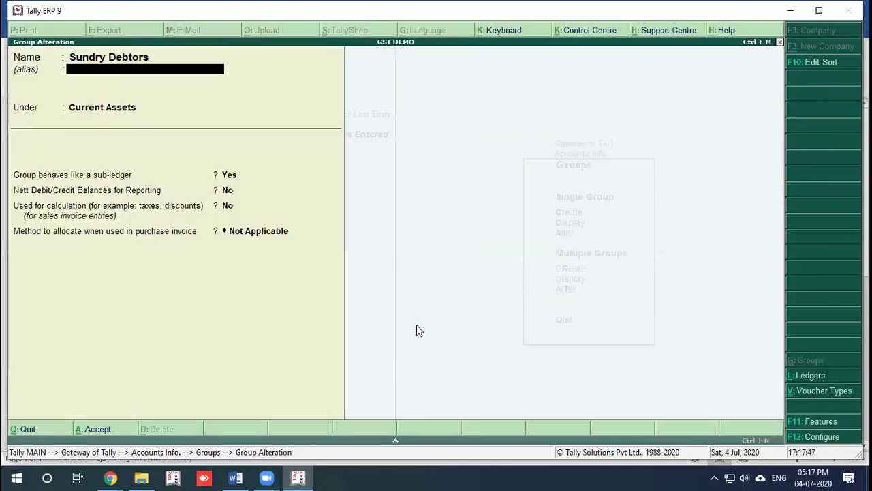
key("Return")
key("Return")
key("Return")
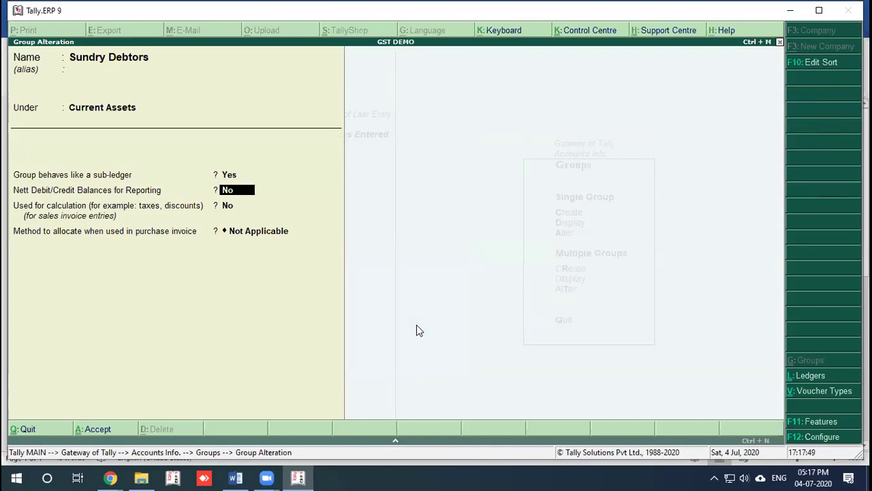
key("Return")
key("Return")
Step: Review GST DEMO's Inventory and Statutory & Taxation features, accepting them with Ctrl+A
key("Escape")
key("Escape")
key("Escape")
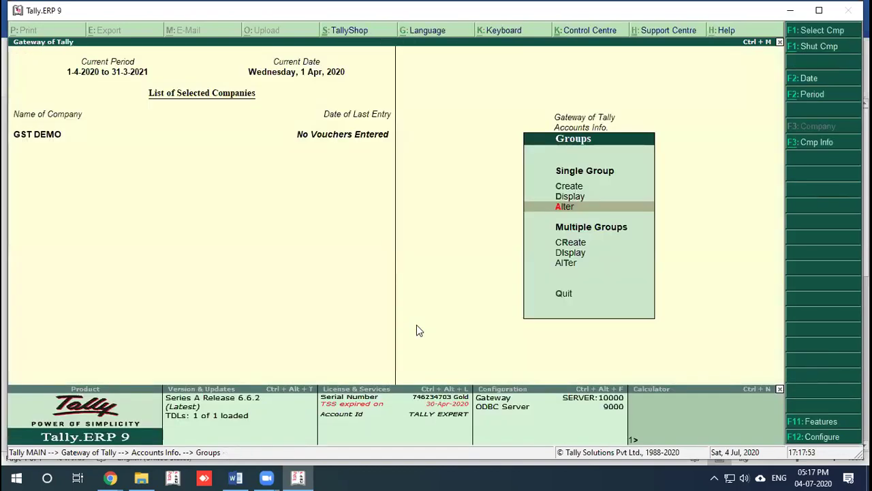
key("F11")
key("Down")
key("Down")
key("Up")
key("Return")
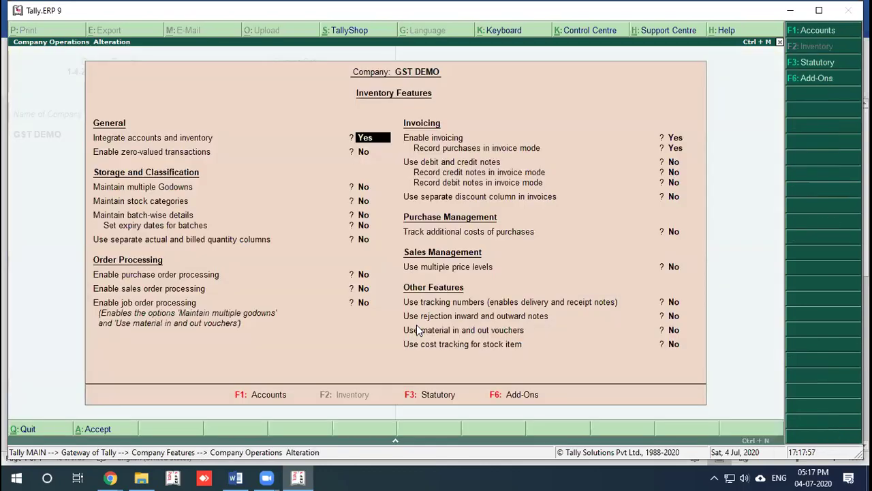
key("F3")
key("Return")
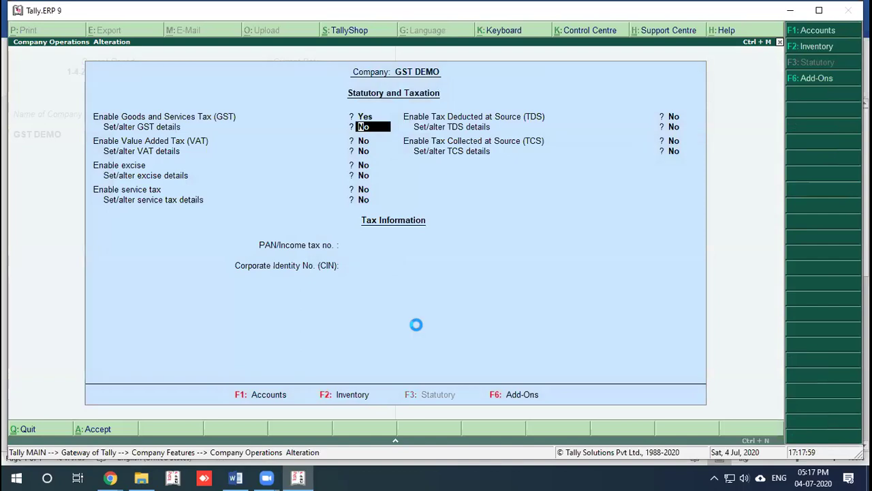
key("ctrl+a")
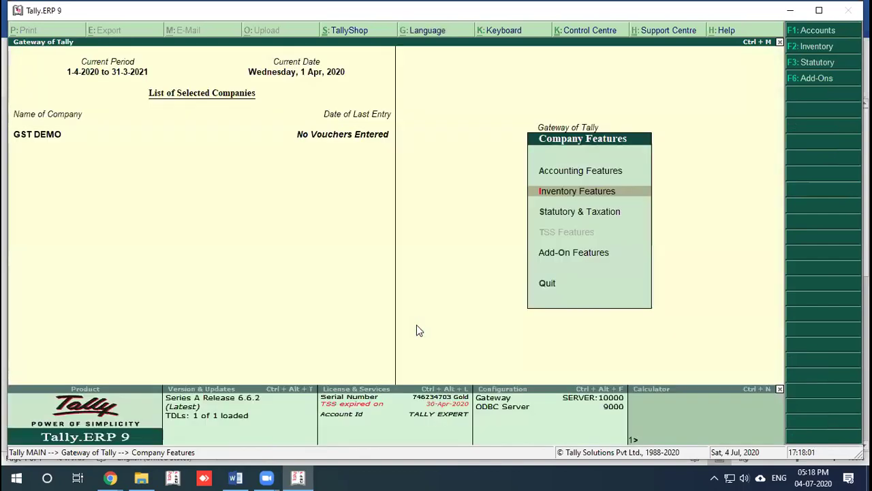
key("Escape")
key("Down")
key("Down")
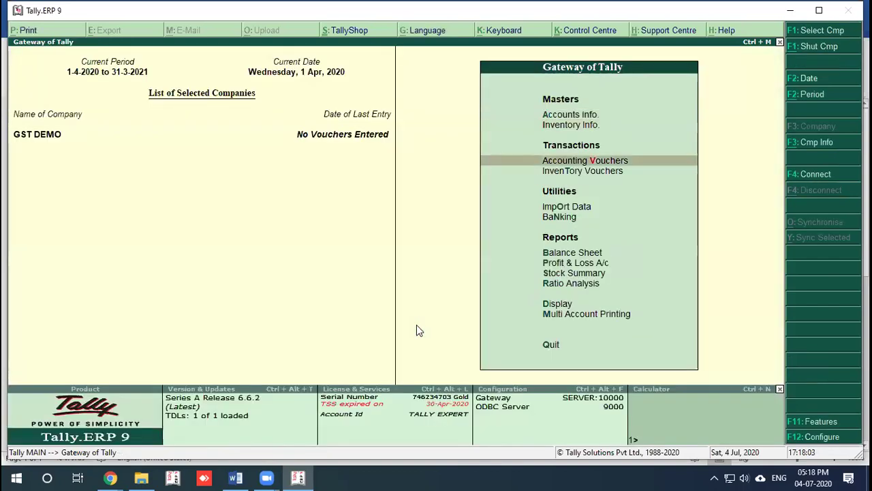
key("Up")
key("Up")
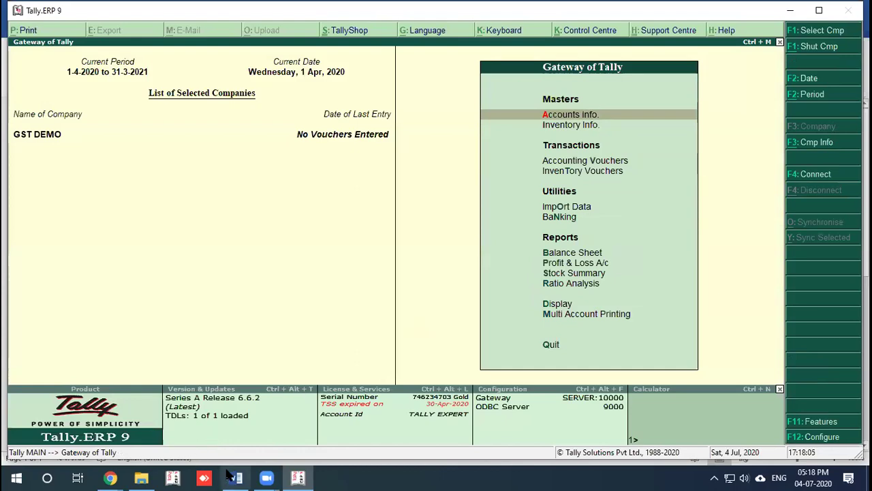
left_click(235, 477)
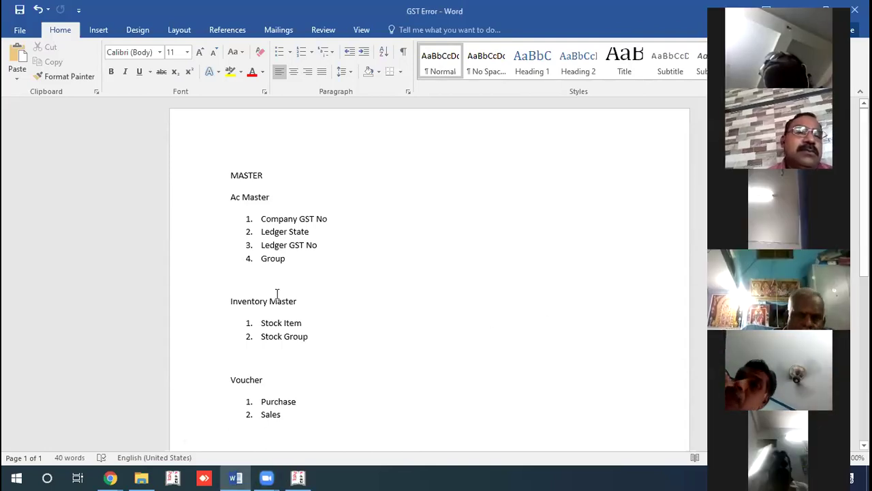
left_click(298, 478)
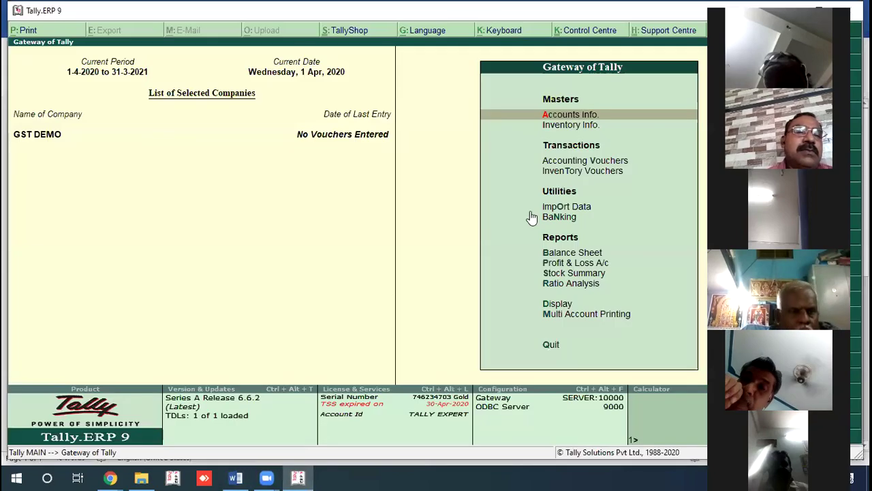
Step: Start a new sales voucher in voucher mode instead of invoice mode
left_click(604, 162)
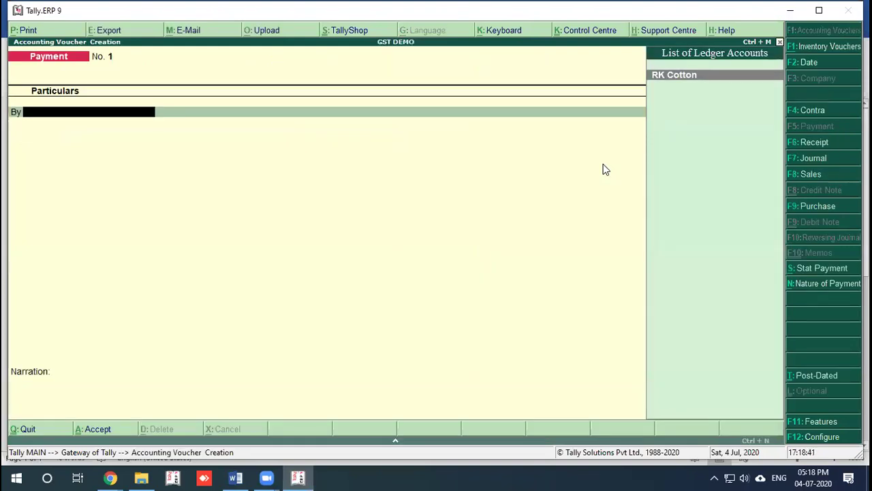
key("F8")
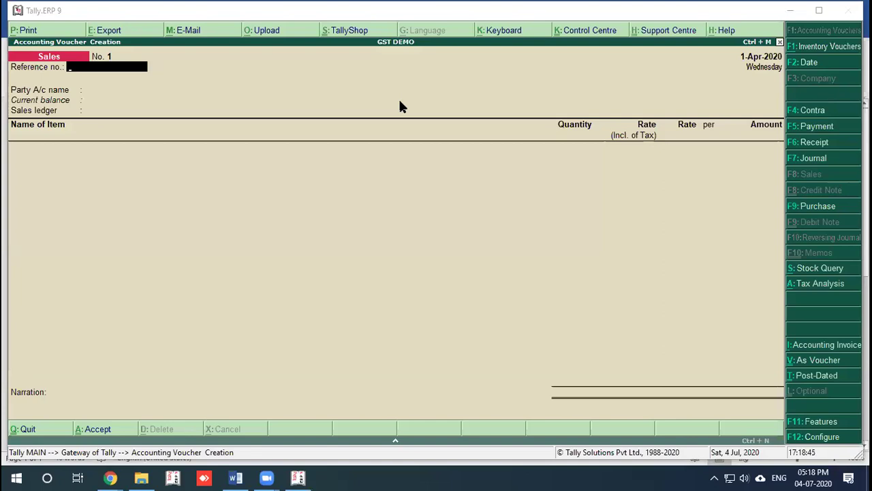
left_click(399, 195)
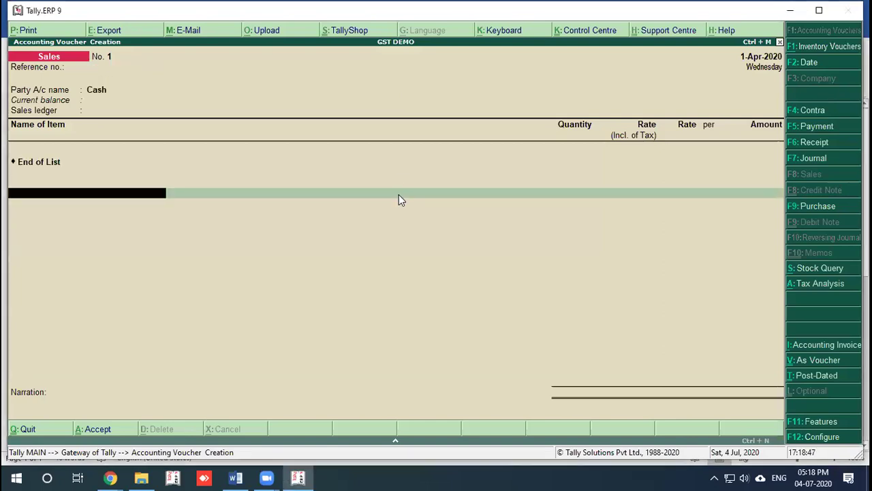
key("ctrl+v")
key("Return")
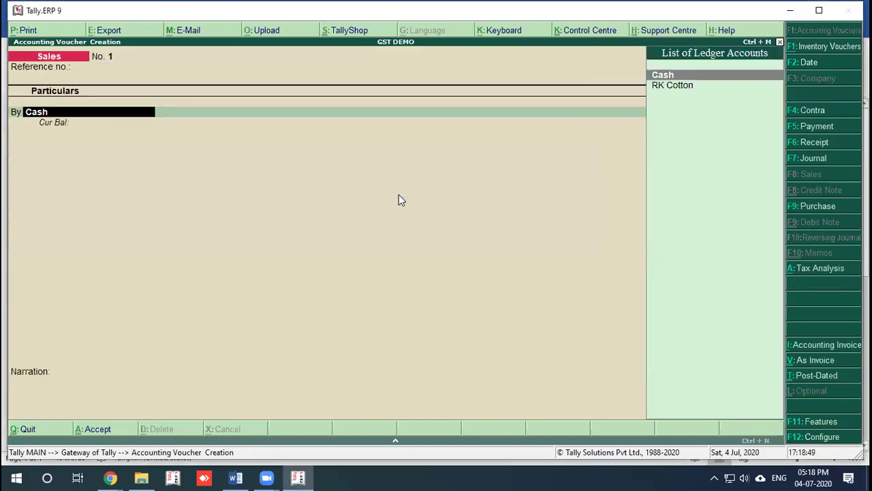
Step: Debit RK Cotton 10,000 as new reference 1 and begin a ledger named Sales
key("Down")
key("Return")
key("ctrl+a")
type("1")
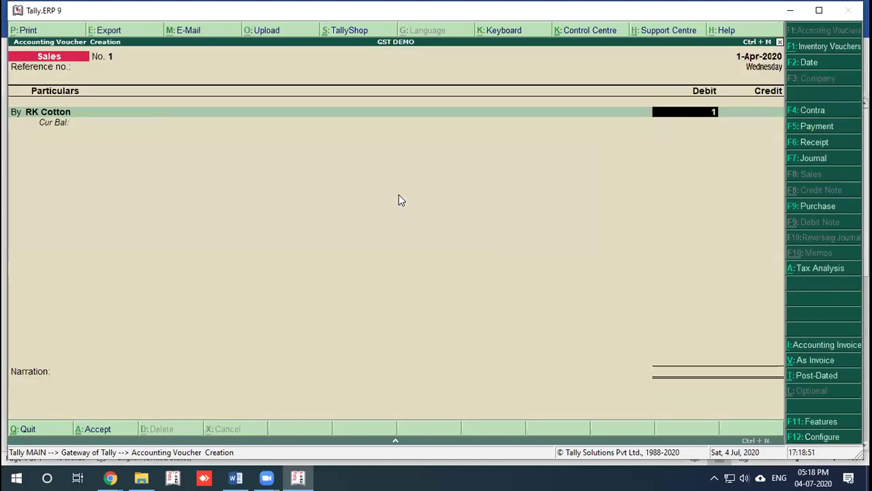
type("0,000")
key("Return")
key("Return")
key("Return")
key("Return")
key("Return")
key("Return")
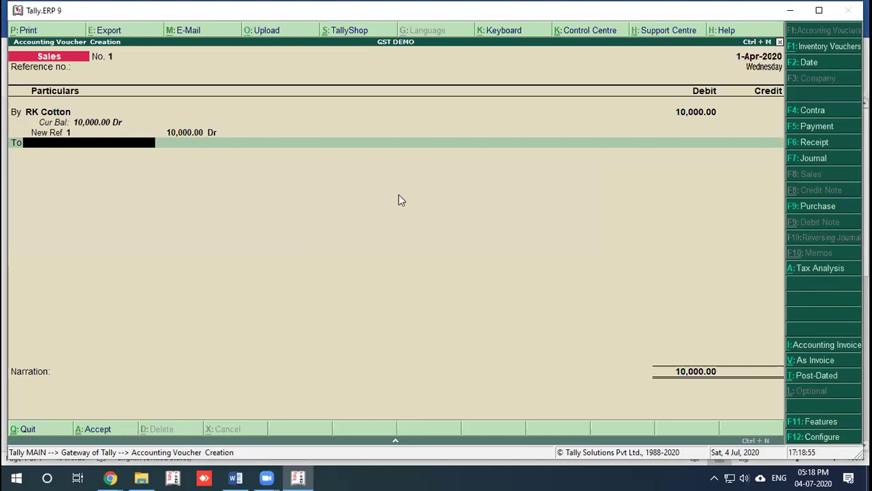
key("alt+c")
type("Sales")
Step: Put the Sales ledger under Sales Accounts, GST applicable, Sales Taxable, Services supply
key("Return")
key("Return")
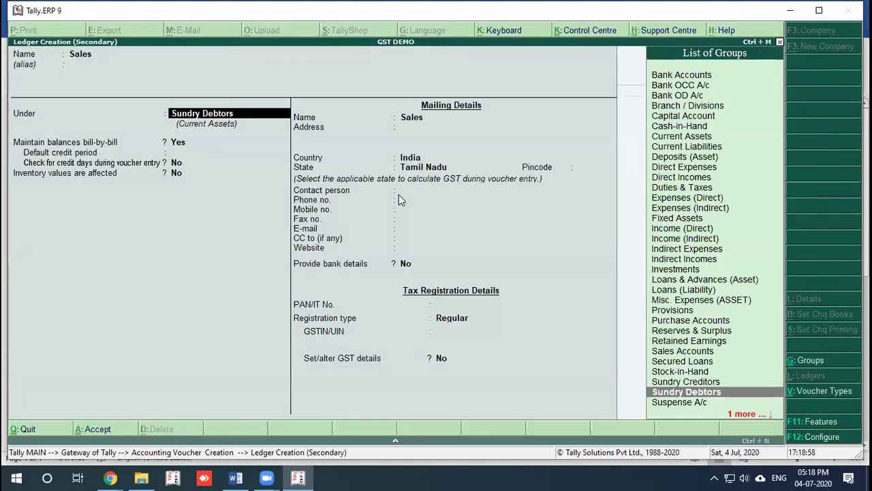
type("sa")
key("Return")
key("Return")
key("Return")
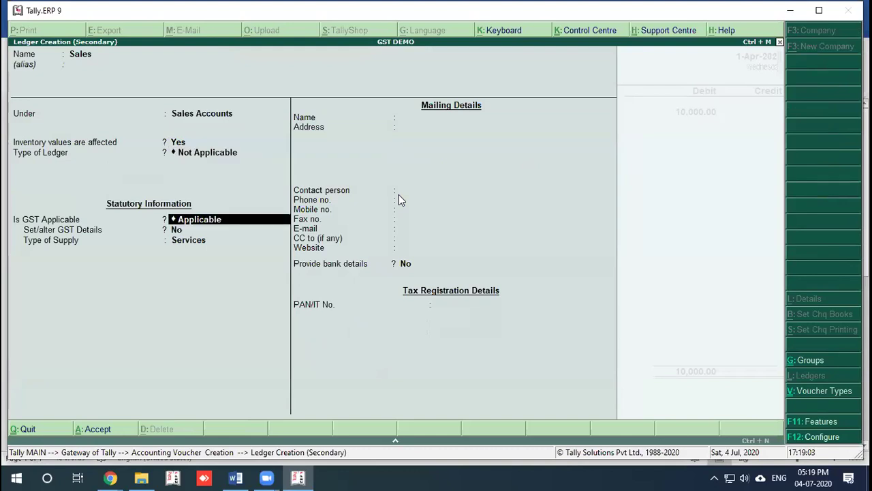
key("Return")
type("y")
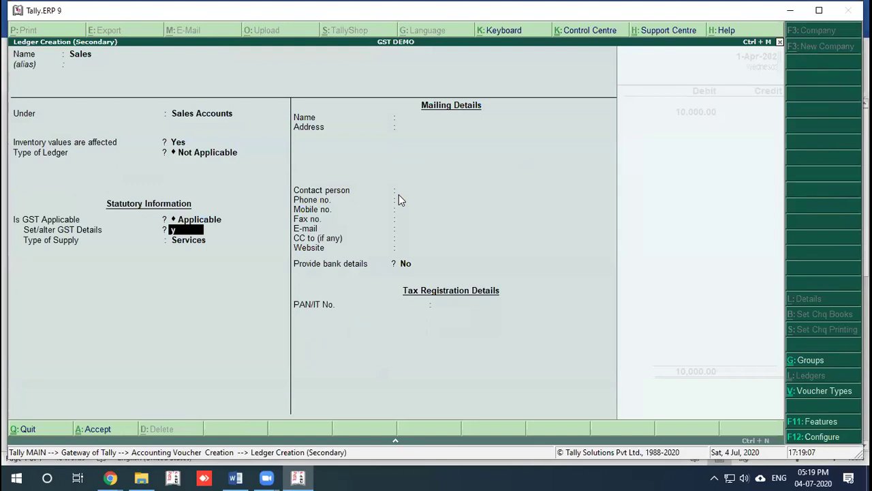
key("Return")
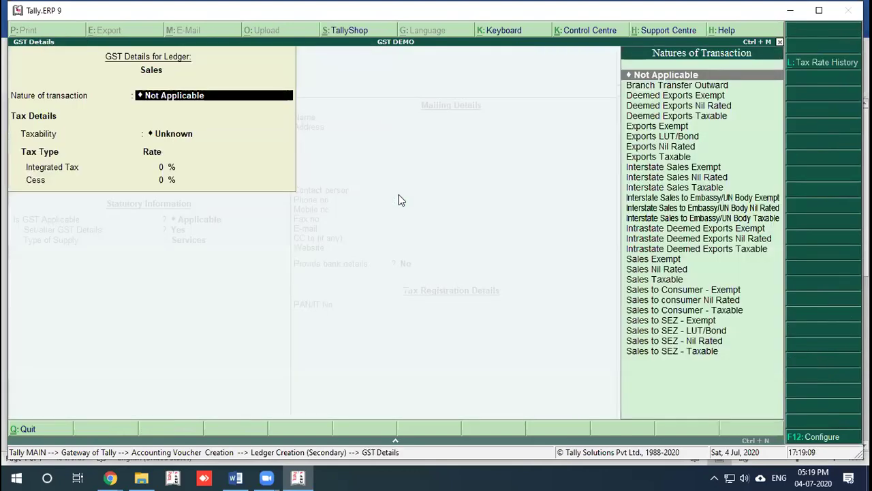
type("Sa")
key("Down")
key("Down")
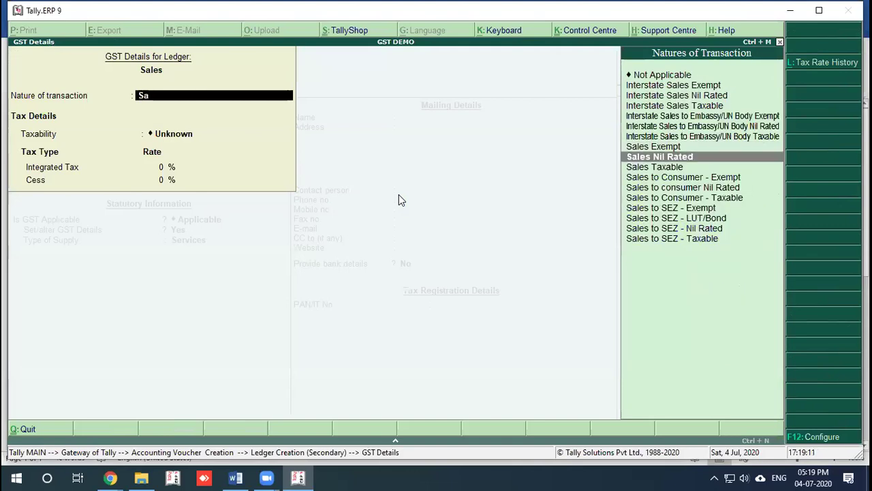
key("Return")
key("Return")
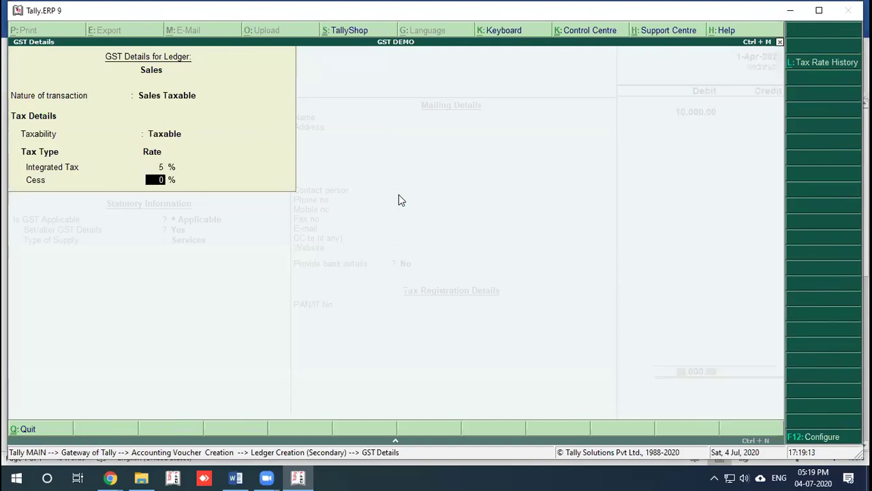
key("Return")
key("Return")
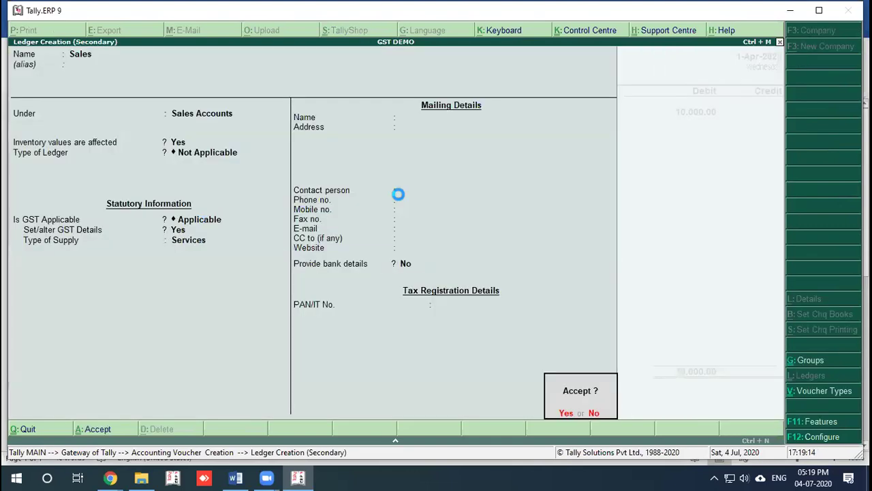
Step: Save the Sales ledger and start entering its 9,500 credit on the voucher
key("Return")
key("Escape")
key("BackSpace")
key("ctrl+Return")
key("Return")
key("Return")
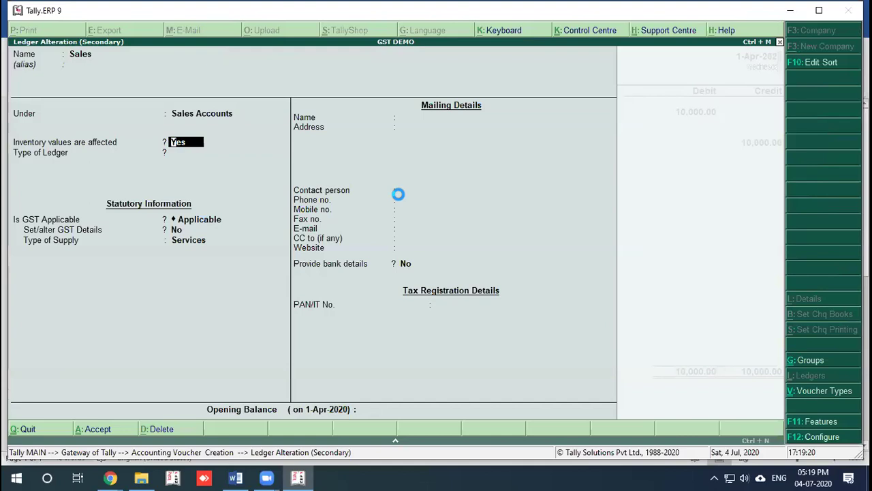
key("n")
key("ctrl+a")
key("Return")
type("0")
key("BackSpace")
type("90")
key("BackSpace")
Step: Confirm the 9,500 Sales credit and create ledger CGST @2.5 % under Duties & Taxes
type("500")
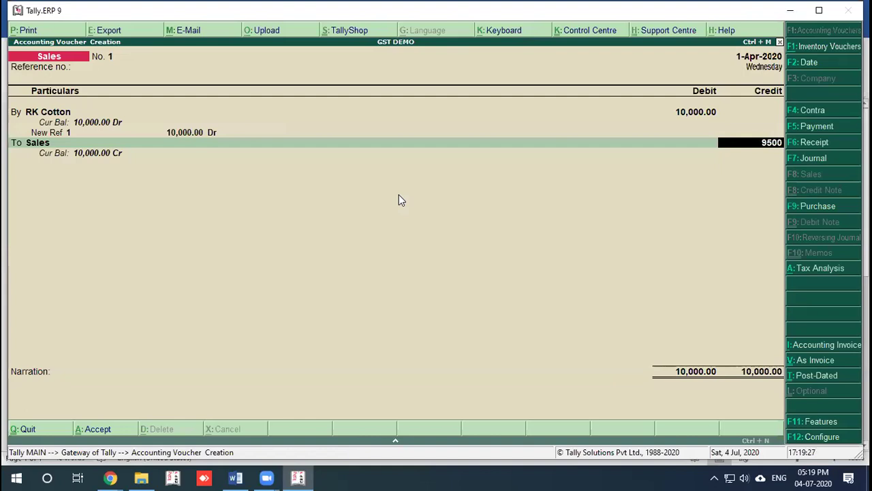
key("Return")
key("Return")
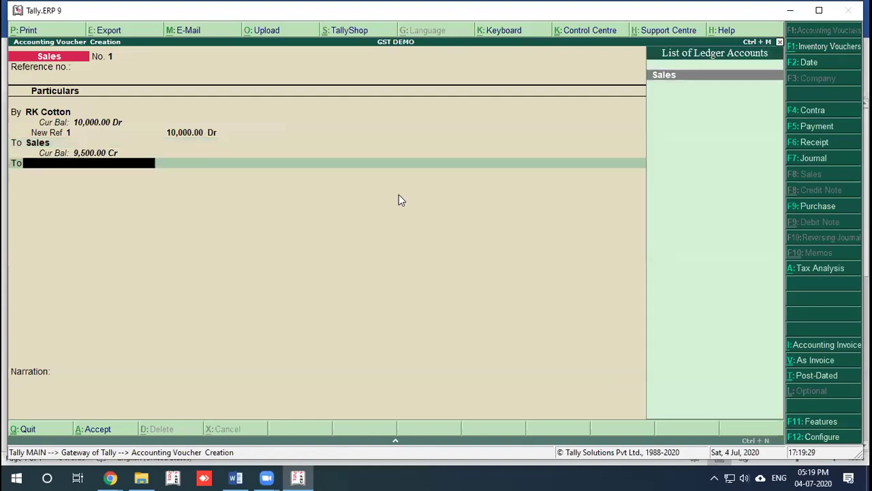
key("alt+c")
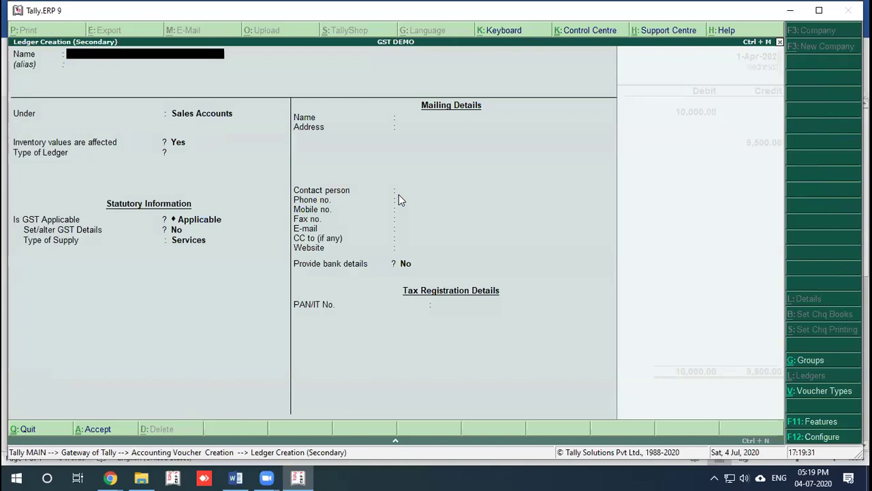
left_click(400, 101)
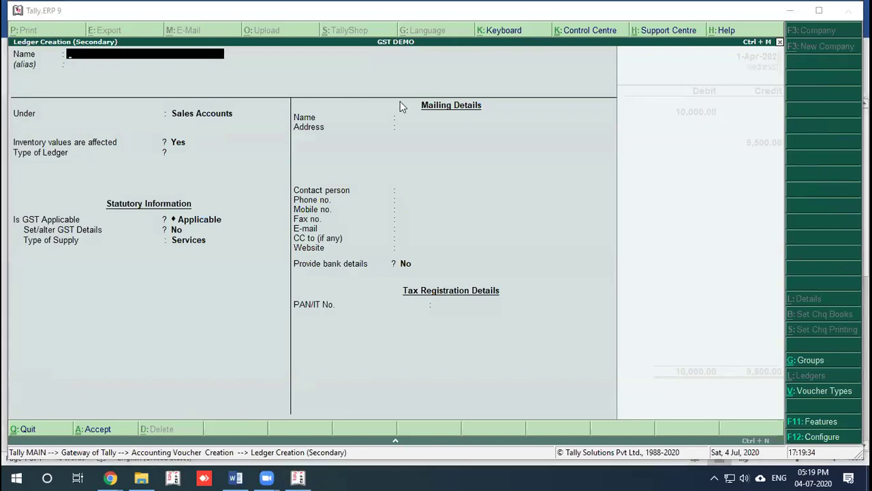
left_click(294, 117)
type("T @")
left_click(294, 142)
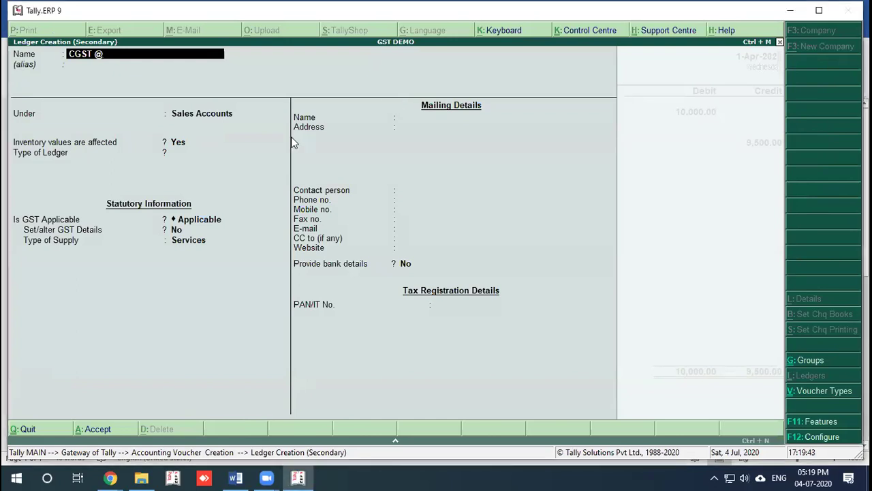
type("2.5 %")
key("Return")
type("Du")
key("Return")
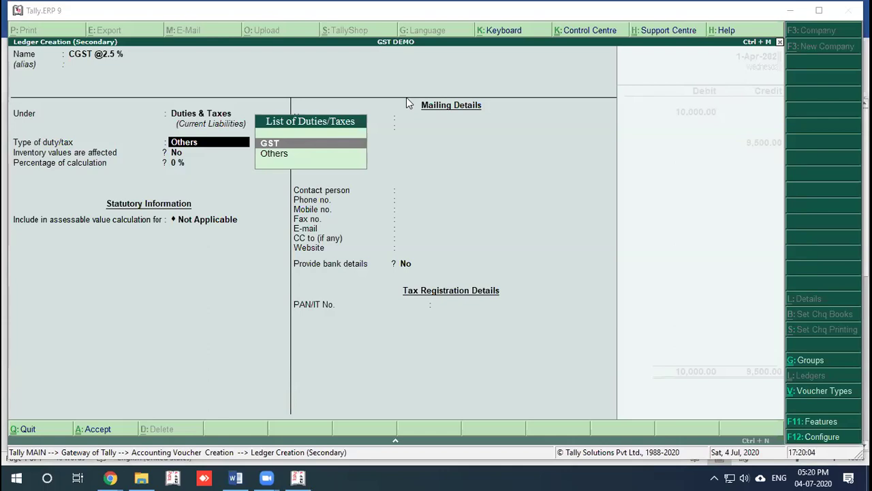
Step: Set it as GST Central Tax at 2.5% with rounding Not Applicable
key("Return")
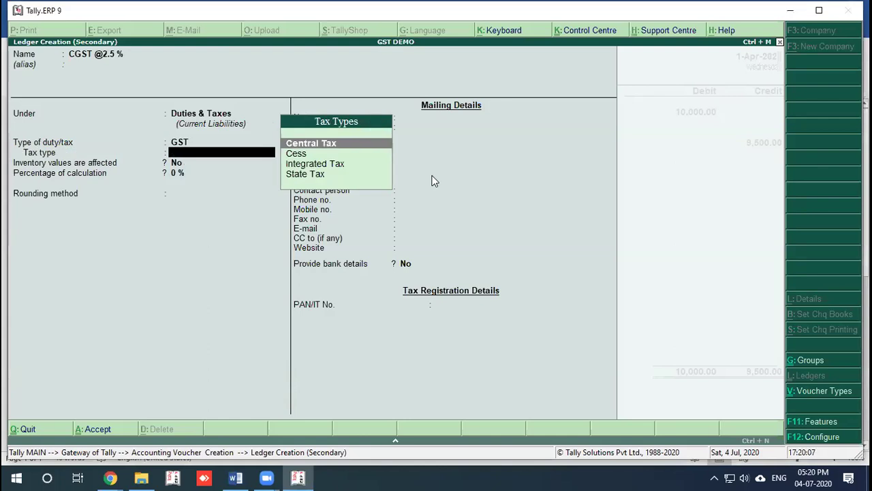
key("Down")
key("Down")
key("Up")
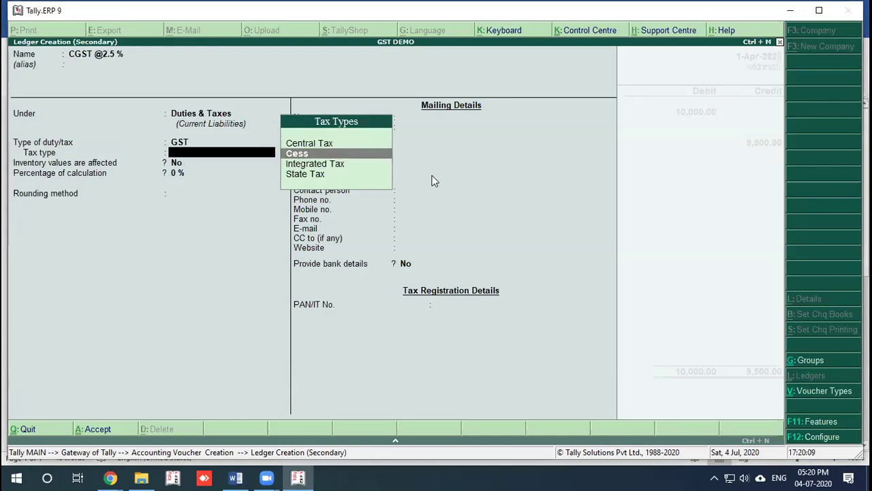
key("Down")
key("Down")
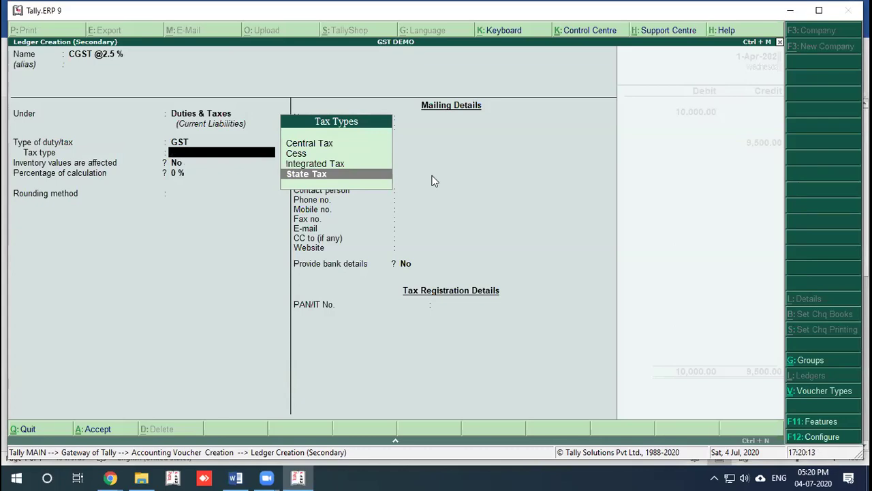
key("Up")
key("Up")
key("Up")
key("Return")
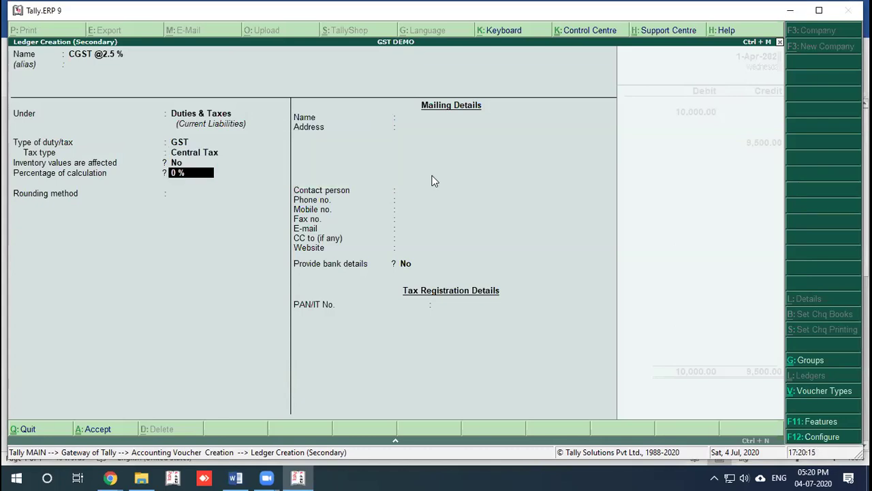
type("2.5")
key("Return")
key("Return")
key("BackSpace")
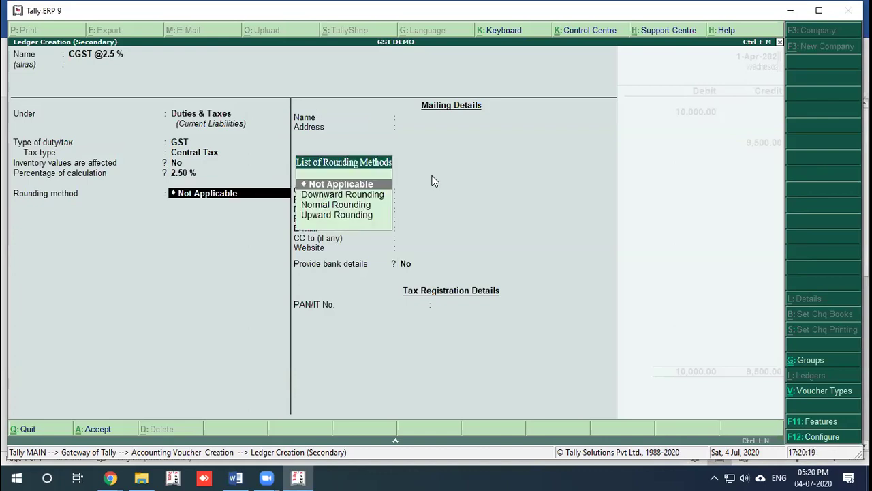
key("Down")
key("Down")
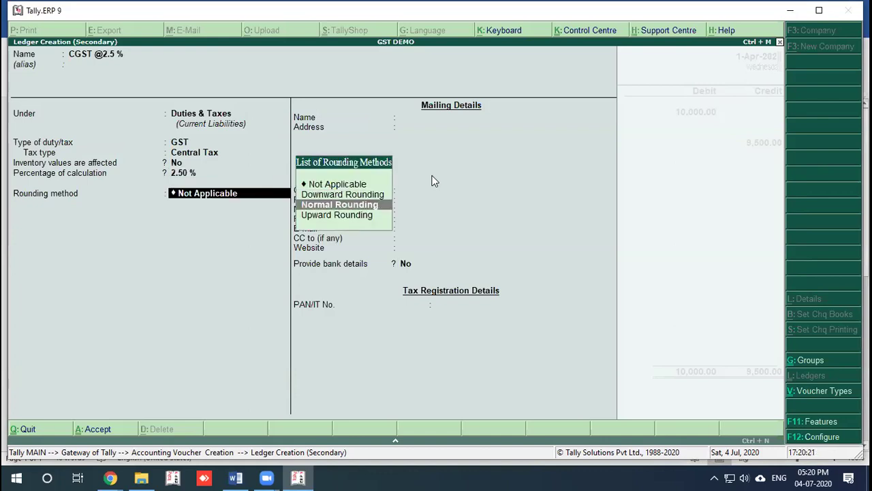
key("Up")
key("Up")
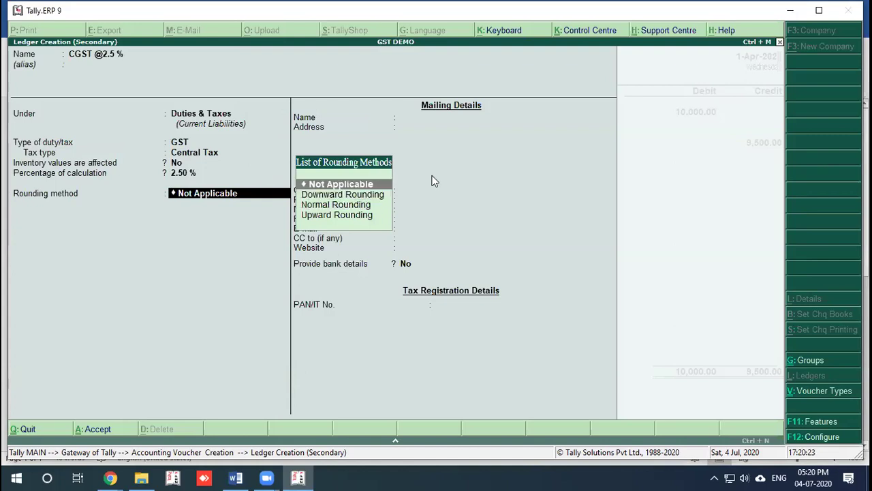
key("Return")
key("Return")
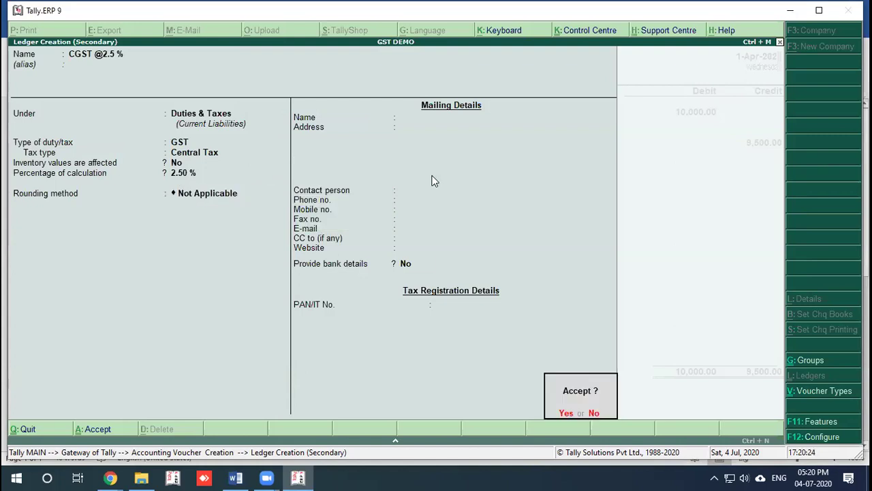
key("Return")
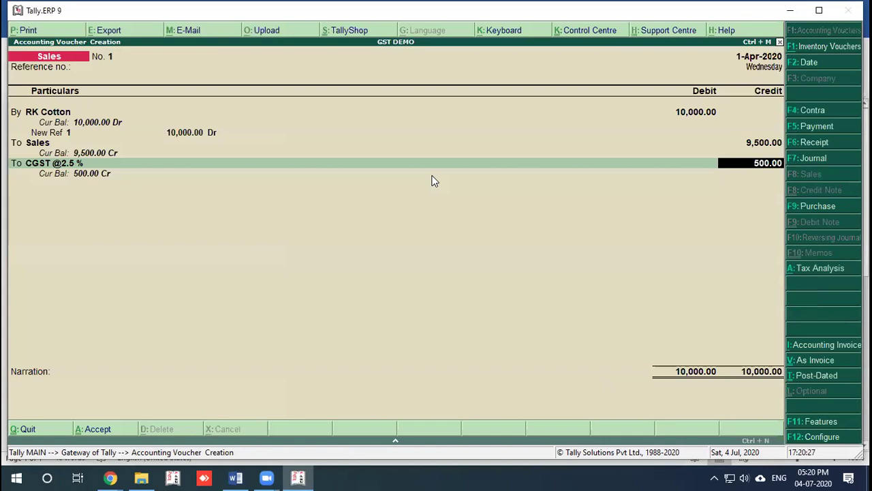
Step: Change the CGST credit to 250.00
type("2")
key("BackSpace")
type("250")
key("Return")
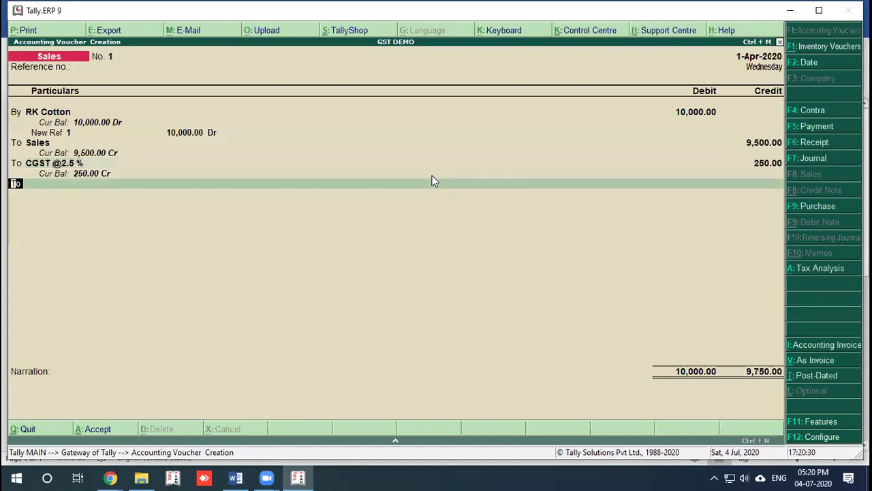
Step: Create ledger SGST @ 2.5 % as GST State Tax at 2.5% and credit it
key("alt+c")
type("SGS")
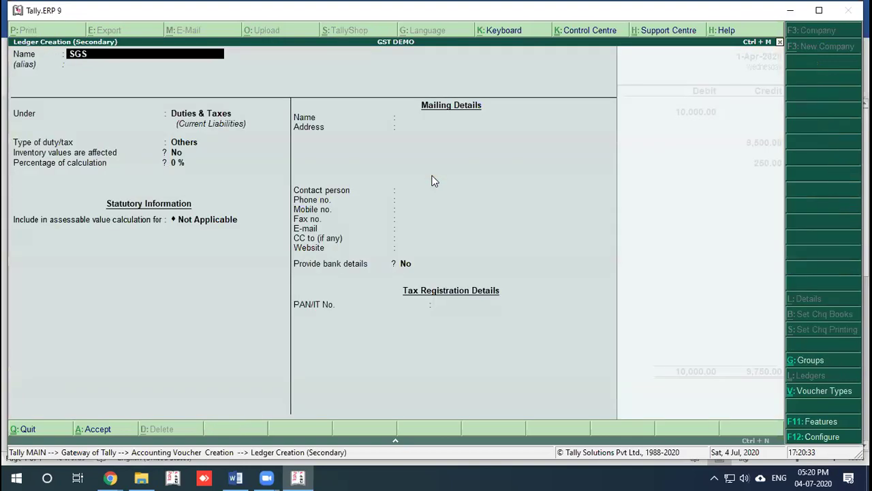
type("T @ 2.5 %")
key("Return")
key("Return")
key("Up")
key("Return")
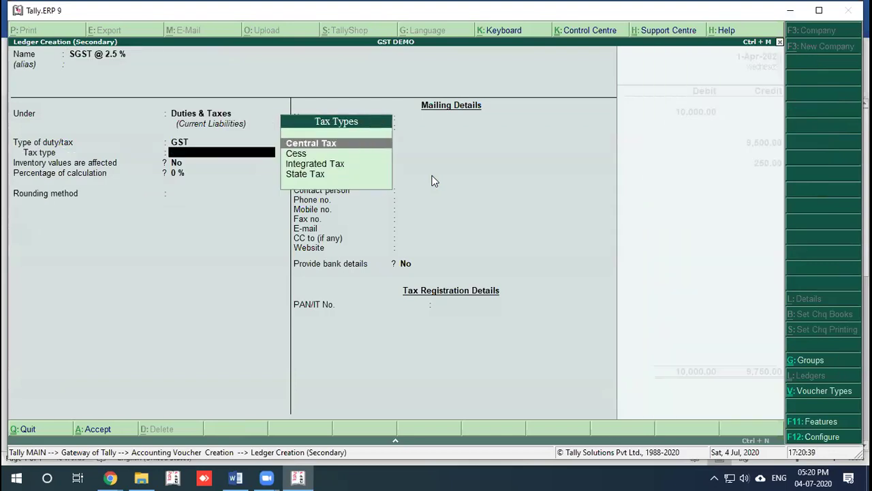
key("Down")
key("Down")
key("Down")
key("Return")
type("2.5")
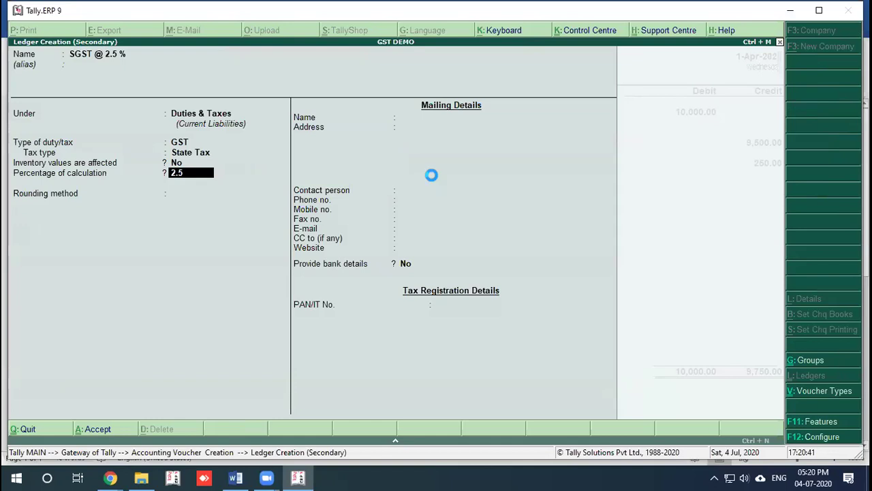
key("Return")
key("Return")
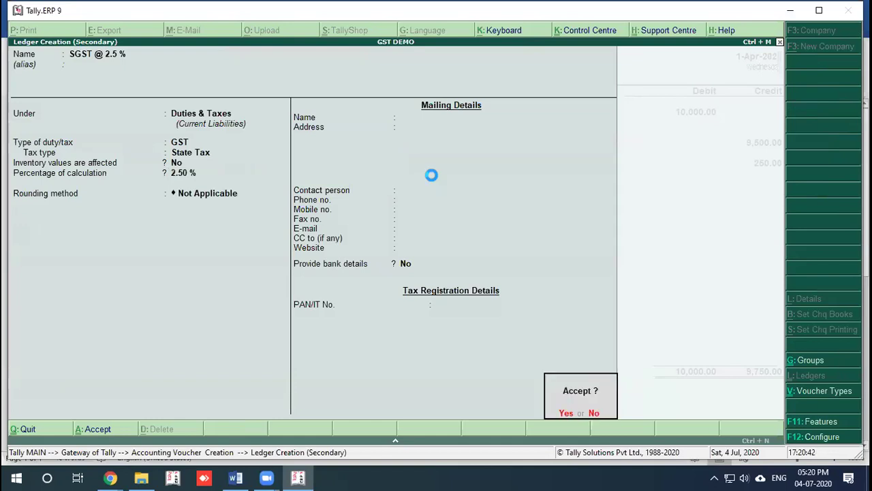
key("Return")
key("Return")
key("Return")
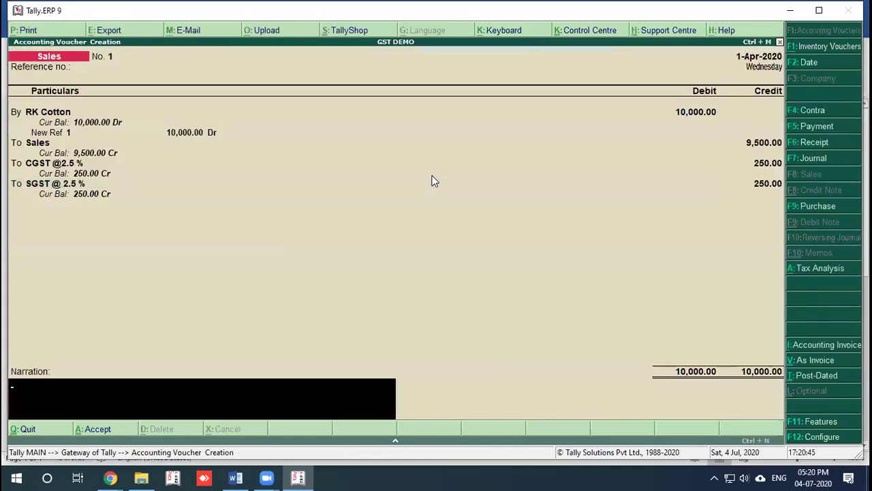
key("Return")
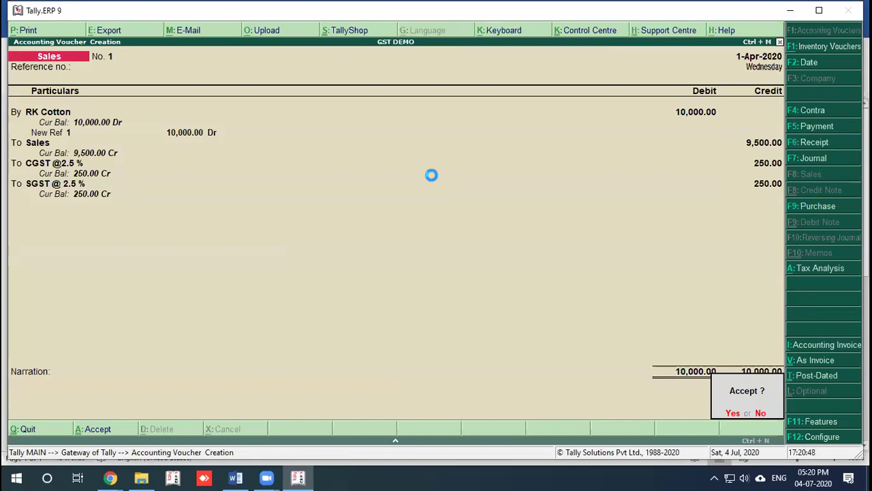
Step: Save the RK Cotton sales voucher and quit back to the Gateway of Tally
key("Return")
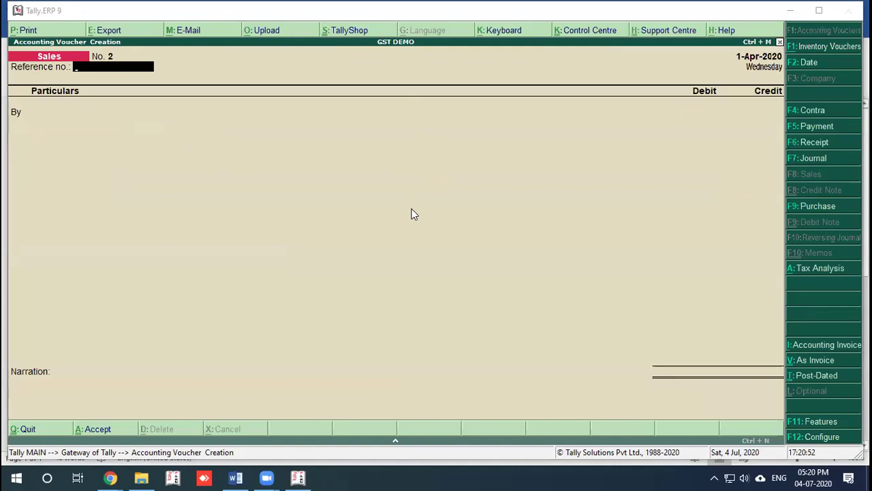
left_click(419, 246)
key("Return")
key("Escape")
key("Return")
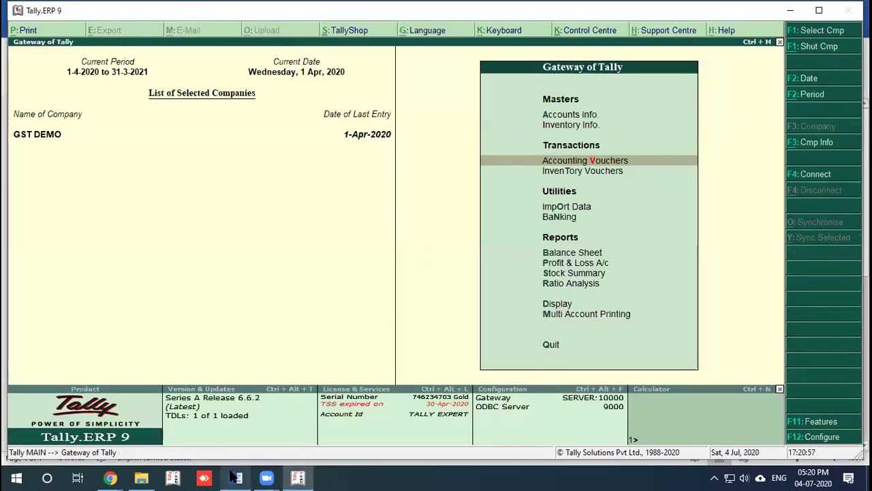
left_click(235, 477)
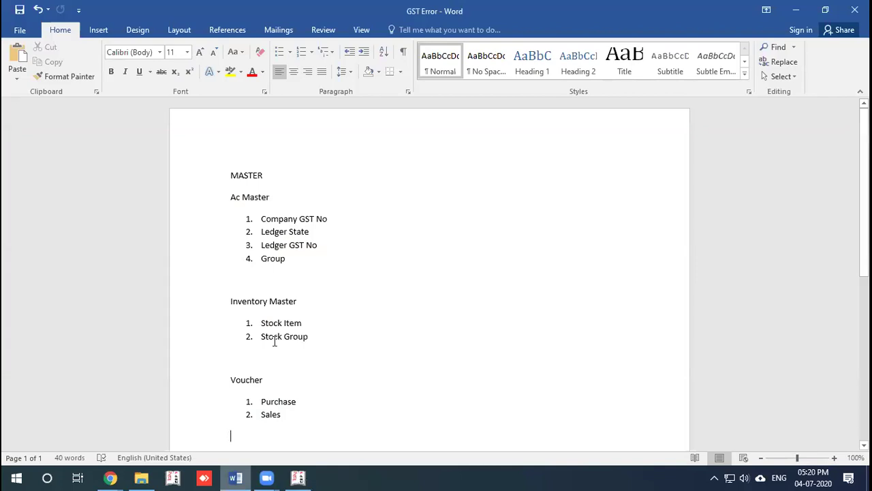
left_click(313, 216)
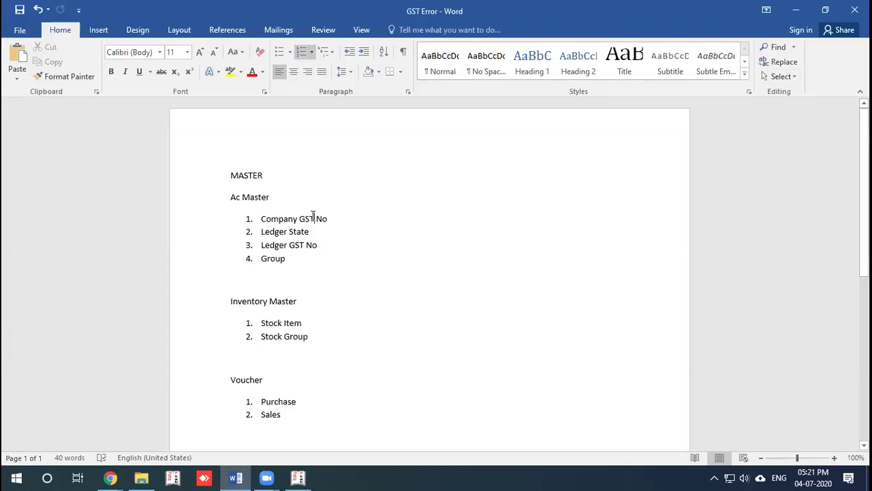
left_click(302, 232)
left_click(293, 478)
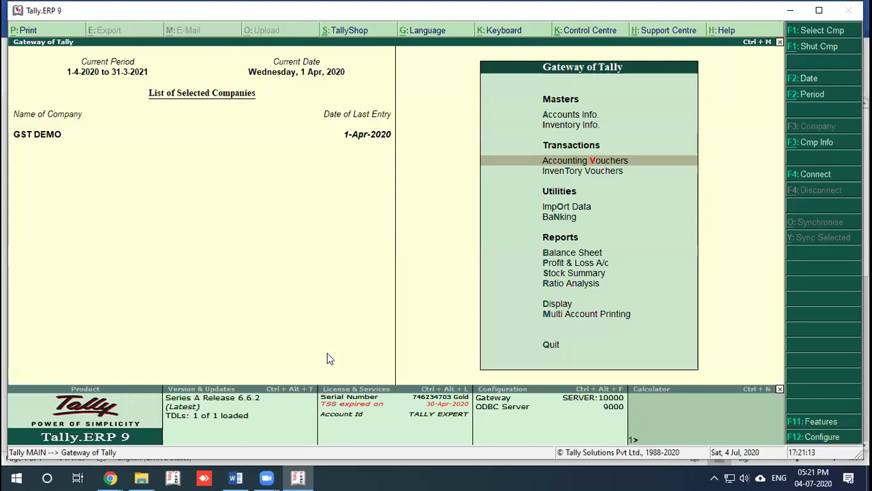
Step: Navigate to the GSTR-1 report via Display > Statutory Reports > GST
key("Down")
key("Down")
key("Down")
key("Down")
key("Down")
key("Down")
key("Down")
key("Down")
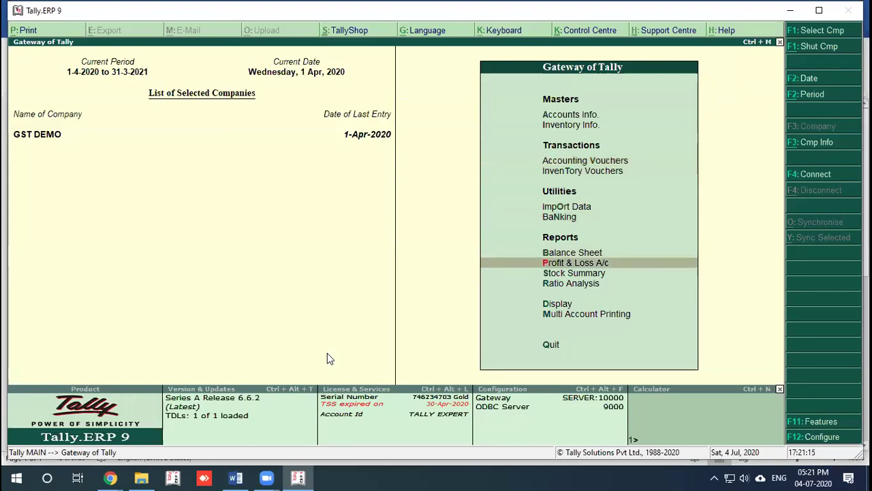
key("Return")
key("Down")
key("Down")
key("Down")
key("Down")
key("Down")
key("Down")
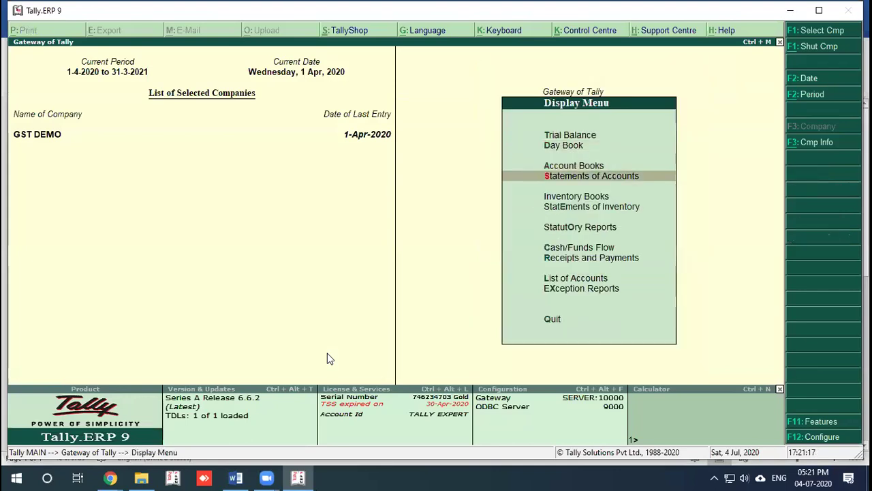
key("Return")
key("Return")
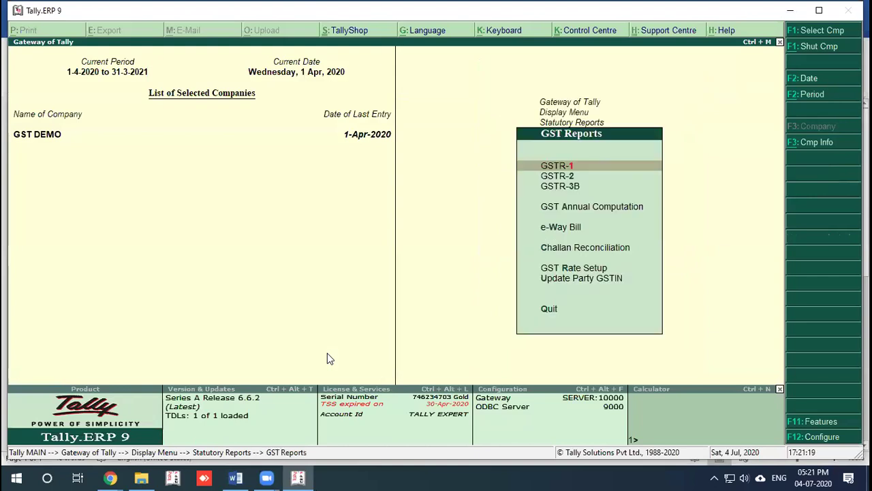
key("Return")
Step: Drill into Incomplete/Mismatch to list the RK Cotton sale with its 2 exceptions
key("Down")
key("Down")
key("Down")
key("Down")
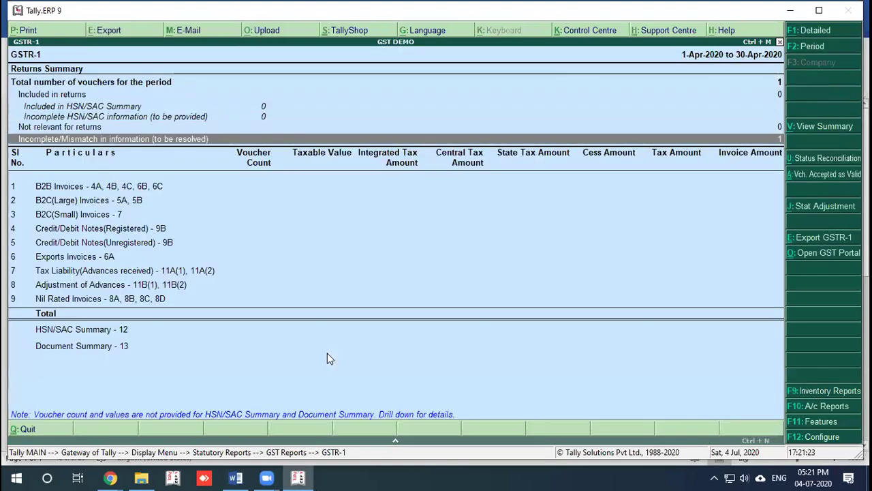
key("Return")
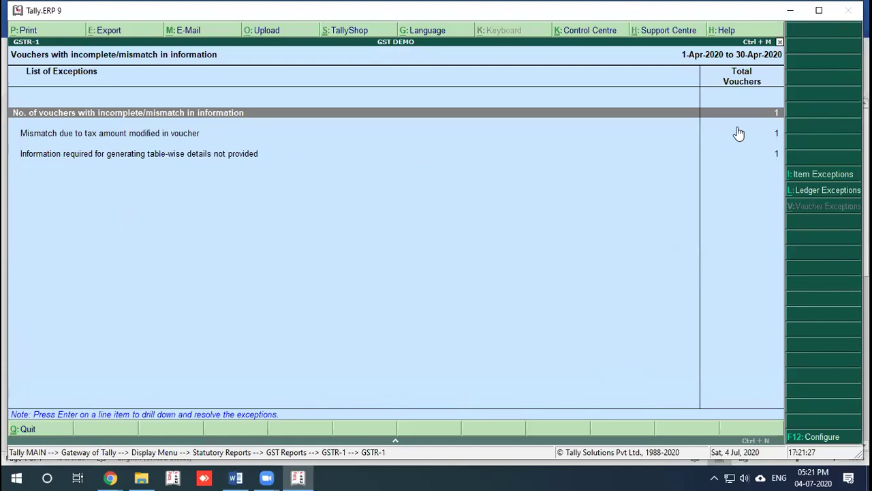
left_click(522, 166)
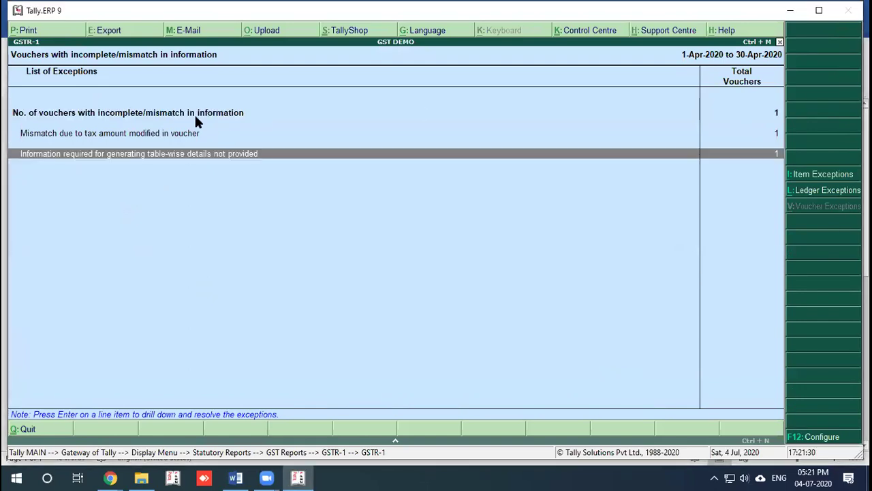
key("Escape")
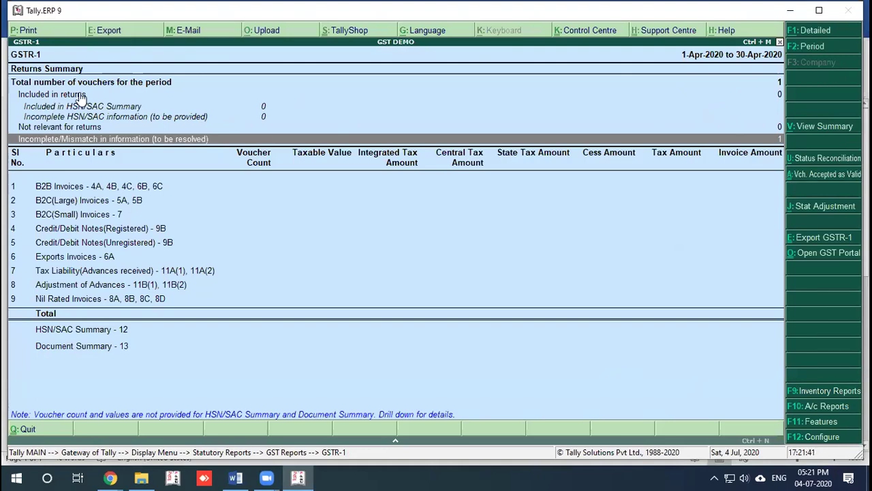
double_click(217, 139)
key("Return")
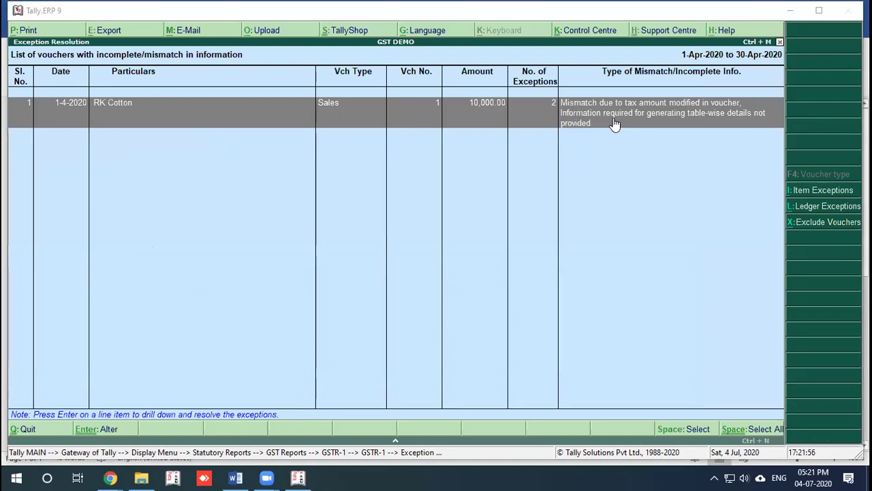
Step: Open the RK Cotton voucher's exception details, then quit Voucher Details Alteration without changes
key("Return")
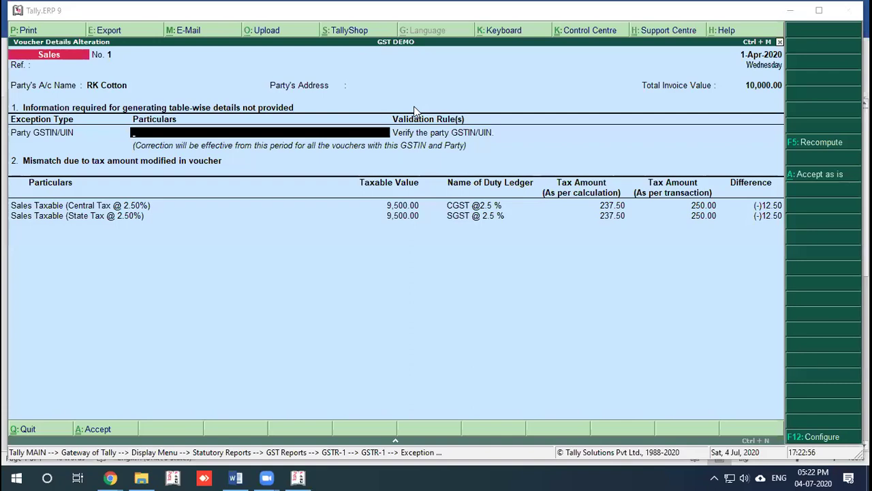
left_click(791, 176)
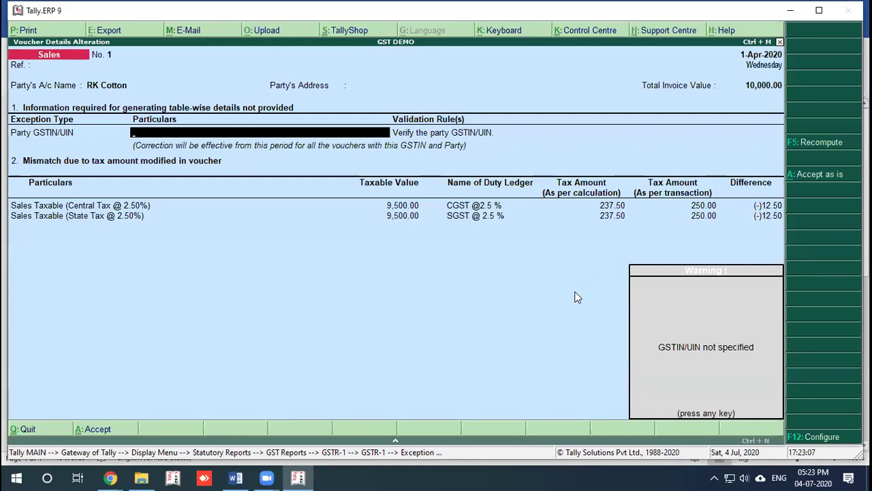
key("Escape")
key("Escape")
key("y")
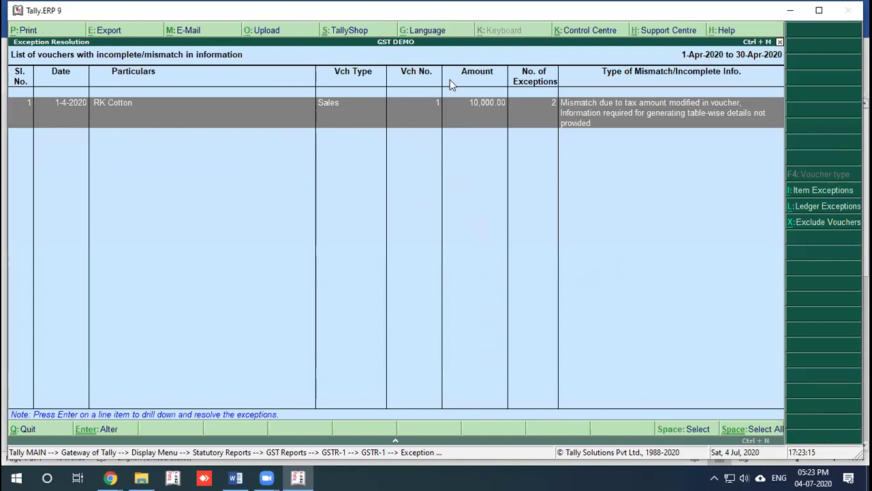
Step: Back out to the Gateway, briefly open Stock Item creation under Inventory Info, then cancel
key("Escape")
key("Escape")
key("Escape")
key("Escape")
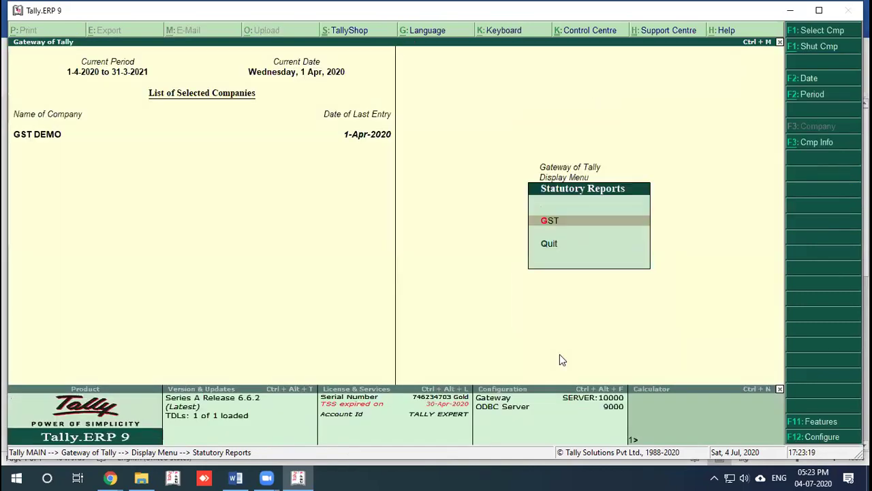
key("Escape")
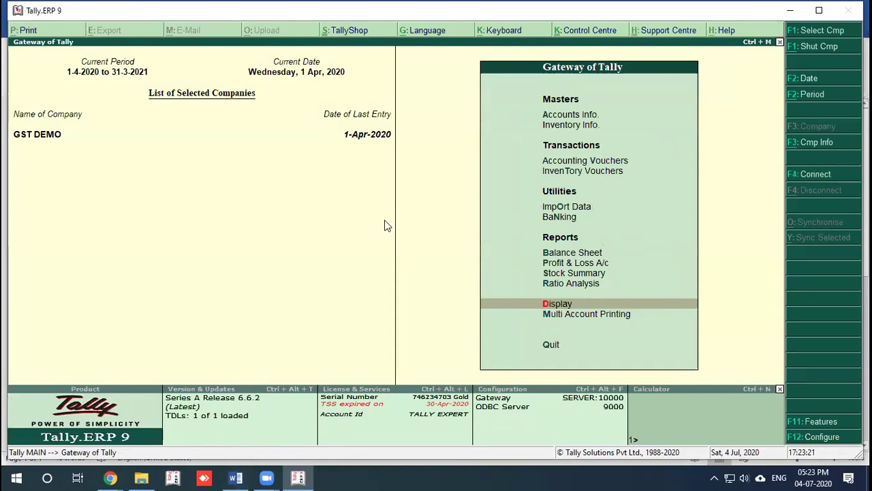
left_click(553, 129)
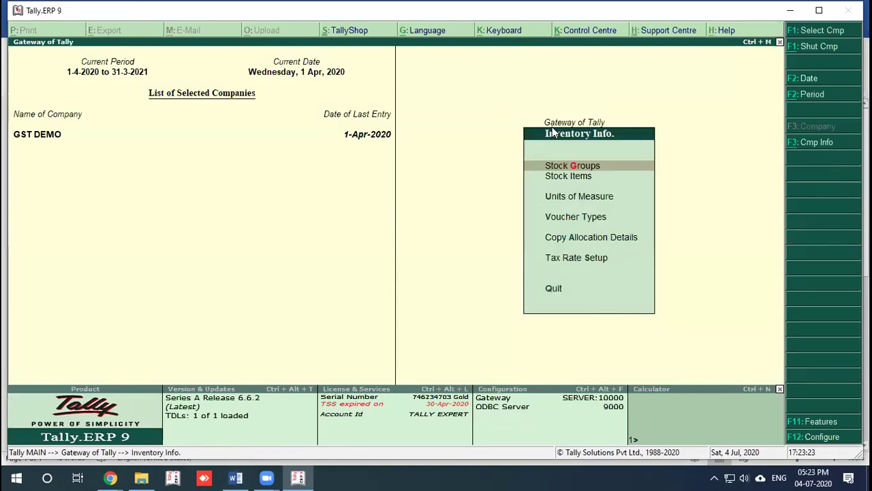
key("Down")
key("Return")
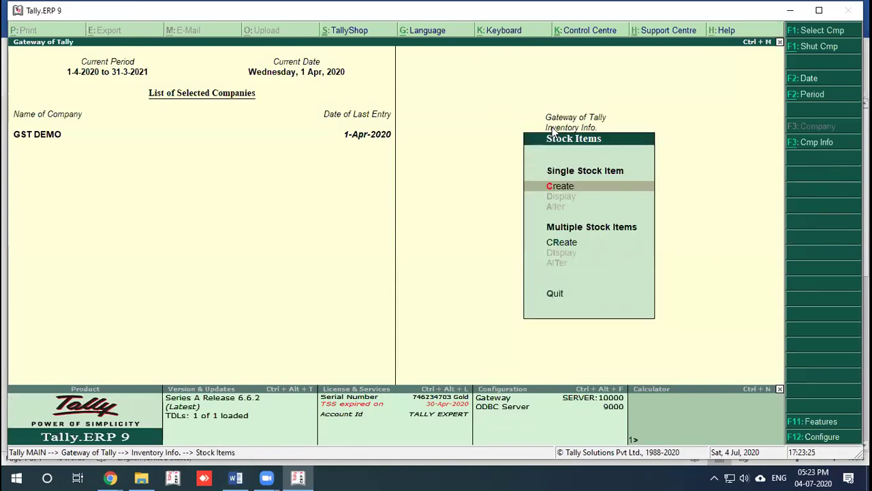
key("Return")
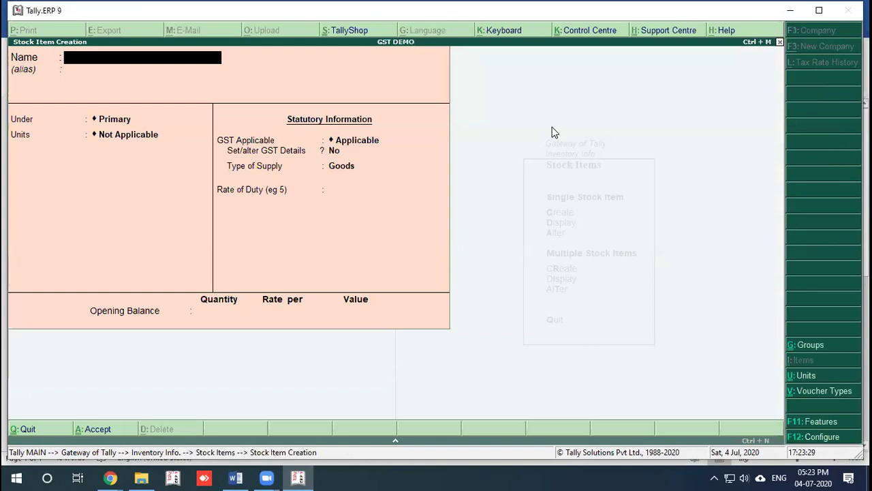
key("Escape")
key("Escape")
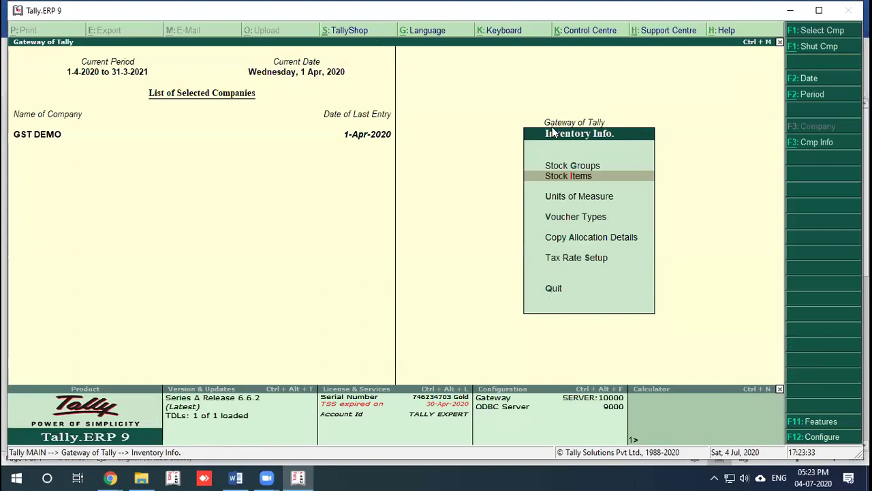
key("Escape")
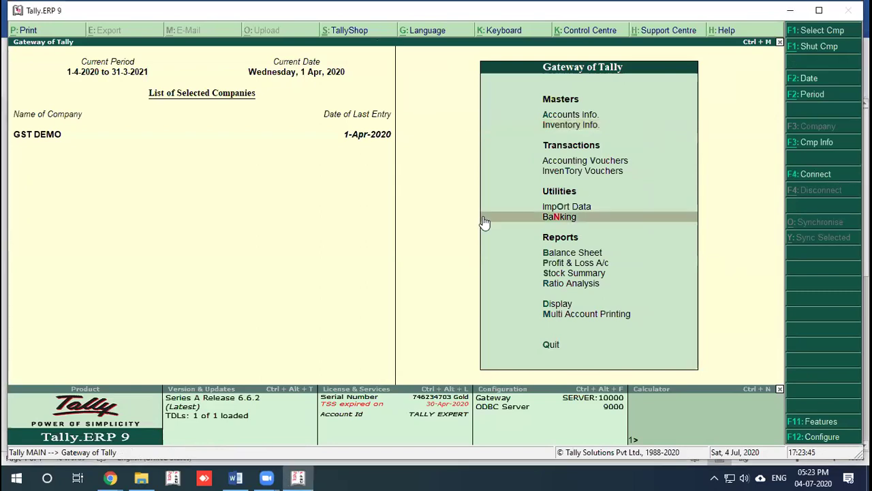
Step: Open the GSTR-1 report for April 2020 from Display > Statutory Reports > GST
key("d")
key("Down")
key("Down")
key("Down")
key("Down")
key("Down")
key("Down")
key("Down")
key("Down")
key("Down")
key("Down")
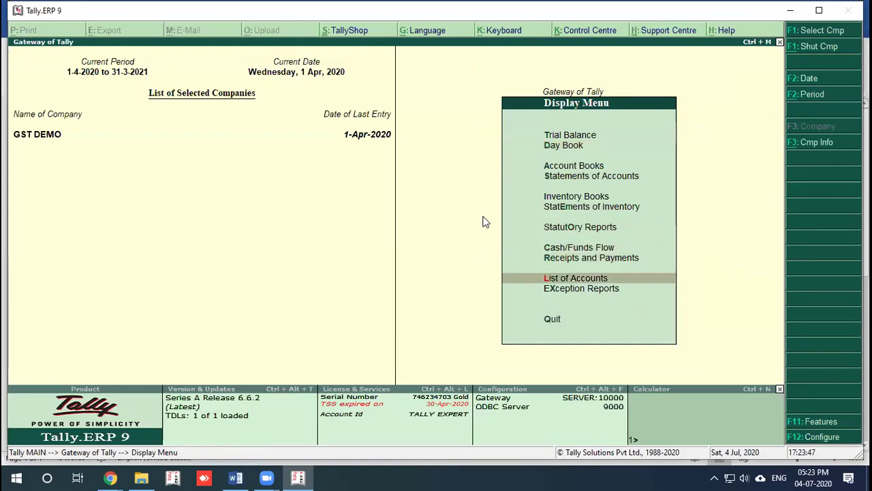
key("Return")
key("Escape")
key("Escape")
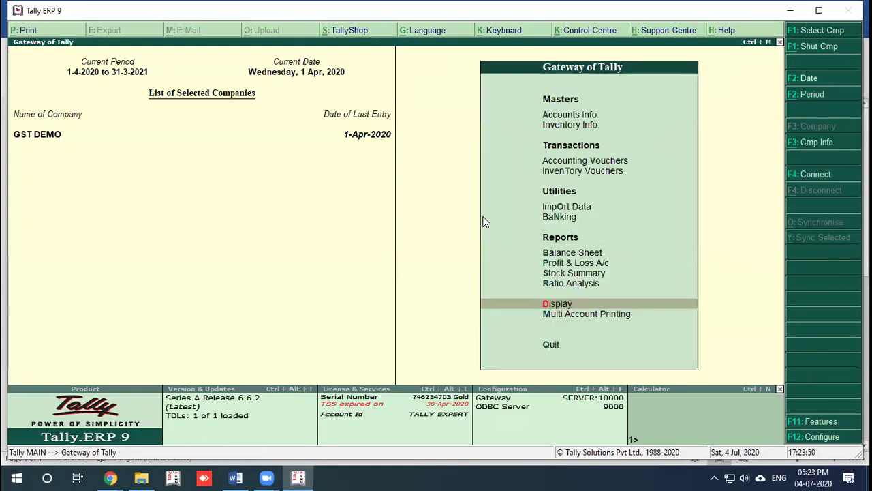
key("d")
key("Down")
key("Down")
key("Down")
key("Down")
key("Down")
key("o")
key("Return")
key("Return")
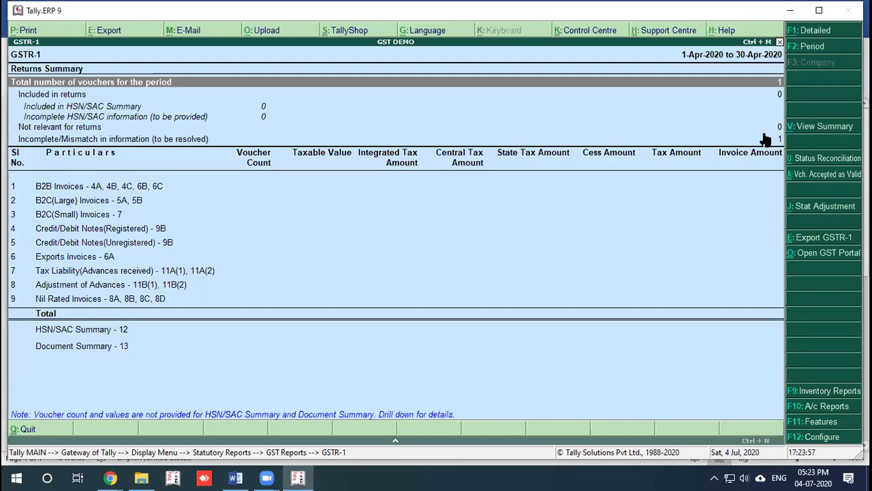
Step: Drill into the Incomplete/Mismatch voucher and enter RK Cotton's party GSTIN
key("Down")
key("Down")
key("Down")
key("Return")
key("Return")
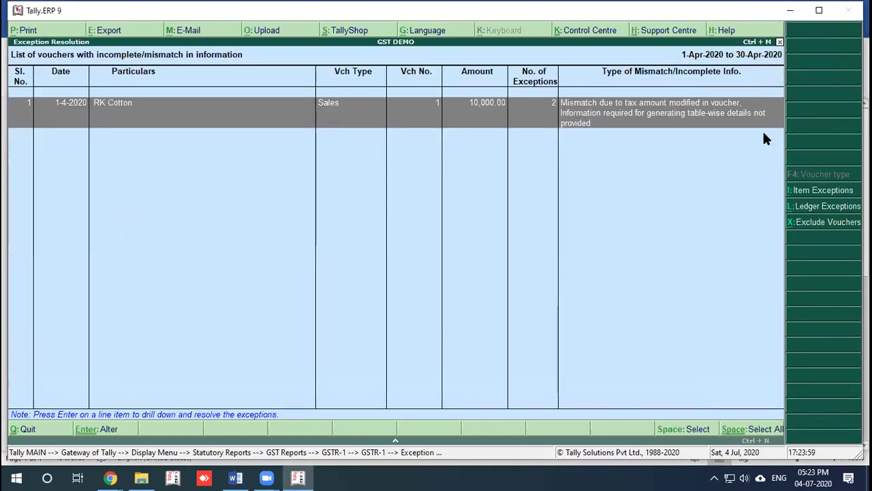
key("Return")
key("Return")
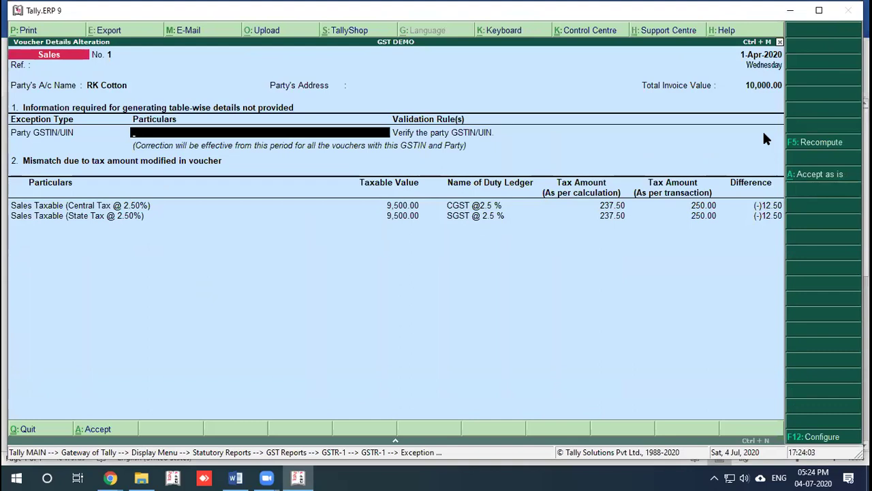
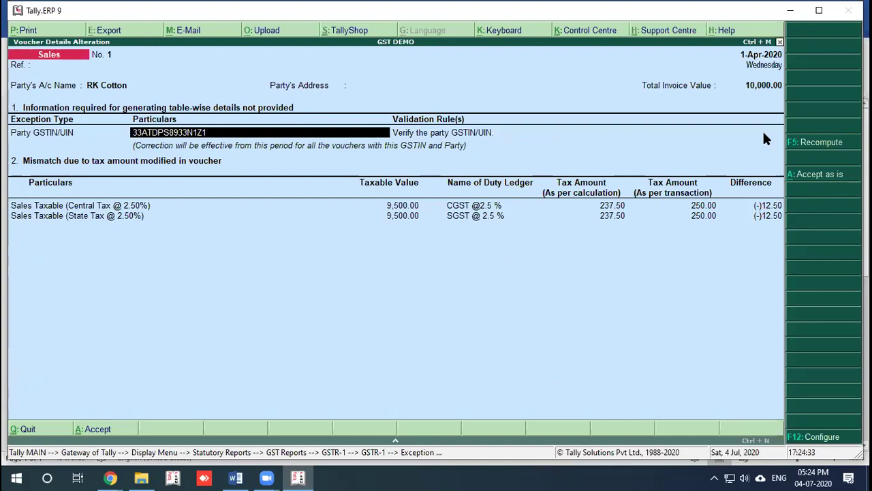
key("Return")
Step: Accept the voucher as is despite the tax difference, then back out of GSTR-1
key("Return")
key("Return")
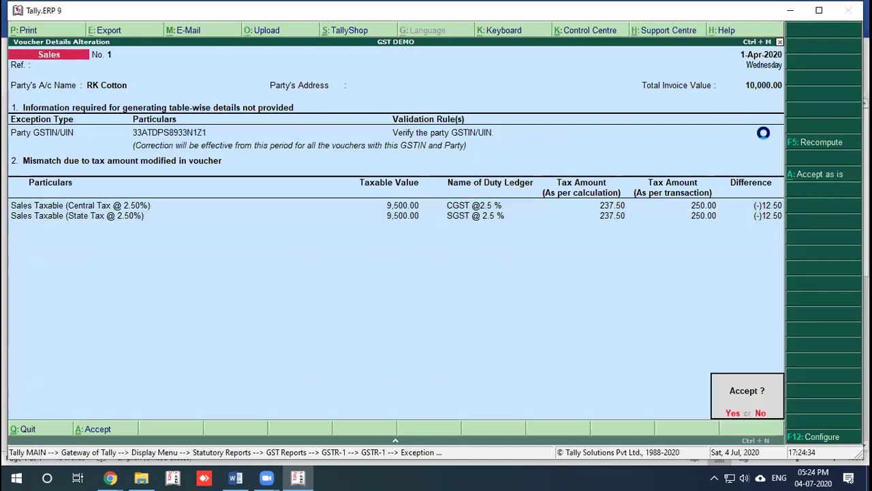
key("Return")
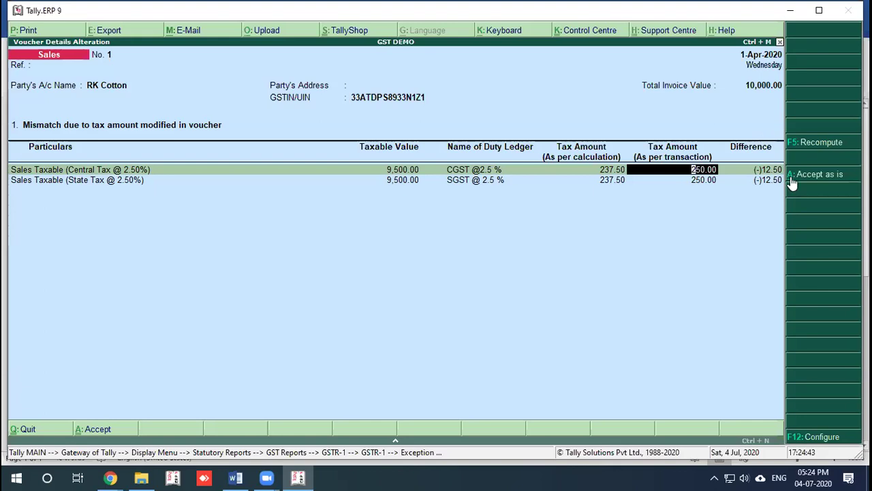
left_click(816, 179)
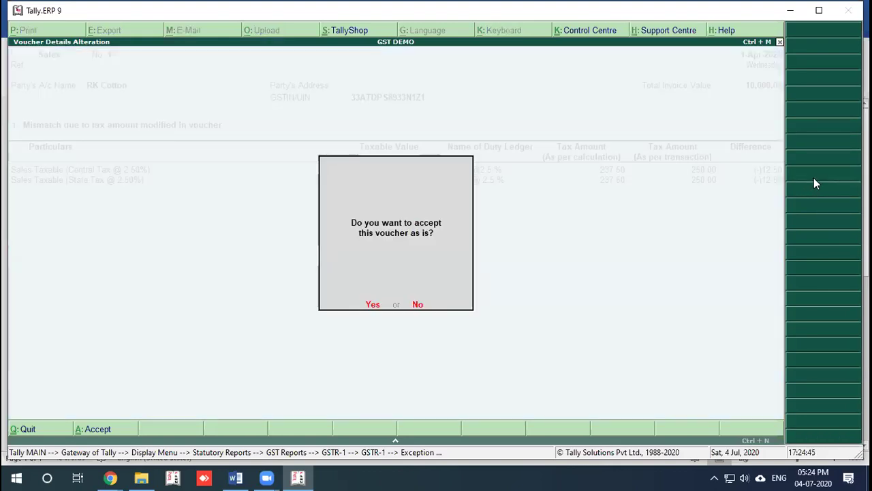
key("y")
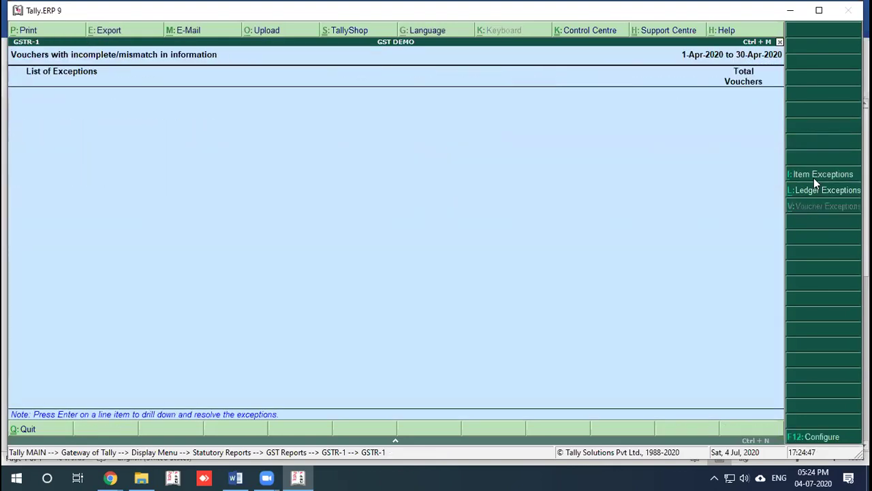
key("Escape")
key("Down")
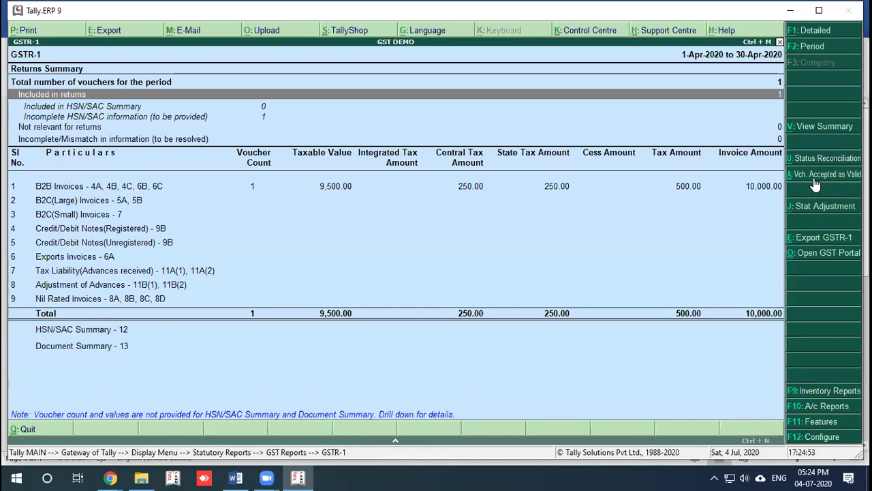
key("Escape")
key("Escape")
key("Escape")
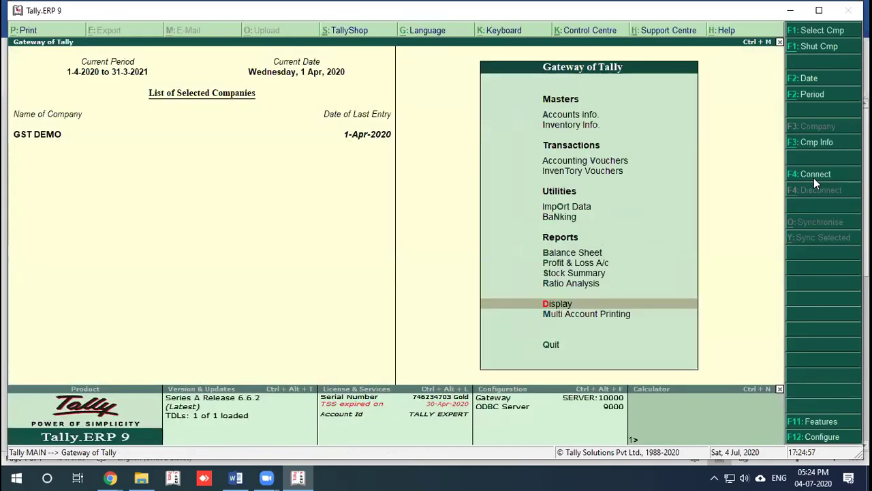
Step: Start a sales voucher and view the party details for RK Cotton
key("v")
key("Escape")
key("Return")
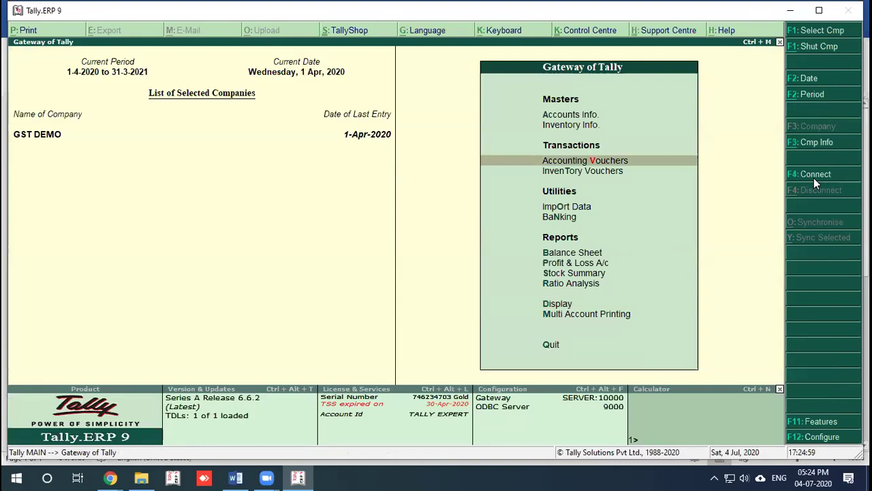
key("Return")
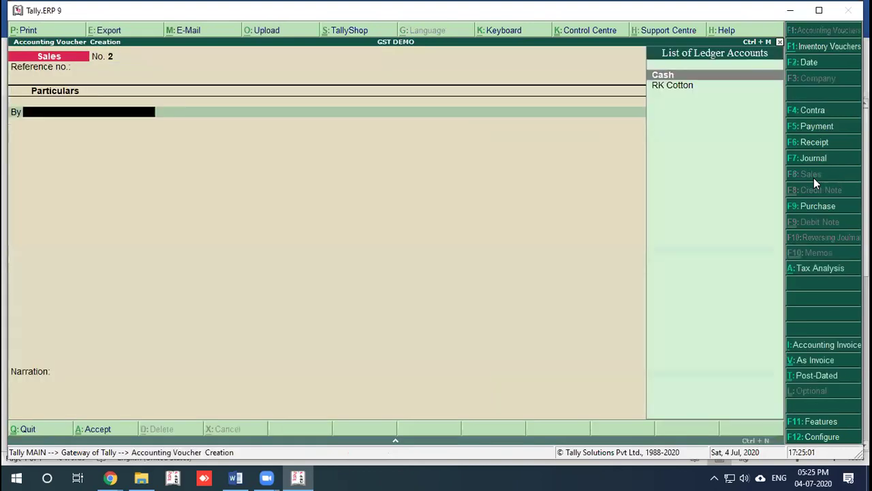
key("Down")
key("Return")
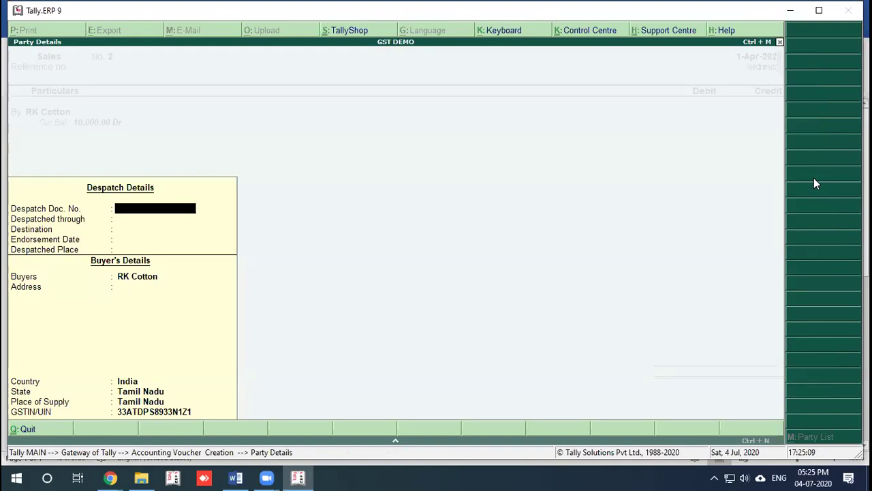
key("Escape")
Step: Inspect the RK Cotton ledger's registration type, quit everything unsaved, and return to Tally
key("ctrl+Return")
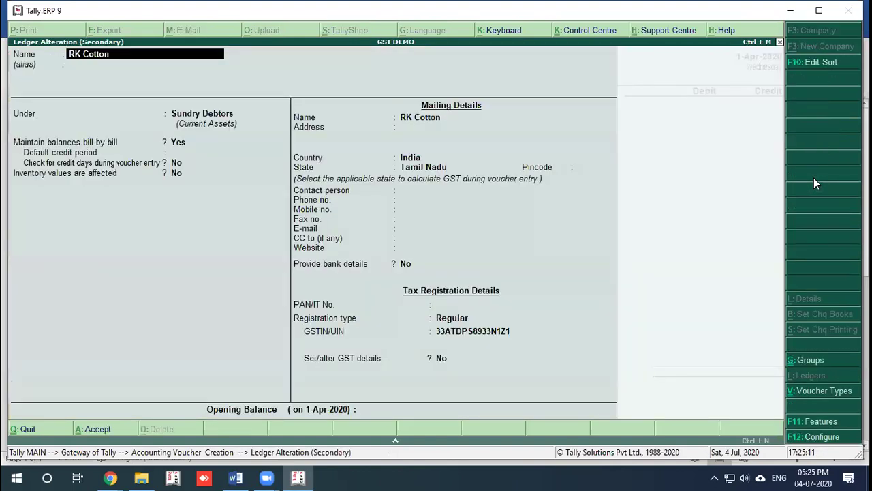
key("Return")
key("Return")
key("Return")
key("Return")
key("Return")
key("Return")
key("Return")
key("Return")
key("Return")
key("Return")
key("Return")
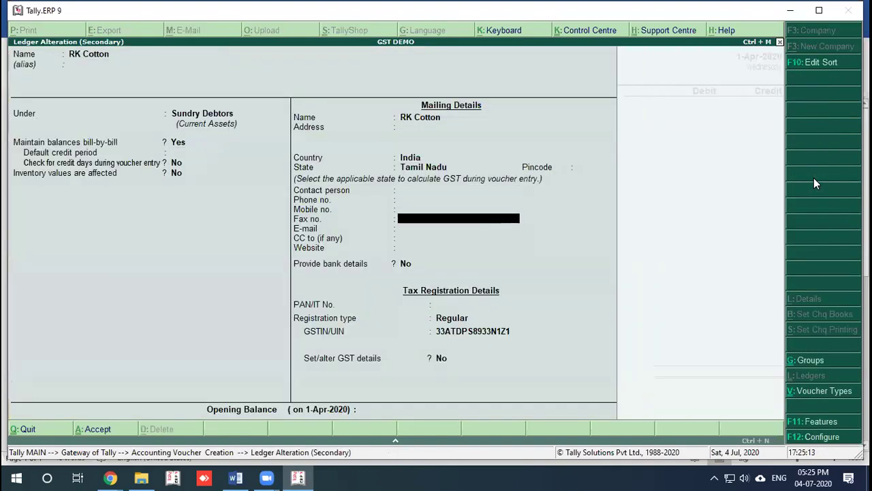
key("Return")
key("Return")
key("Return")
key("Down")
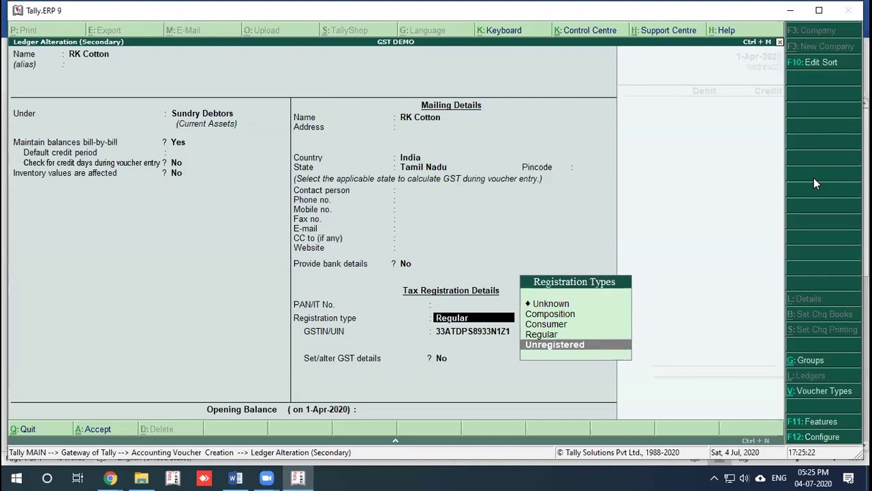
key("Escape")
key("Return")
key("Escape")
key("Return")
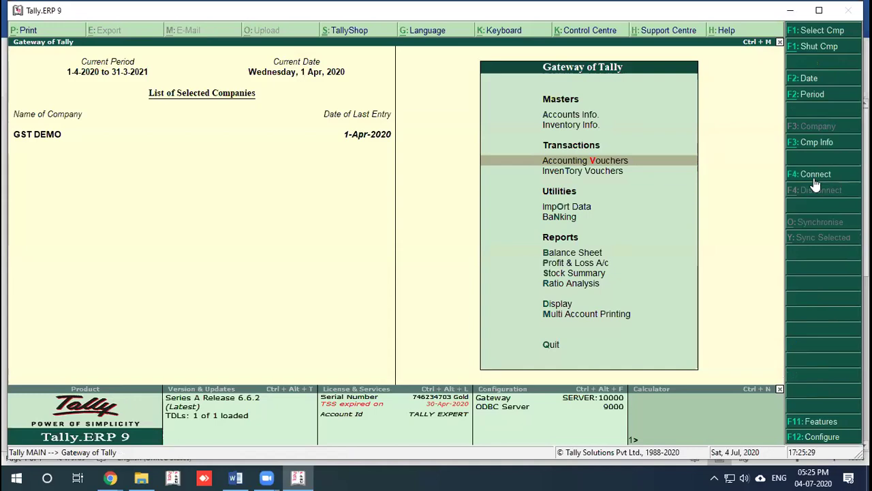
left_click(235, 477)
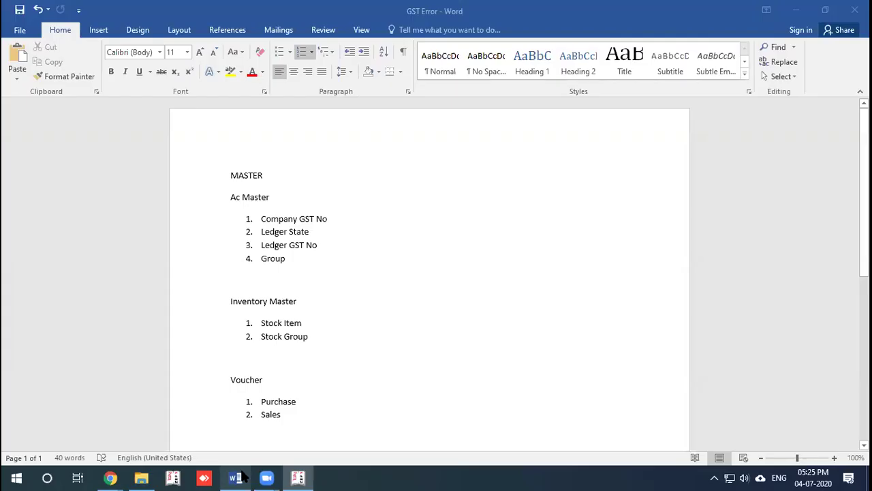
key("alt+Tab")
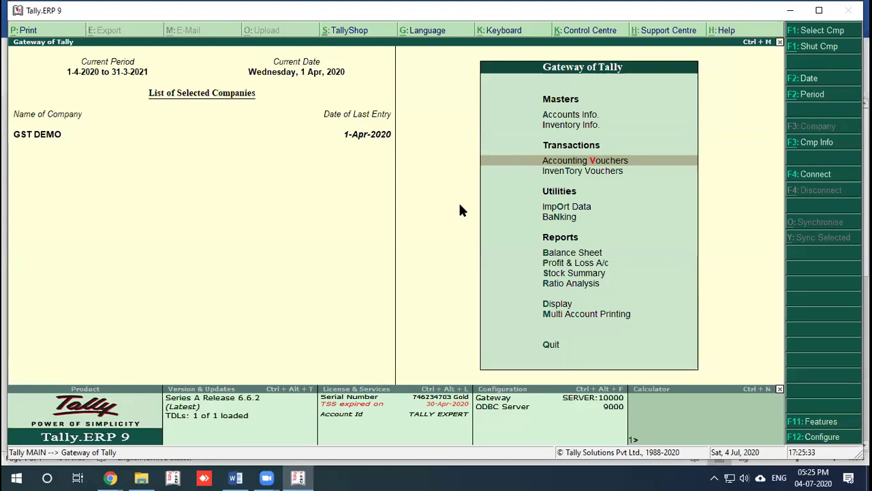
Step: Begin creating a stock group named Yarn GROUP under Inventory Info
left_click(437, 132)
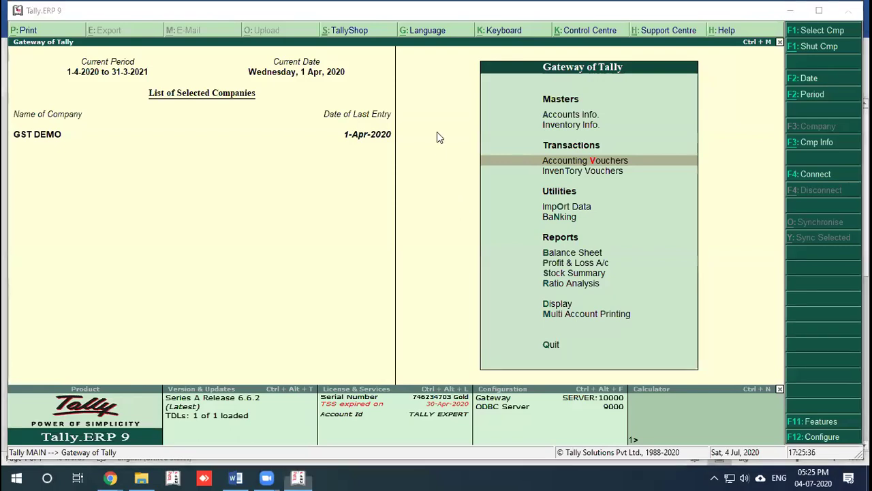
left_click(579, 125)
key("Down")
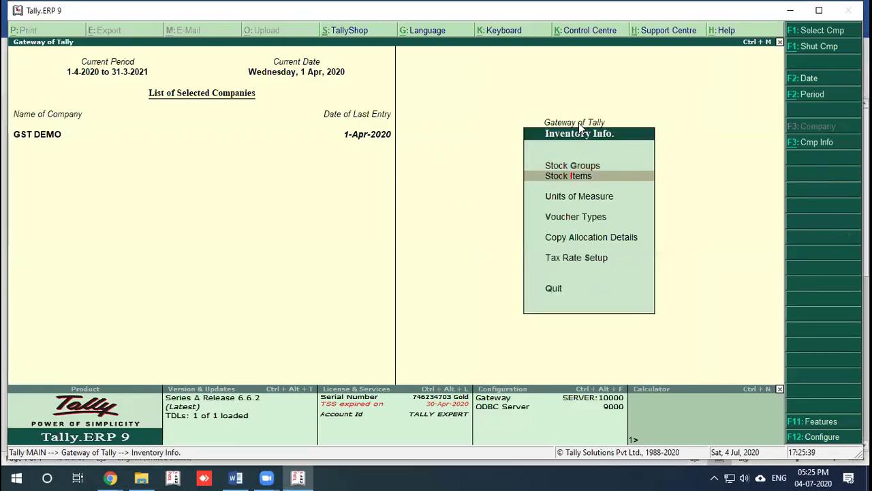
key("Up")
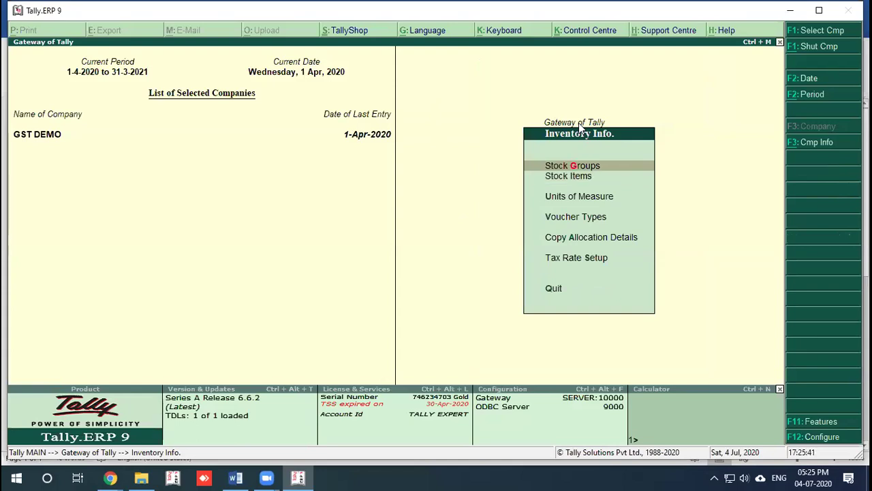
key("Return")
key("Down")
key("Down")
key("Up")
key("Up")
key("Up")
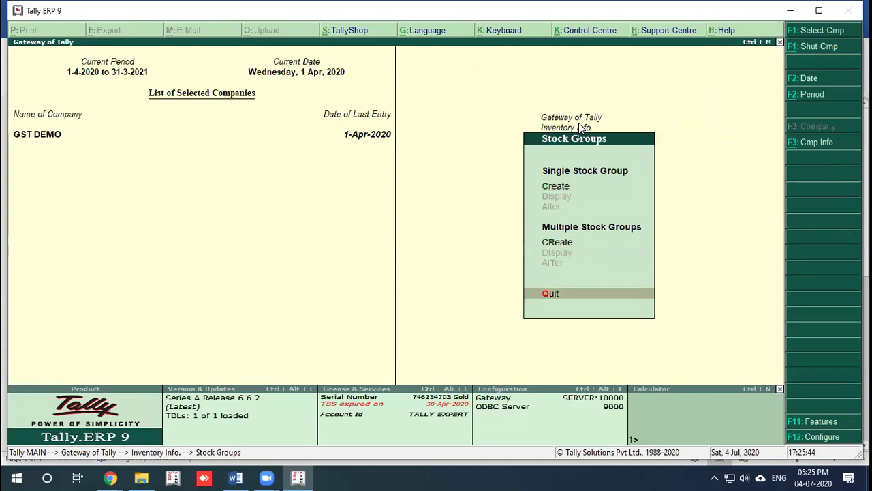
type("cYarn")
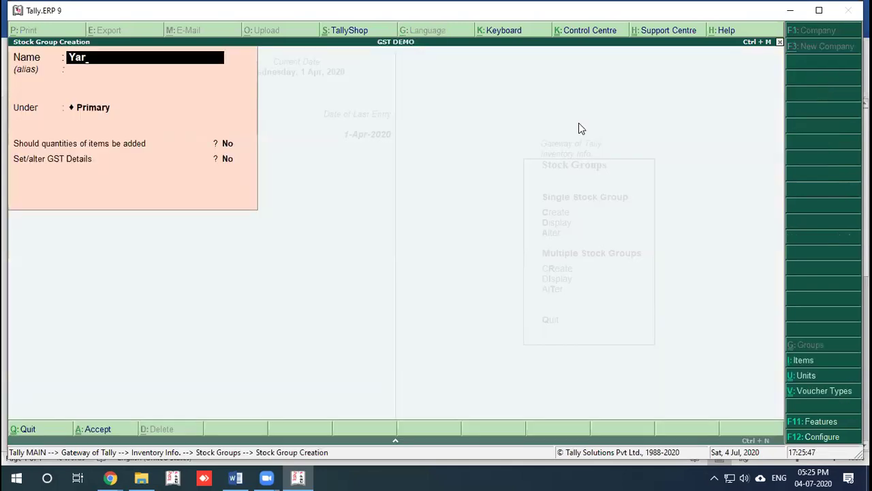
type(" GROUP")
key("Return")
key("Return")
key("Return")
key("Return")
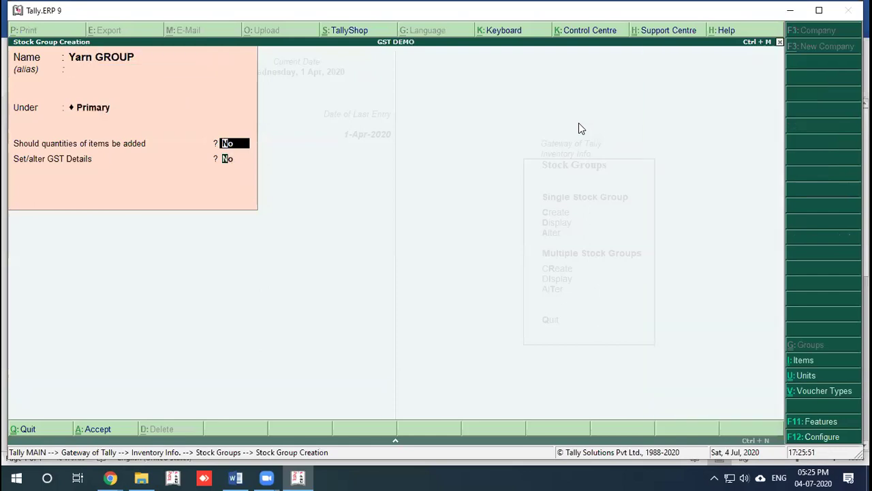
Step: Enable GST details for Yarn GROUP, then abandon the group without saving
type("y")
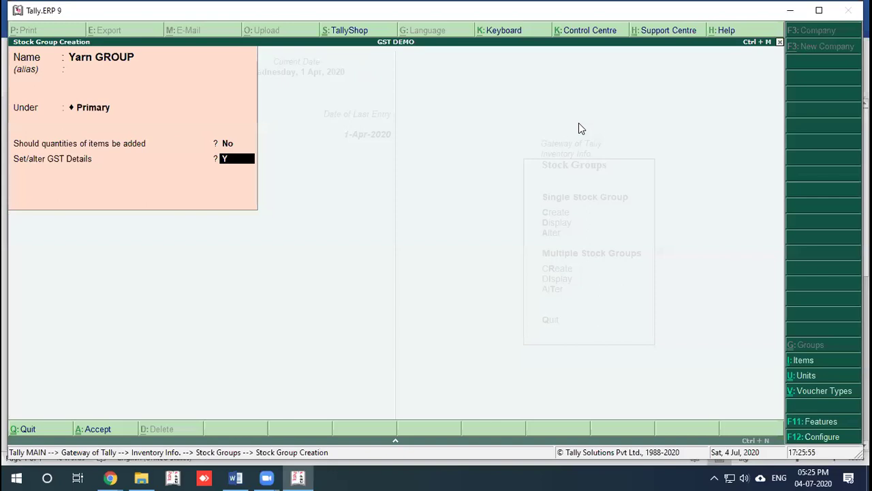
key("Return")
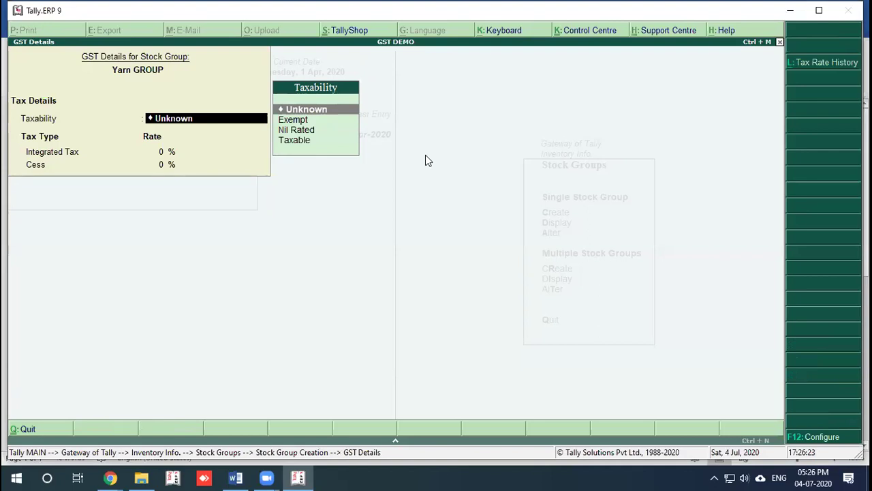
key("Escape")
key("y")
key("Escape")
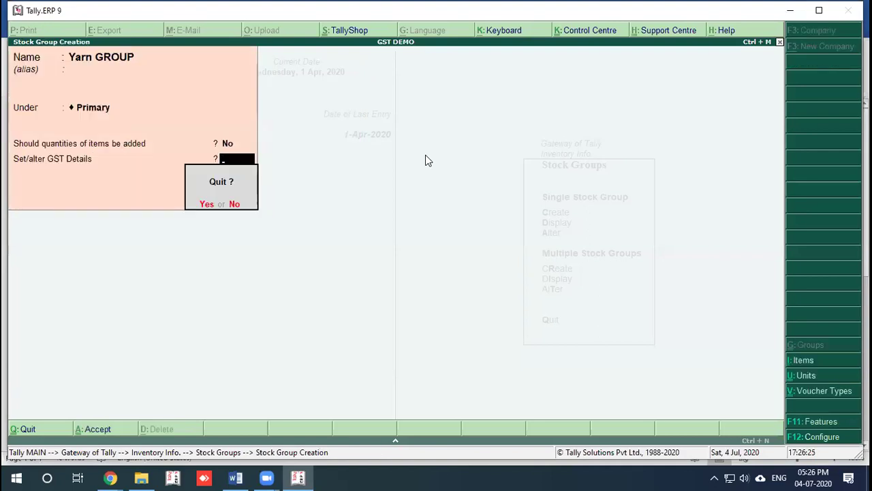
key("y")
key("Escape")
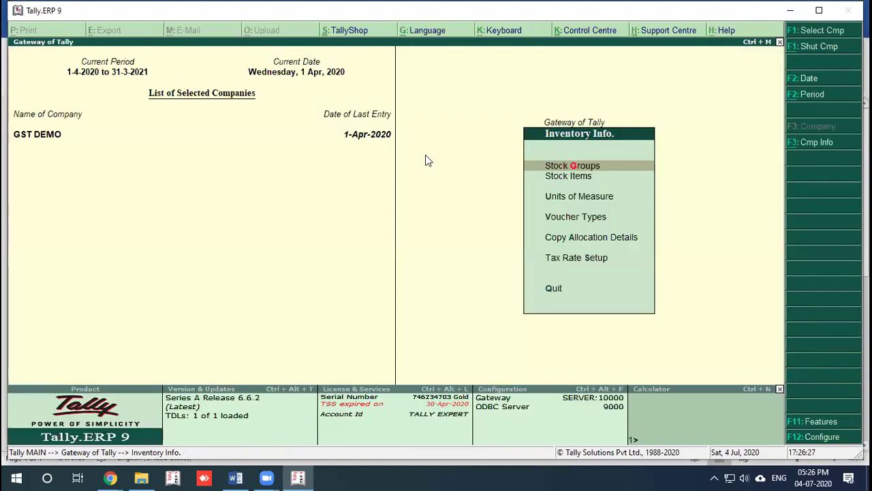
Step: Start a new stock item named GRAY FABRIC
key("Down")
key("Return")
key("Return")
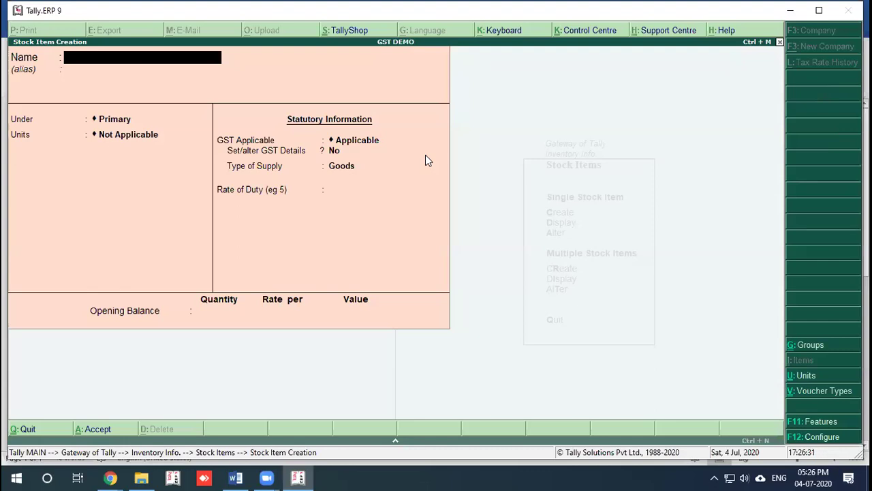
type("GRAY FABRIC")
key("Return")
key("Return")
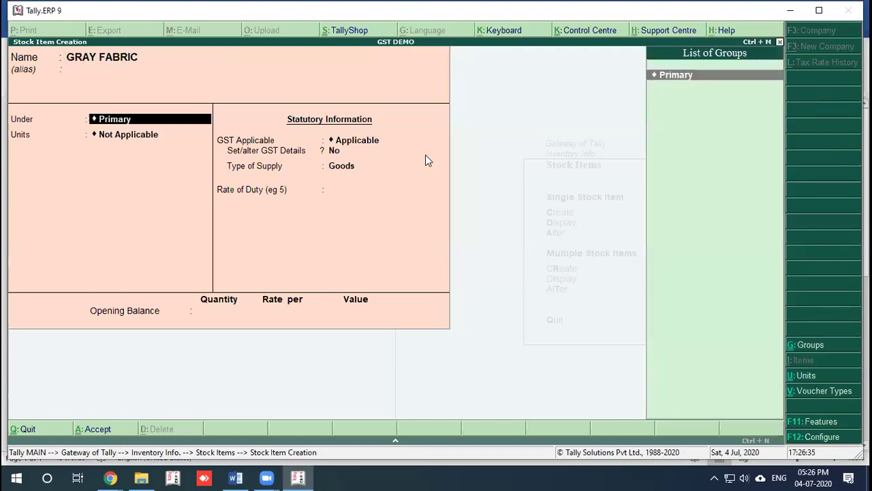
Step: Create unit KGS with formal name KG, UQC KGS-KILOGRAMS and 3 decimal places
key("alt+c")
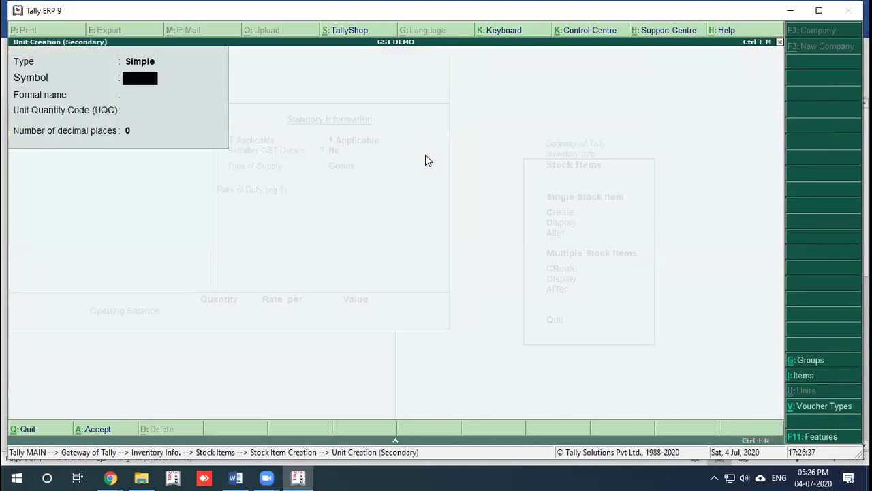
type("KGS")
key("Return")
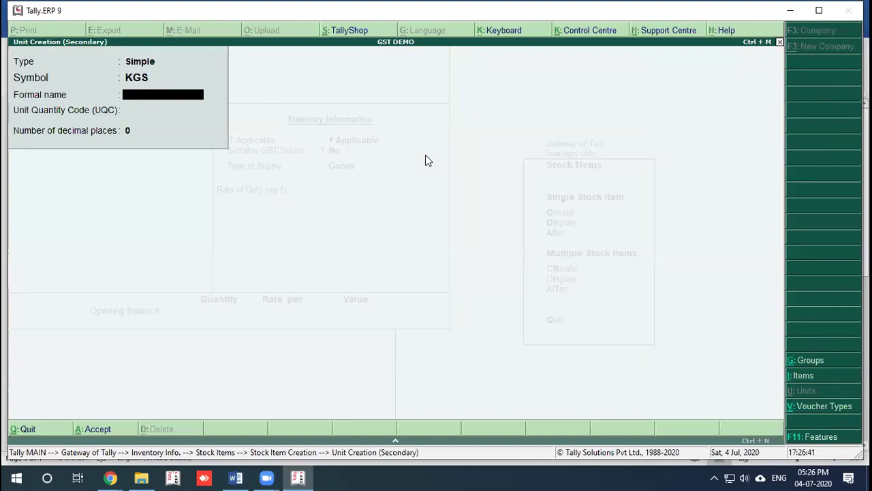
type("KG")
key("Return")
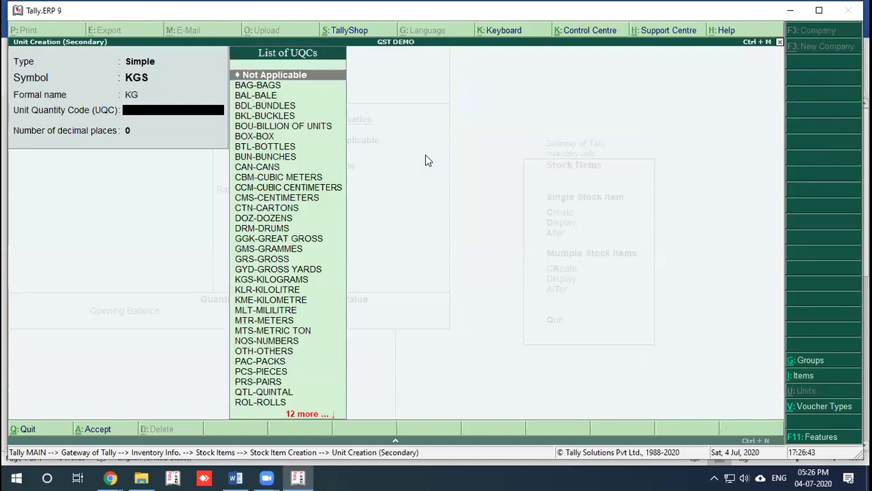
type("KIL")
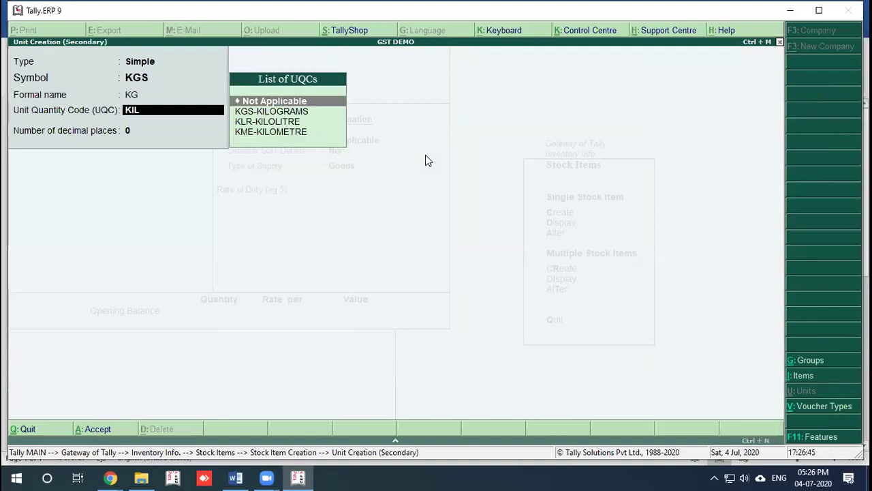
key("Return")
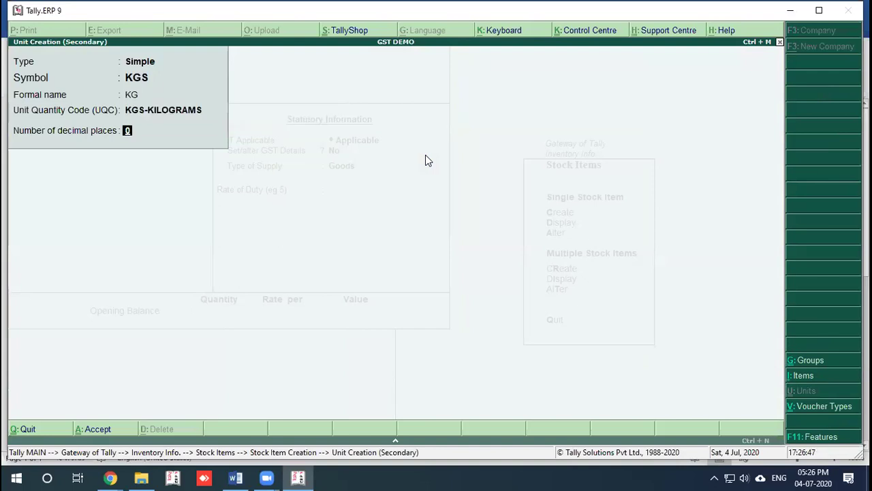
type("3")
key("Return")
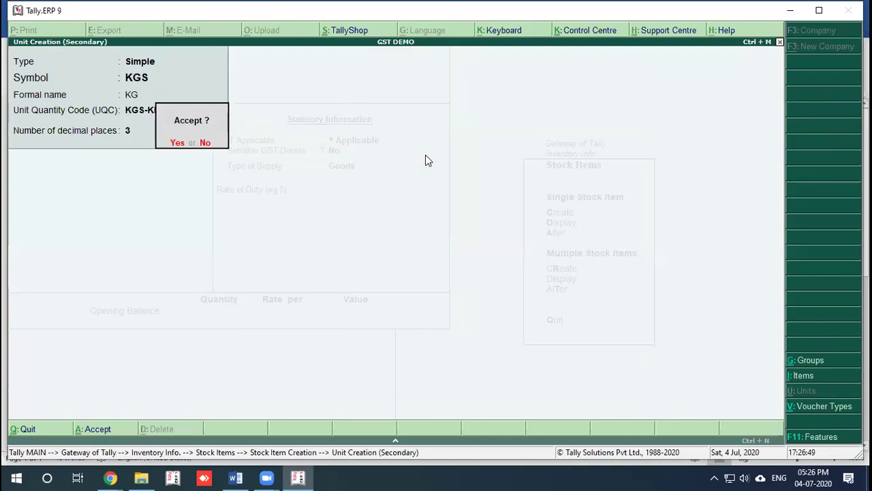
key("Return")
key("Return")
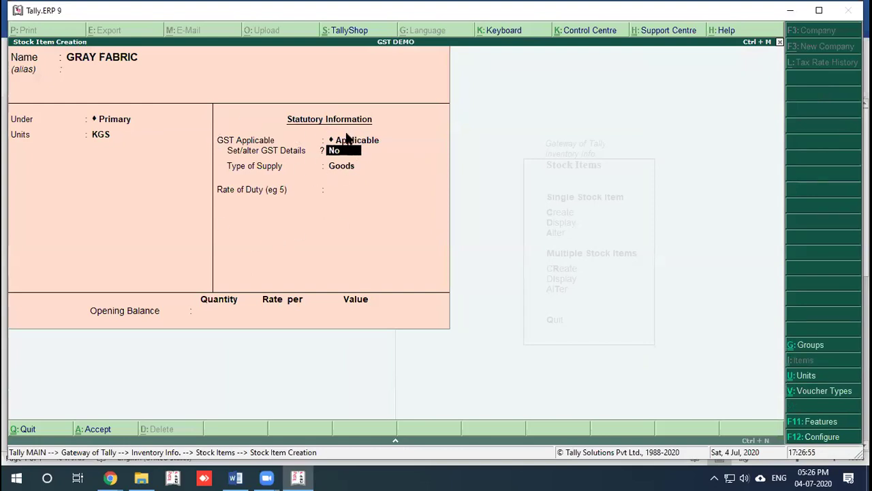
Step: Set GRAY FABRIC's GST to calculate On Value as Taxable and show its Tax Rate History
key("y")
key("Return")
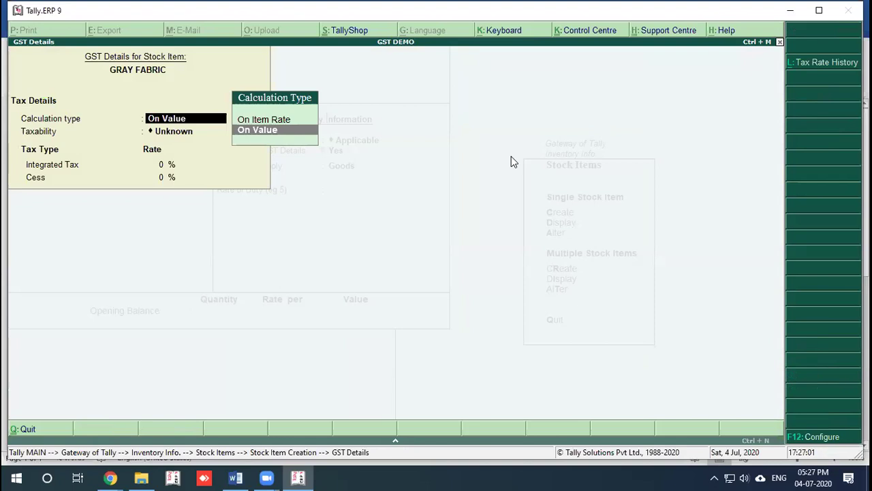
key("Return")
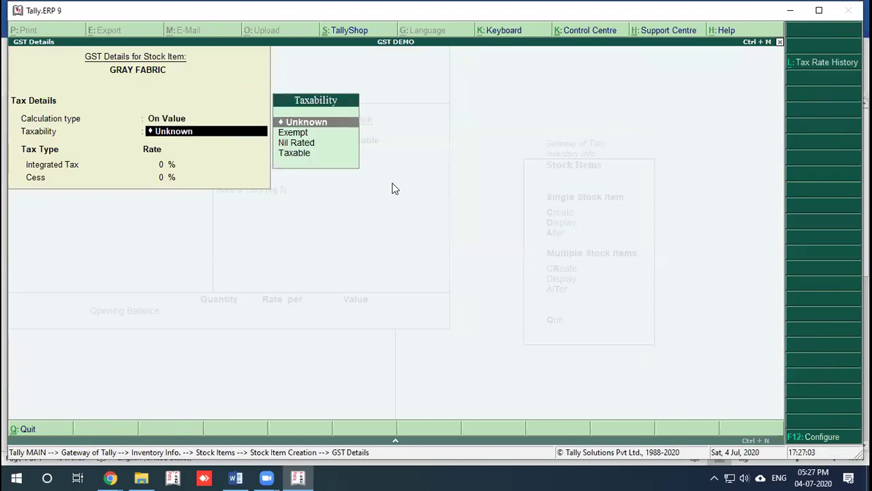
key("Down")
key("Down")
key("Down")
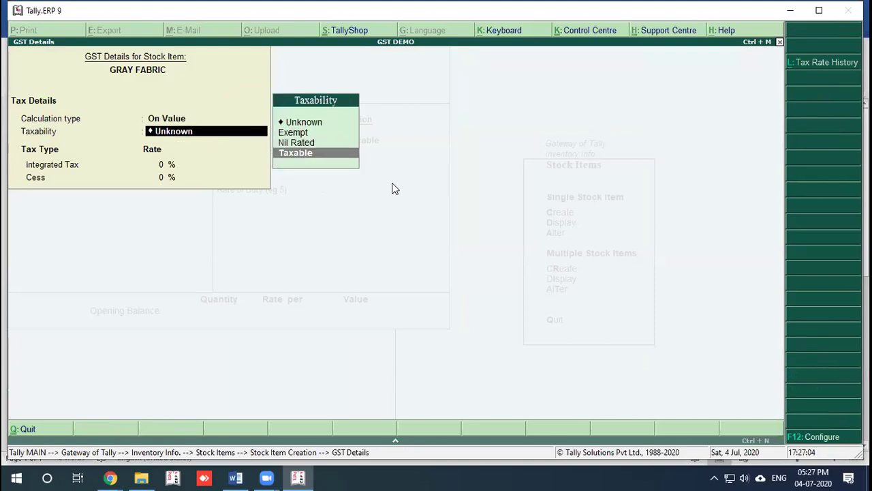
key("Return")
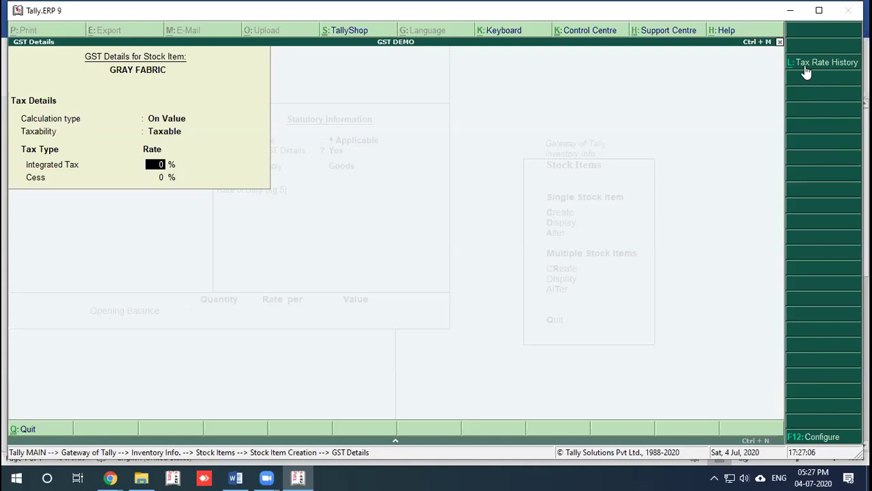
left_click(805, 67)
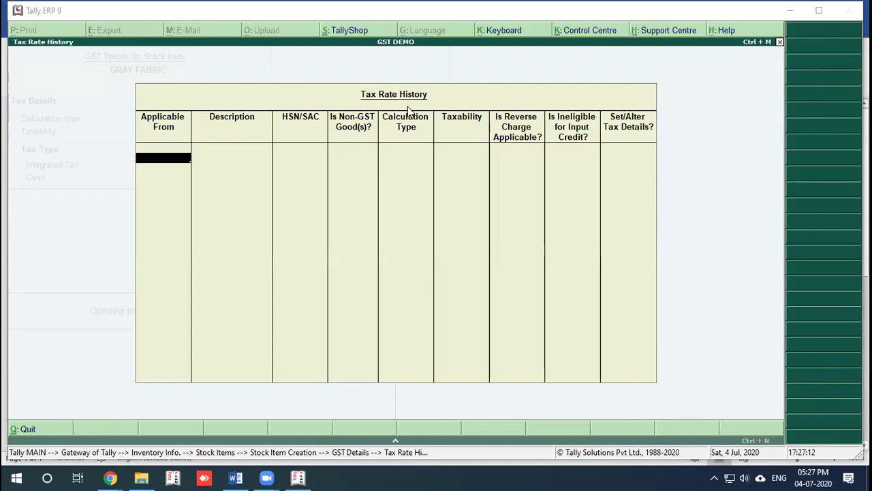
Step: Add a 1-Apr-2020 rate row with description FABRIC and HSN 231332
key("Return")
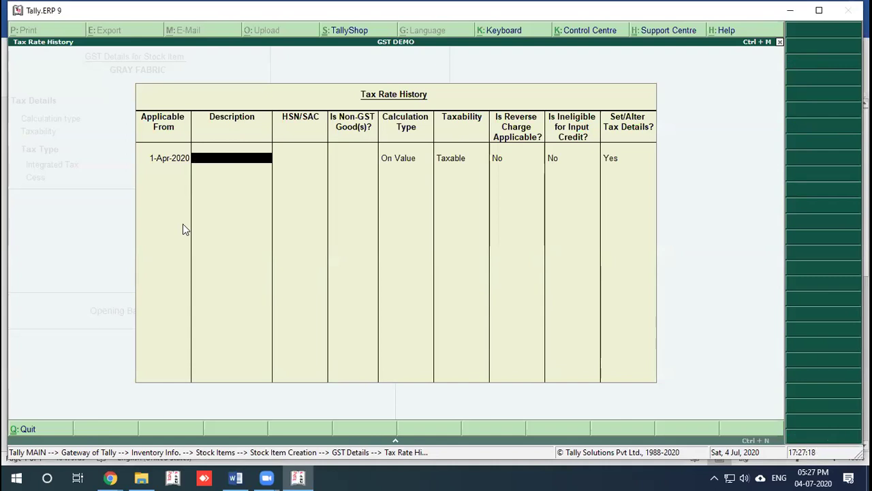
type("FABRIC")
key("Return")
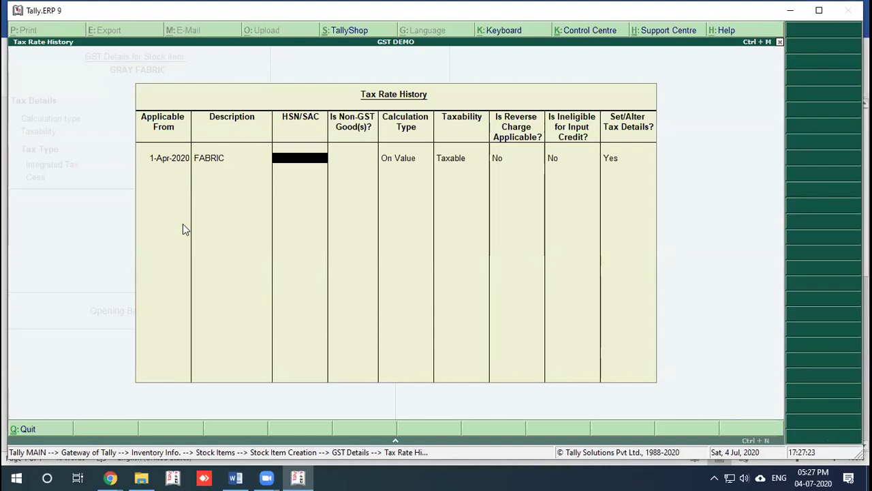
type("231332")
key("Return")
key("Return")
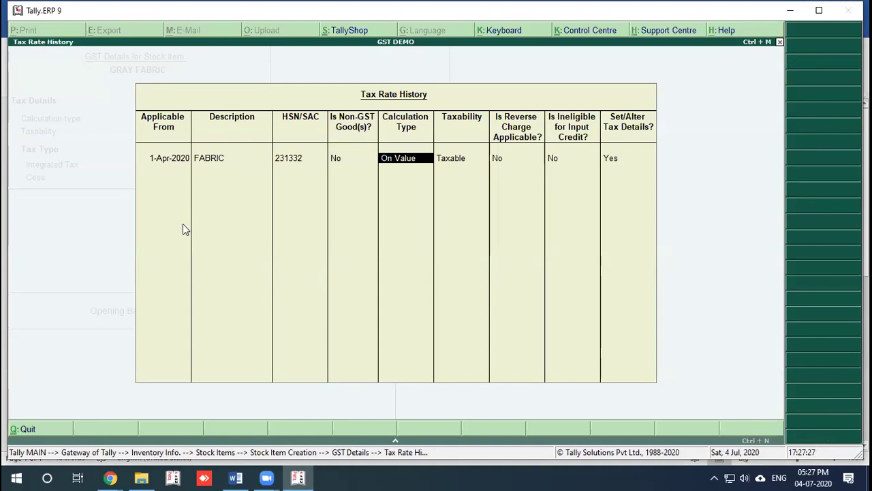
key("Return")
key("Return")
key("Return")
key("Return")
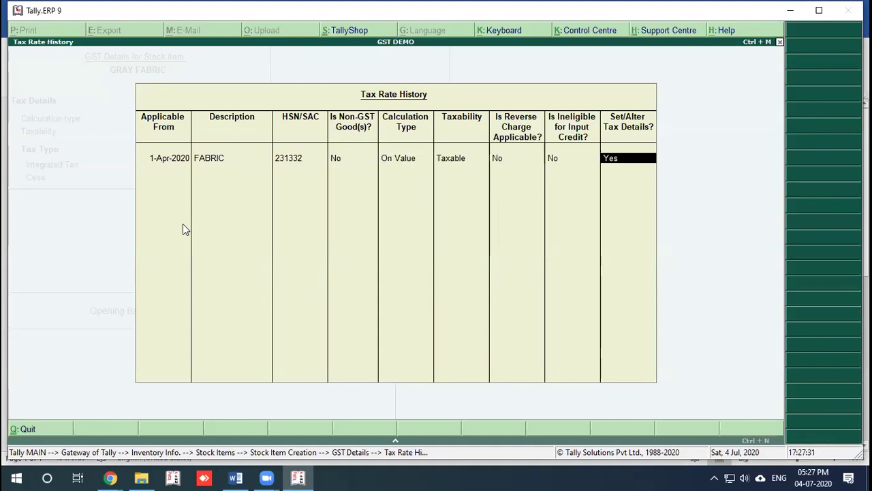
Step: Give that row 5% integrated tax, keeping central tax at 2.50%
key("Return")
type("5")
key("Return")
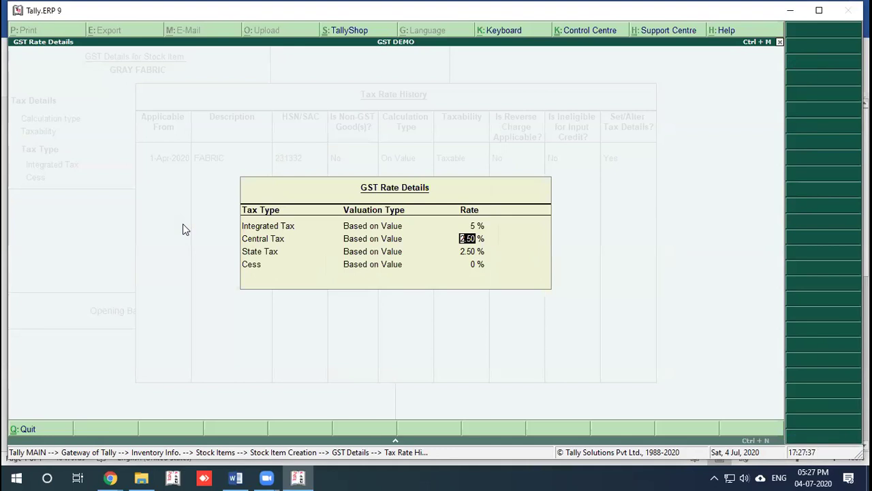
key("Return")
key("Return")
key("Return")
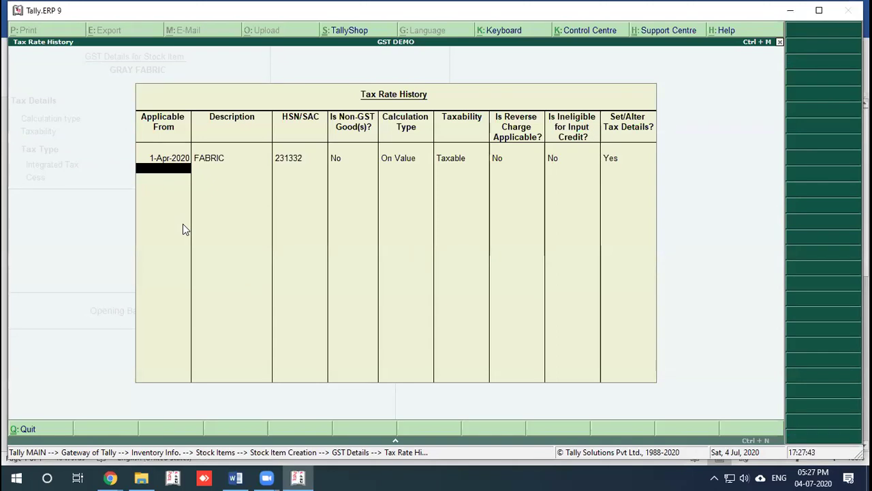
key("Up")
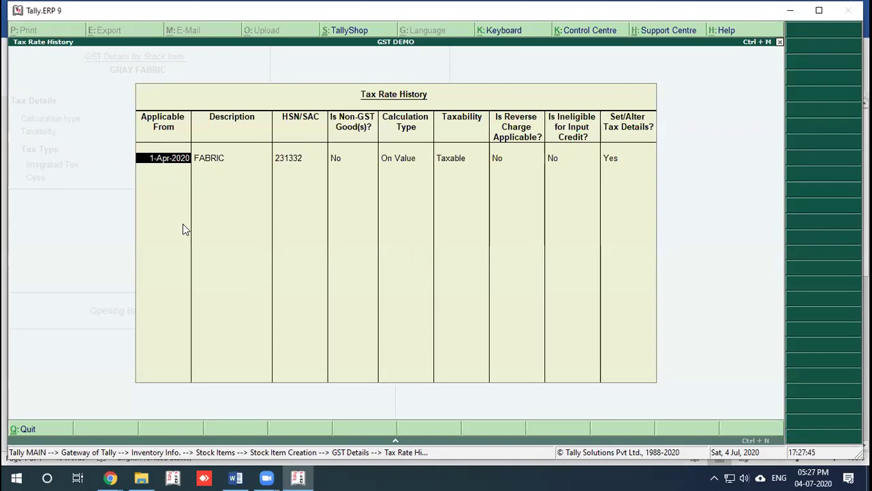
key("Return")
key("Return")
key("Return")
key("Return")
key("Return")
key("Return")
key("Return")
key("Return")
key("Return")
key("Return")
key("Return")
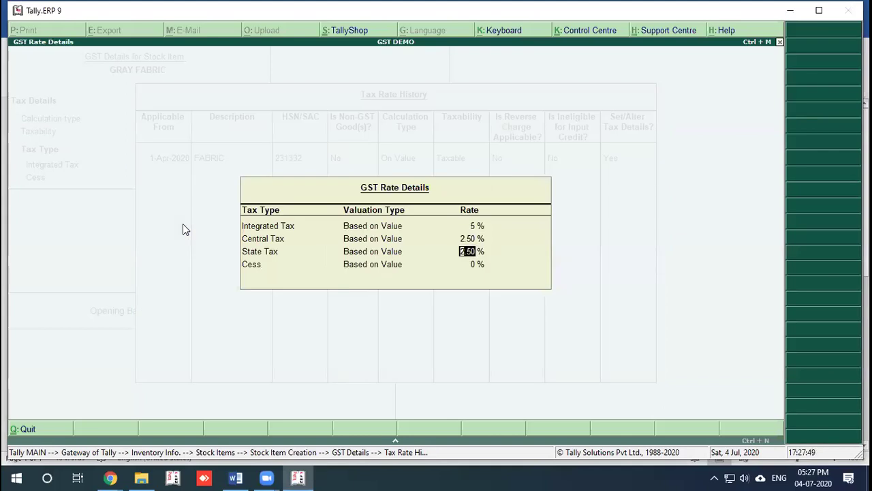
key("Return")
key("Return")
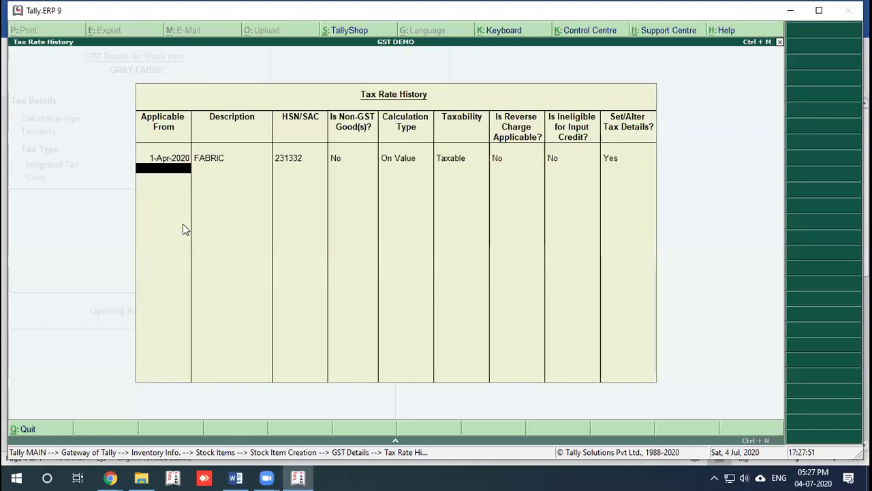
Step: Add a 1-Jul-2020 rate row: Fabric, HSN 231332, 12% tax
type("1-7")
key("Return")
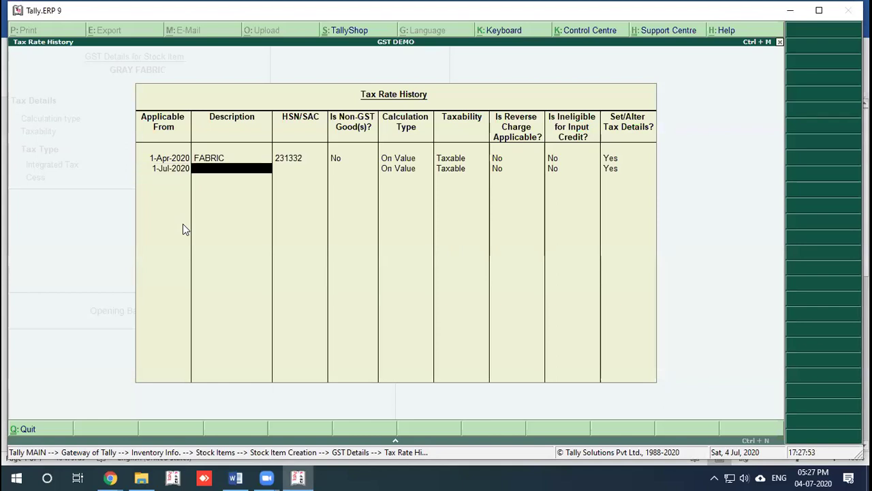
type("Fabric")
key("Return")
type("231332")
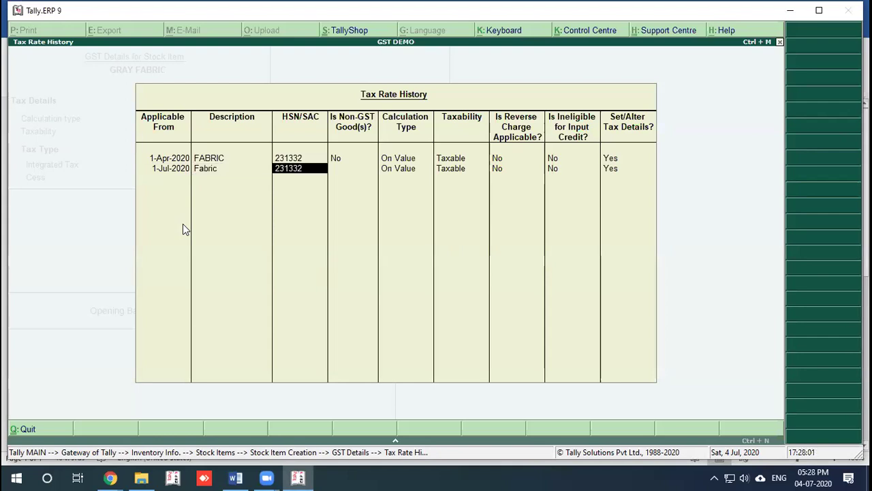
key("Return")
key("Return")
key("Return")
key("Return")
key("Return")
key("Return")
key("Return")
type("12")
key("Return")
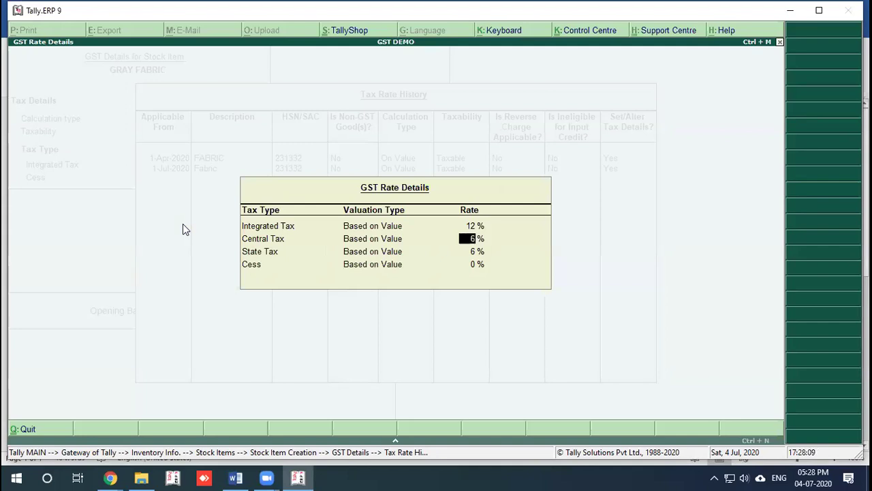
Step: Delete the 1-Jul-2020 row, leaving only the 1-Apr-2020 5% rate
key("Down")
key("Down")
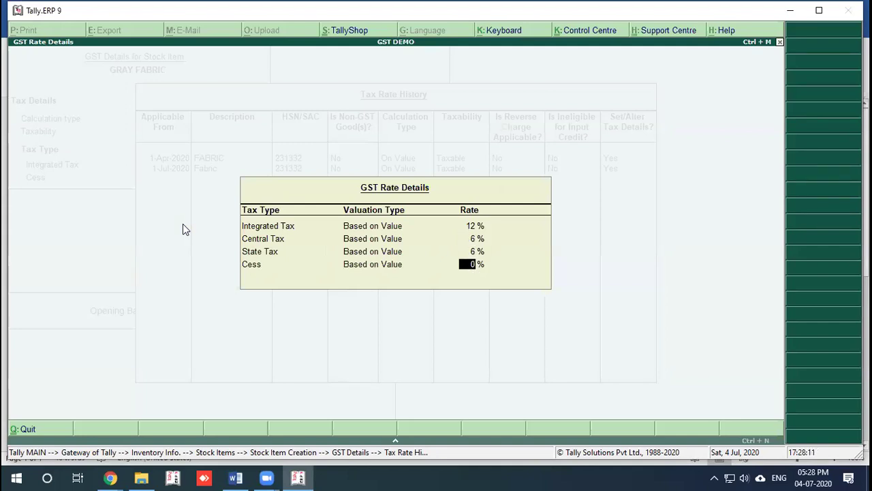
key("Up")
key("Up")
key("Escape")
key("BackSpace")
key("BackSpace")
key("BackSpace")
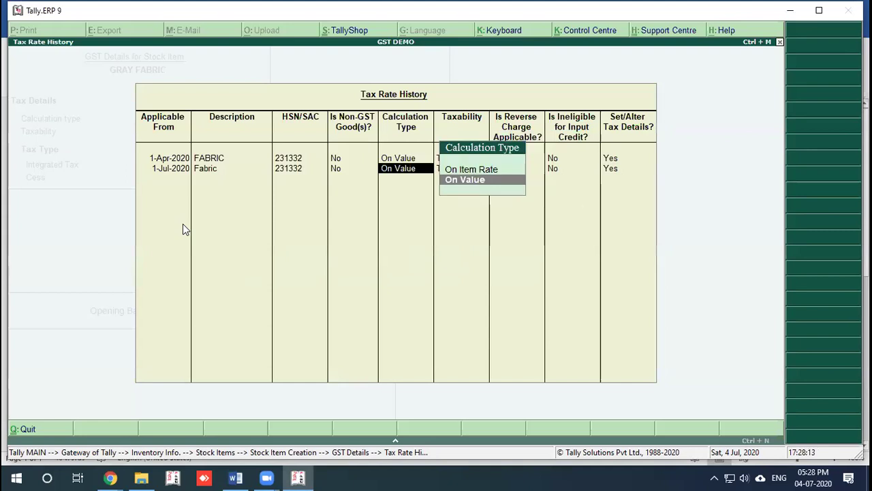
key("ctrl+d")
key("Return")
key("Return")
key("Return")
key("Return")
key("Return")
key("Return")
key("Return")
key("Return")
key("Return")
key("Return")
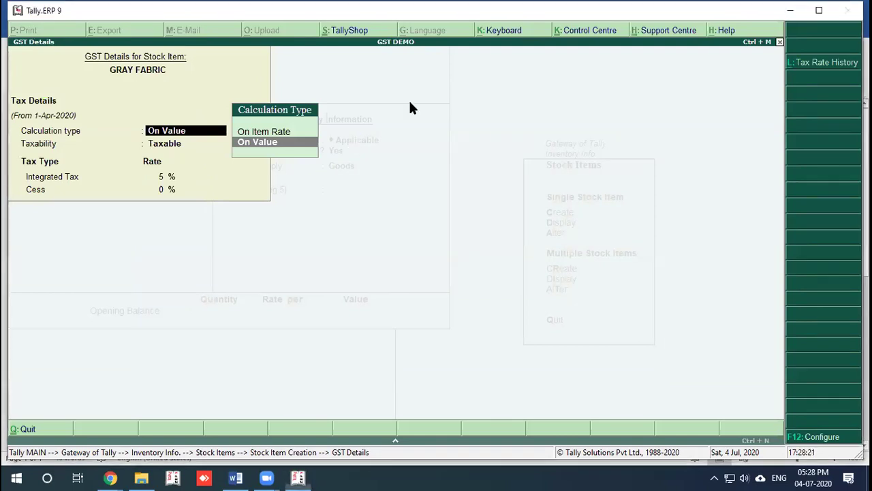
Step: Save the GRAY FABRIC stock item with On Value calculation and Goods type, then exit the stock menus
key("Return")
key("Return")
key("Return")
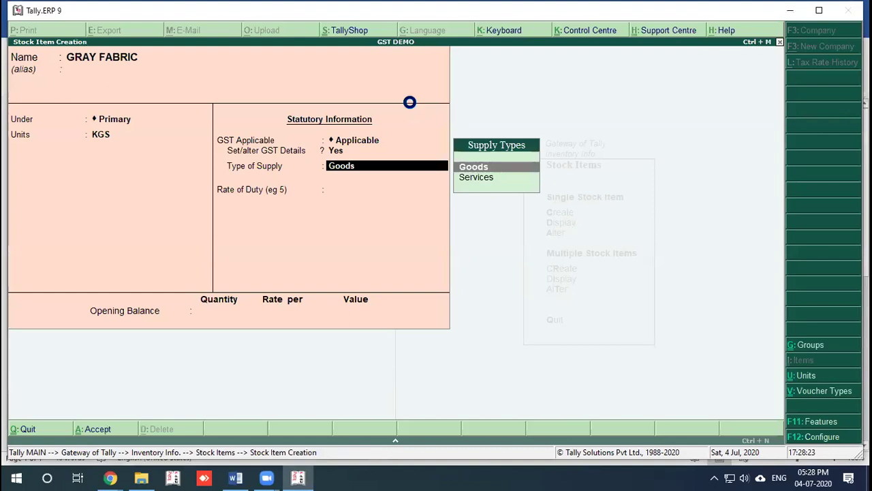
key("Return")
key("Return")
key("Return")
key("Return")
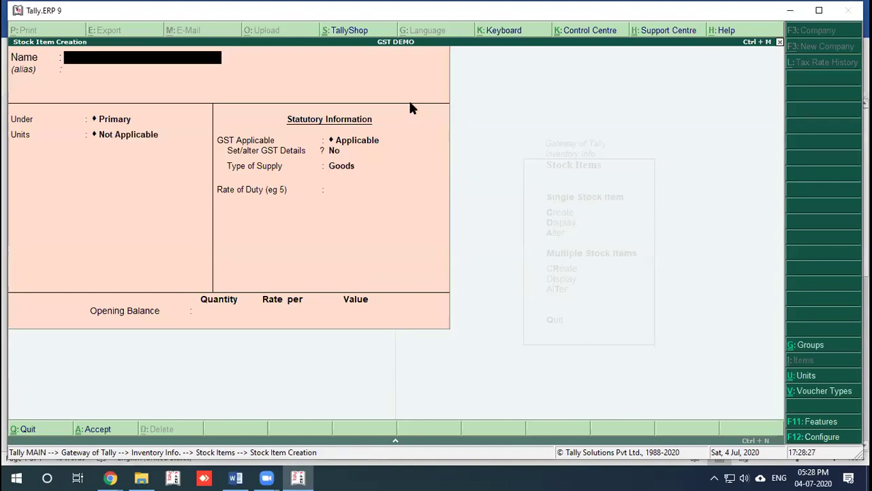
key("Escape")
key("Escape")
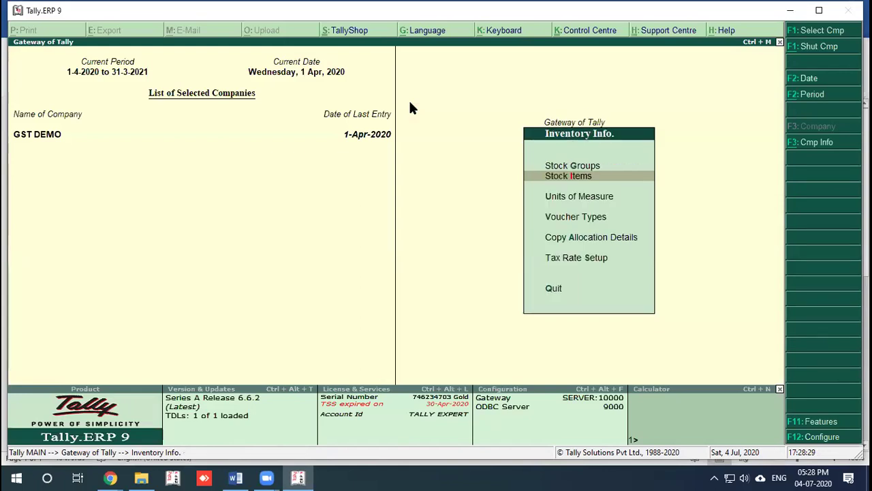
key("Escape")
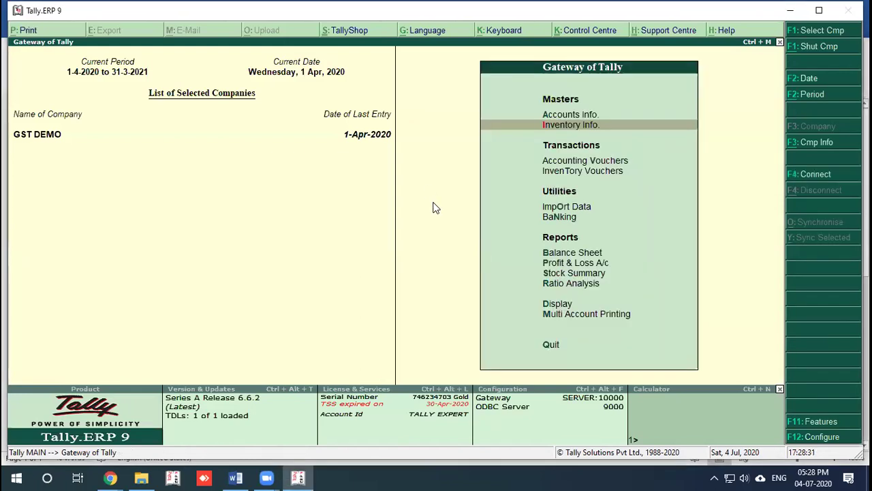
Step: Start a new sales voucher in item invoice mode, restarting it as a blank invoice
left_click(585, 165)
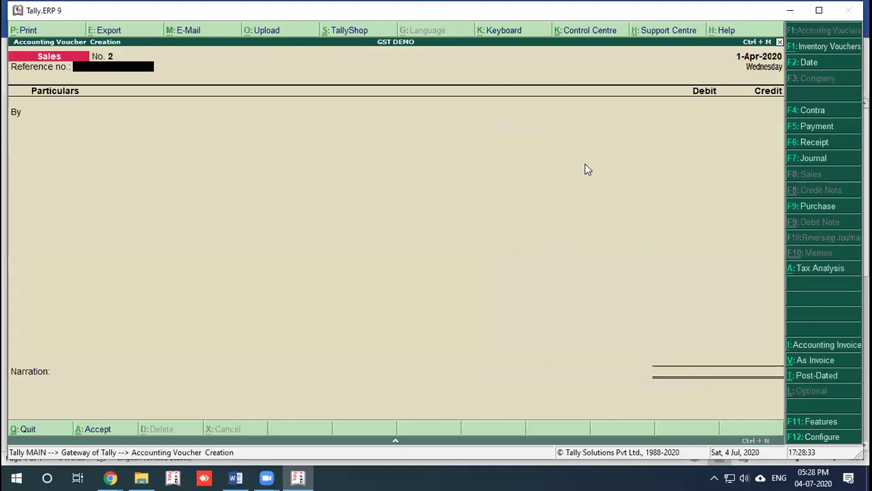
key("ctrl+v")
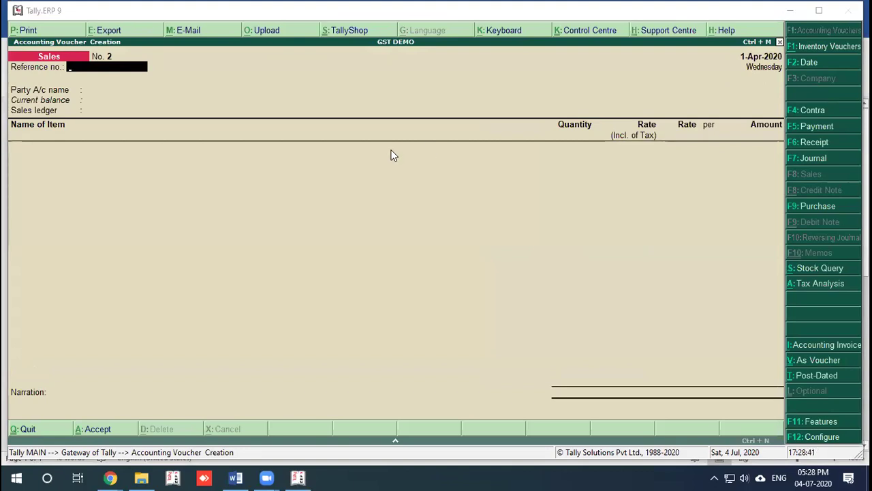
key("Return")
key("Return")
key("Return")
key("BackSpace")
key("BackSpace")
key("Escape")
key("Return")
key("Return")
Step: Select RK Cotton as the party, confirm the buyer's details, and use the Sales ledger
key("Return")
key("Down")
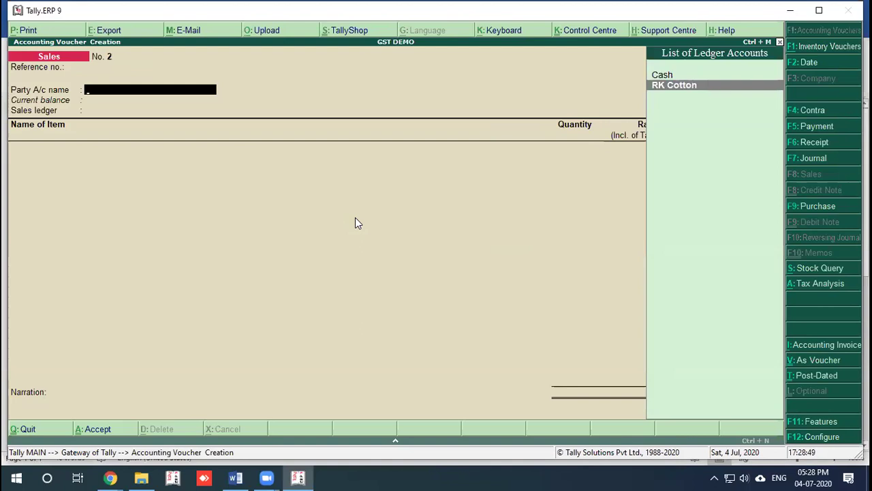
key("Return")
key("Return")
key("Return")
key("Return")
key("Return")
key("Return")
key("Return")
key("Return")
key("Return")
key("Return")
key("Return")
key("Return")
key("Return")
key("Return")
key("Return")
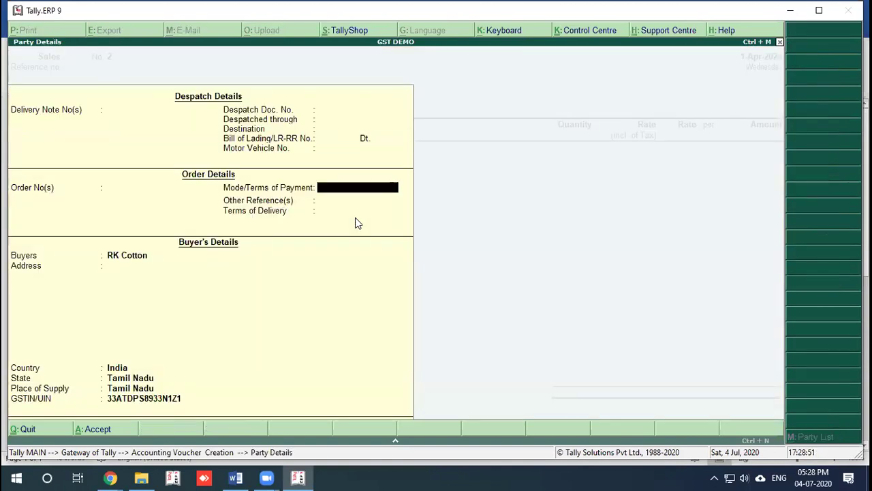
key("Return")
key("Return")
key("Return")
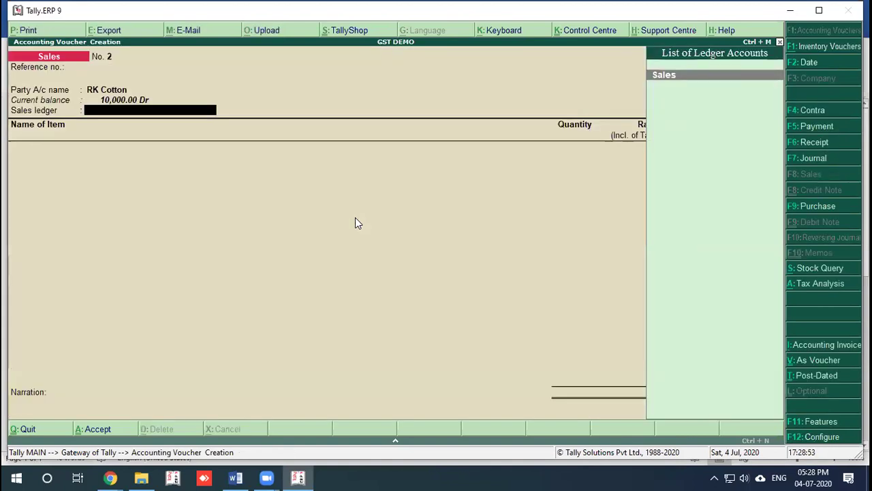
key("Return")
key("BackSpace")
key("Return")
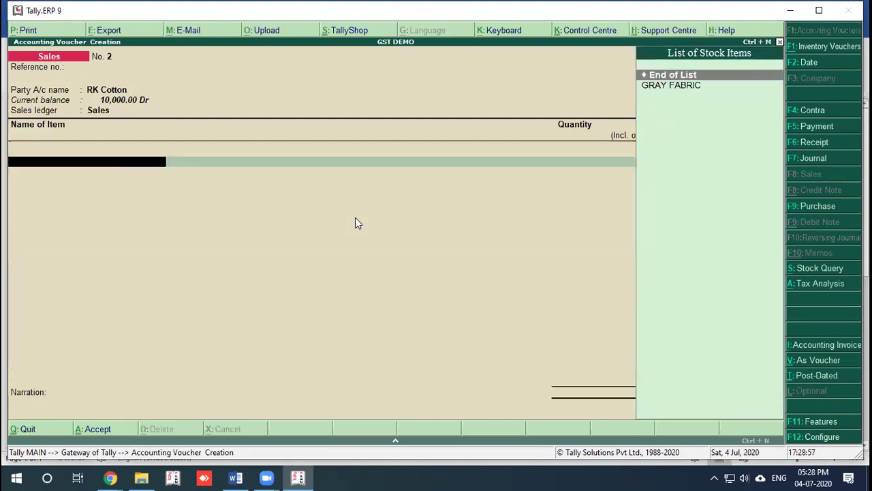
Step: Invoice GRAY FABRIC, 100 KGS at a tax-inclusive rate of 10,000.00, past the negative stock warning
key("Return")
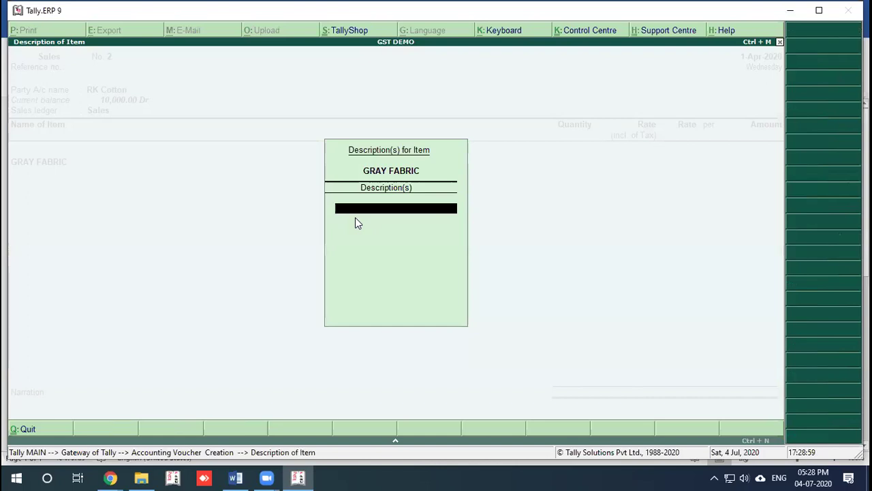
key("Return")
type("1000")
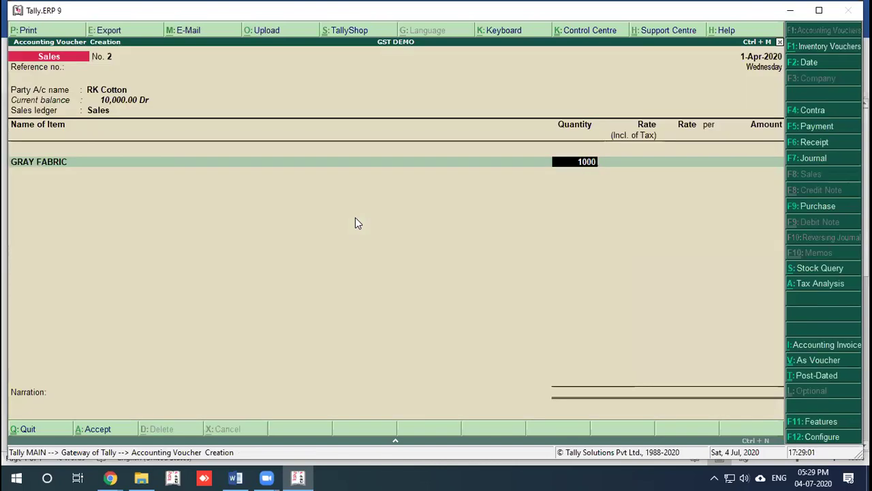
key("BackSpace")
key("Return")
key("Return")
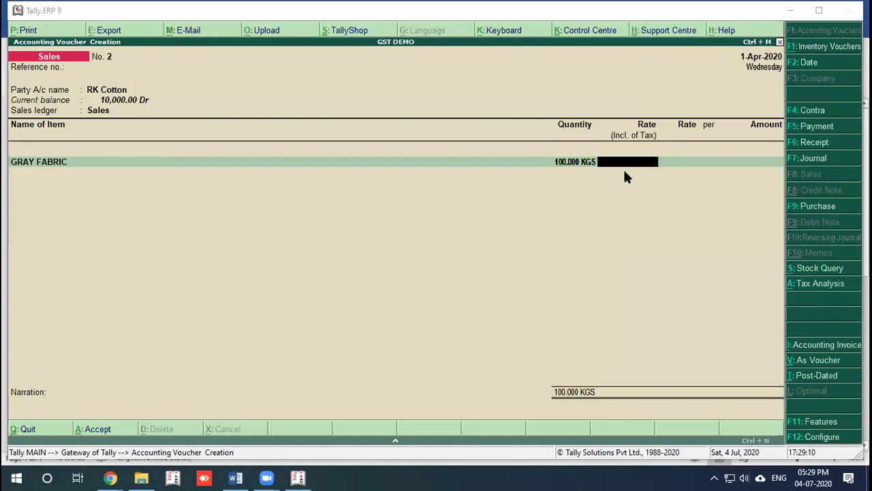
key("Return")
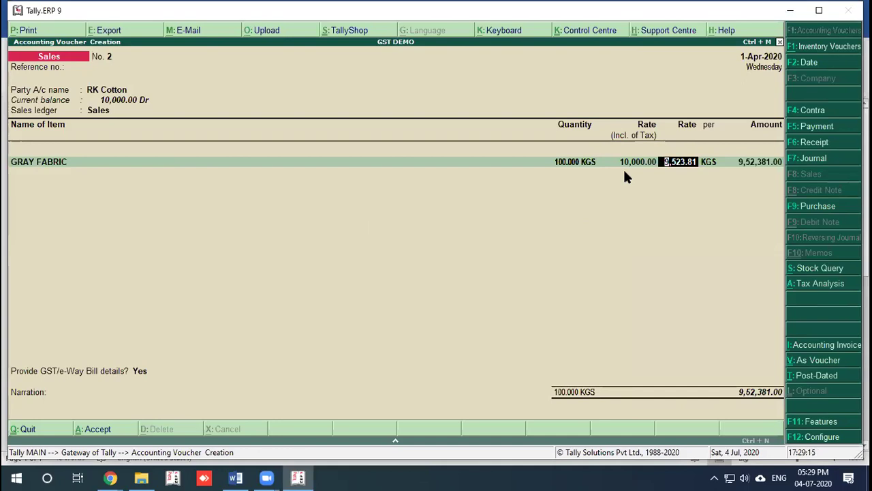
key("BackSpace")
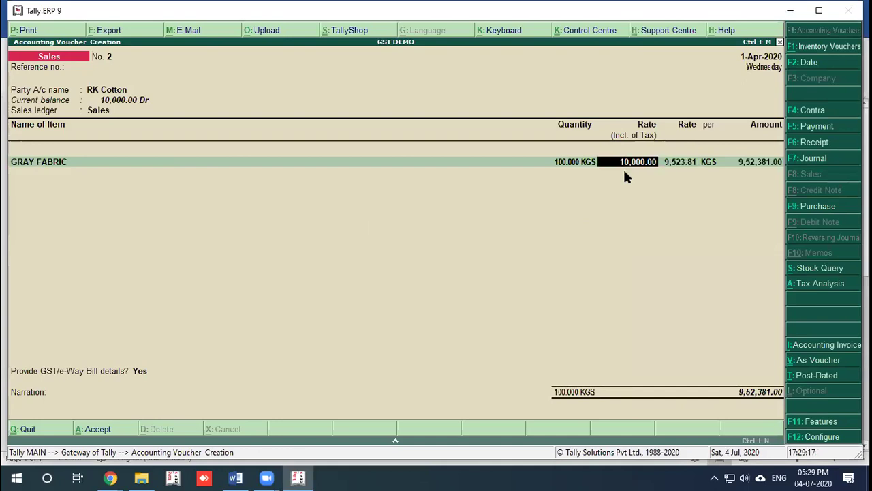
type("1")
type("000")
key("Return")
key("Return")
key("Return")
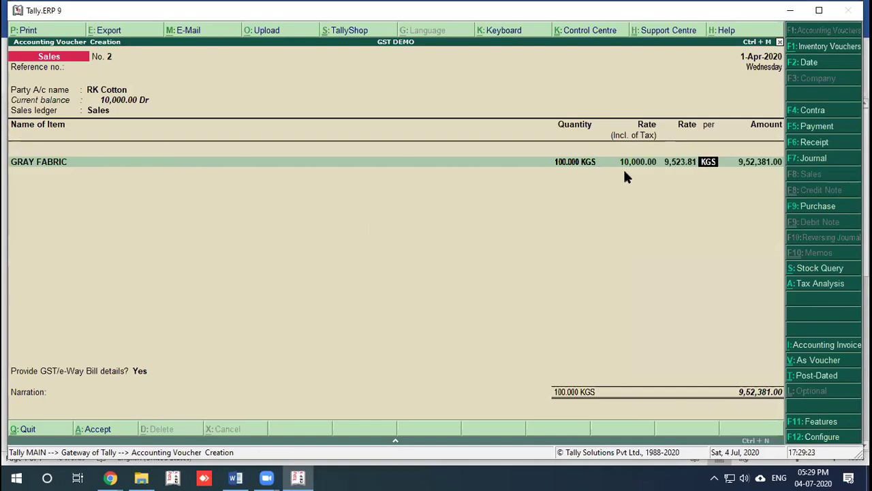
key("Return")
Step: Add the CGST @2.5 % and SGST ledgers to the invoice
key("Return")
type("CG")
key("Return")
key("Return")
type("SG")
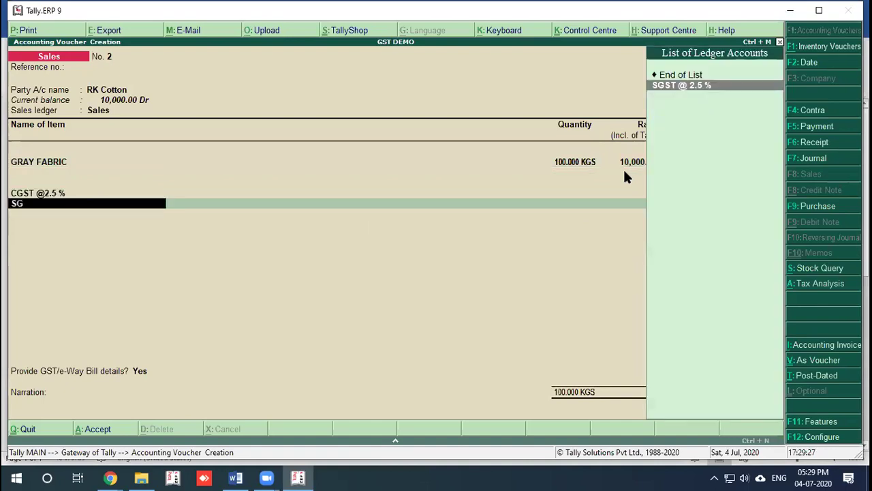
key("Return")
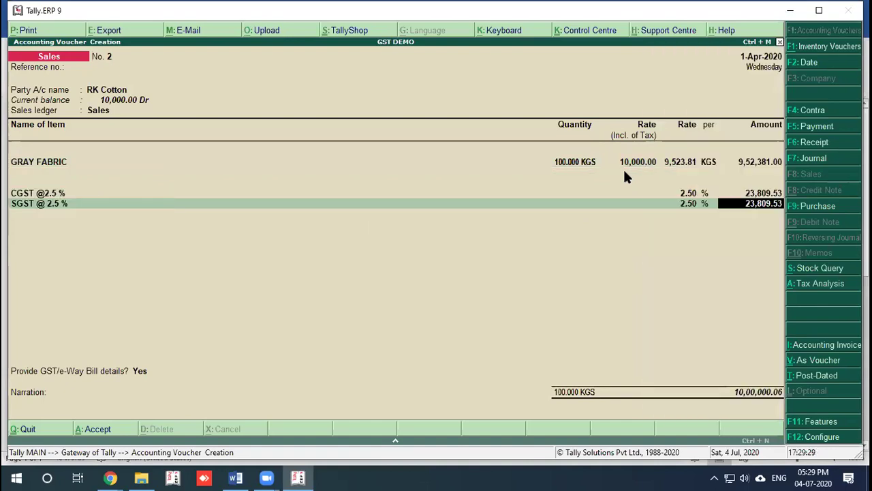
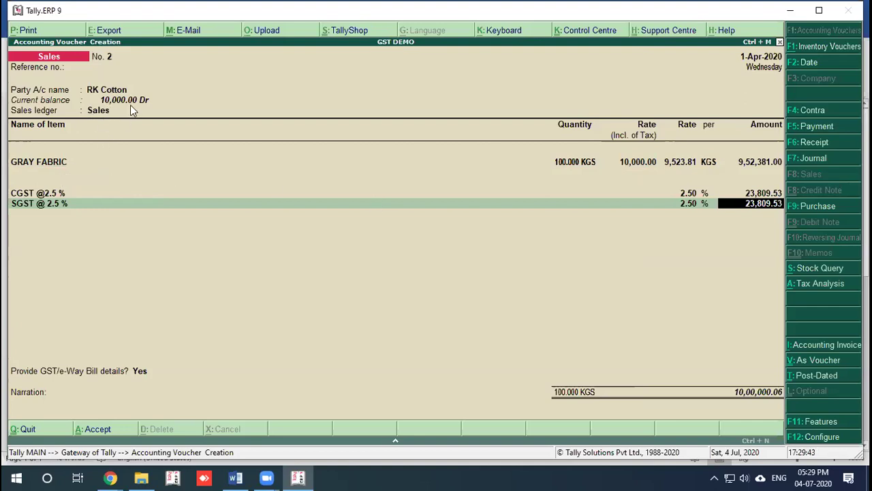
Step: Pass the e-Way Bill details and accept a New Ref for the full amount, saving voucher No. 2
key("Return")
key("Return")
key("Return")
key("Return")
key("Return")
key("Return")
key("Return")
key("Return")
key("Return")
key("Return")
key("Return")
key("Return")
key("Return")
key("Return")
key("Return")
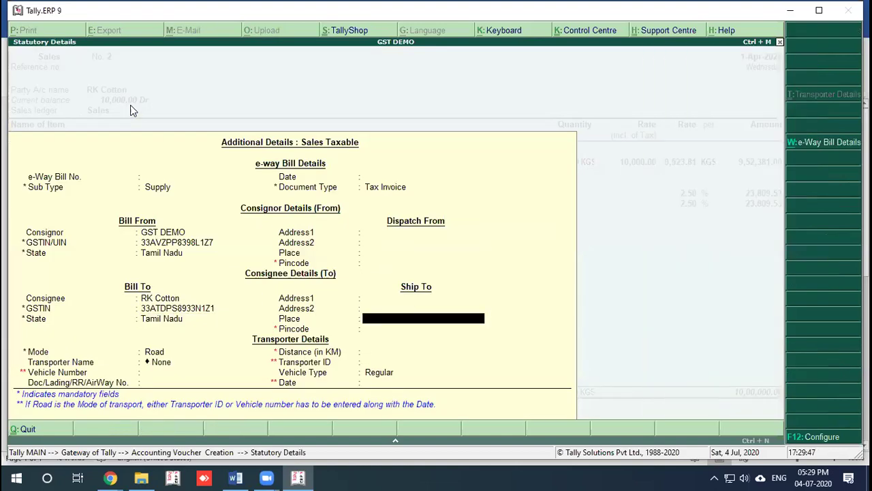
key("Return")
key("Return")
key("Return")
key("Return")
key("Return")
key("Return")
key("Return")
key("Return")
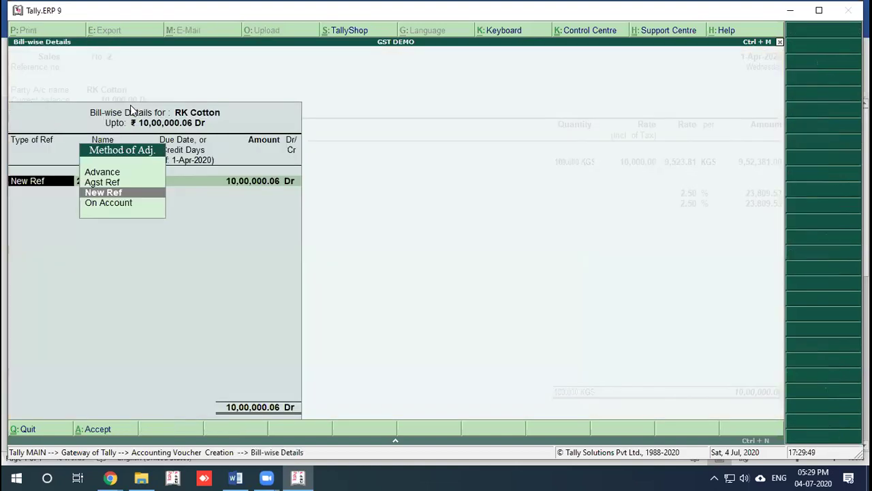
key("Return")
key("Return")
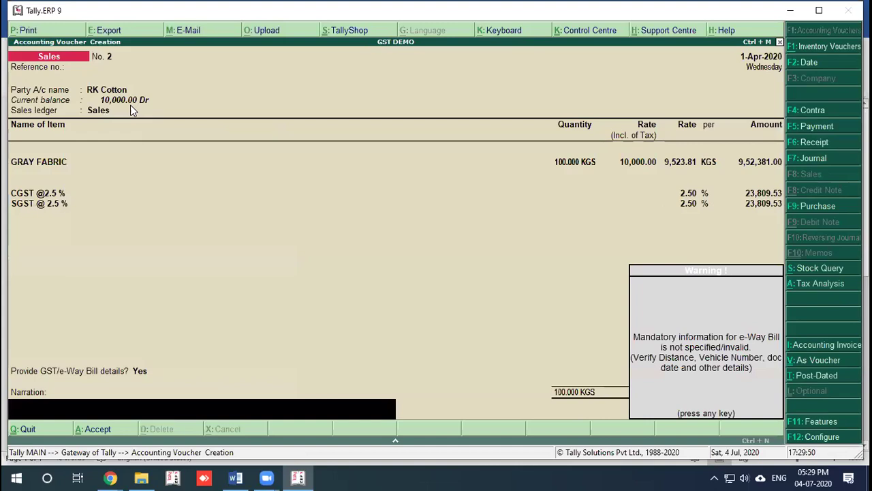
key("Return")
key("Return")
key("Return")
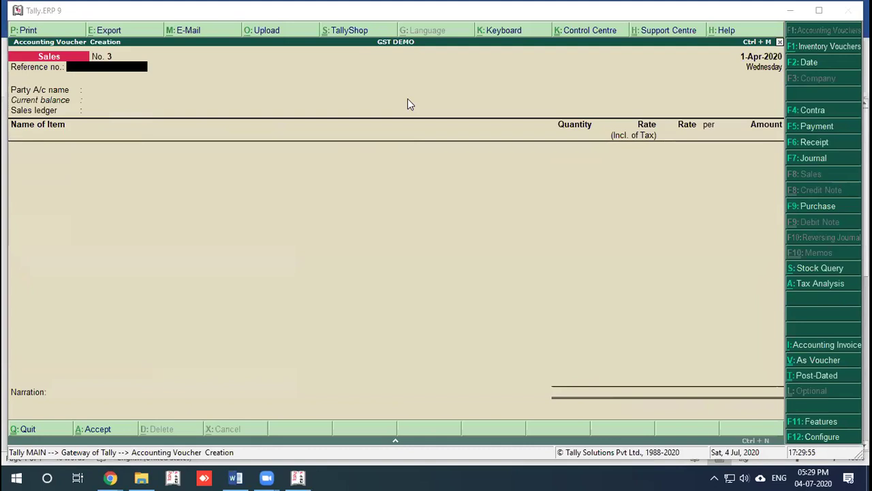
Step: Select RK Cotton as the party for the new voucher and accept its details
key("Return")
key("Down")
key("Return")
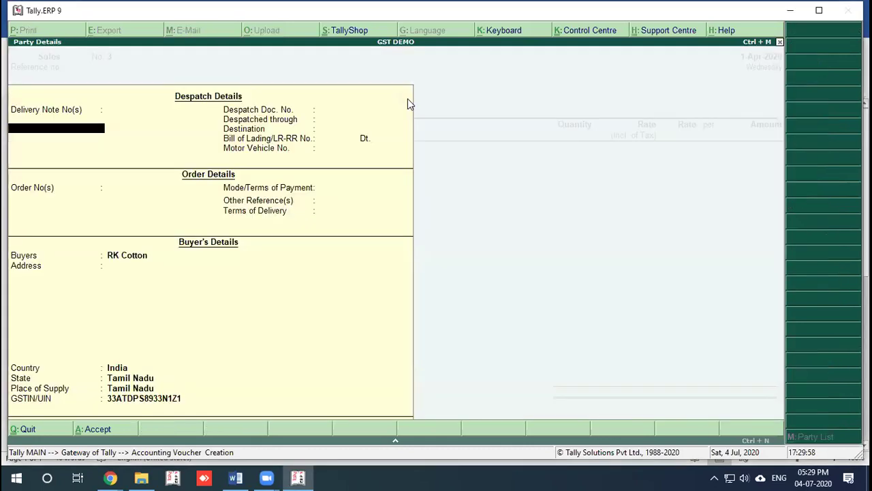
key("ctrl+a")
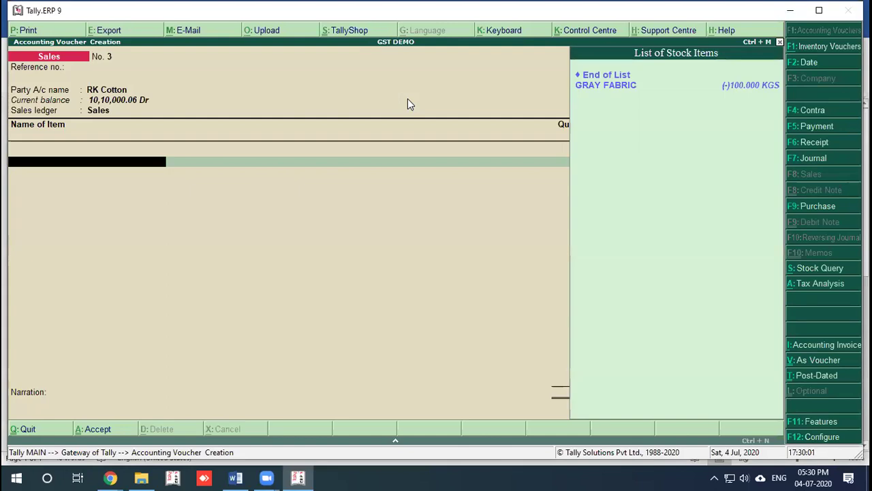
Step: Create a new stock item YARN under Primary with KGS as its unit
key("alt+c")
type("Ya")
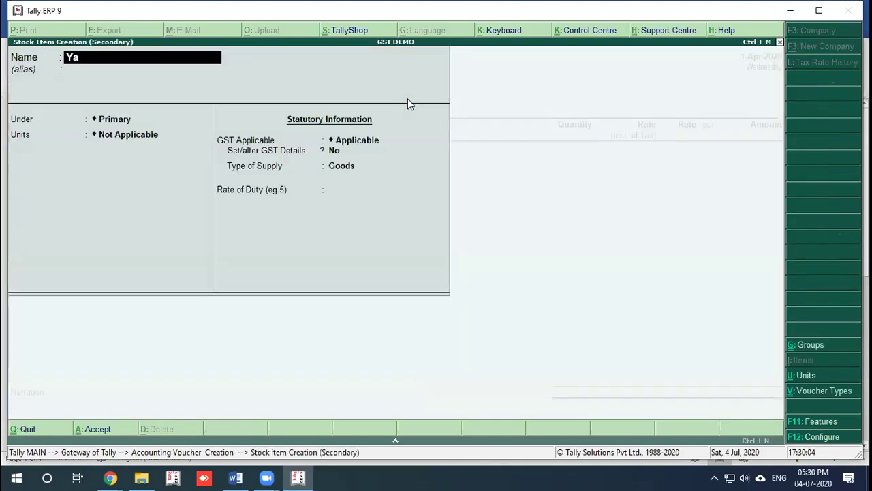
type("RN")
key("Return")
key("Return")
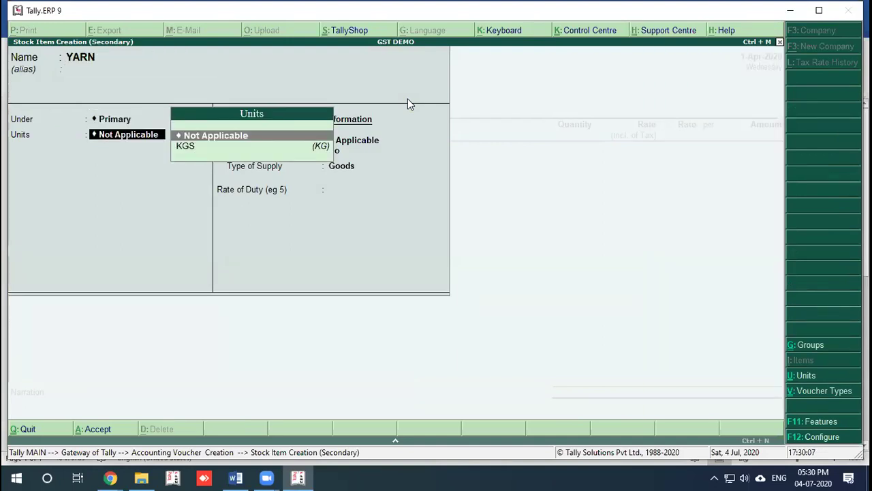
key("Down")
key("Return")
Step: Give YARN HSN 5656565 and a 12% GST rate from 1-Apr-2020 in its tax rate history
key("Return")
type("y")
key("Return")
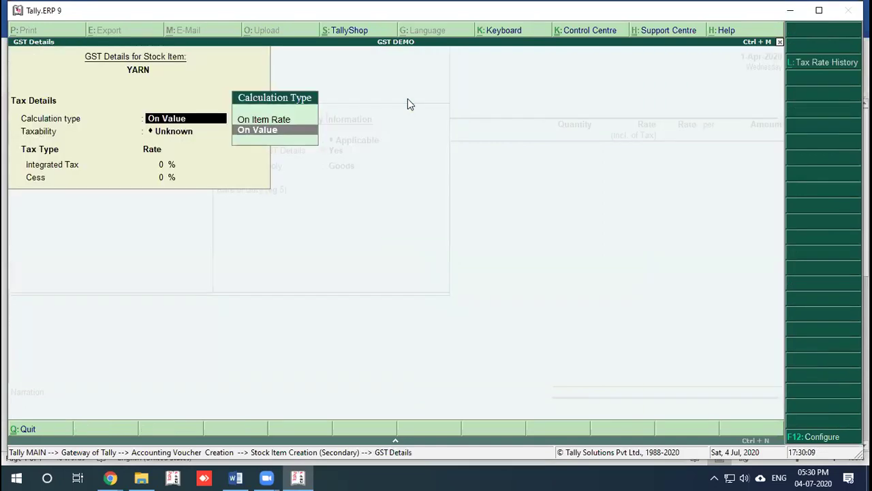
key("alt+l")
type("1-4")
key("Return")
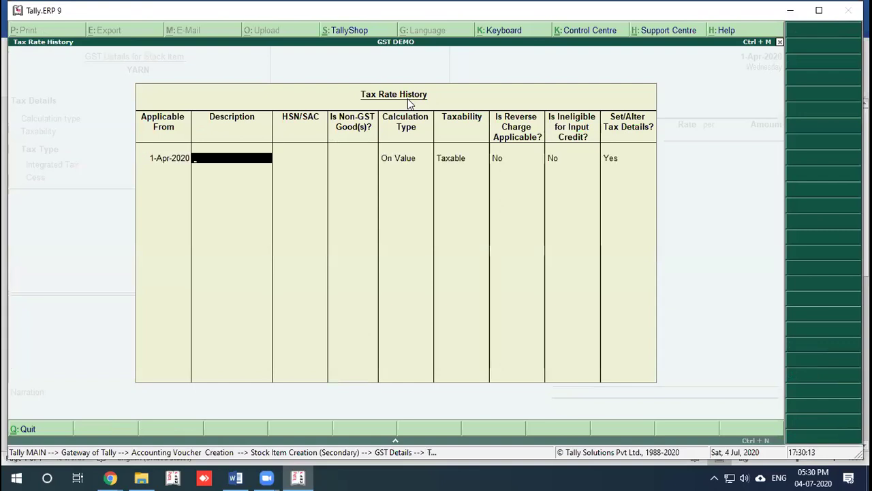
type("YARN")
key("Return")
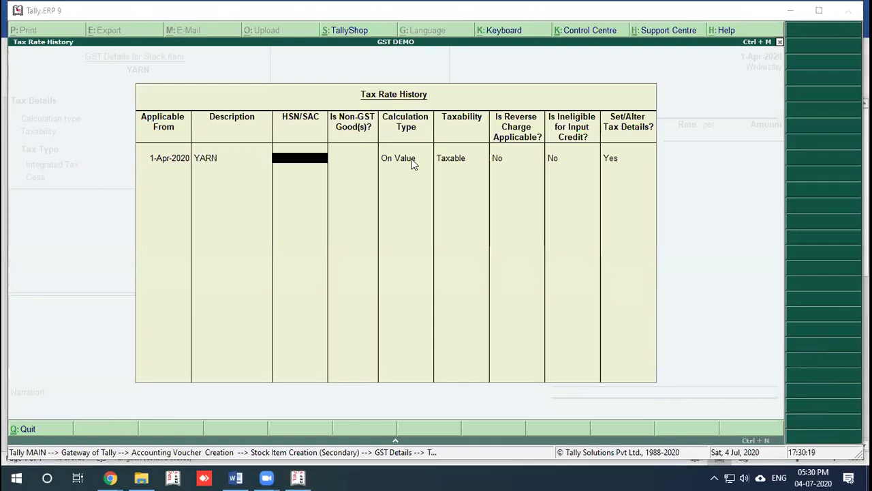
type("5656565")
key("Return")
key("Return")
key("Return")
key("Return")
key("Return")
key("Return")
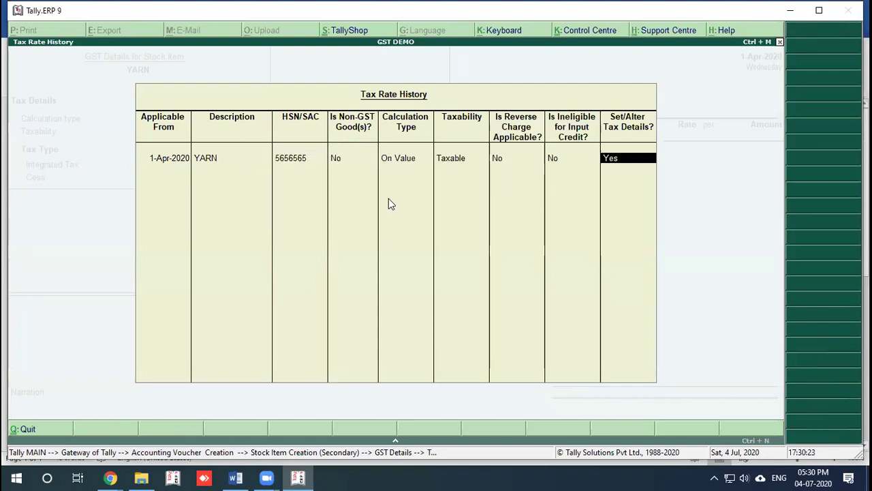
key("Return")
type("12")
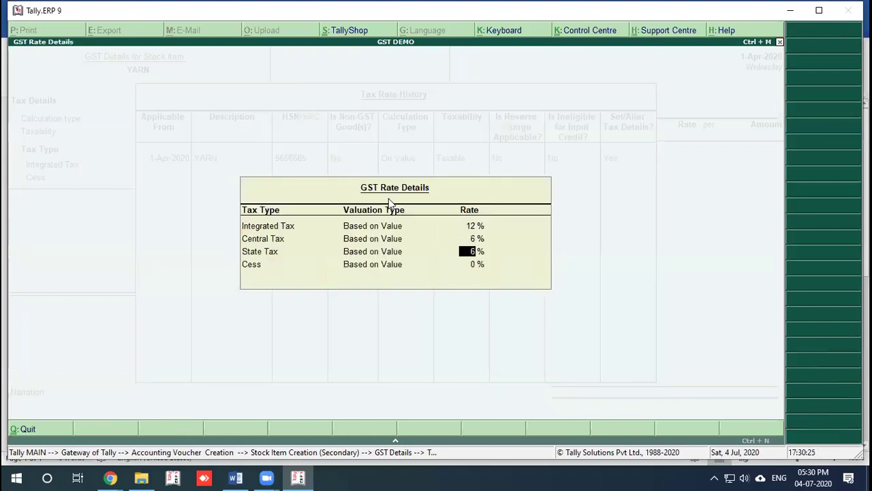
key("Return")
key("Return")
key("Return")
key("Return")
key("Return")
key("Return")
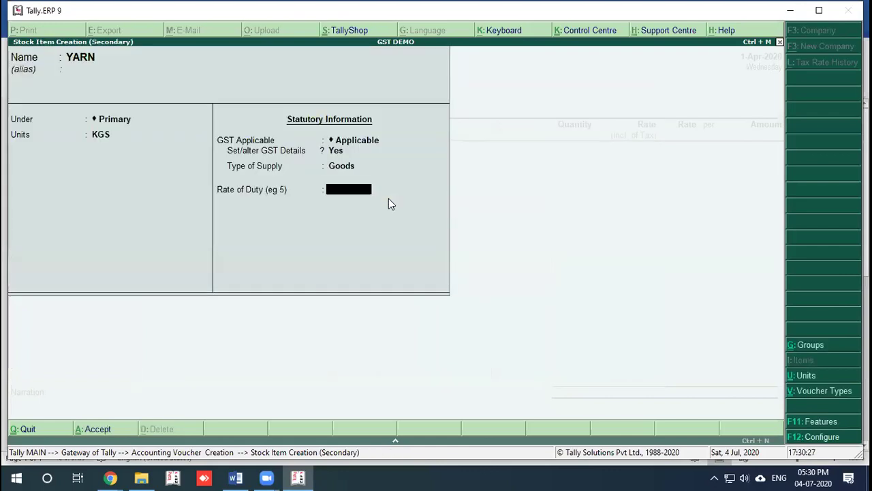
Step: Save YARN and enter 500 KGS on the voucher despite the negative stock warning
key("Return")
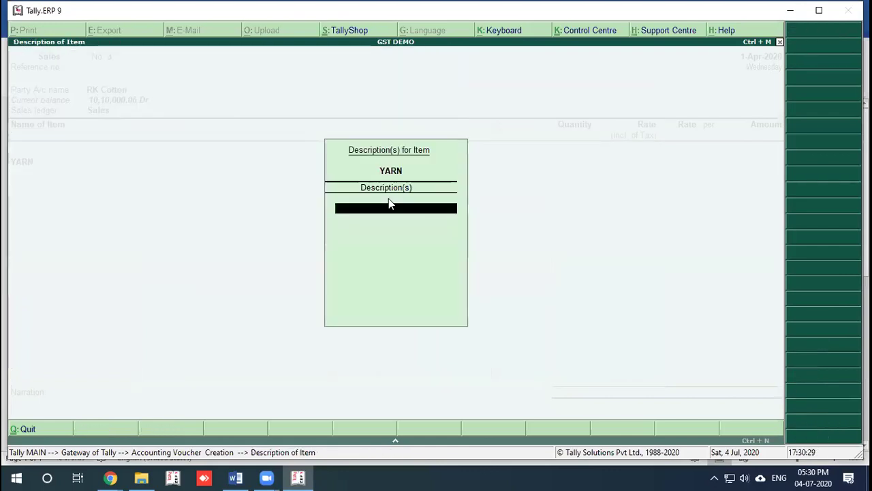
key("Return")
type("500")
key("Return")
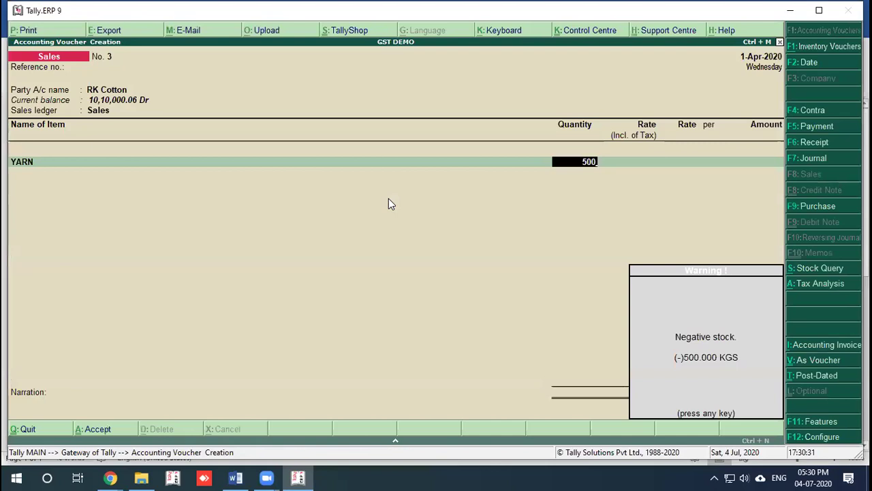
key("Return")
Step: Set YARN's tax-inclusive rate, correcting it from 25,000 through 10,000 to 500
type("25,000")
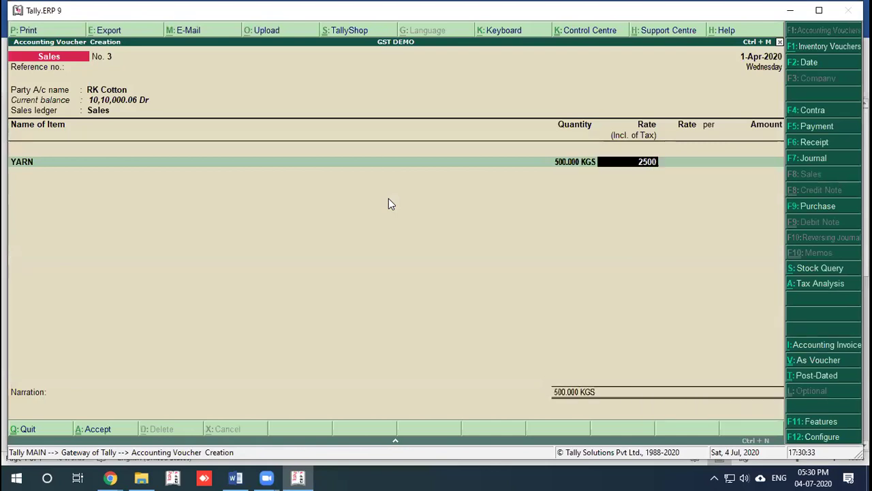
key("Return")
key("Return")
key("Return")
key("Return")
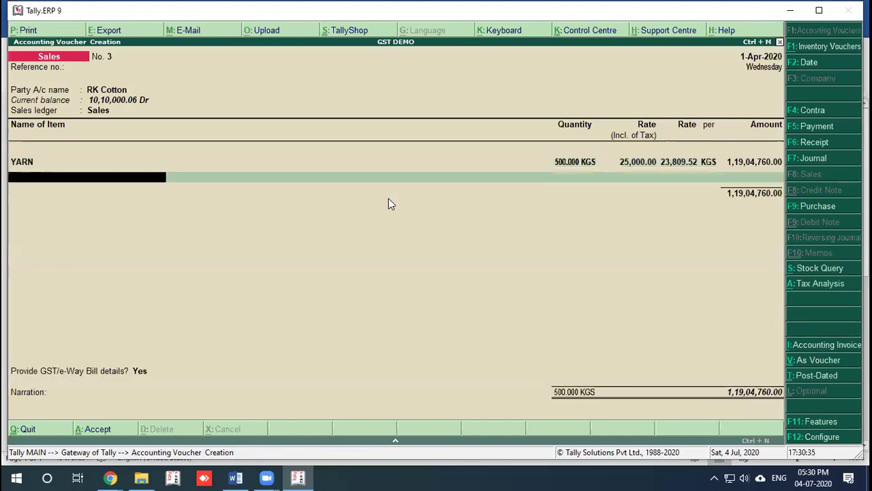
key("BackSpace")
key("BackSpace")
key("BackSpace")
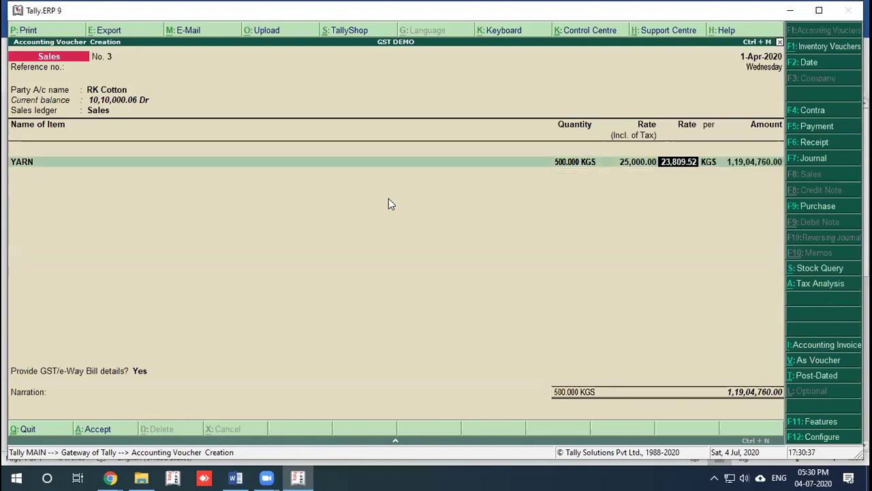
type("10000")
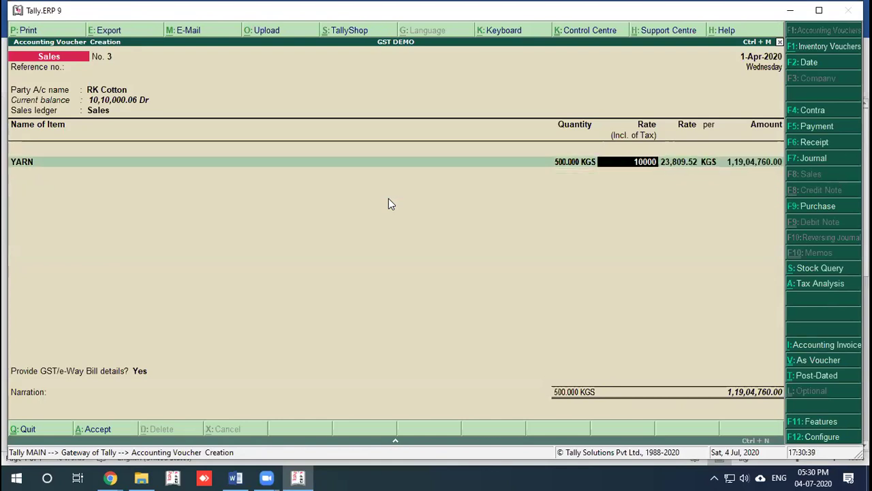
key("BackSpace")
type("0")
key("Return")
key("BackSpace")
key("BackSpace")
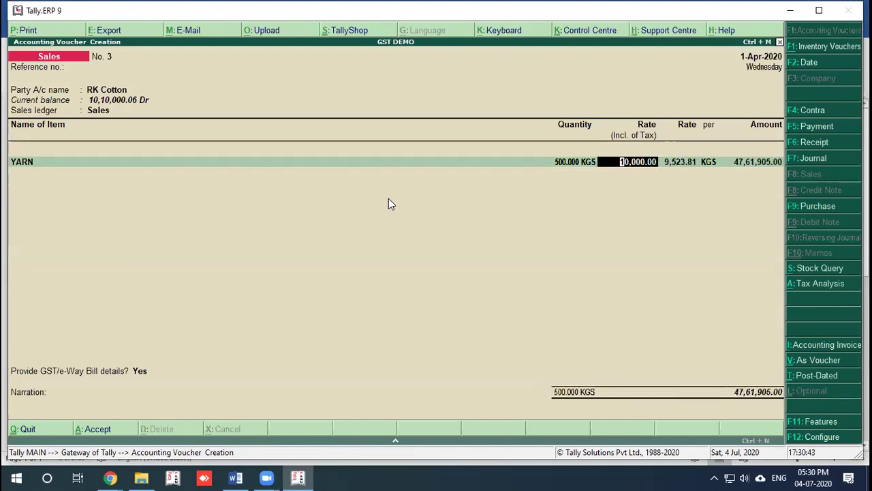
key("Return")
key("Return")
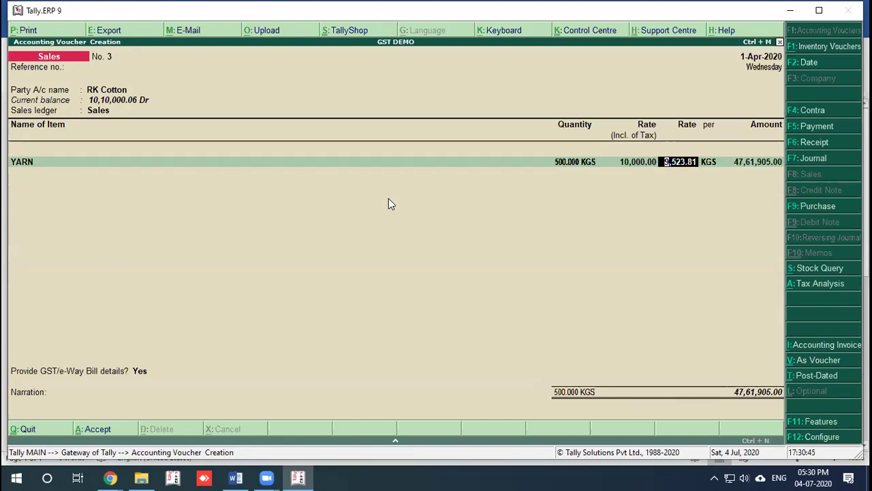
key("BackSpace")
type("500")
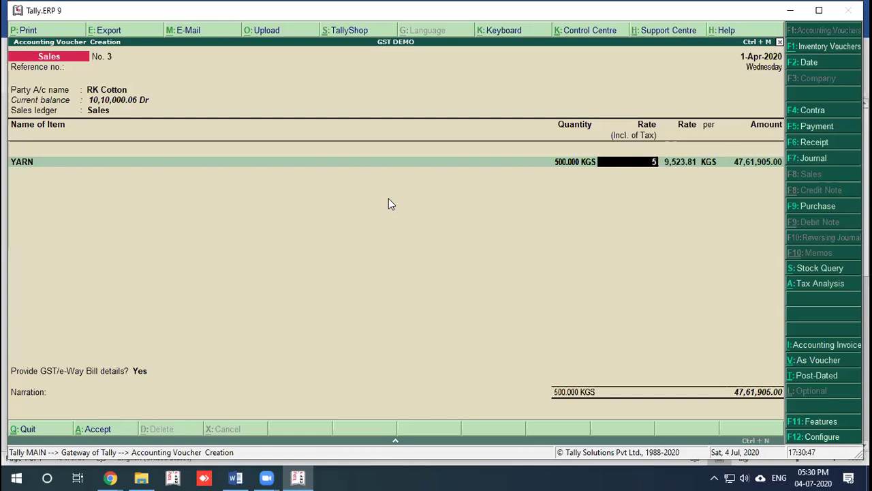
key("Return")
key("Return")
key("Return")
key("Return")
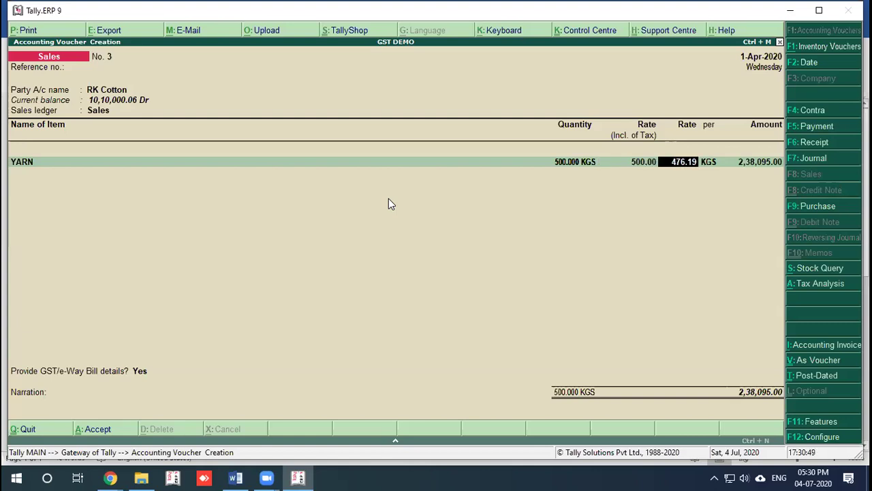
Step: Add the CGST @2.5 % and SGST @ 2.5 % ledgers to the voucher
type("c")
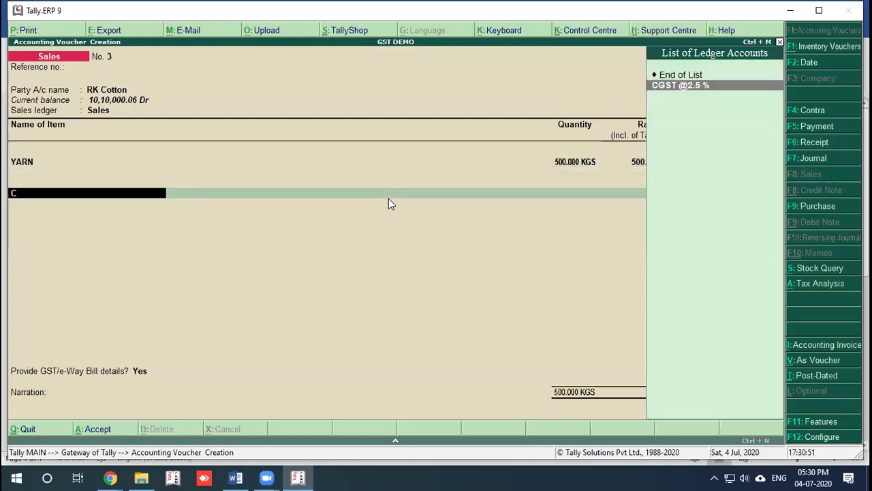
key("Return")
key("Return")
type("s")
key("Return")
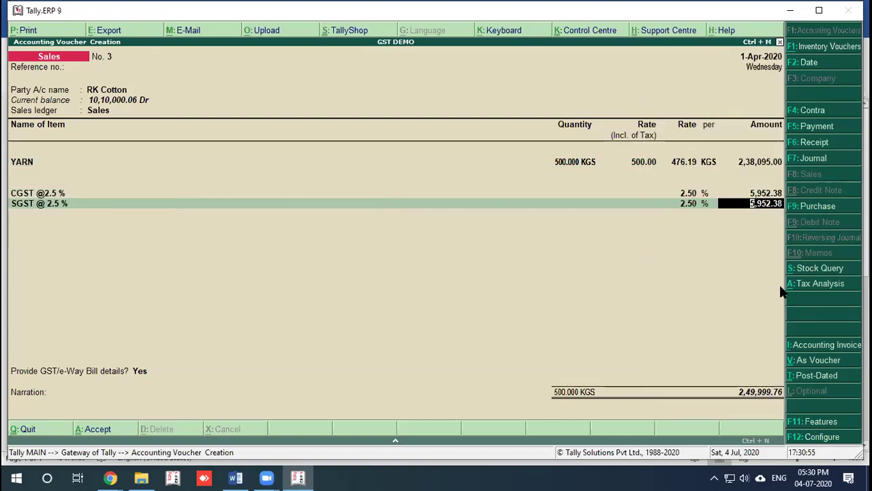
Step: Review the detailed tax analysis showing 5,952.38 CGST and SGST, then return
left_click(799, 285)
key("alt+F1")
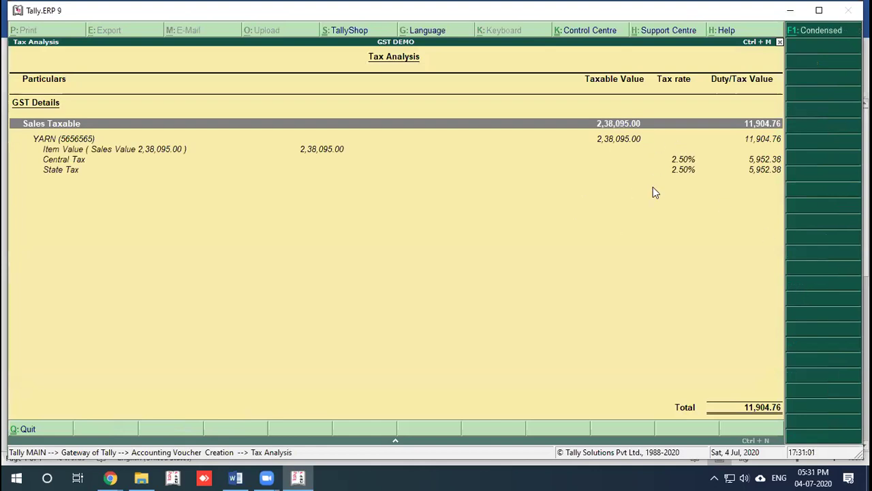
key("Escape")
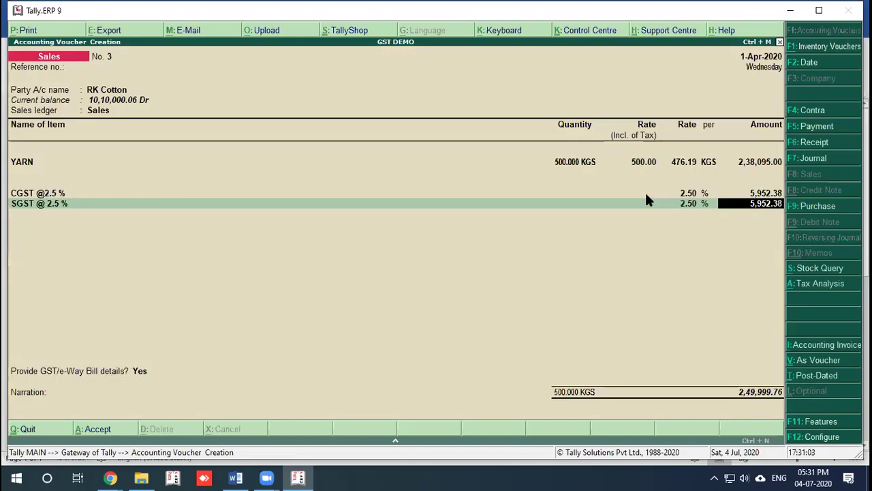
Step: Inspect the Sales ledger's GST details and tax rate history, accepting it unchanged
left_click(100, 111)
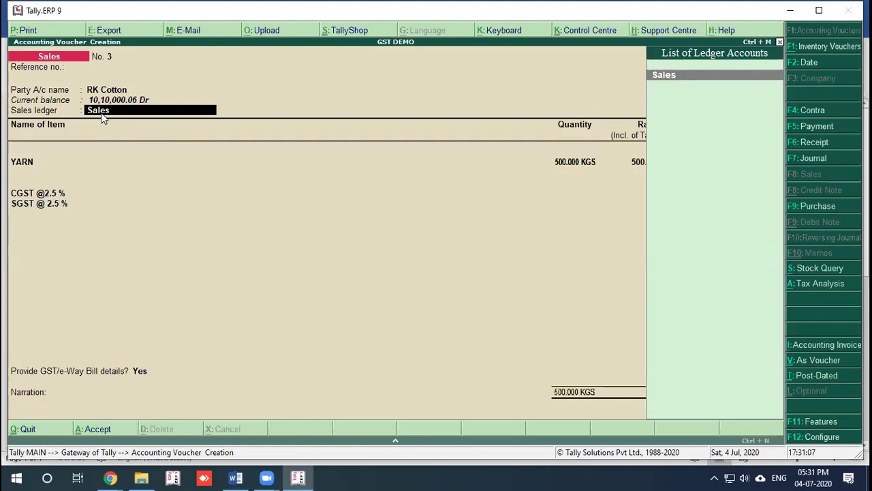
key("ctrl+Return")
key("Return")
key("Return")
key("Return")
type("y")
key("Return")
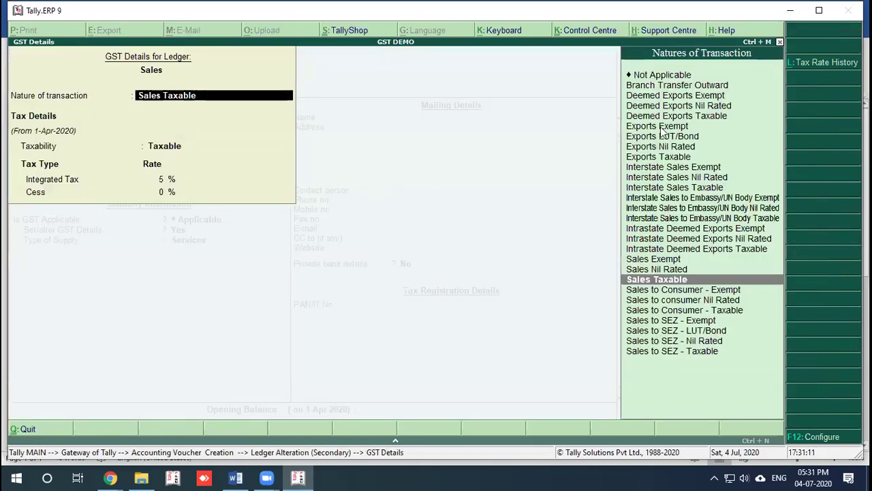
left_click(811, 63)
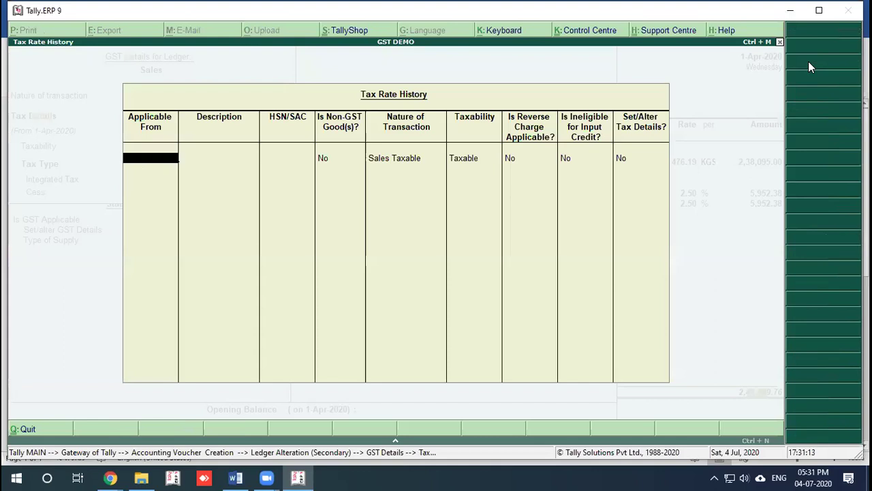
key("Escape")
key("Escape")
left_click(808, 62)
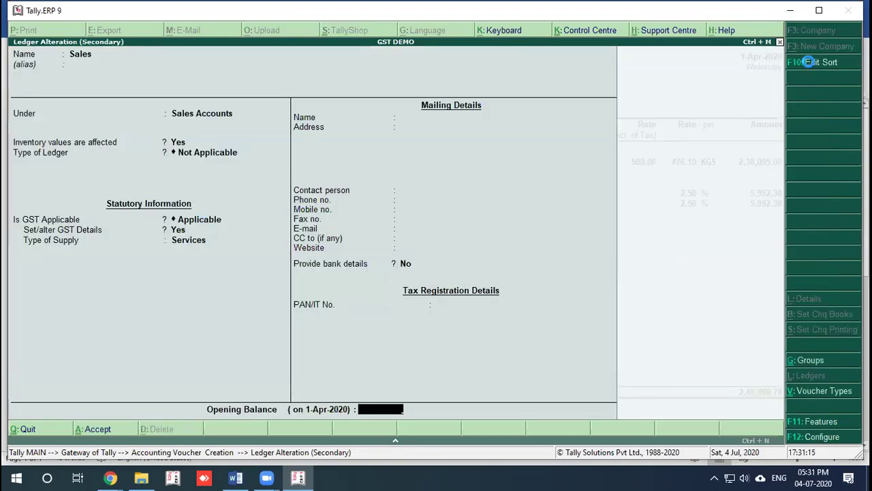
key("ctrl+a")
key("Return")
key("Return")
key("Return")
Step: Quit the voucher and start a fresh one for RK Cotton with the Sales ledger
key("Return")
key("Return")
key("Return")
key("Return")
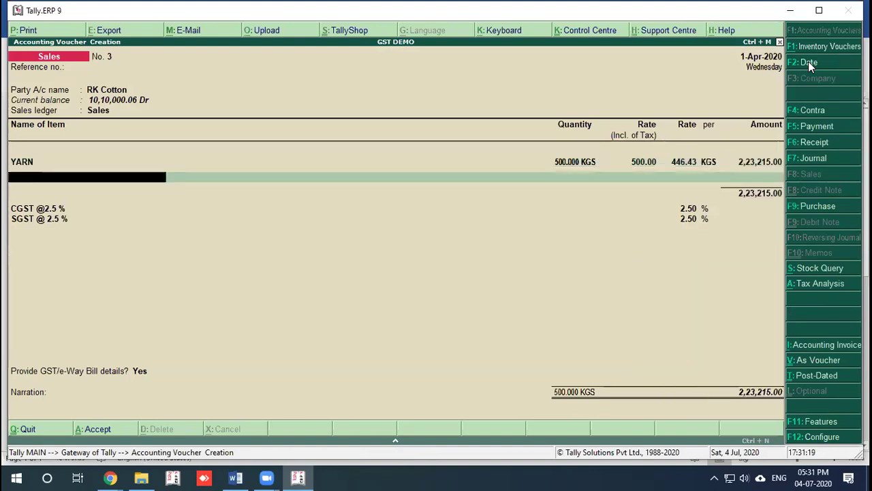
key("ctrl+q")
key("Return")
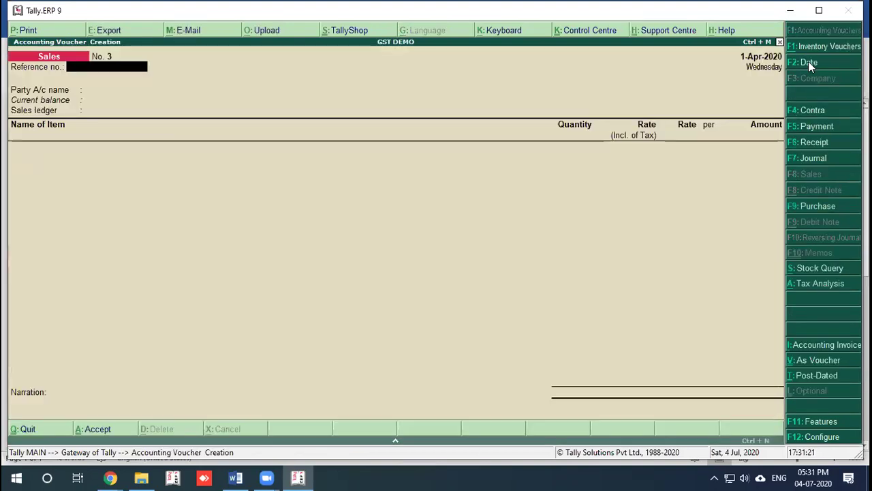
key("Down")
key("Return")
key("ctrl+a")
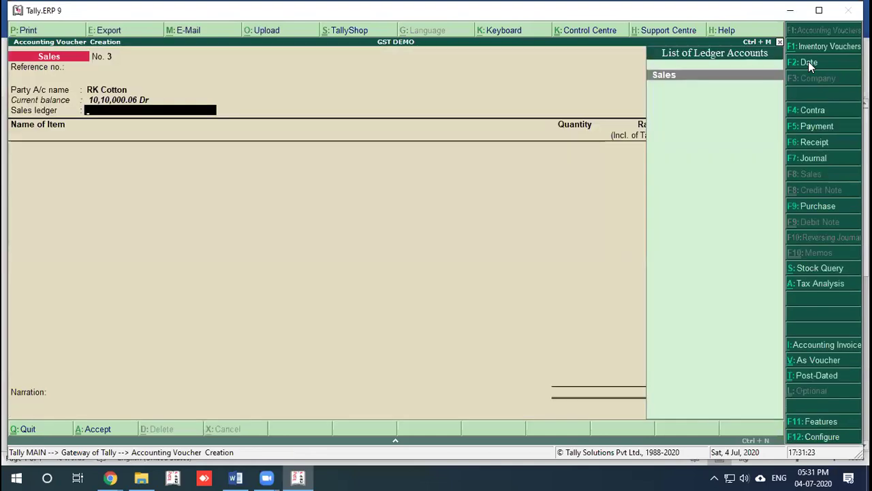
key("Return")
key("Down")
key("Down")
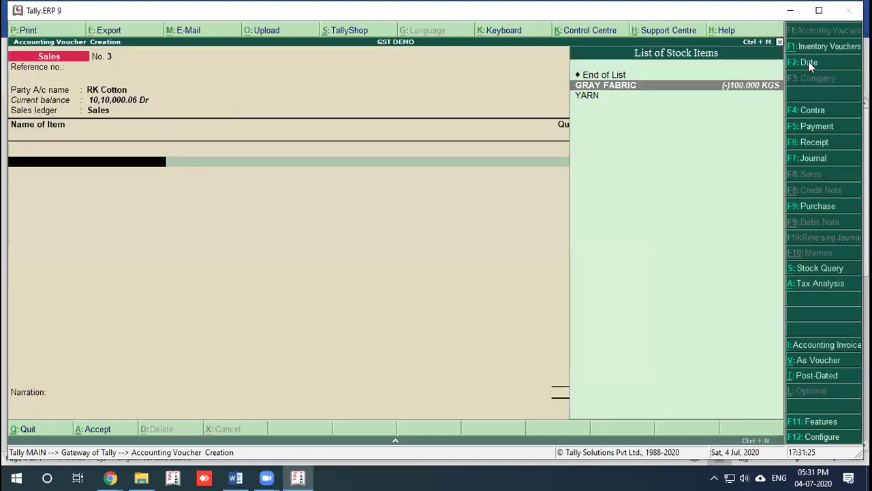
Step: Bill 50 KGS of YARN at a tax-inclusive rate of 1,000
key("Return")
key("Return")
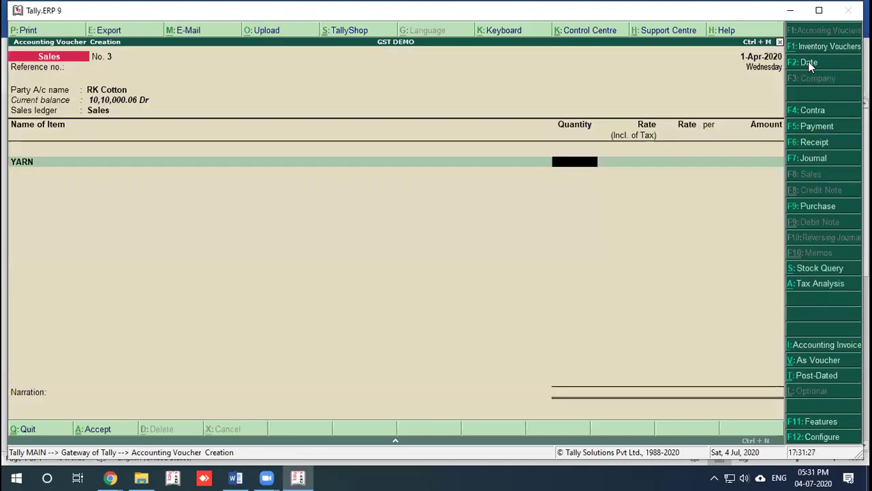
type("500")
key("BackSpace")
key("Return")
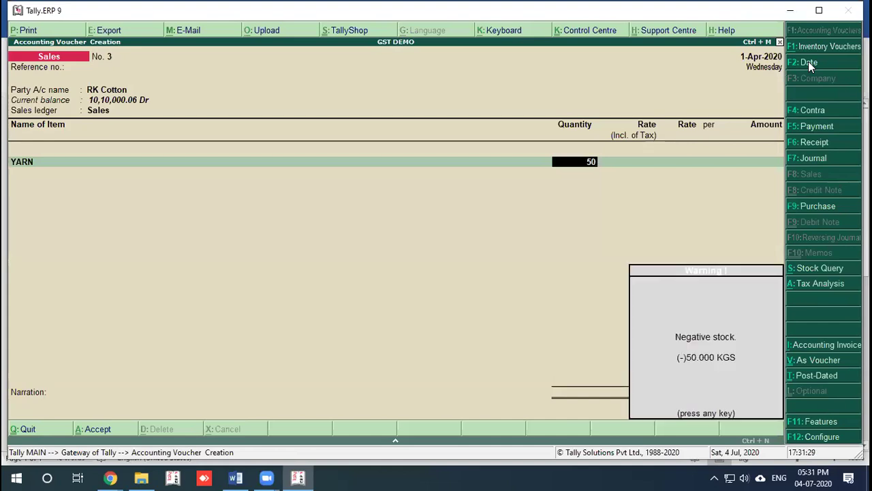
key("Return")
type("1000")
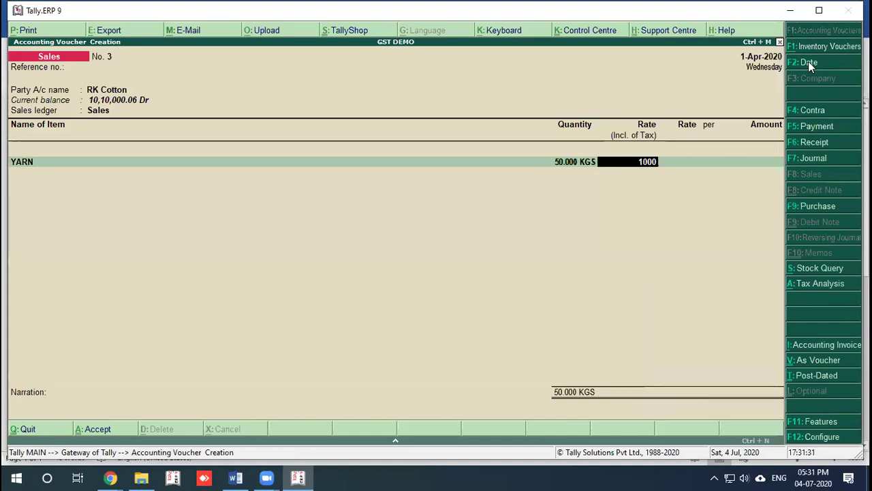
key("Return")
Step: Add a CGST @2.5 % row, check that ledger unchanged, then open YARN's stock item for alteration
key("Return")
key("Return")
key("Return")
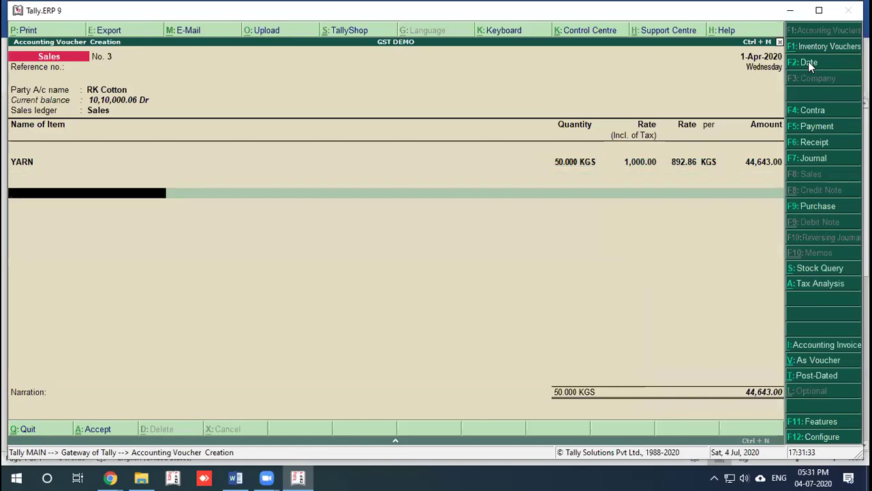
type("c")
key("Return")
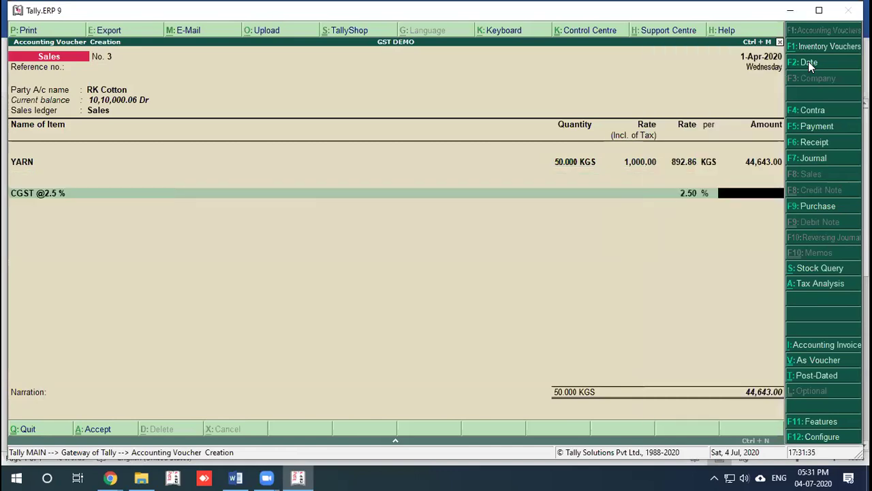
key("BackSpace")
key("ctrl+Return")
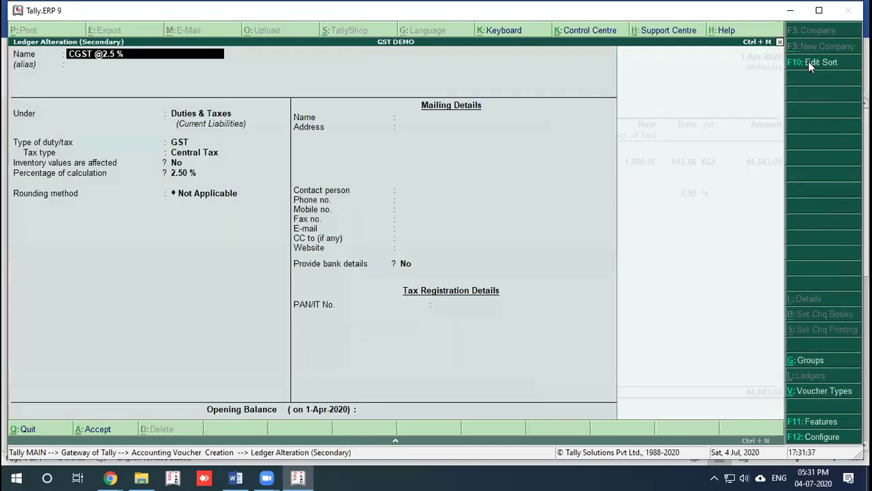
key("Escape")
key("y")
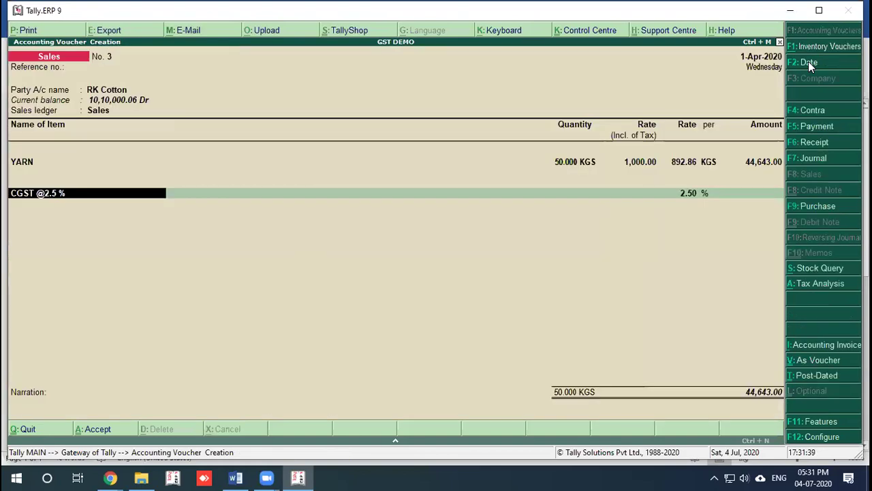
key("BackSpace")
key("BackSpace")
key("BackSpace")
key("BackSpace")
key("BackSpace")
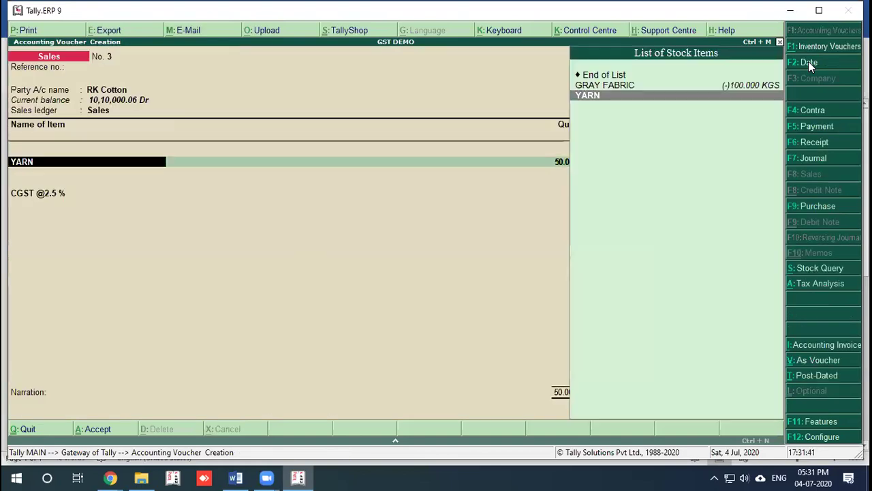
key("ctrl+Return")
key("Return")
key("Return")
key("Return")
key("Return")
Step: Enable YARN's GST details, confirm its 12% rates in the tax rate history, and save the item
key("y")
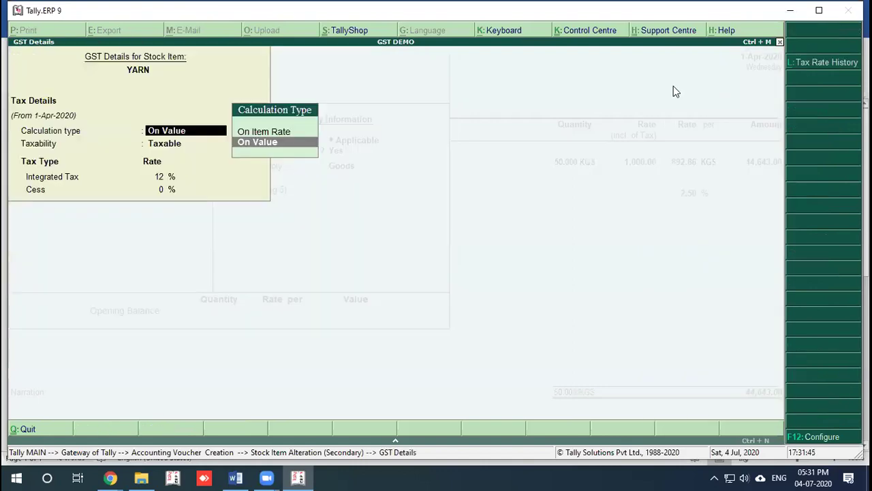
key("alt+l")
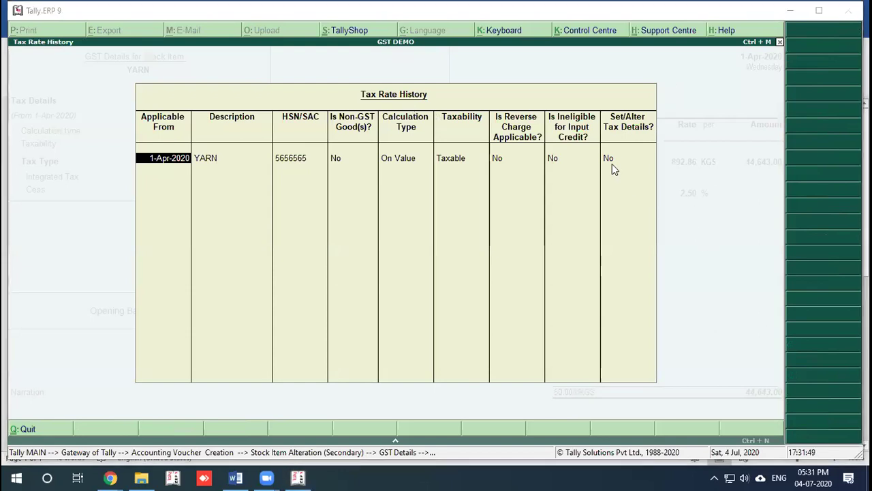
left_click(610, 158)
type("y")
key("Return")
key("Return")
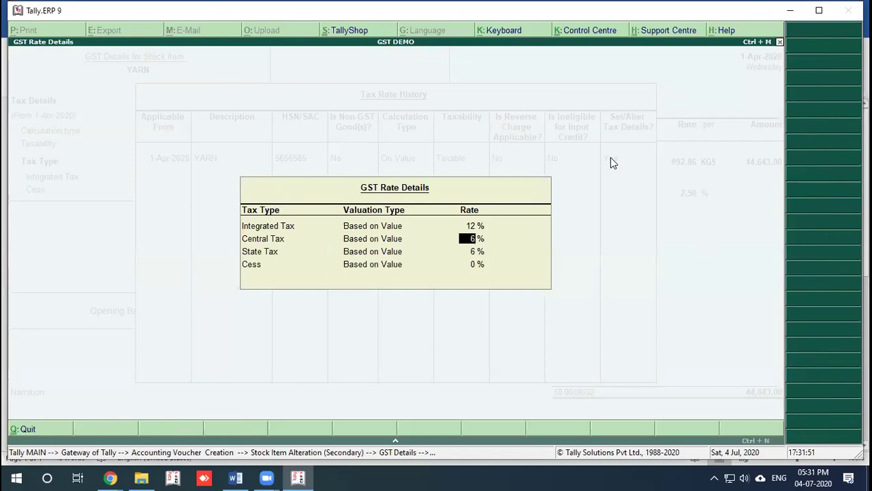
key("ctrl+a")
key("ctrl+a")
key("ctrl+a")
key("ctrl+a")
key("Return")
key("Return")
key("Return")
key("Return")
key("Return")
key("Return")
key("Return")
key("Return")
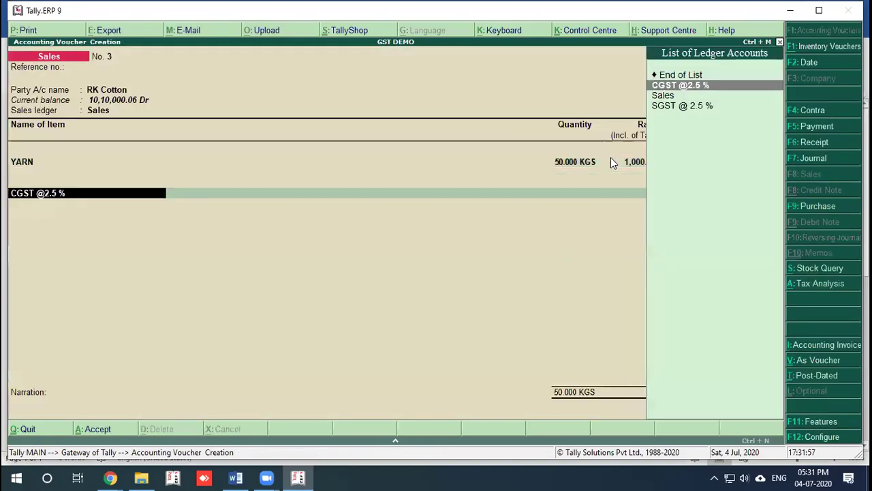
key("alt+c")
Step: Create ledger CGST @6 % under Duties & Taxes as GST Central Tax at 6%
type("Cgs")
key("BackSpace")
key("BackSpace")
key("BackSpace")
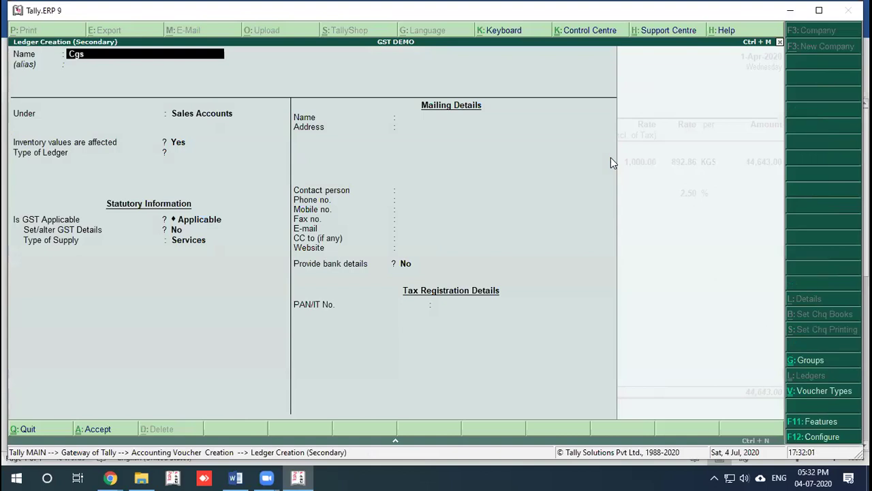
type("GST @6 %")
key("Return")
key("Return")
type("du")
key("Return")
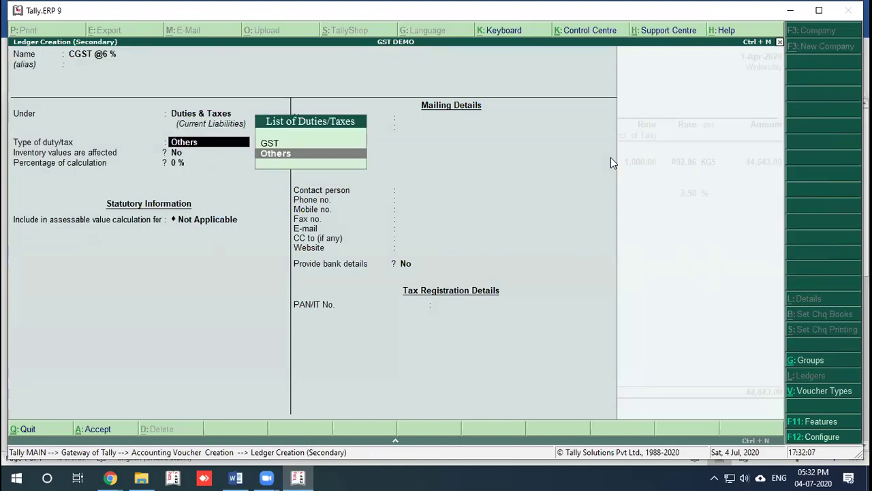
key("Up")
key("Return")
key("Down")
key("Down")
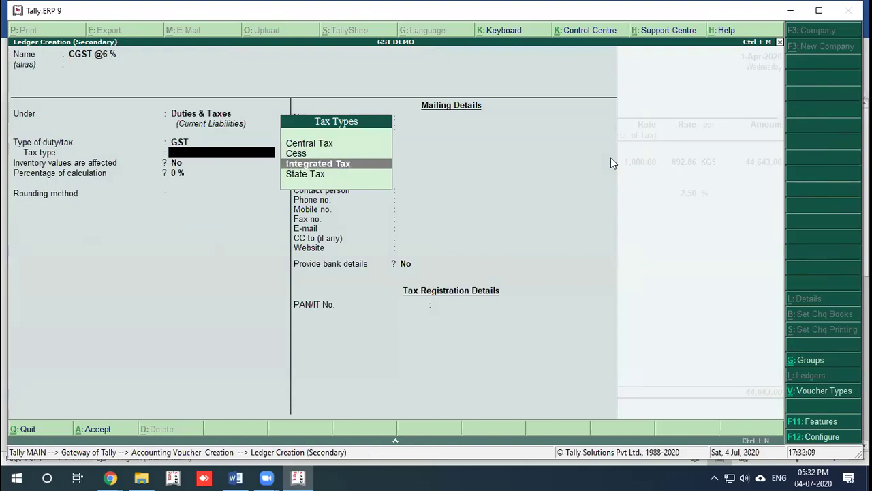
key("Up")
key("Up")
key("Return")
type("6")
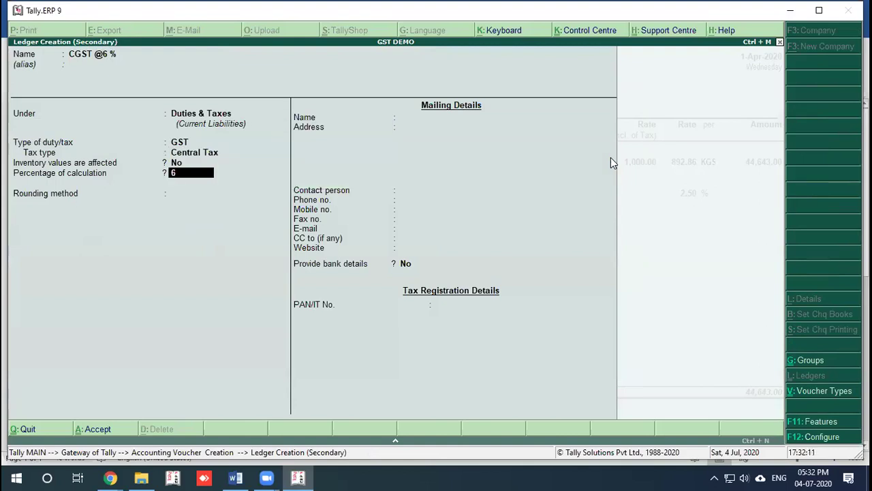
key("Return")
key("Return")
key("Return")
key("Return")
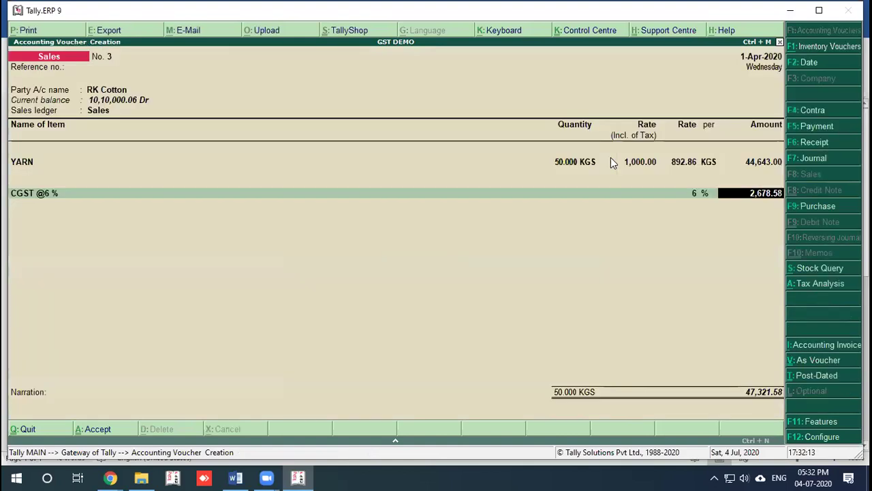
key("Return")
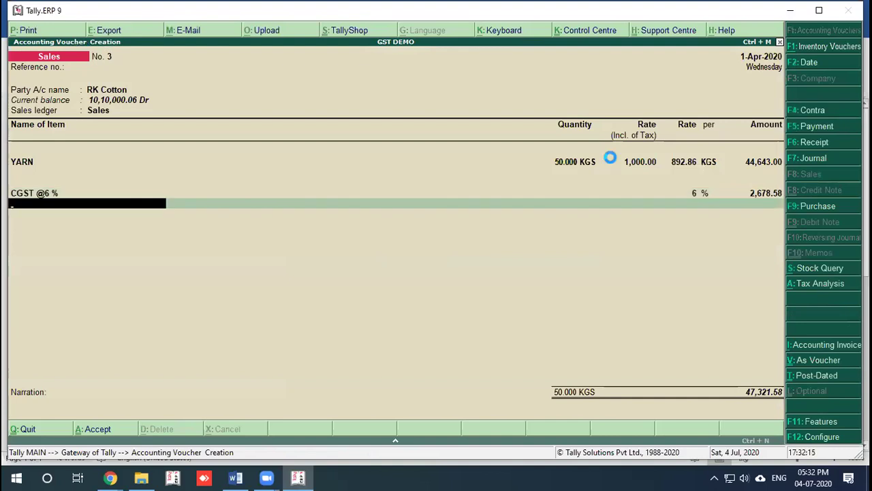
Step: Create ledger SGST @ 6 % as GST State Tax at 6% and save it
key("alt+c")
type("Sgst")
key("BackSpace")
key("BackSpace")
key("BackSpace")
key("BackSpace")
type("SGST @ 6 %")
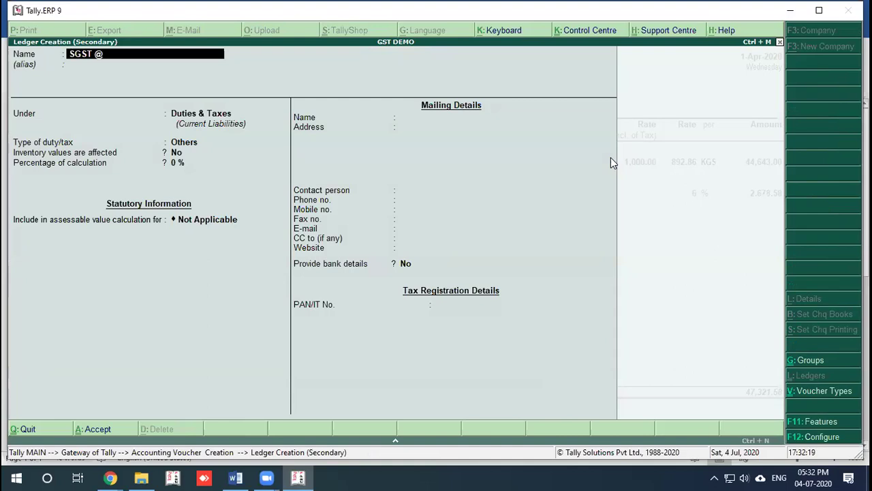
key("Return")
key("Return")
key("Return")
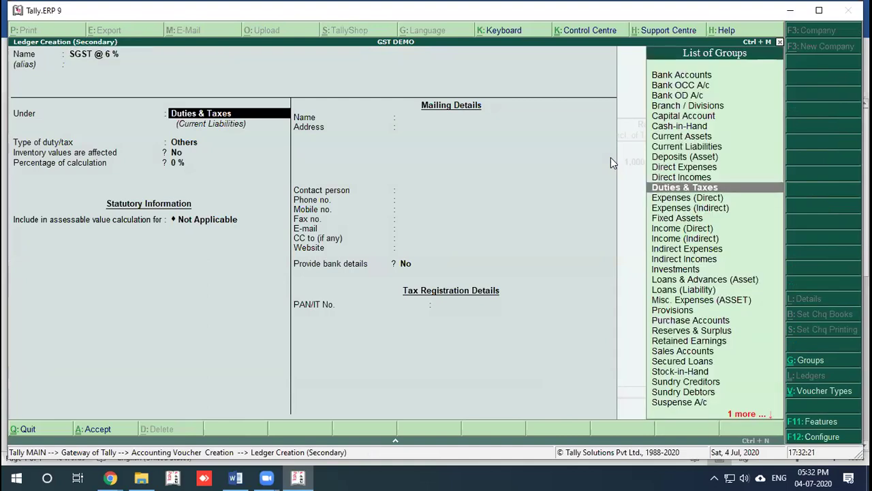
key("Up")
key("Return")
key("Down")
key("Down")
key("Down")
key("Return")
type("6")
key("Return")
key("Return")
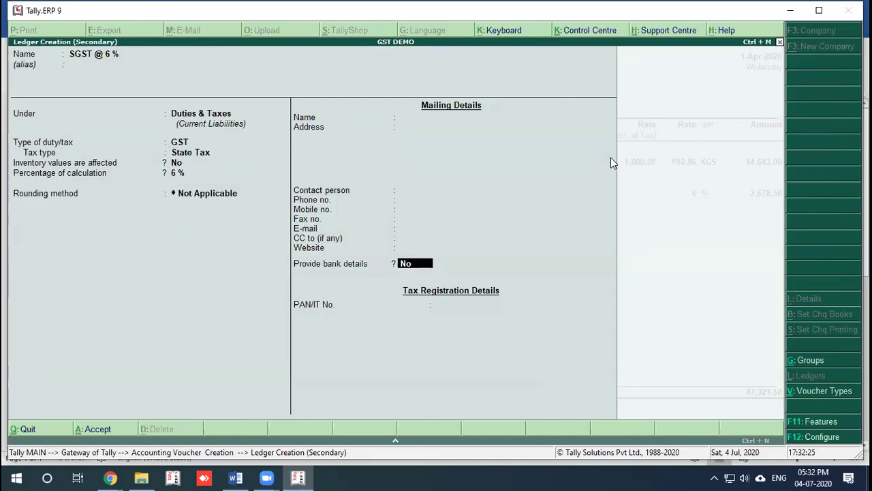
key("Return")
key("Return")
key("Return")
key("Return")
key("Return")
key("Return")
key("Return")
Step: Save the completed YARN sales voucher to RK Cotton
key("ctrl+a")
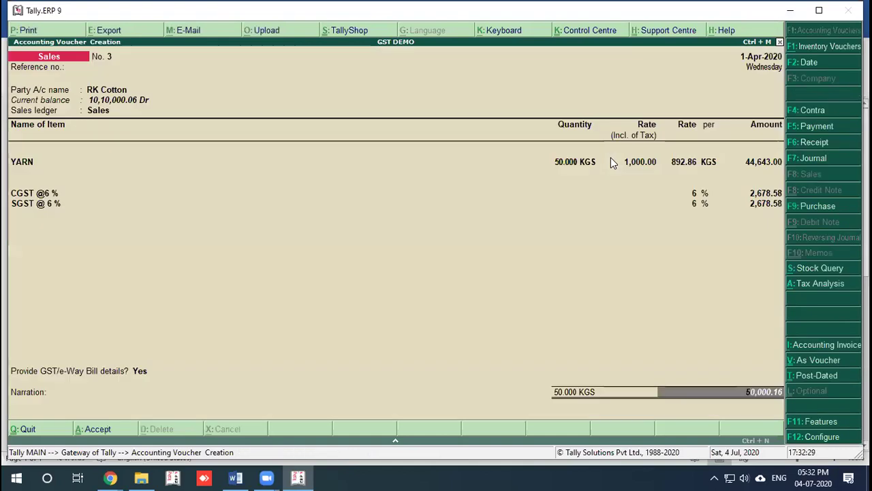
key("Escape")
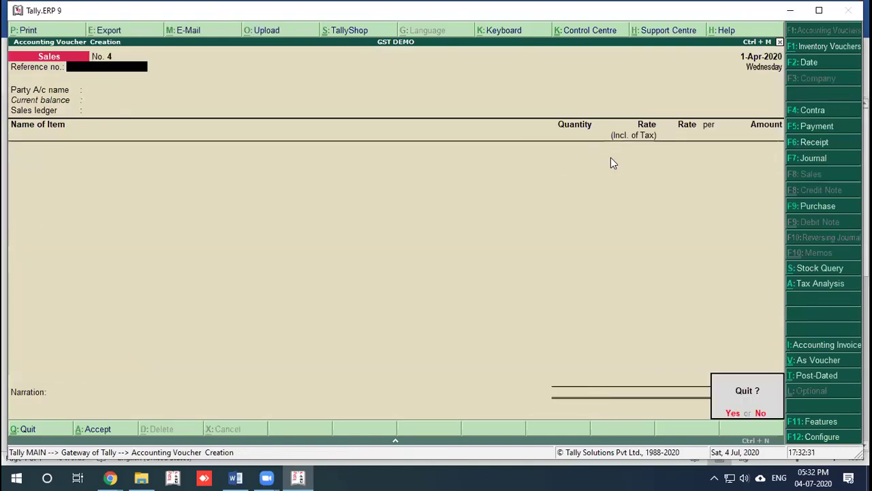
key("Return")
Step: In GSTR-1, list the incomplete/mismatch vouchers that are missing a tax rate
key("d")
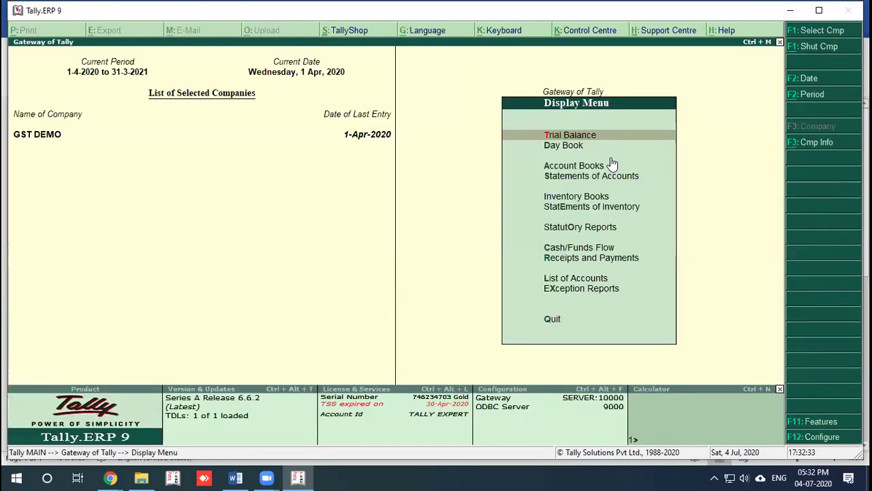
key("Down")
key("Down")
key("Down")
key("Down")
key("Down")
key("Down")
key("Return")
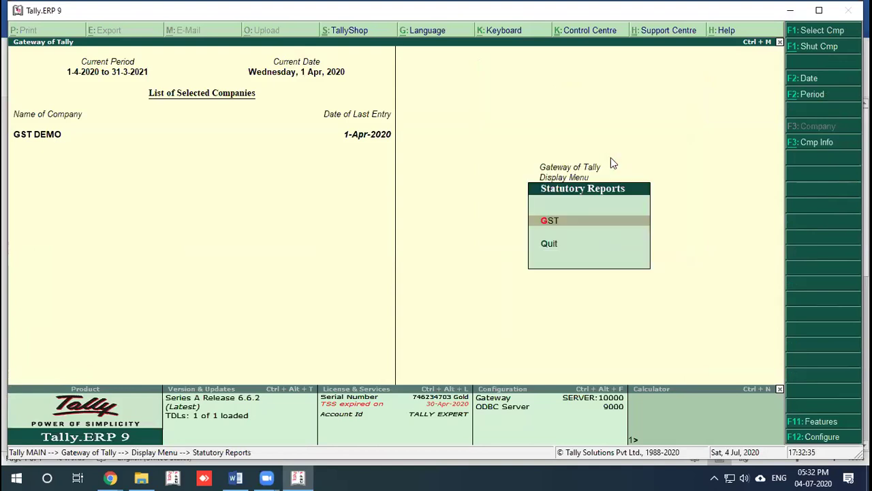
key("Return")
key("Return")
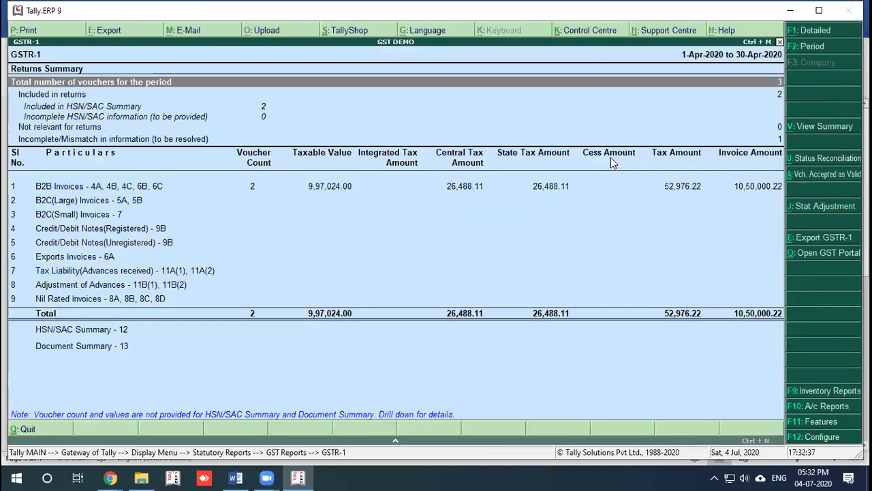
key("Down")
key("Down")
key("Down")
key("Down")
key("Down")
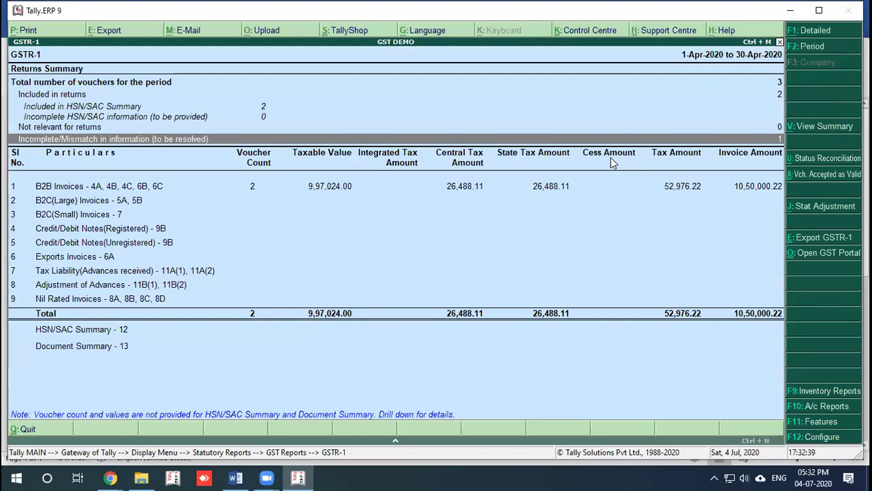
key("Return")
key("Down")
key("Up")
key("Return")
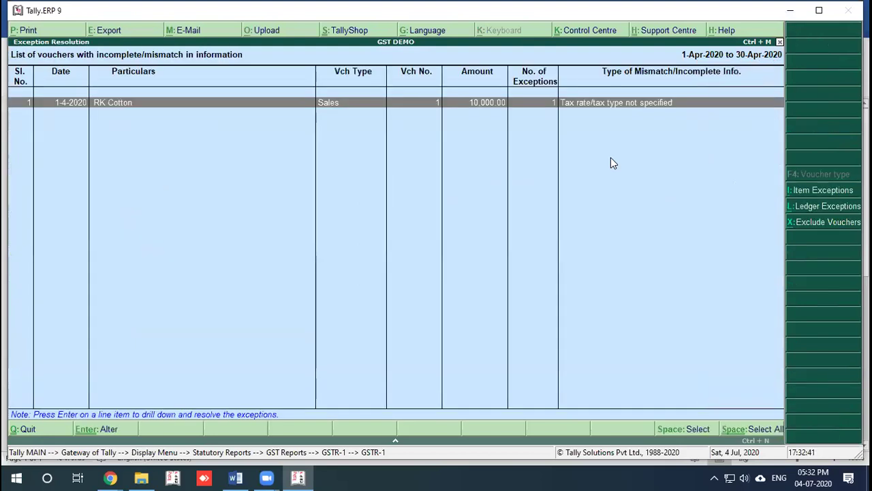
Step: Inspect RK Cotton's flagged voucher without changes, then bring up the GST Error notes document
key("Return")
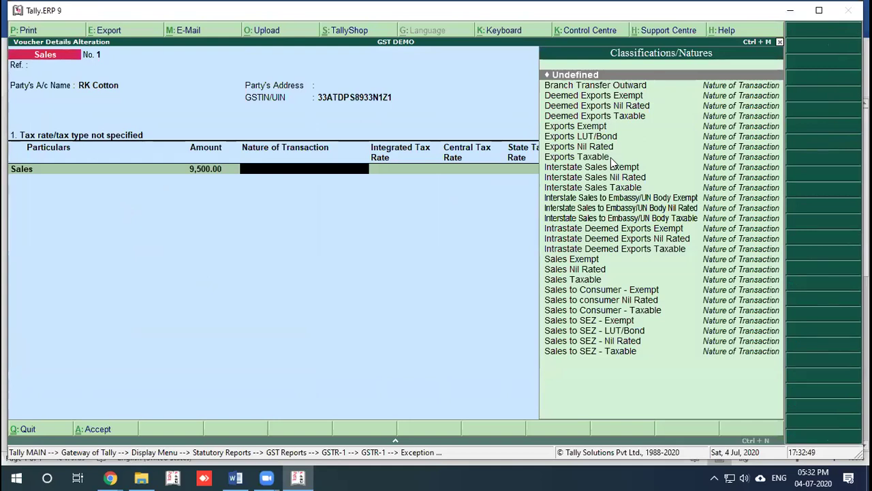
key("Escape")
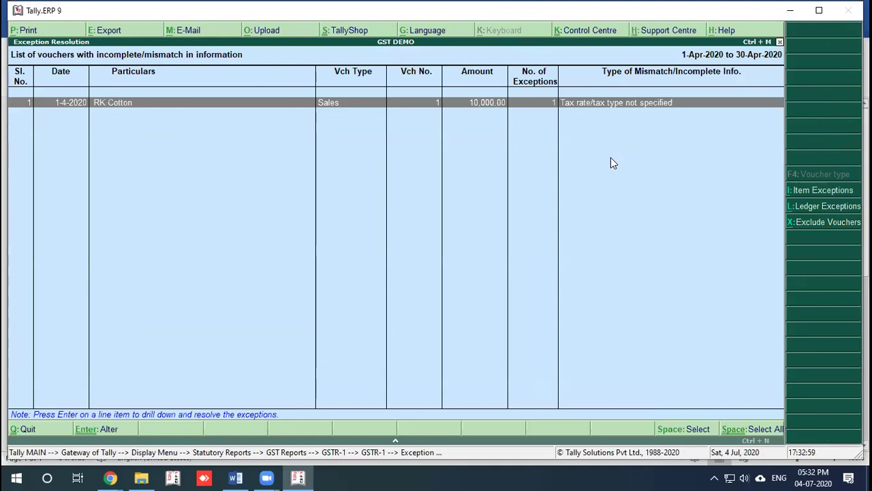
left_click(235, 477)
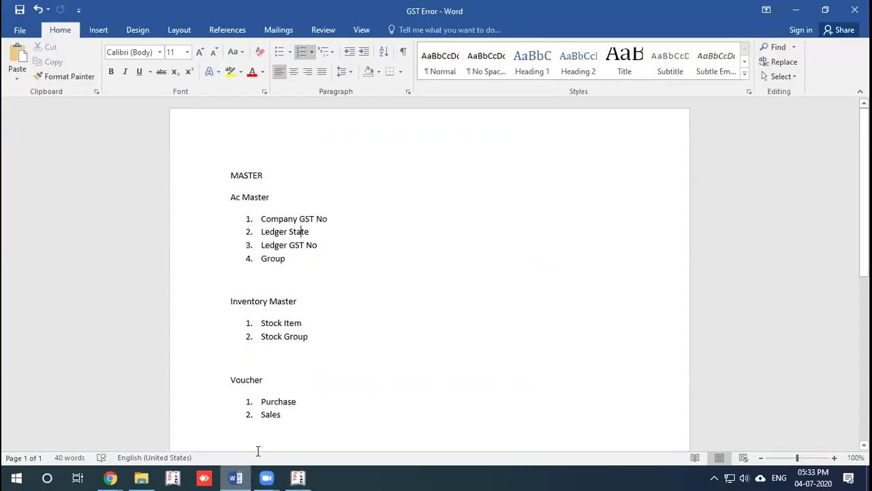
Step: Scroll the GST Error notes down to the GST Reports list, then return to Tally
scroll(299, 291, "down", 3)
scroll(299, 291, "down", 2)
left_click(282, 295)
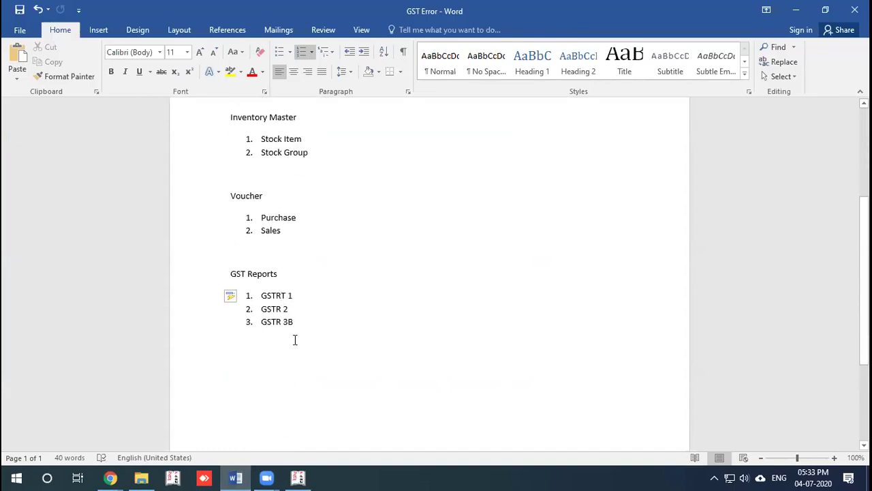
left_click(298, 477)
Step: Leave GSTR-1 and open the GSTR-3B returns summary from GST Reports
key("Escape")
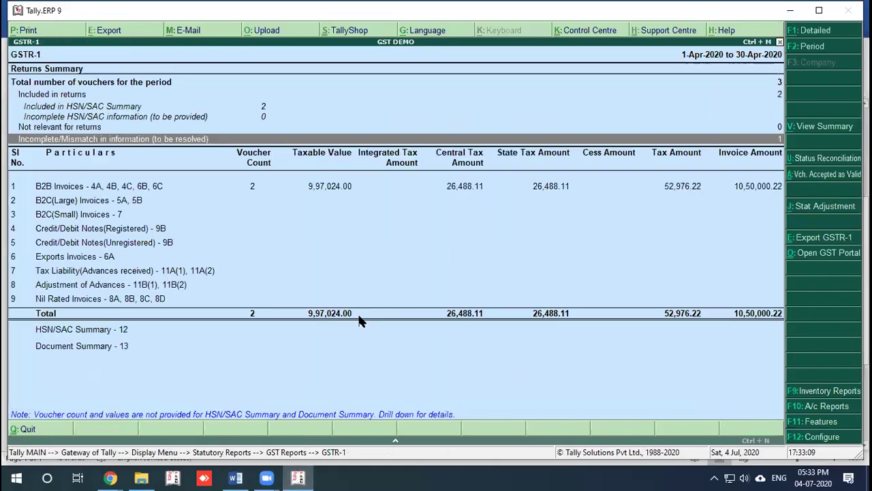
key("Escape")
left_click(549, 187)
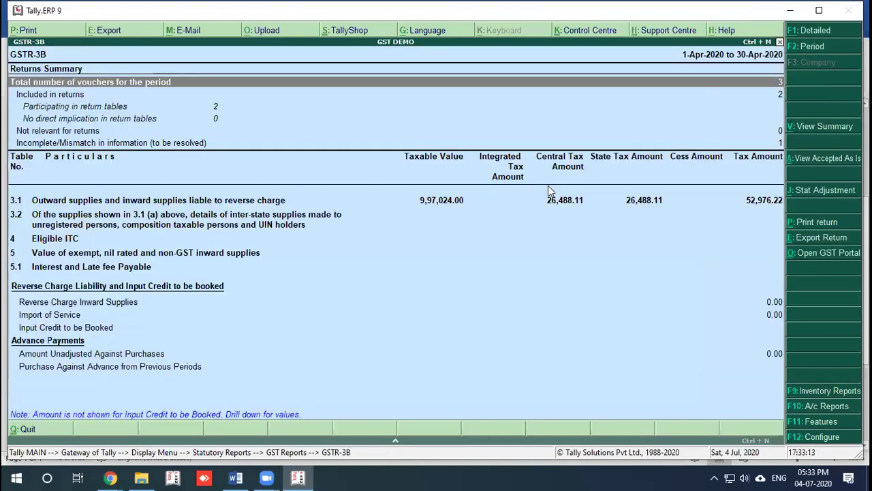
key("Down")
key("Down")
Step: Inspect the one Incomplete/Mismatch voucher's tax rate exception and back out without changes
key("Down")
key("Down")
key("Down")
key("Down")
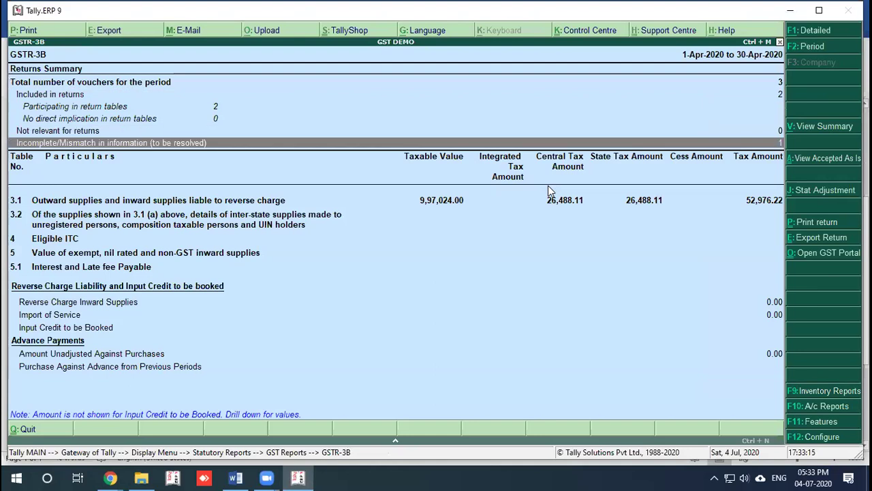
key("Up")
key("Return")
key("Down")
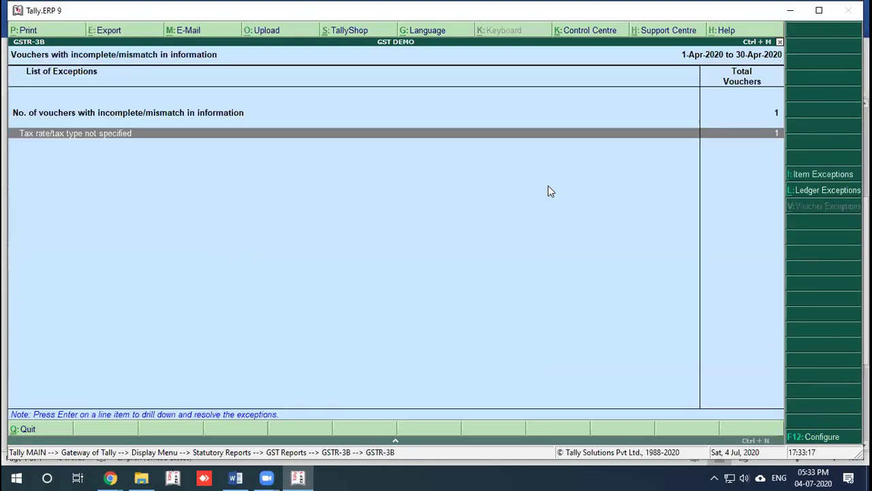
key("Return")
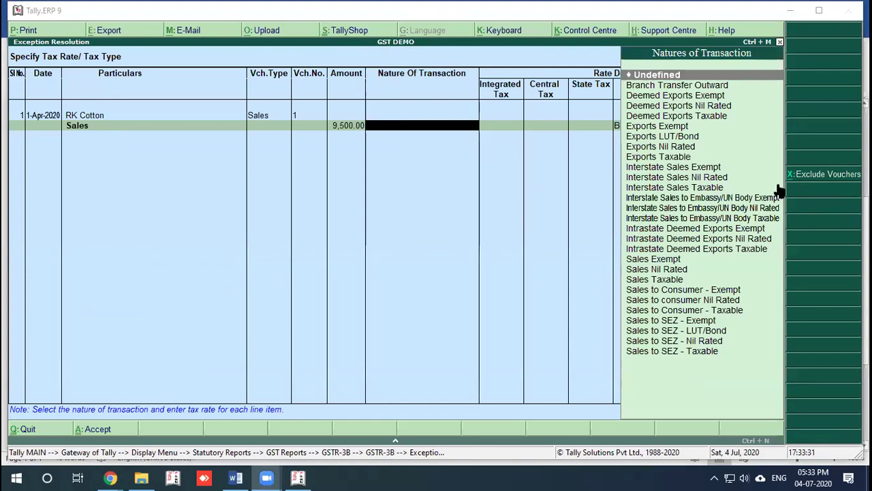
key("Escape")
key("Escape")
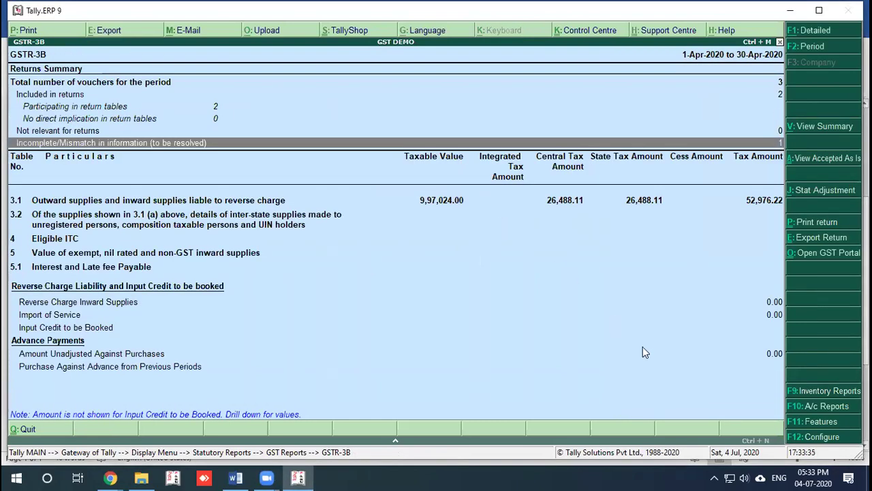
Step: Review the GSTR-3B configuration, including the allowed tax difference, leaving it unchanged
left_click(811, 436)
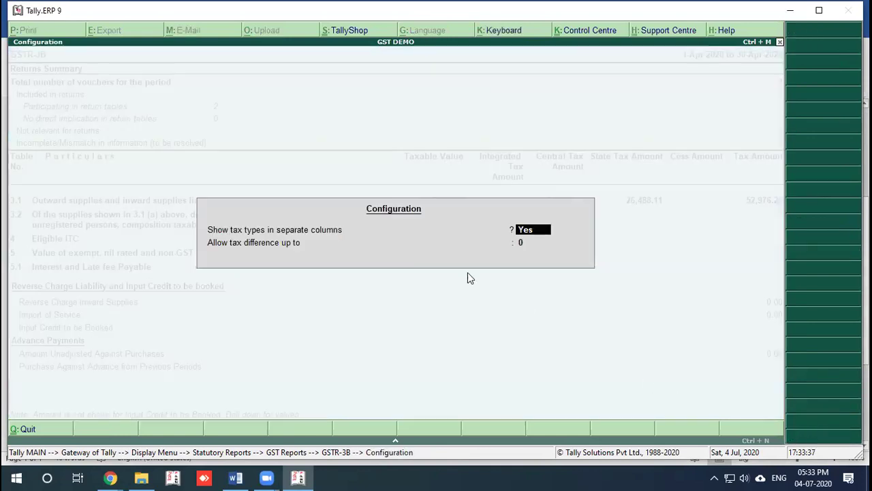
key("Return")
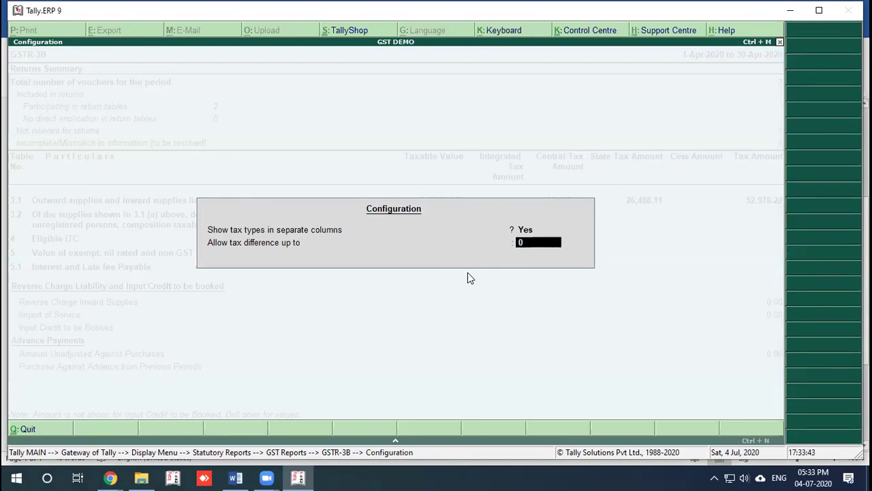
key("Return")
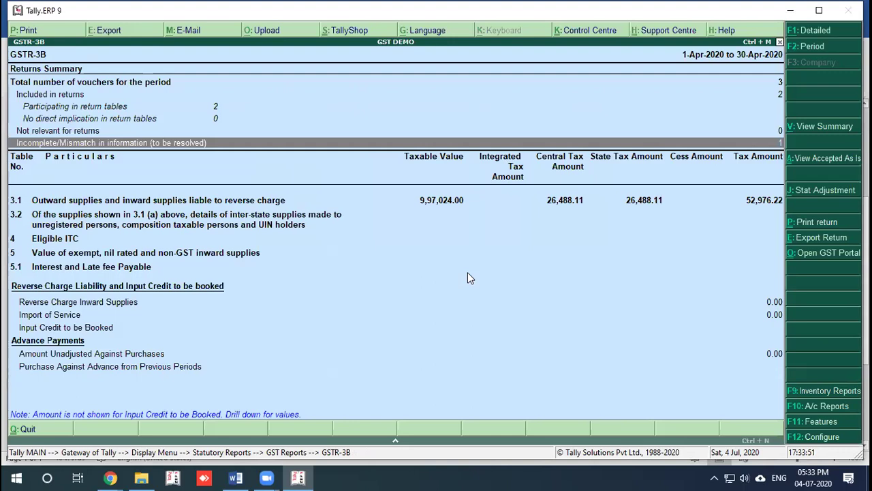
Step: Open the GSTR-3B export settings with Alt+E, keep Excel GSTR-3 format, then cancel
key("alt+e")
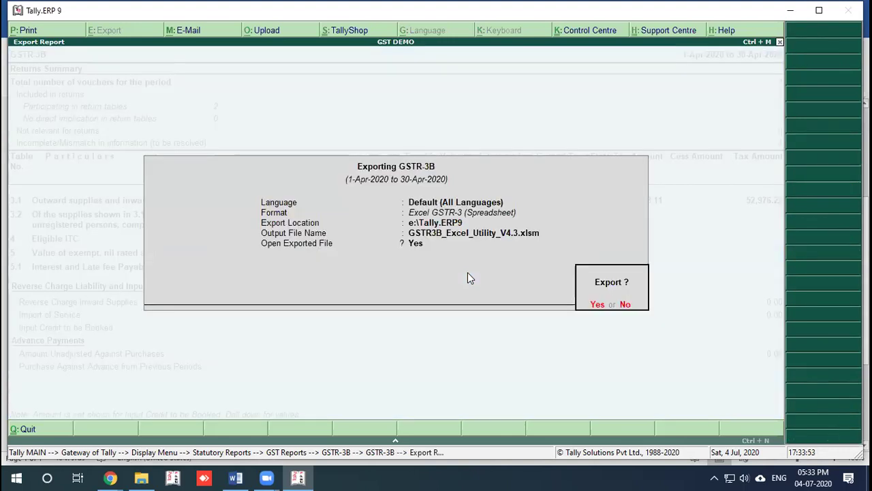
key("BackSpace")
key("Return")
key("Down")
key("Down")
key("Up")
key("Up")
key("Return")
key("Return")
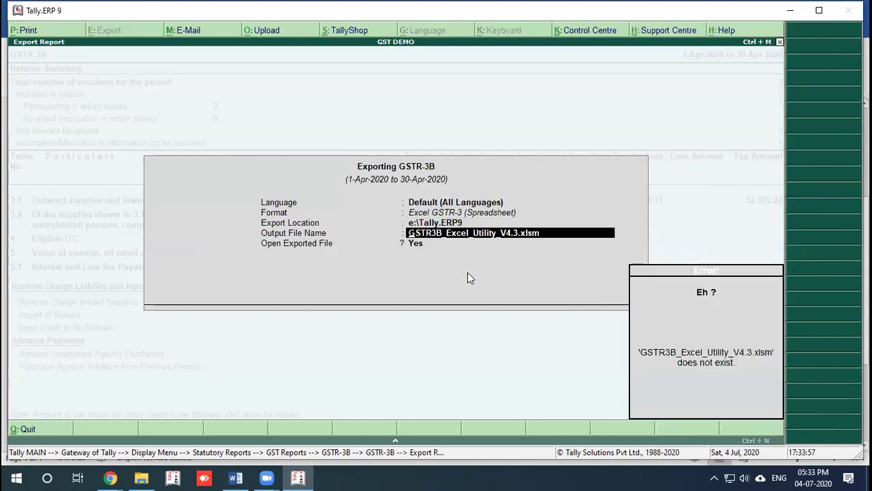
key("Escape")
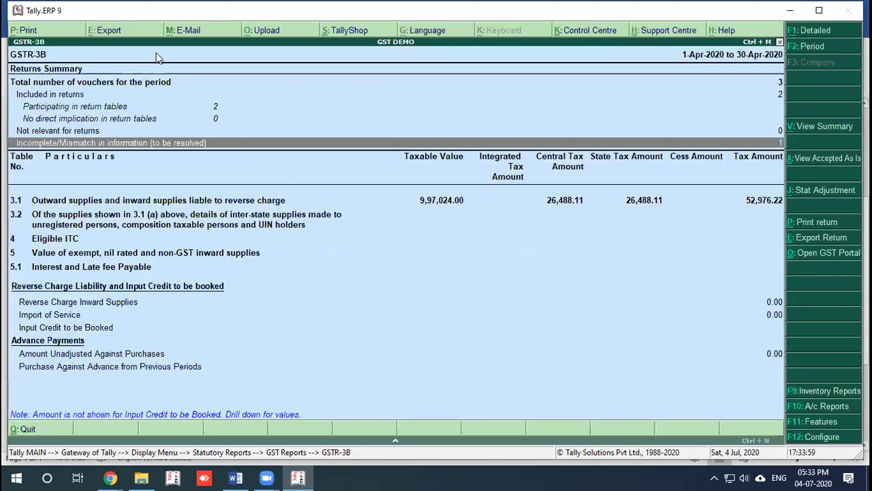
Step: Reopen export, switch format to JSON GSTR-3 and back to Excel GSTR-3, then close without exporting
left_click(121, 34)
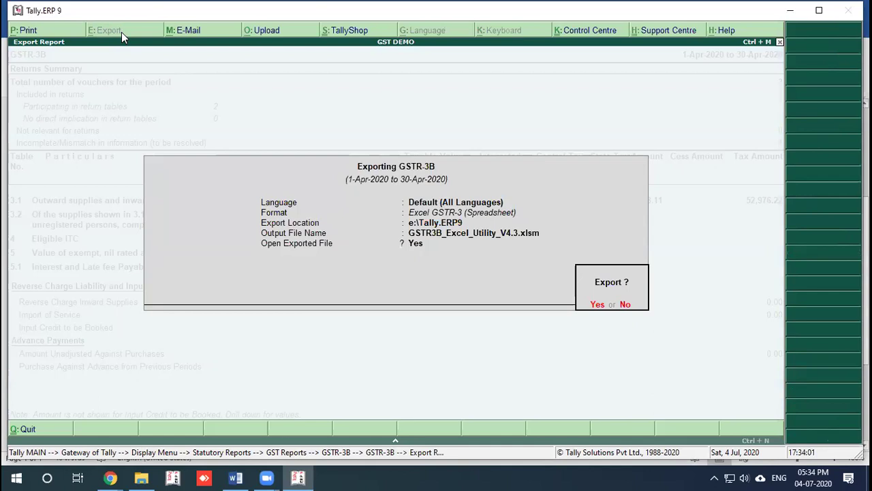
key("n")
key("Return")
key("Down")
key("Down")
key("Down")
key("Down")
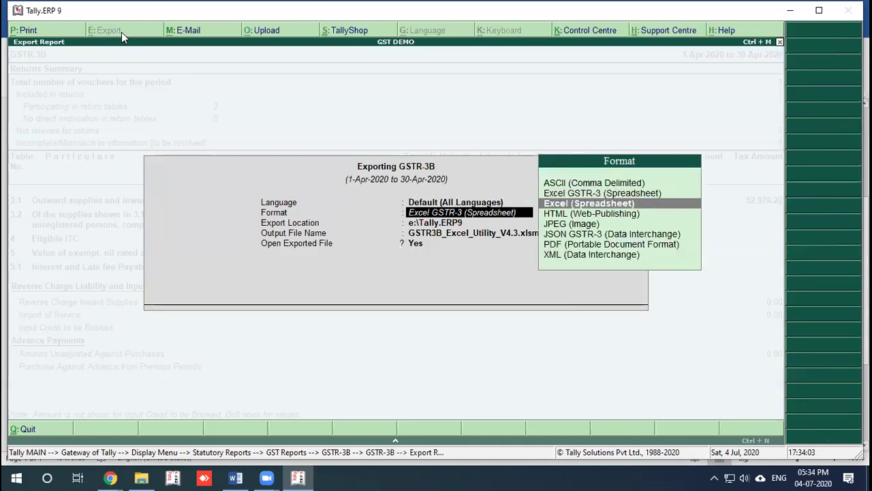
key("Return")
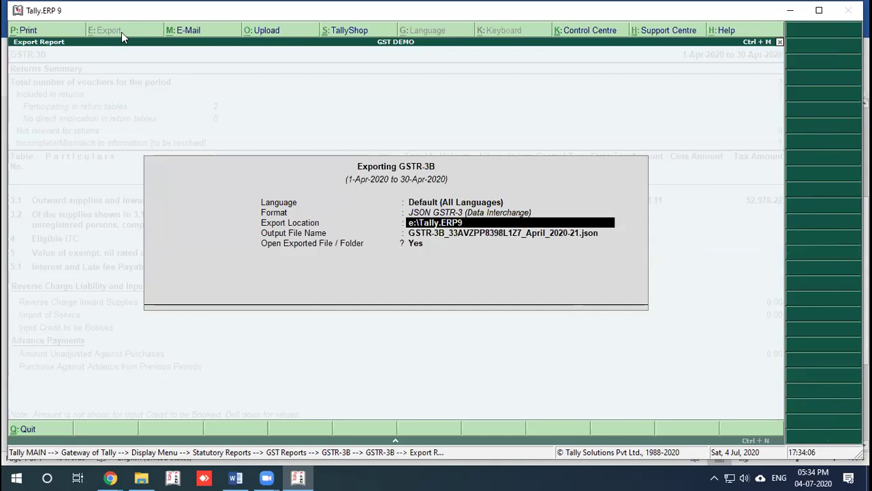
key("BackSpace")
key("Up")
key("Up")
key("Up")
key("Up")
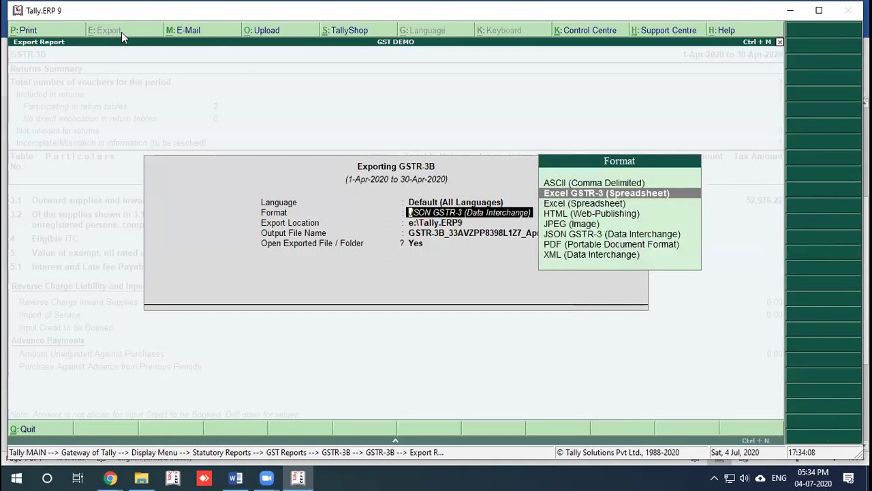
key("Return")
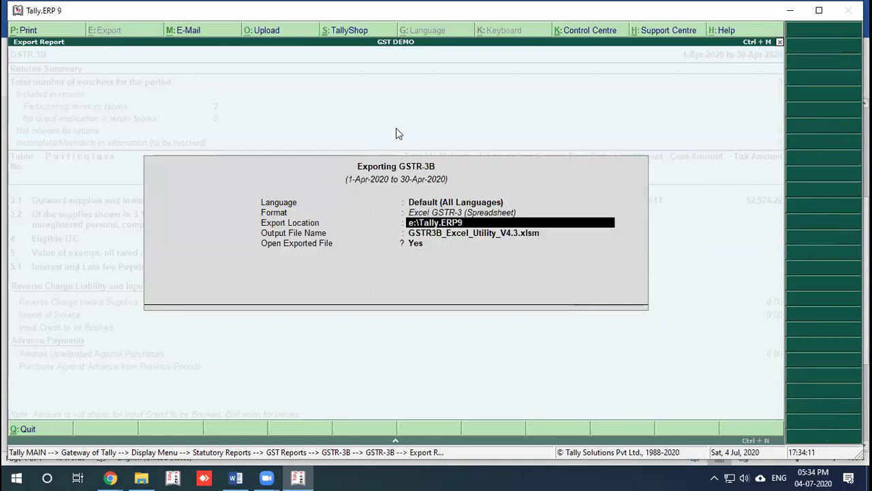
left_click(405, 111)
key("Escape")
key("Escape")
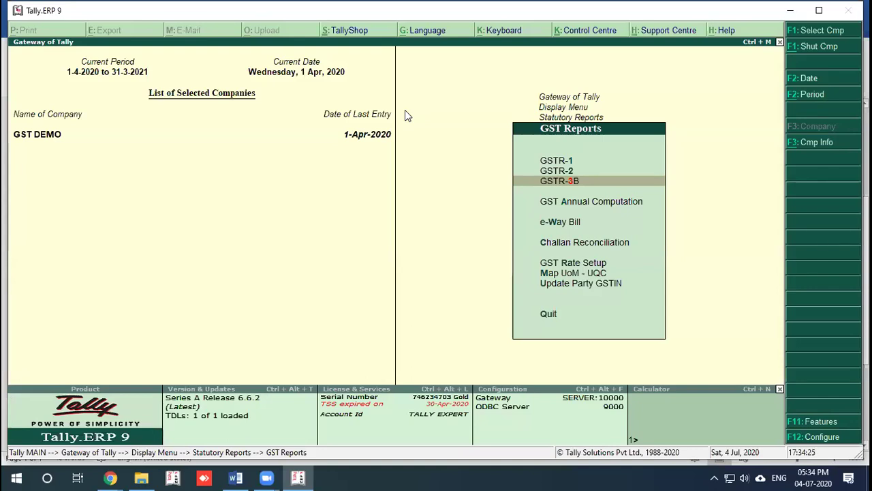
Step: Escape from the GST reports list, briefly reopened, out through the Display menu
key("Escape")
key("Return")
key("Down")
key("Down")
key("Down")
key("Down")
key("Down")
key("Down")
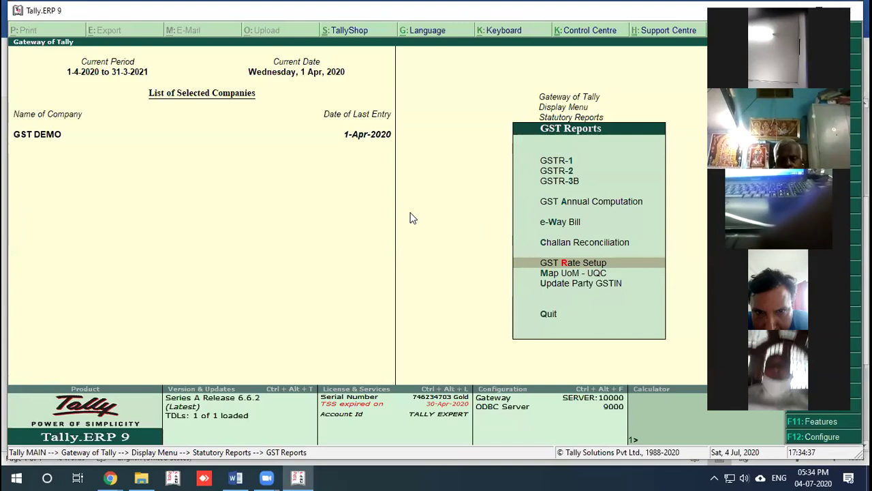
key("Escape")
key("Escape")
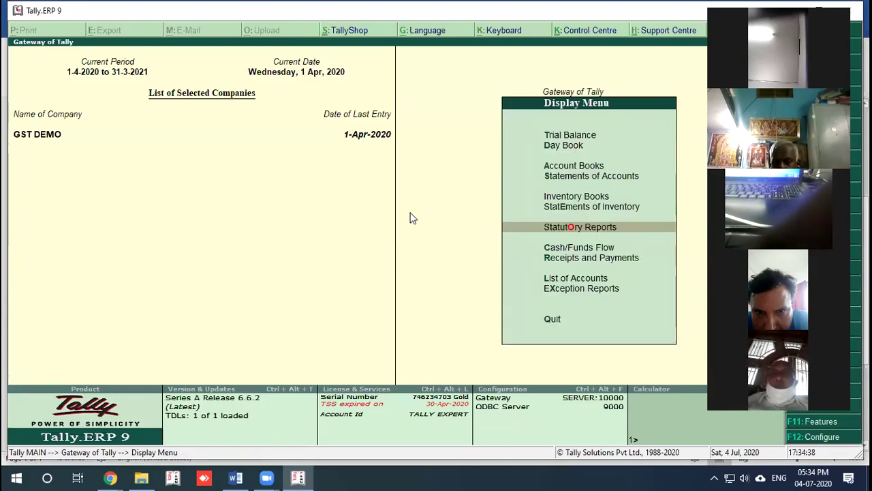
key("Escape")
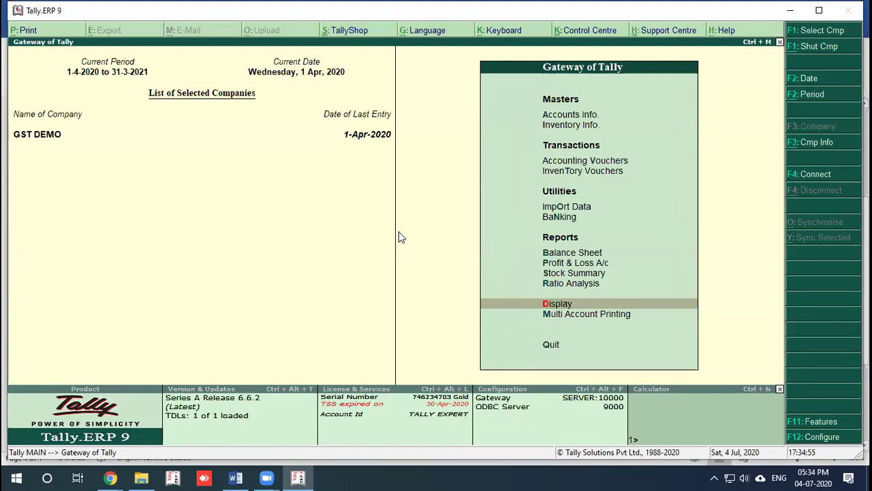
Step: Start a ledger 'EXEMPT SALES' under Sales Accounts with nature of transaction Sales Exempt
key("a")
key("l")
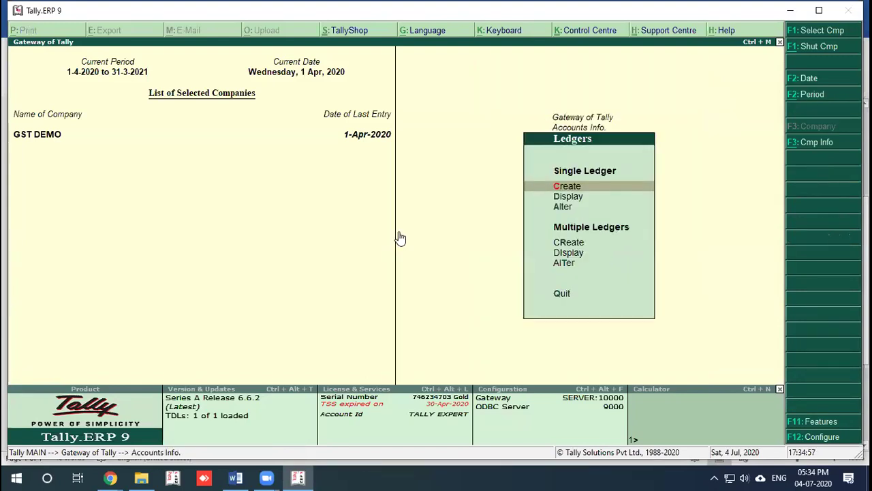
type("c")
type("E")
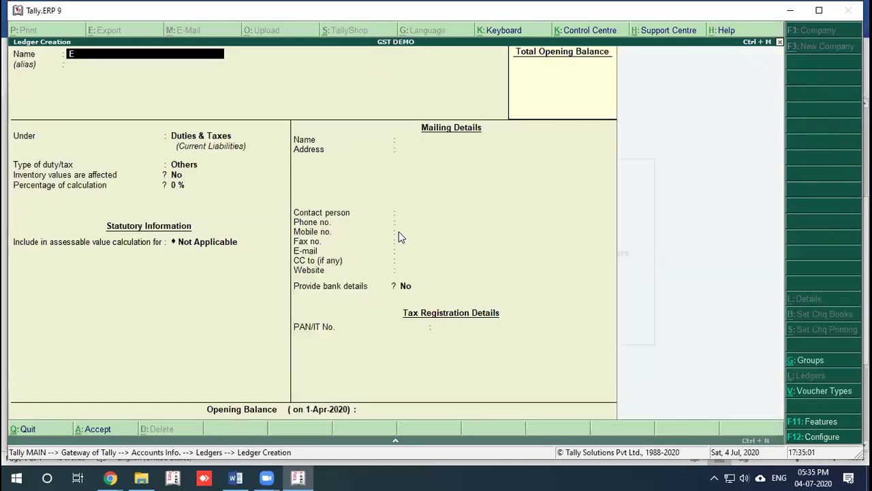
type("XEMPT SALES")
key("Return")
type("sa")
key("Return")
key("Return")
key("Return")
key("Return")
type("ysa")
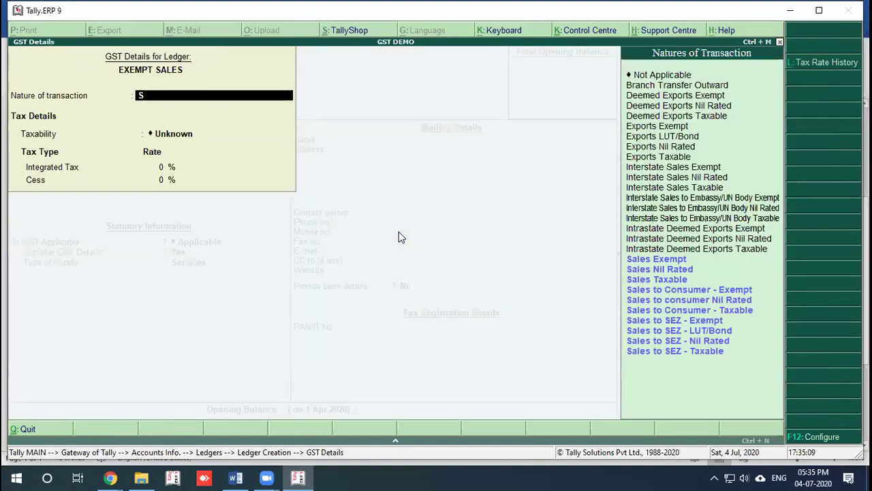
key("Return")
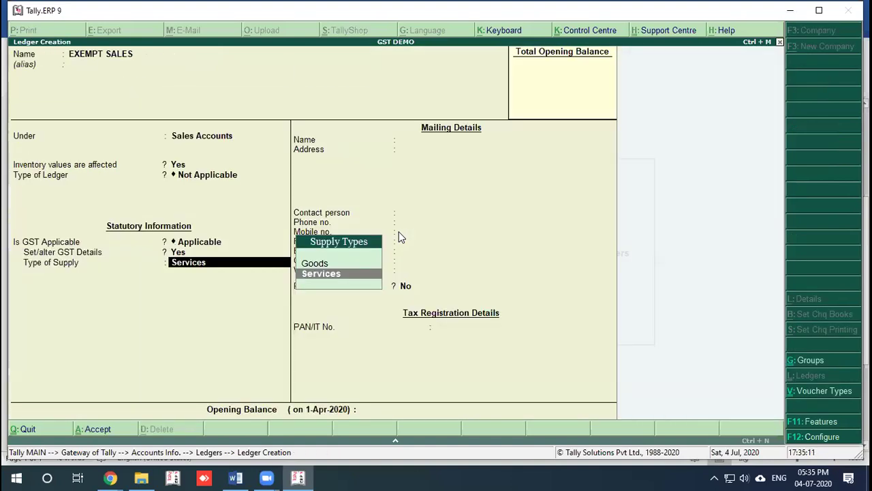
Step: Revisit the ledger's GST details, then discard the new ledger and close the ledgers menu
key("BackSpace")
key("Return")
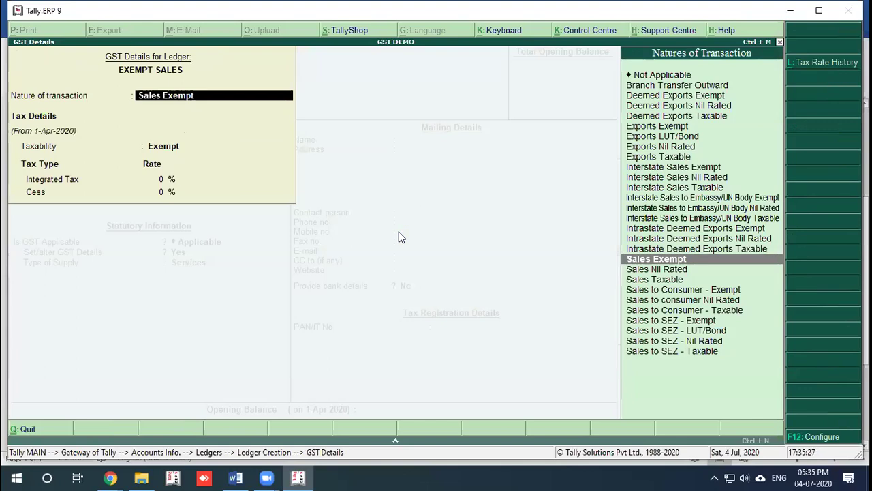
key("Escape")
key("Return")
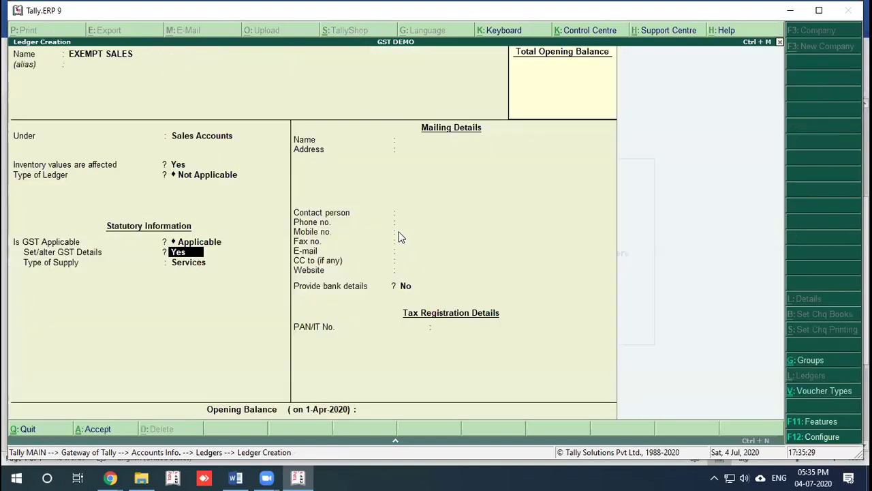
key("Escape")
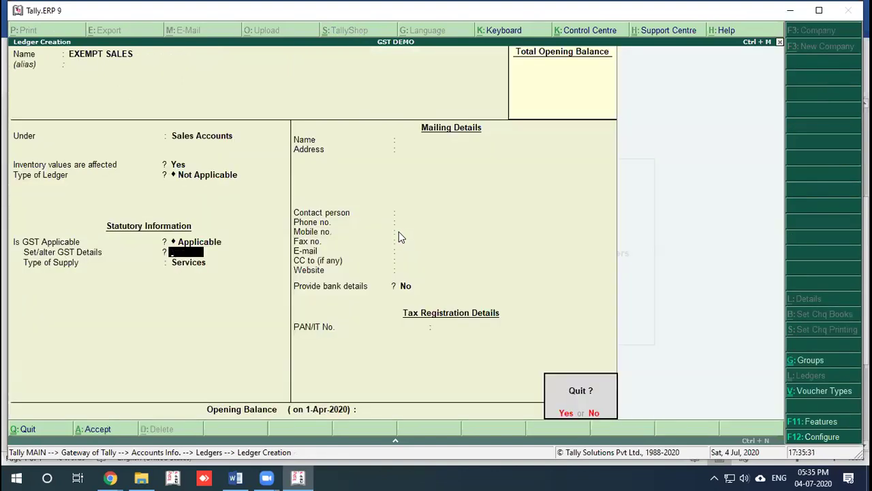
key("Return")
key("Escape")
key("Escape")
key("Escape")
key("Escape")
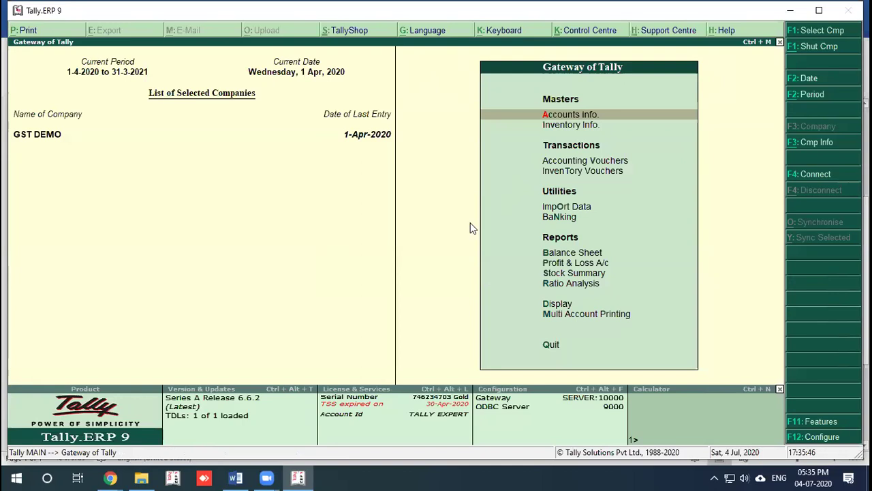
key("d")
key("a")
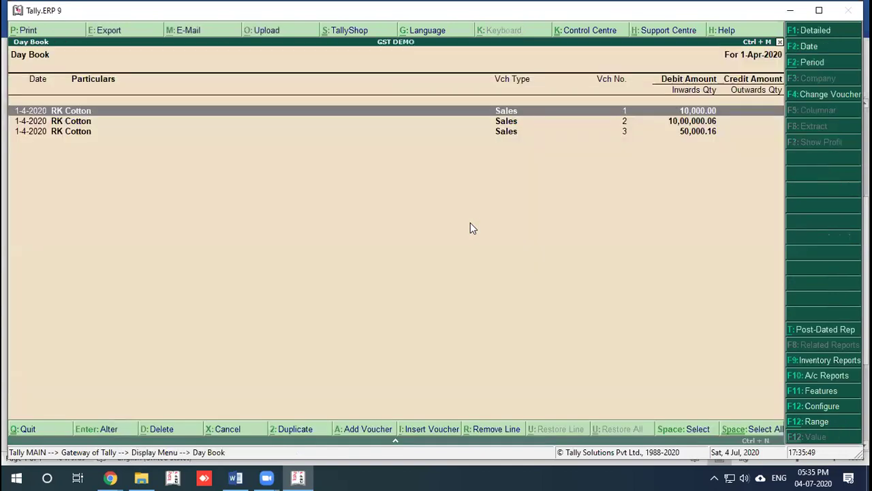
key("Down")
key("Return")
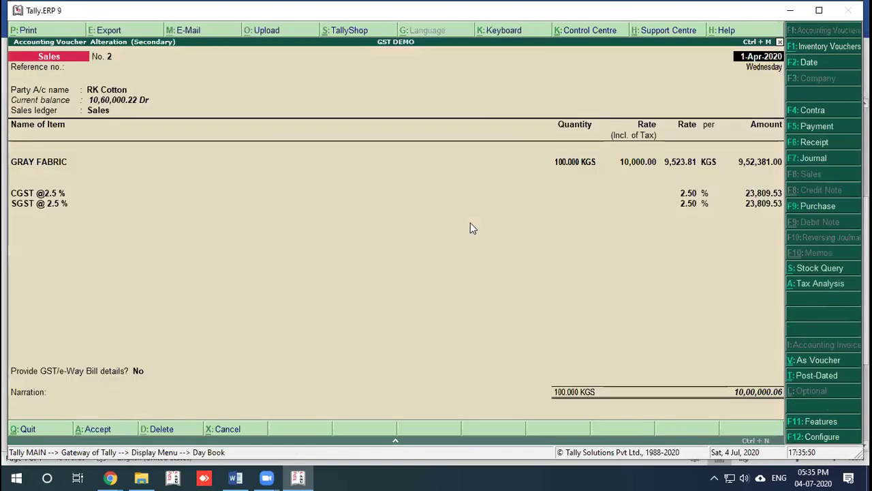
left_click(138, 372)
key("Down")
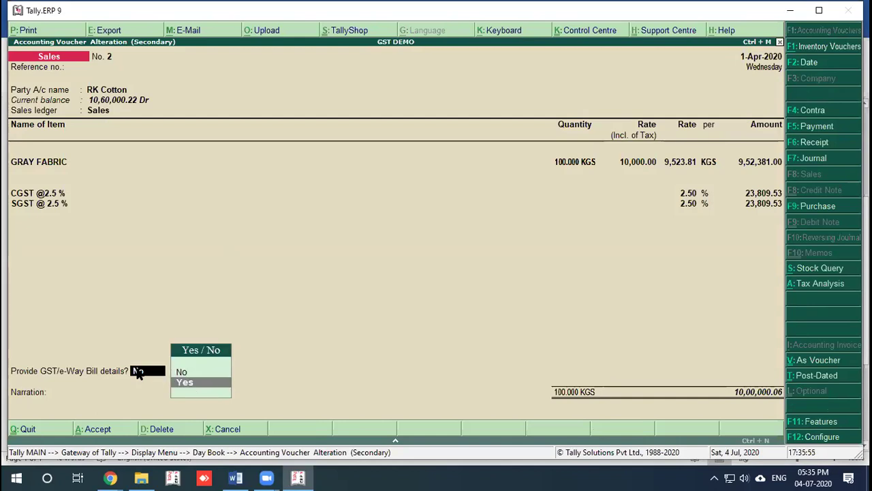
key("Return")
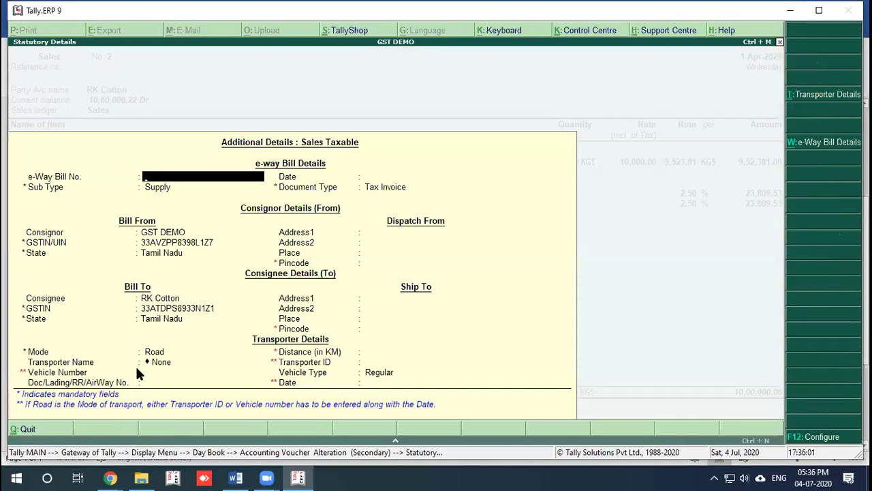
key("Escape")
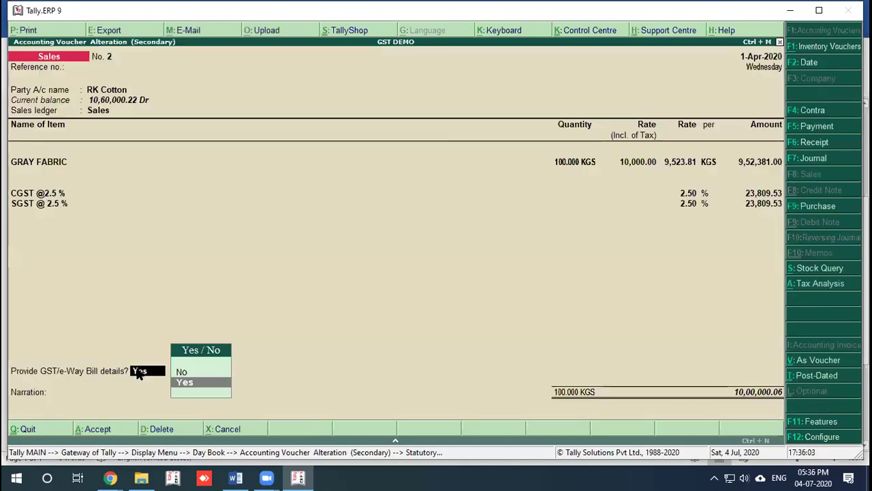
key("Escape")
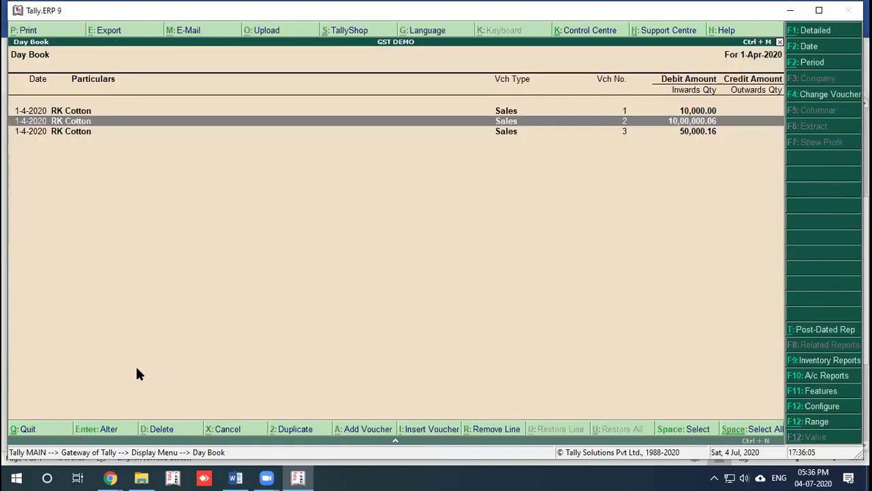
key("Escape")
key("Escape")
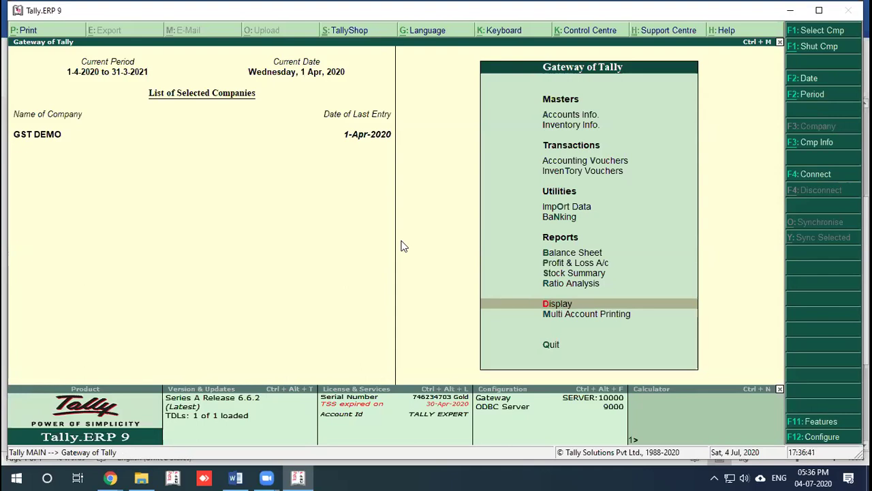
Step: Open GSTR-1 from Display > GST reports and drill into the incomplete/mismatch vouchers
key("Return")
key("Return")
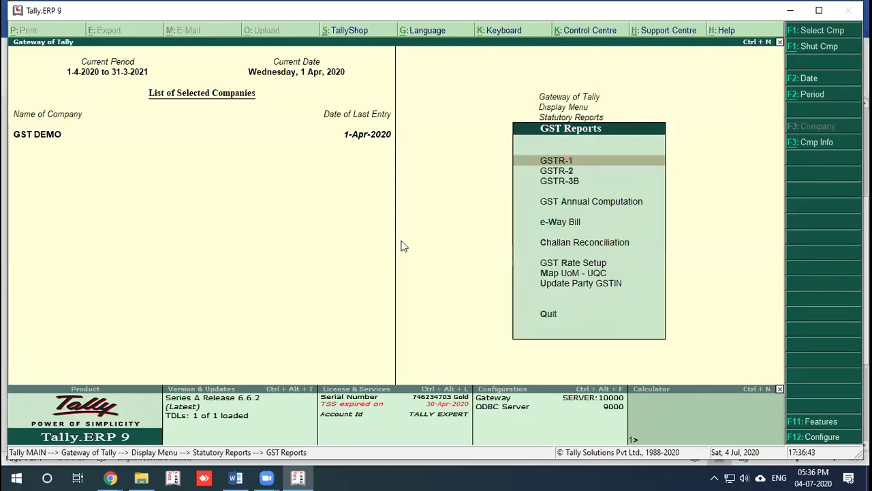
key("Return")
key("Down")
key("Down")
key("Down")
key("Down")
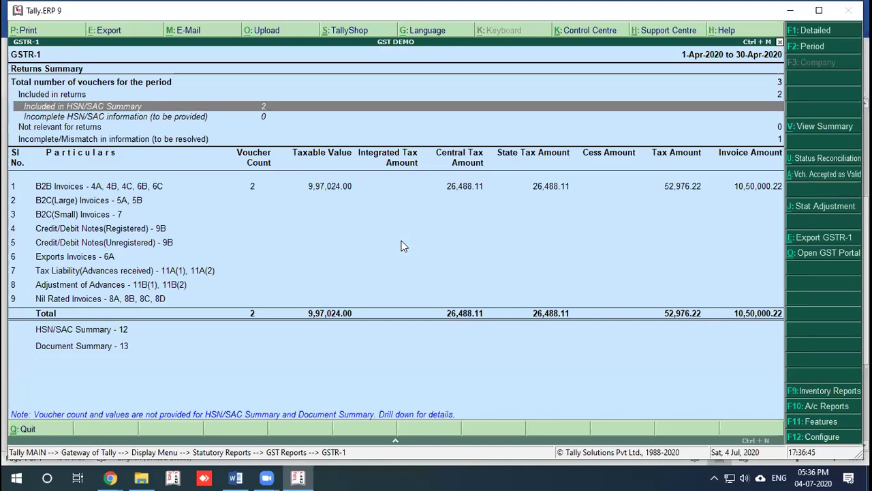
key("Return")
key("Return")
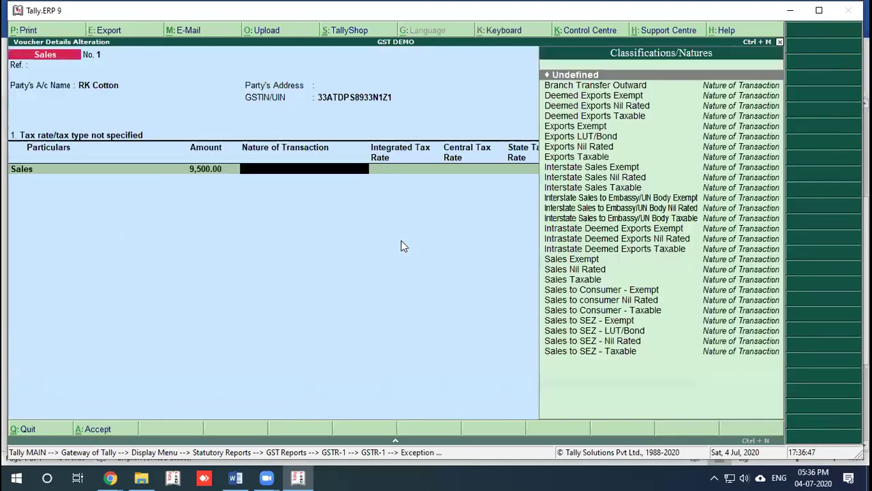
Step: Set the sales line's nature of transaction to Sales Taxable, then quit back to the exception list
type("SA")
key("Down")
key("Down")
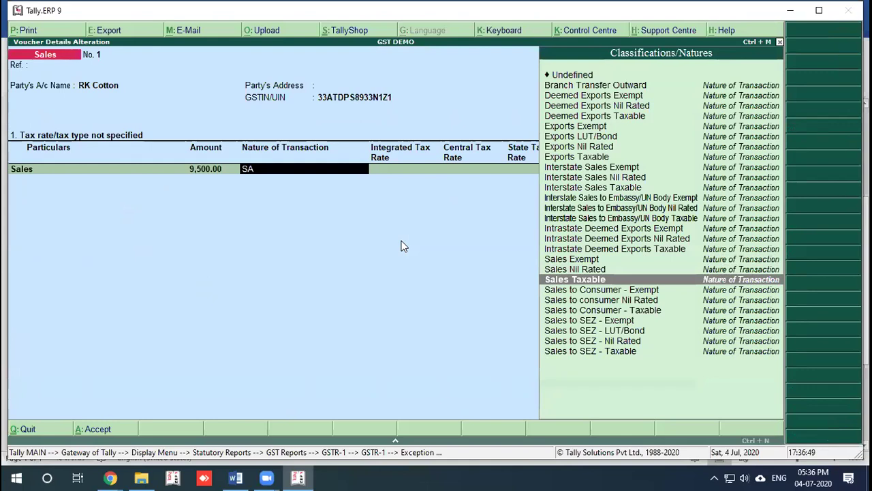
key("Return")
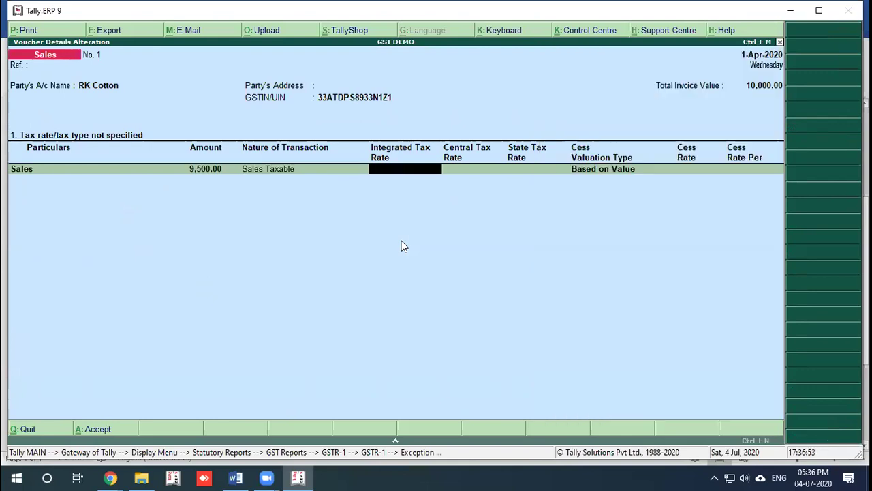
key("Escape")
key("y")
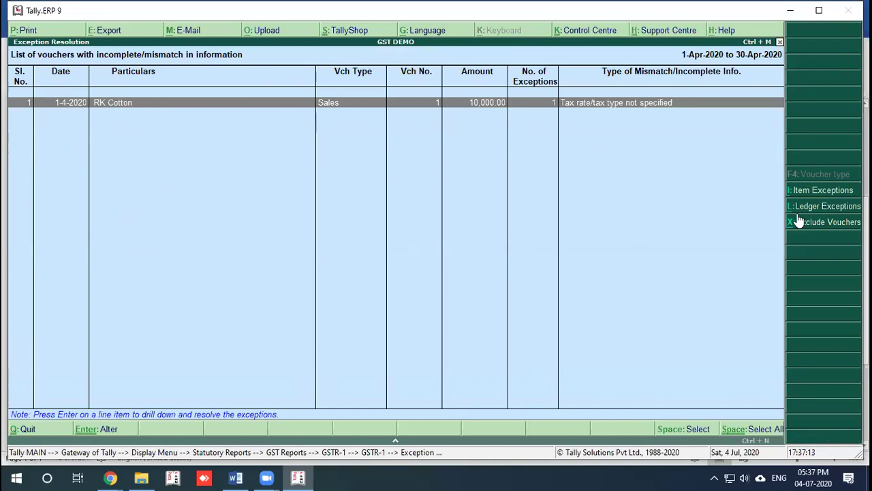
Step: Return to GSTR-1's exception list showing 'Tax rate/tax type not specified', then bring the video meeting window forward
key("Escape")
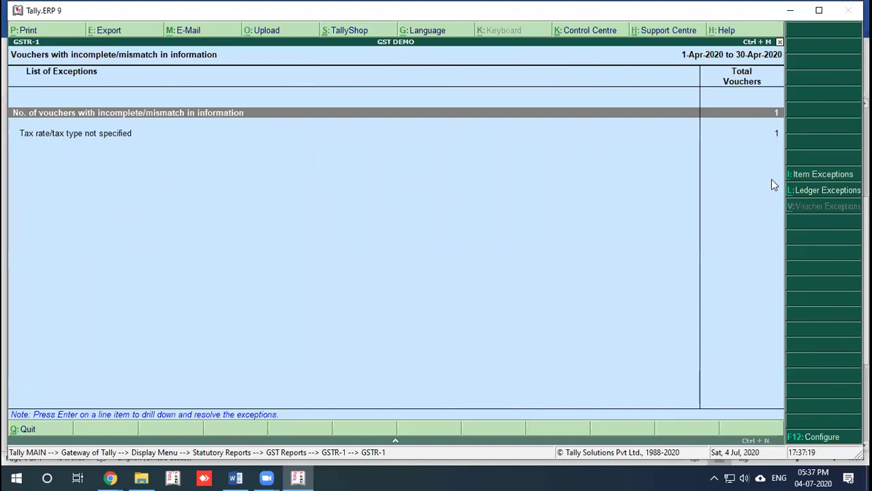
left_click(395, 441)
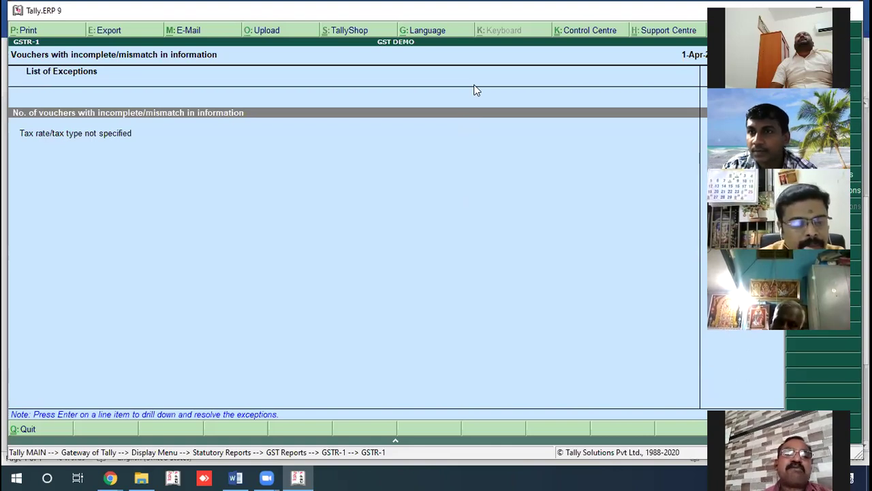
left_click(475, 13)
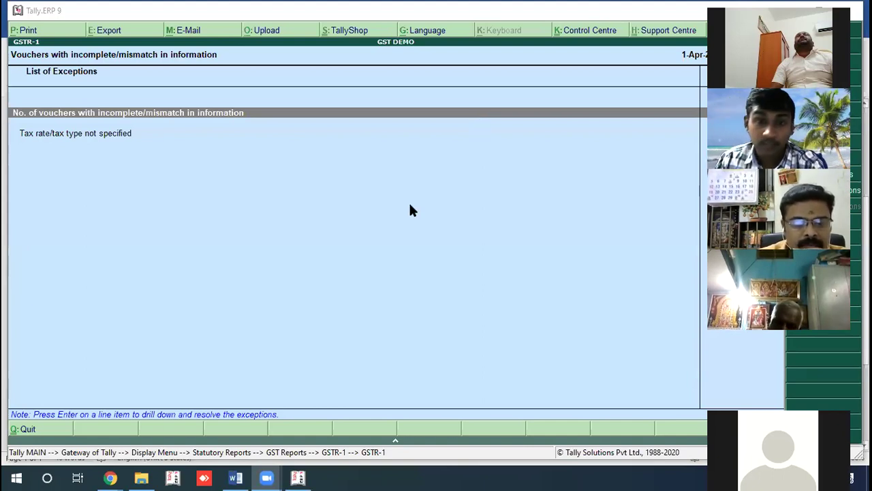
Step: View GSTR-1's HSN/SAC Summary for FABRIC and YARN, return to the summary, and switch to PowerPoint
key("Escape")
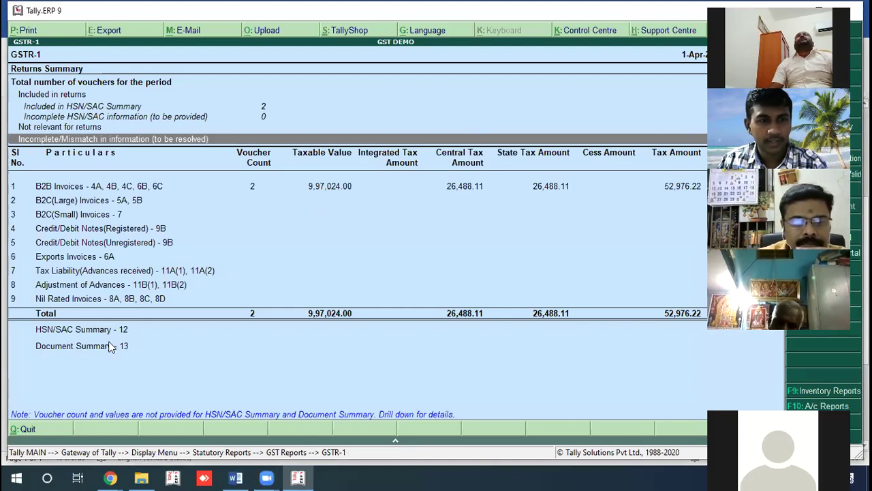
left_click(102, 332)
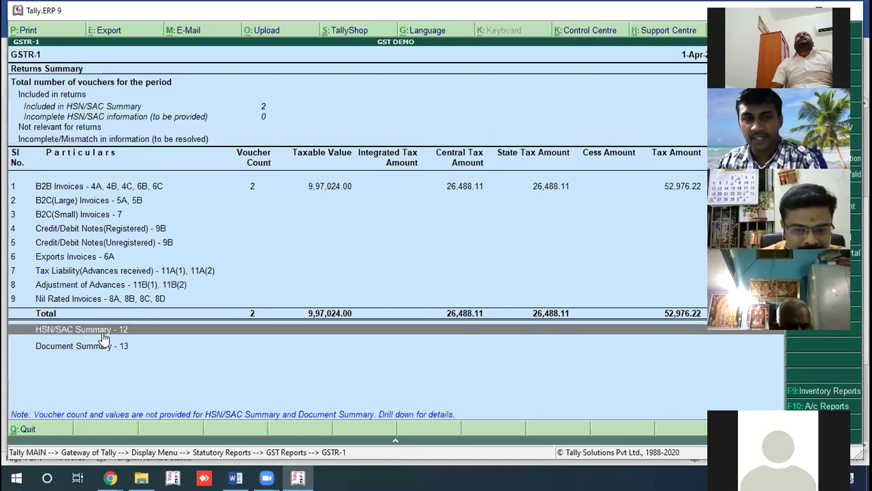
left_click(104, 337)
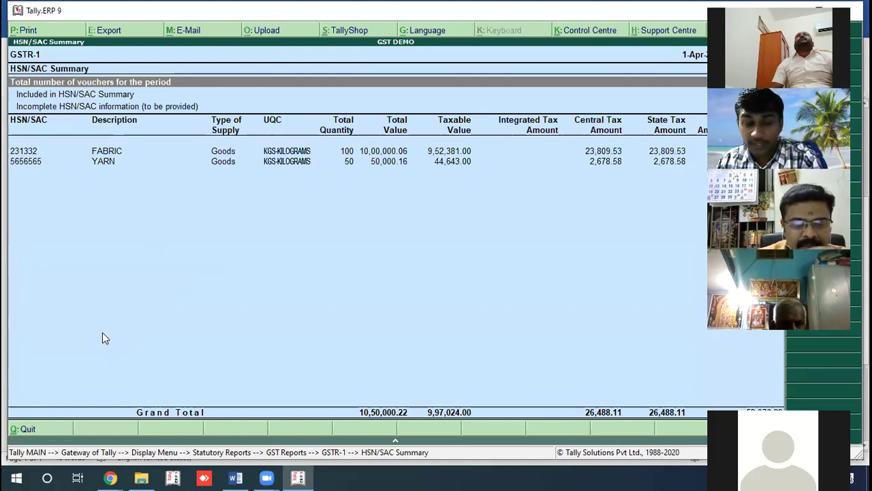
key("Escape")
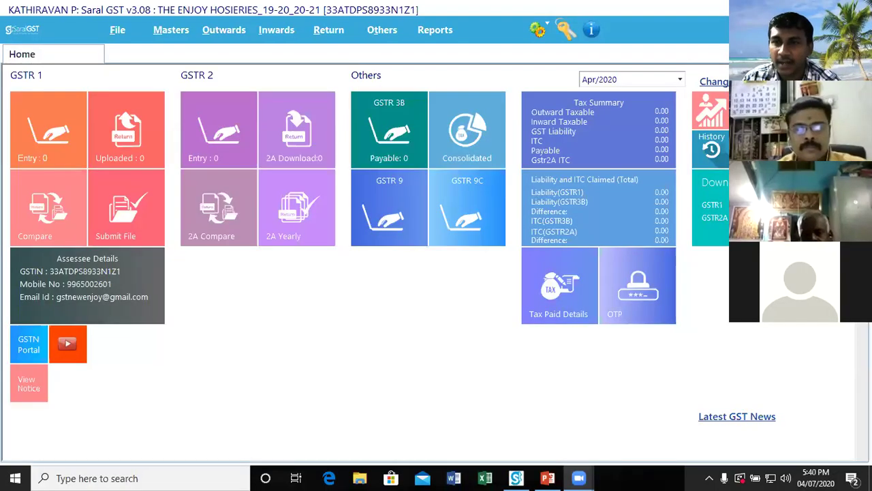
key("alt+Tab")
key("alt+Tab")
key("alt+Tab")
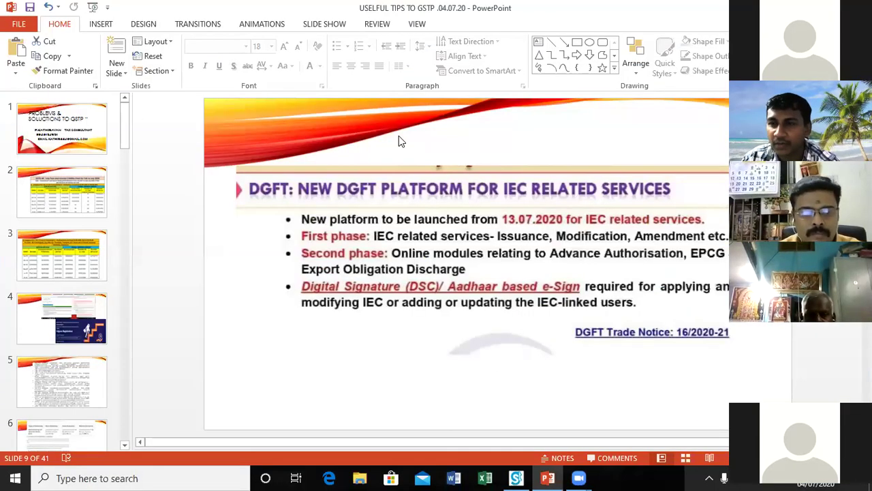
Step: Scroll the thumbnail pane back up and select slide 1, 'Problems & Solutions to GSTP'
scroll(2, 275, "down", 5)
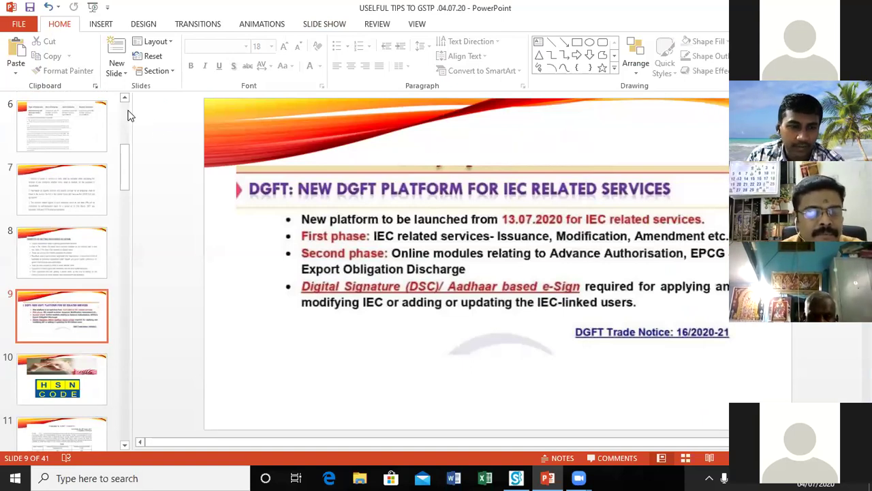
scroll(125, 114, "up", 5)
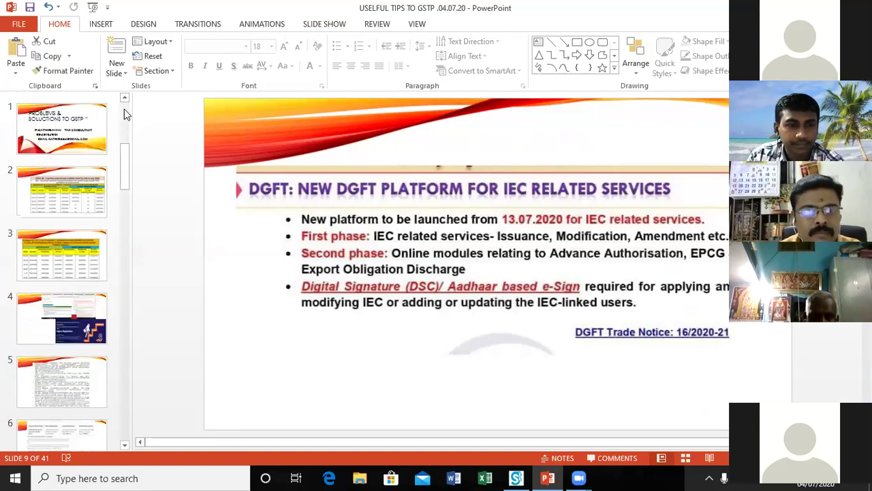
left_click(73, 122)
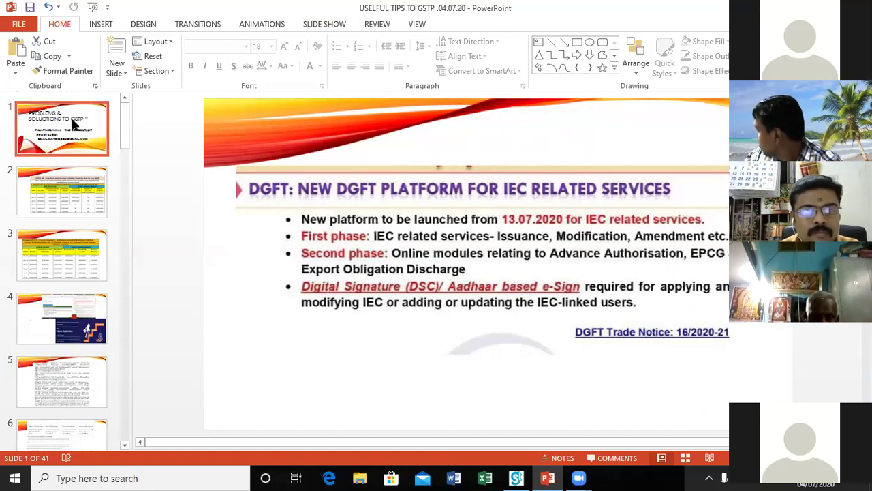
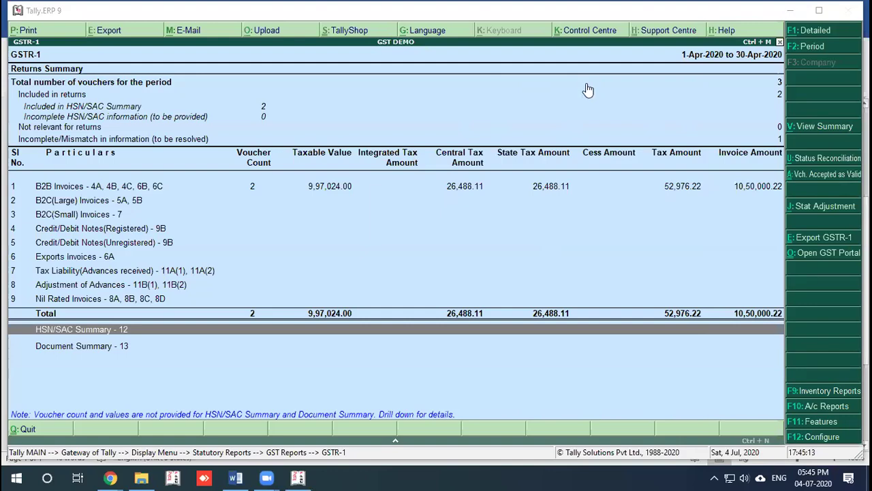
Step: Paste the GSTR-1 summary screenshot on a new line below GSTR 3B in the GST Error document
left_click(235, 478)
left_click(335, 328)
key("Return")
key("Return")
key("Return")
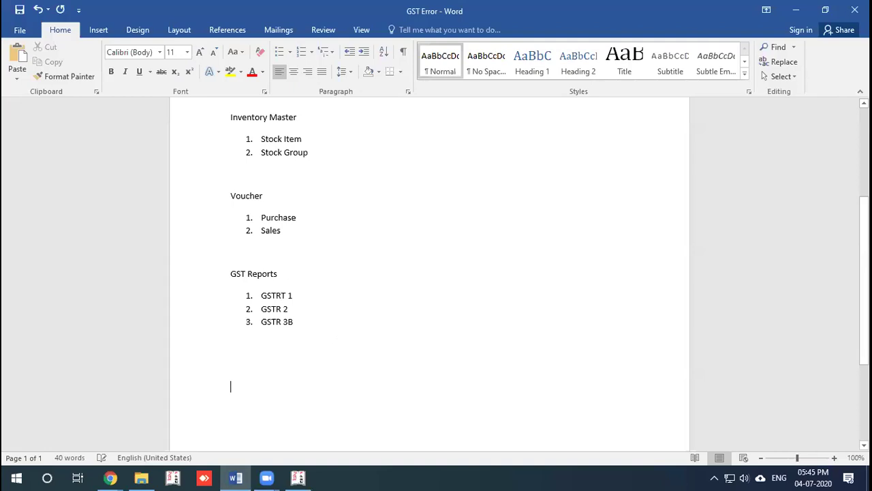
key("ctrl+v")
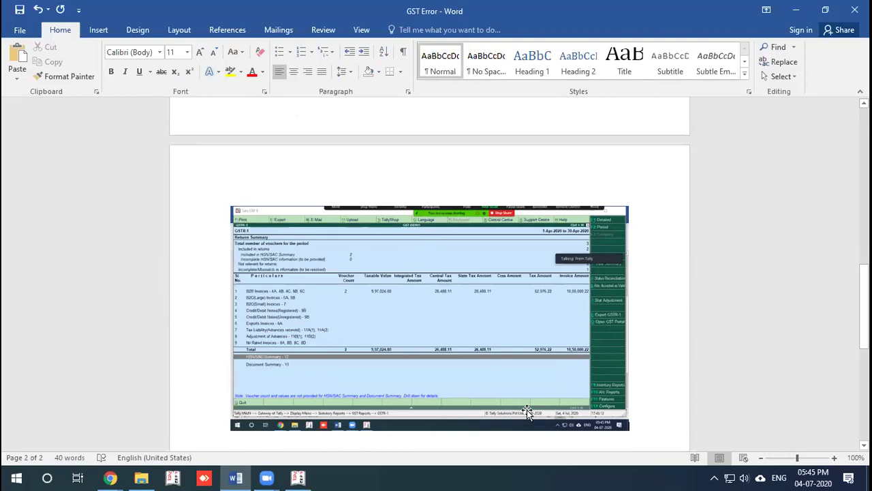
scroll(527, 410, "up", 1)
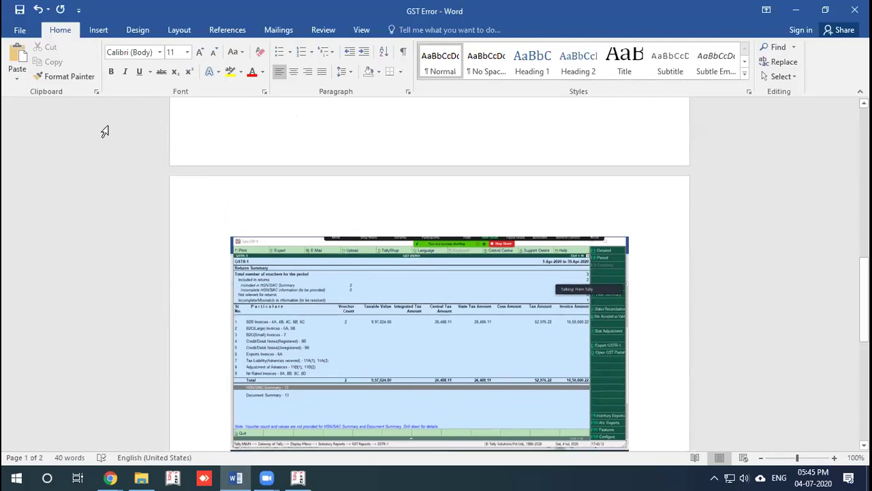
left_click(19, 29)
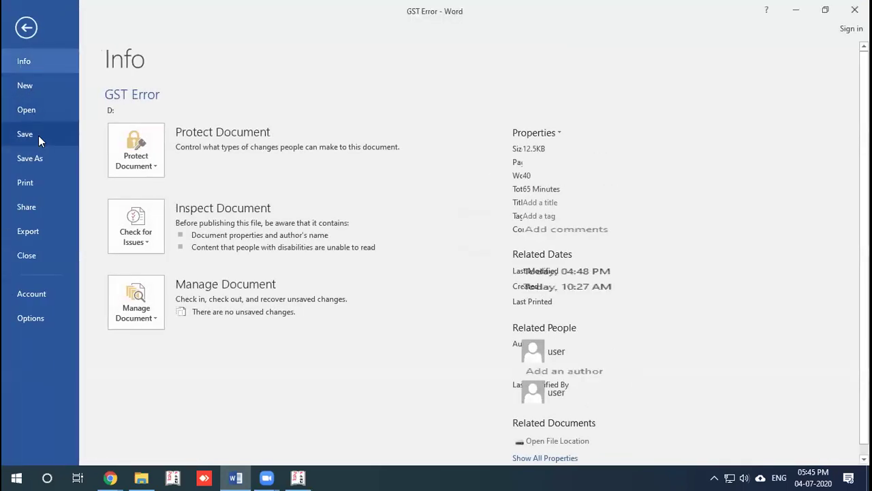
Step: Select the pasted screenshot, then bring up Save As with the full browse window
left_click(38, 135)
left_click(401, 197)
left_click(388, 147)
left_click(20, 31)
left_click(40, 156)
left_click(148, 140)
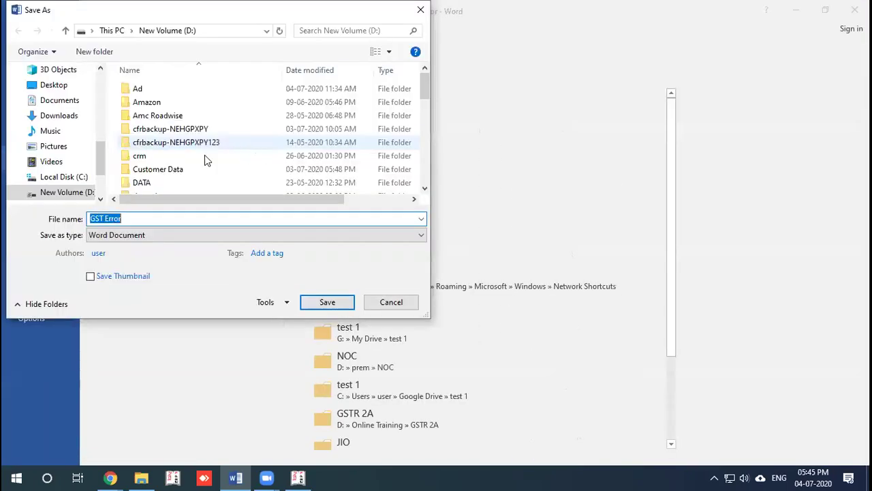
Step: Save the document to the Desktop as '04-07-2020- PREM MEETING'
left_click(68, 86)
left_click(122, 220)
key("ctrl+a")
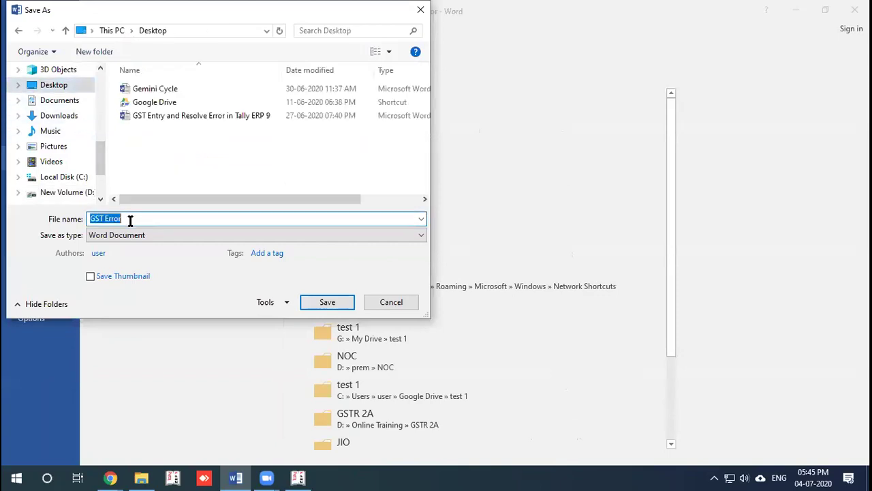
type("04-07-2020- prem MEETINT")
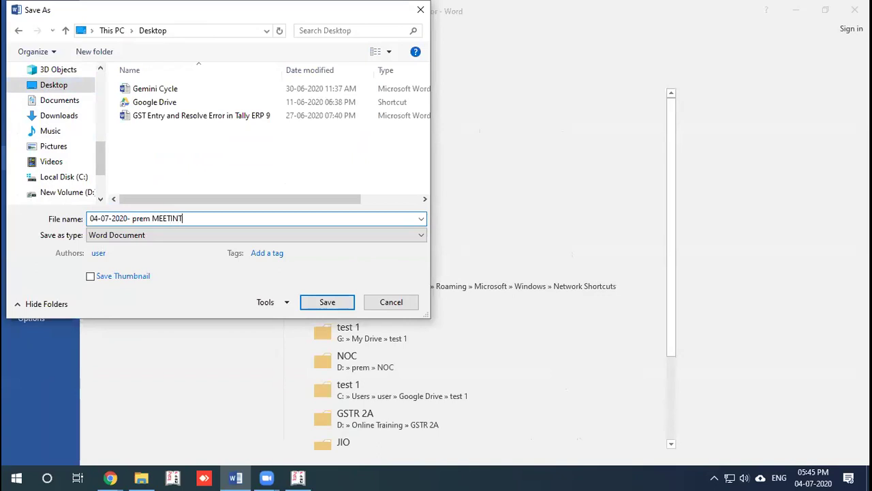
key("BackSpace")
key("BackSpace")
key("BackSpace")
key("BackSpace")
key("BackSpace")
key("BackSpace")
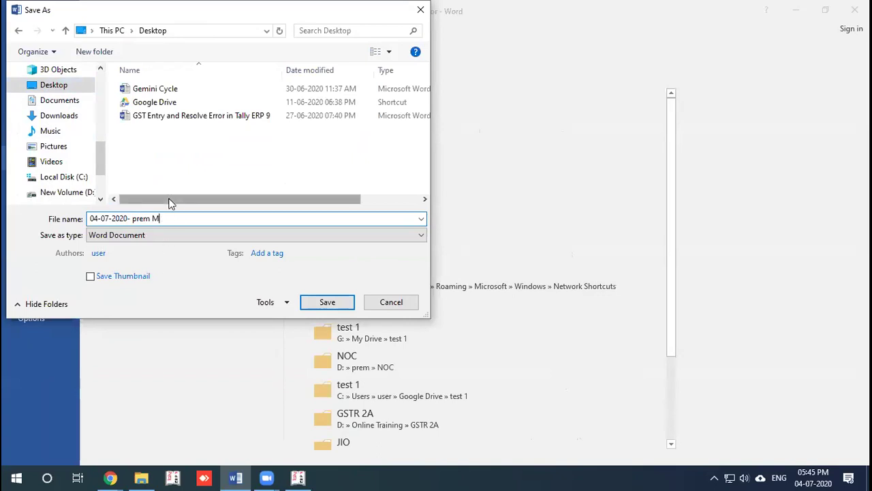
key("BackSpace")
key("BackSpace")
key("BackSpace")
key("BackSpace")
key("BackSpace")
key("BackSpace")
type("PREM")
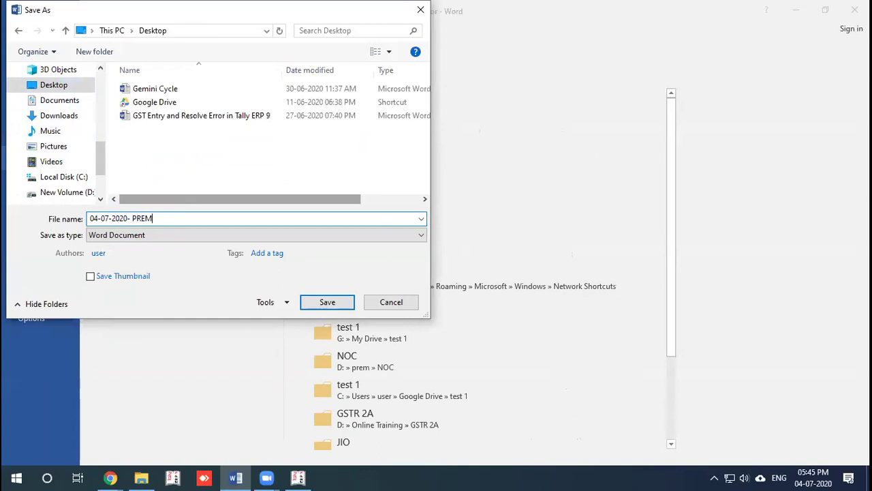
type(" MEETING")
left_click(321, 302)
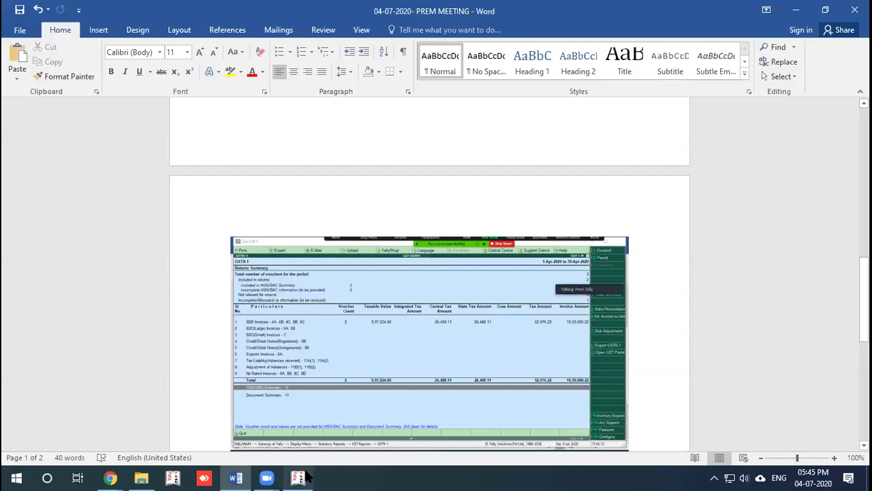
left_click(298, 477)
Step: Briefly view GSTR-3B in Tally's GST reports, then reopen the GSTR-1 returns summary
key("Escape")
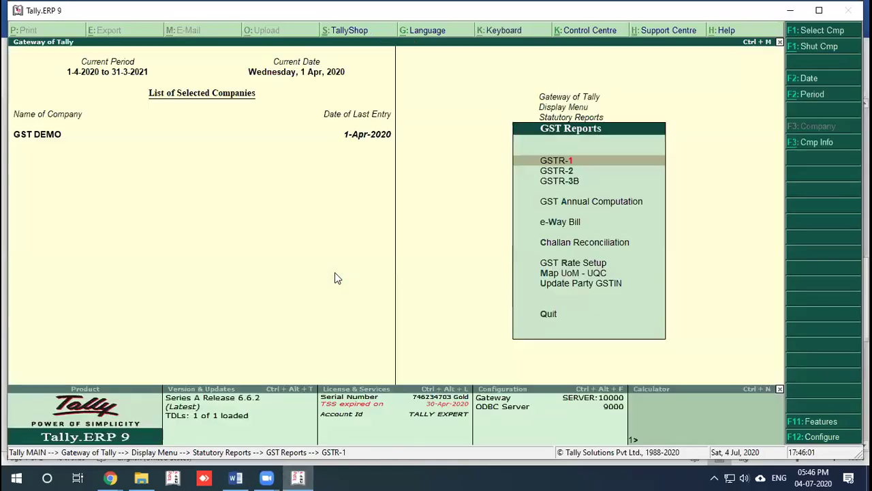
key("Escape")
key("Return")
key("Down")
key("Down")
key("Return")
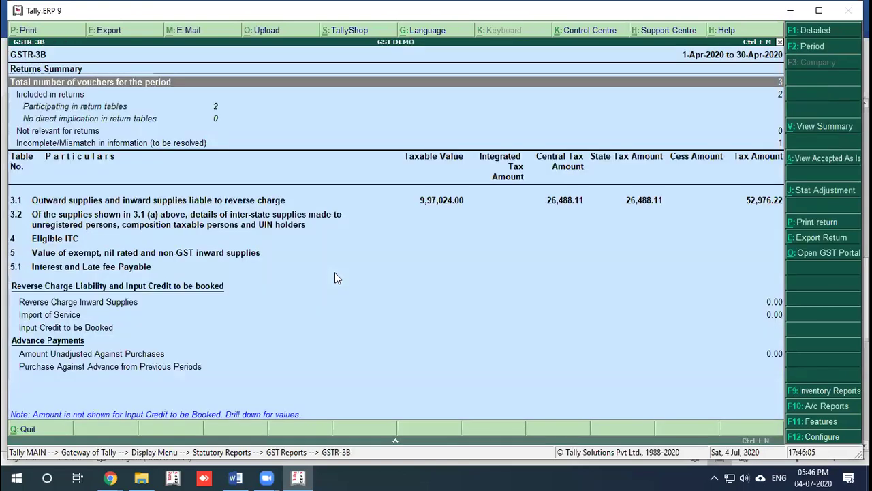
key("Escape")
key("Up")
key("Up")
key("Return")
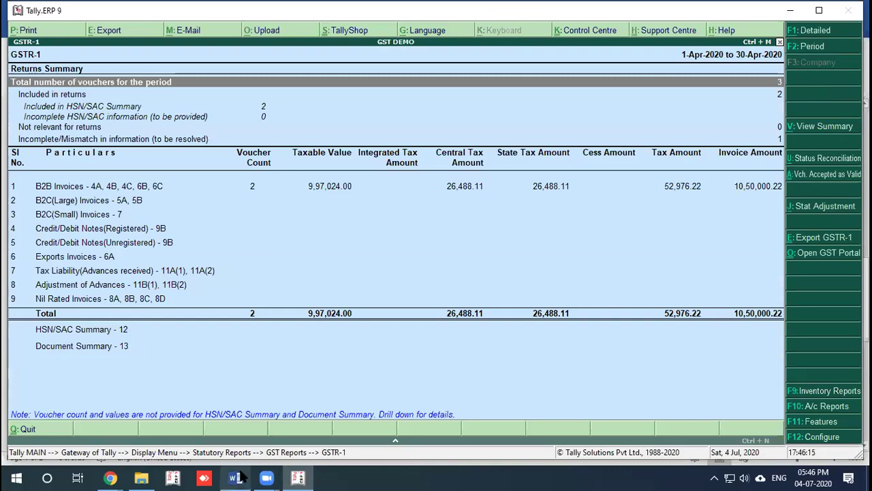
Step: Switch to the PREM MEETING document and check the pasted GSTR-1 image
mouse_move(236, 477)
left_click(240, 416)
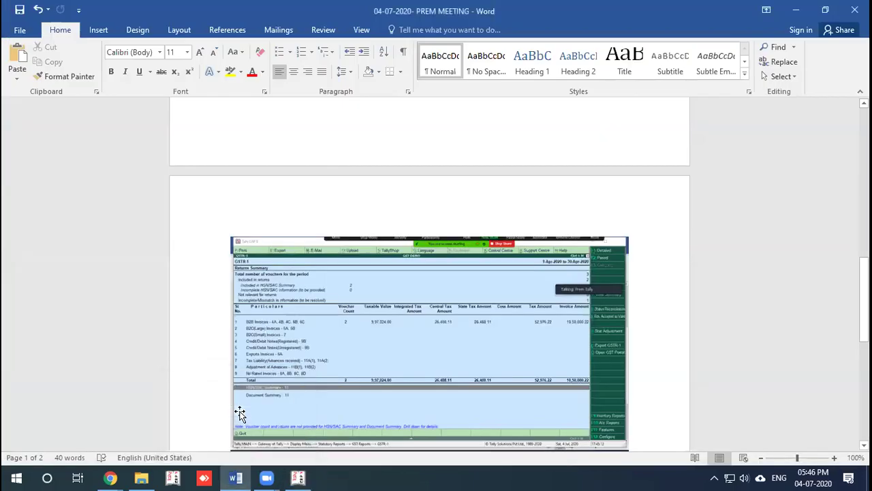
scroll(704, 420, "up", 4)
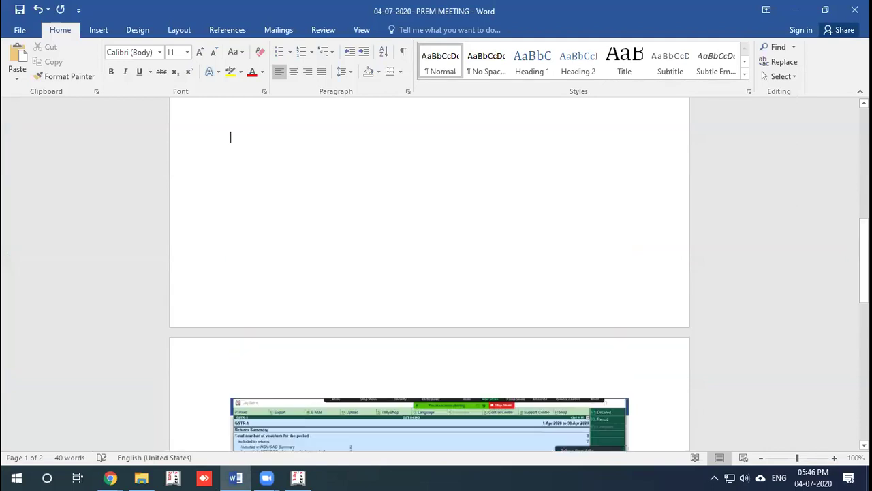
scroll(707, 421, "down", 5)
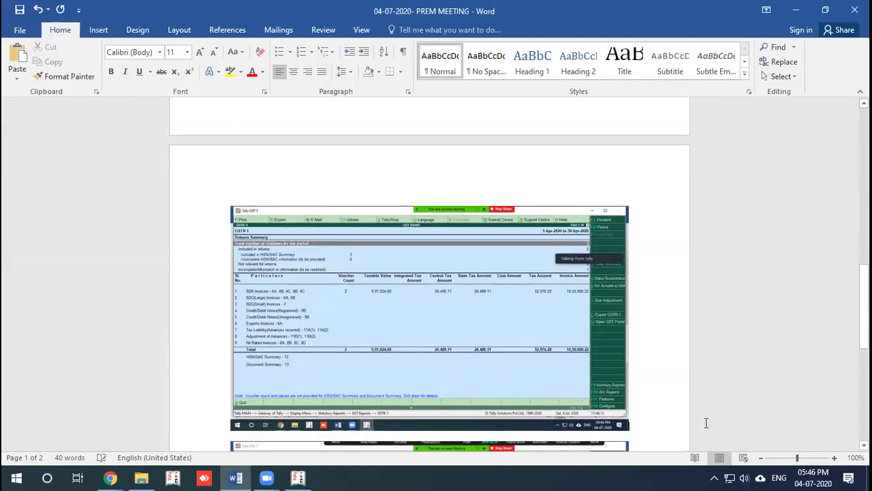
scroll(293, 238, "up", 3)
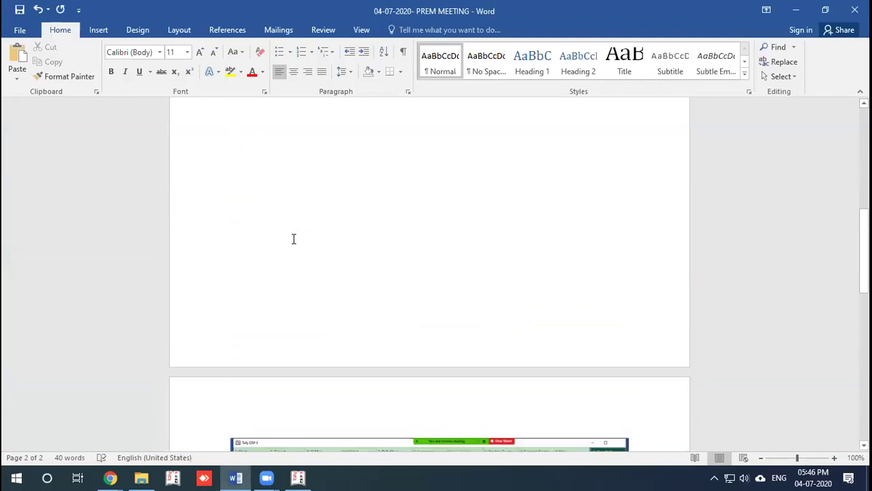
scroll(294, 238, "down", 9)
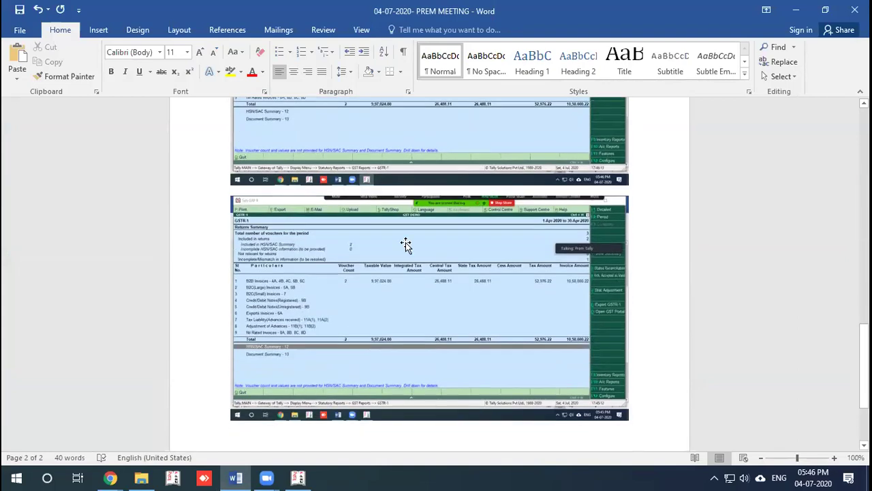
Step: Open the GSTR-3B report from Tally's GST reports list
left_click(299, 477)
key("Escape")
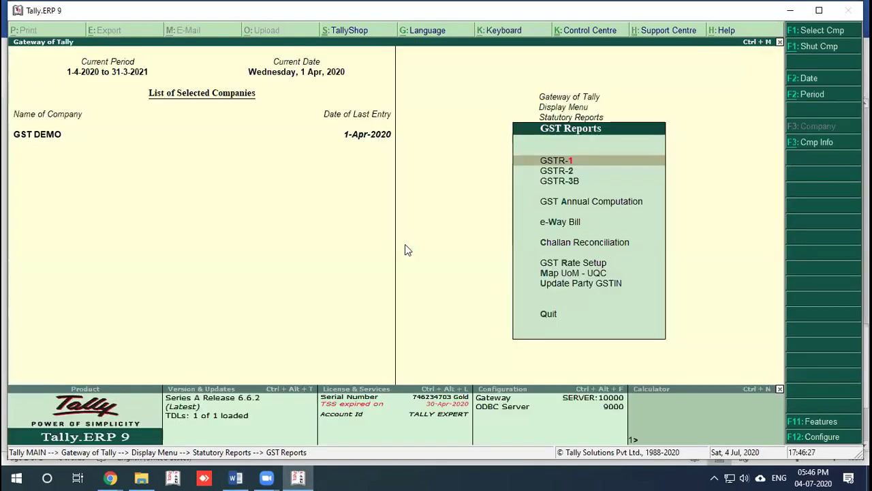
key("Down")
key("Down")
key("Return")
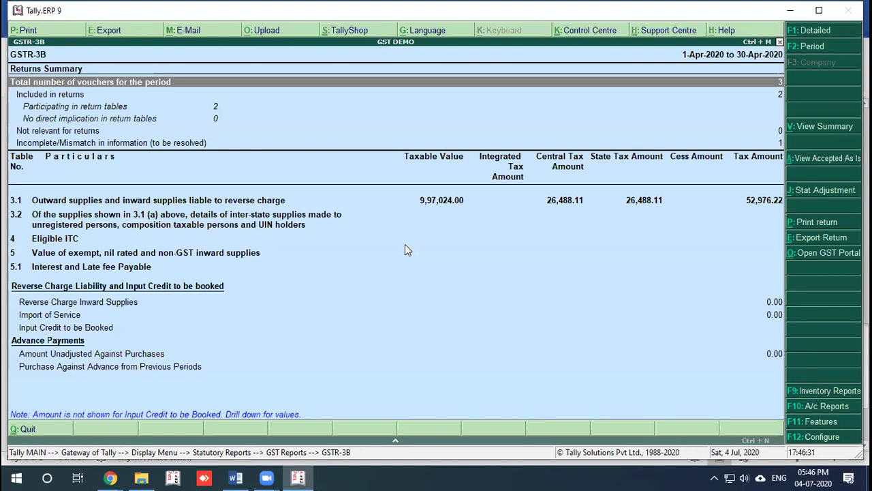
Step: Paste the GSTR-3B screenshot below the GSTR-1 image in Word, then reveal the desktop
left_click(235, 478)
key("Return")
key("Return")
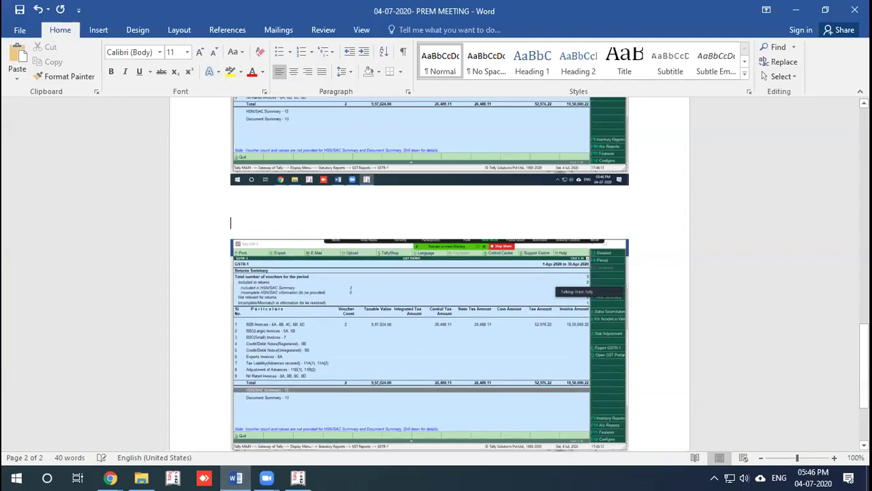
key("ctrl+v")
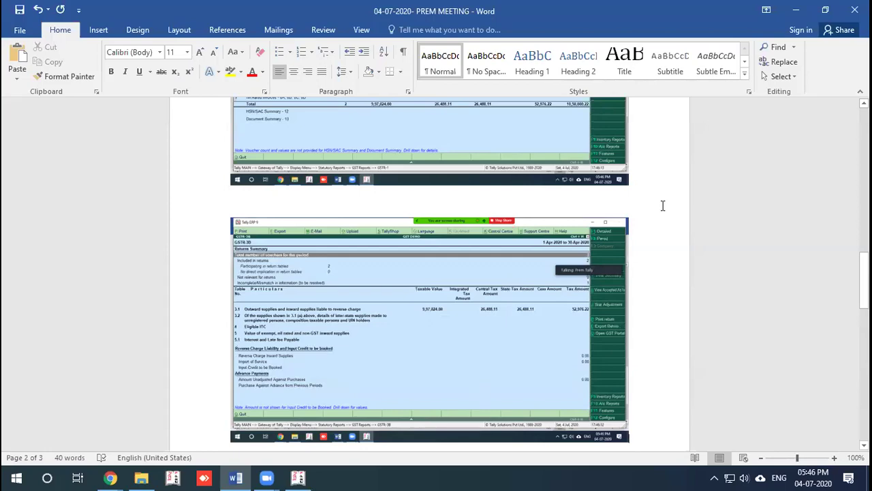
key("alt+Tab")
key("super+d")
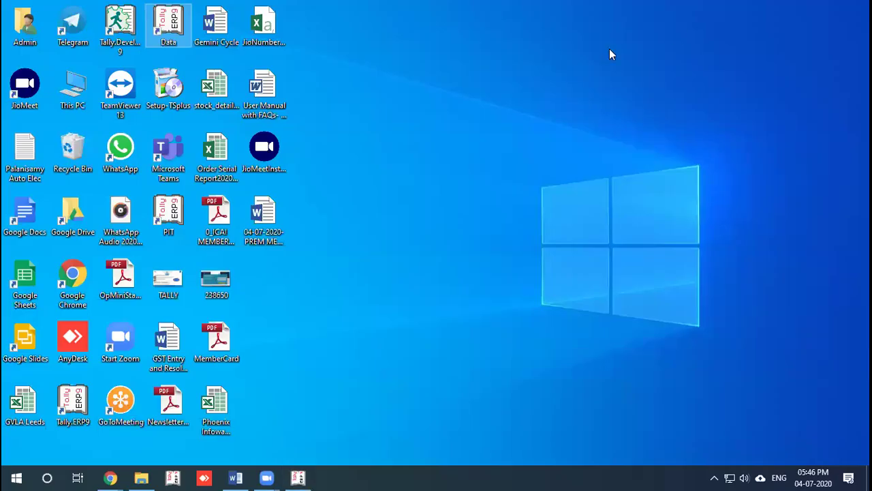
Step: Launch WhatsApp from the desktop alongside the open Word document
double_click(116, 150)
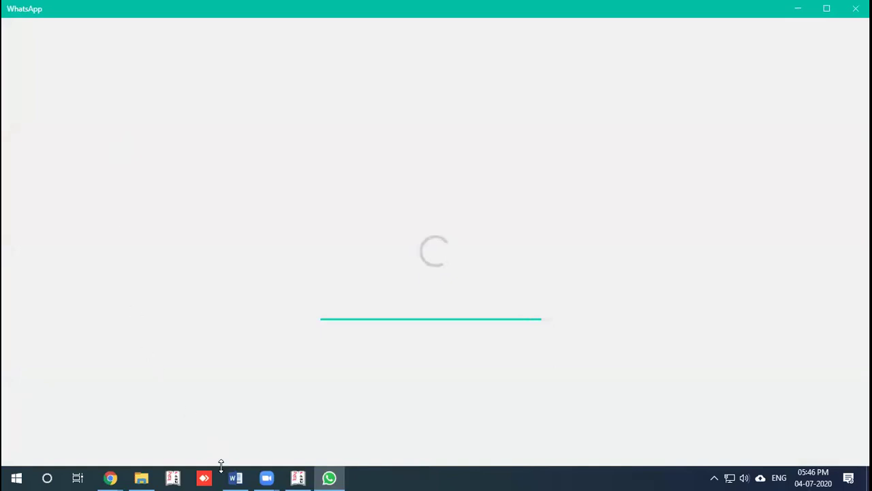
mouse_move(236, 477)
left_click(249, 443)
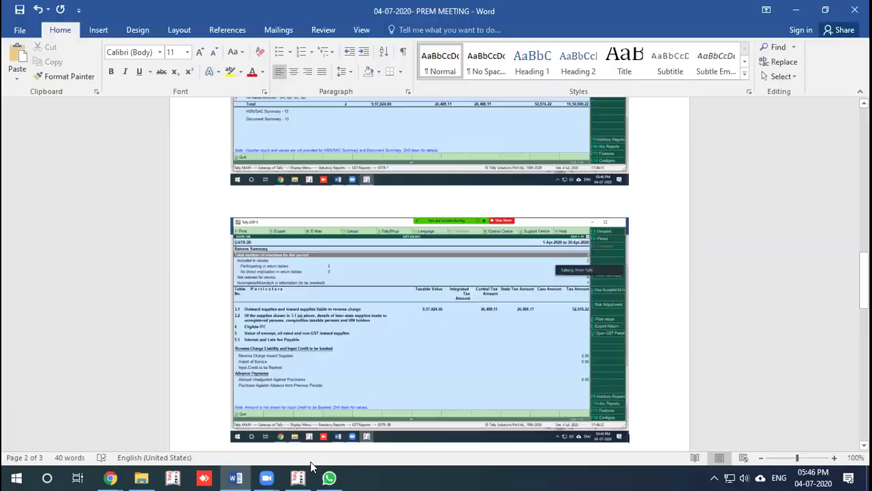
left_click(330, 477)
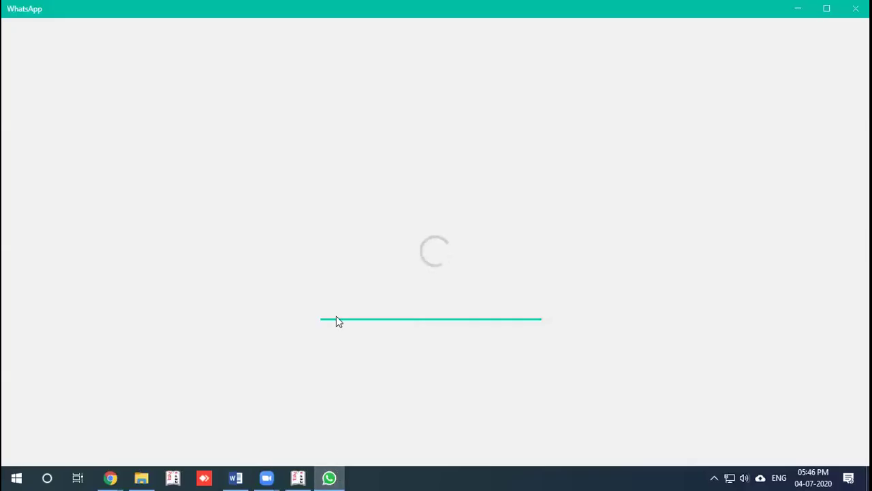
Step: Scroll through the GSTR-1 and GSTR-3B screenshots in Word, then bring WhatsApp forward
left_click(238, 477)
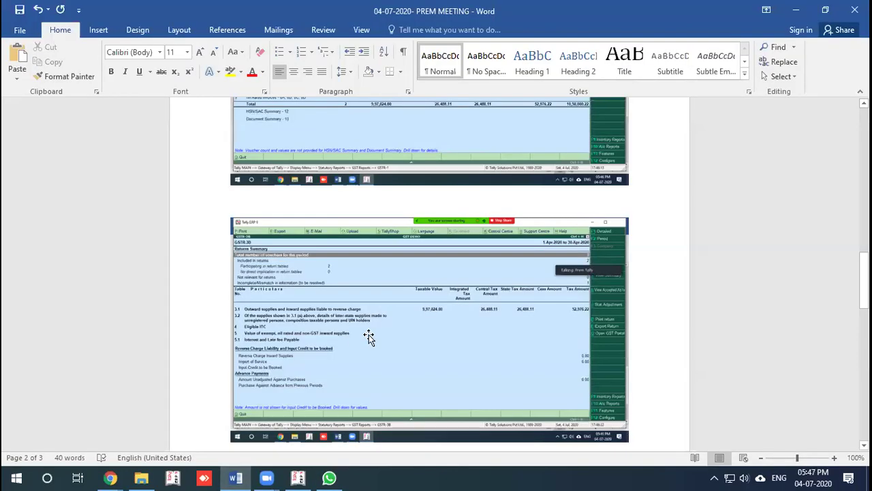
scroll(369, 335, "down", 3)
scroll(369, 335, "up", 3)
scroll(368, 334, "up", 1)
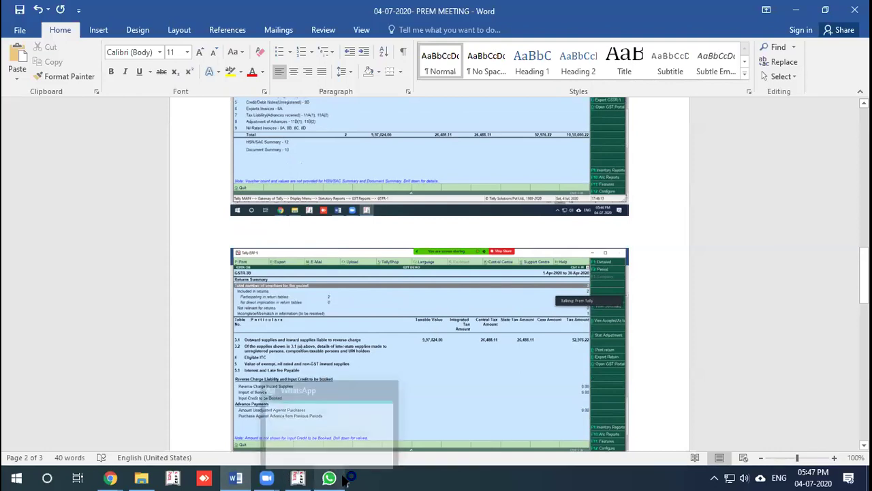
scroll(641, 250, "up", 5)
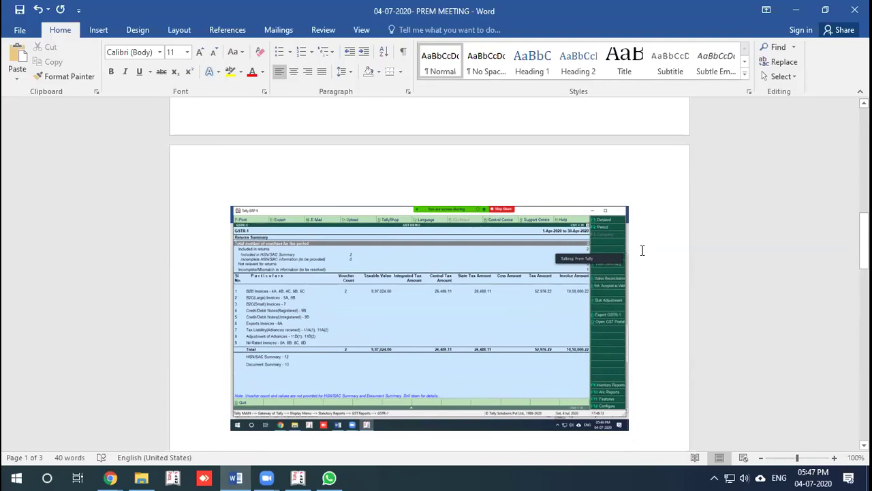
mouse_move(338, 479)
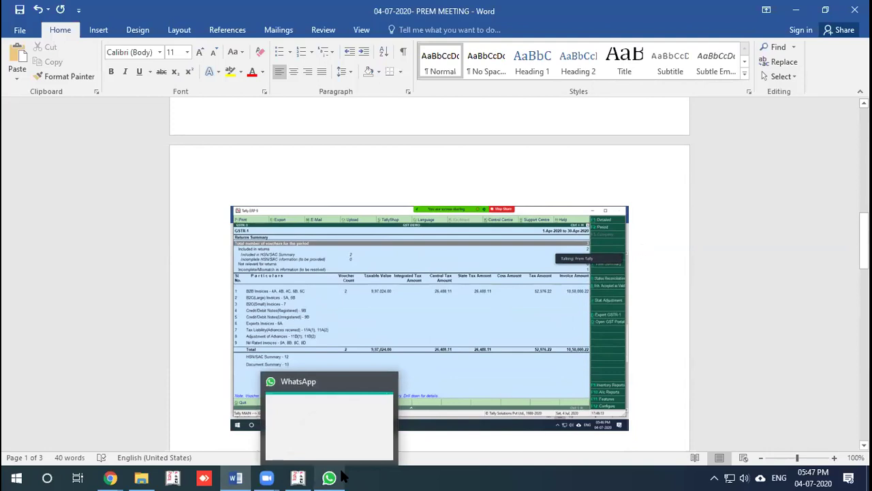
left_click(352, 430)
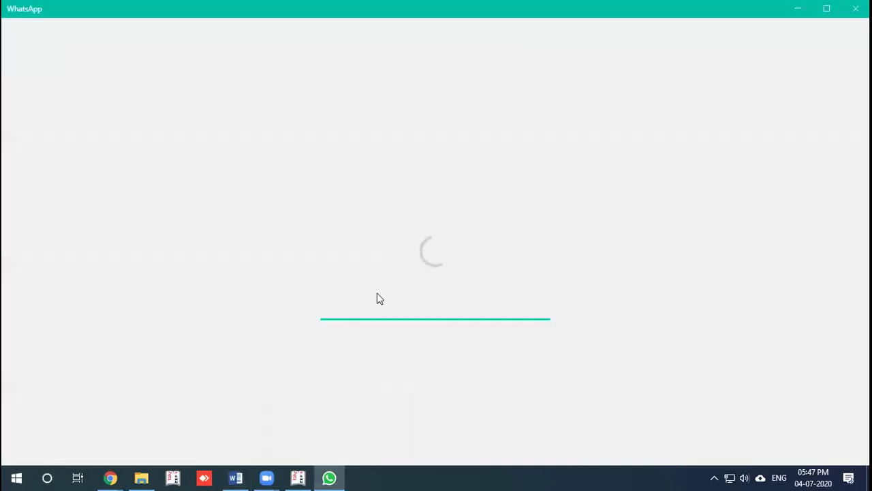
Step: Bring Tally's GSTR-3B summary for GST DEMO, 1-Apr-2020 to 30-Apr-2020, back to the front
left_click(286, 443)
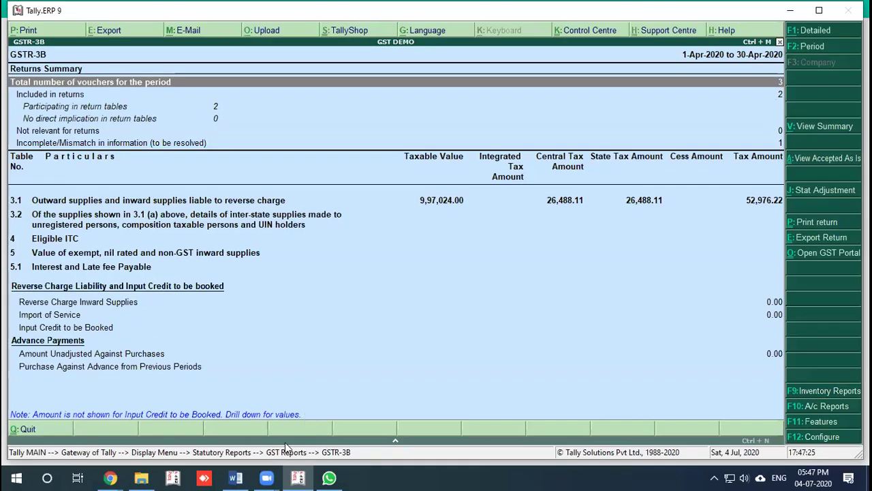
left_click(235, 478)
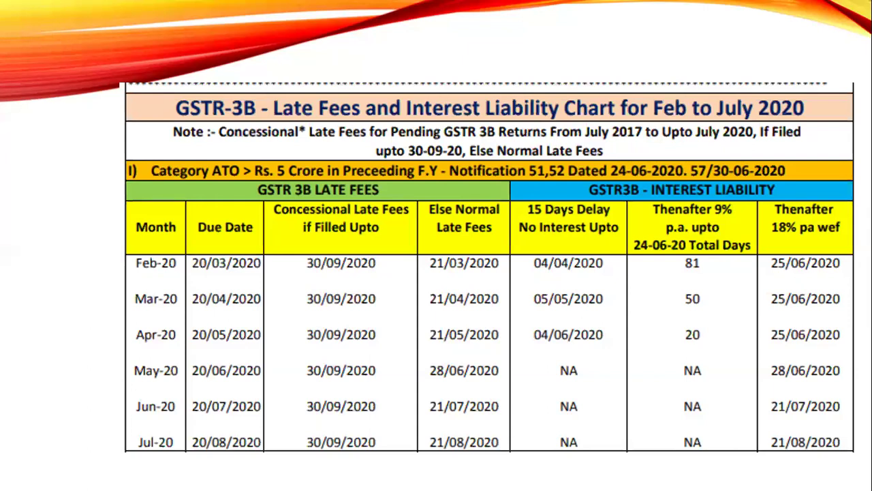
Step: Advance past the Category II late-fee table and Udyam Registration slides to the Tamil bullet-point slide
left_click(515, 247)
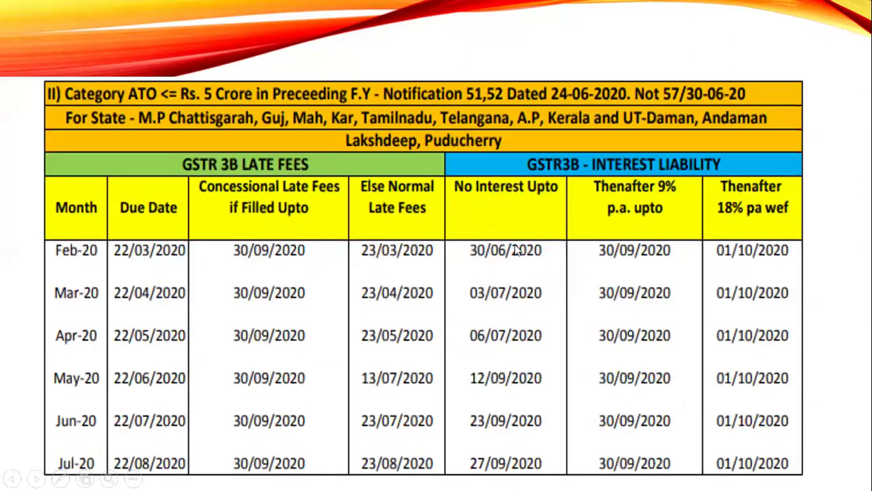
left_click(515, 248)
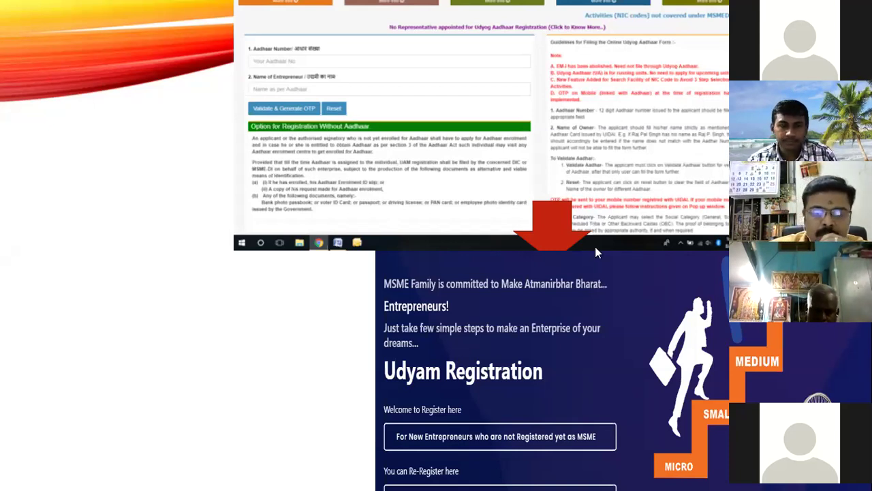
left_click(584, 328)
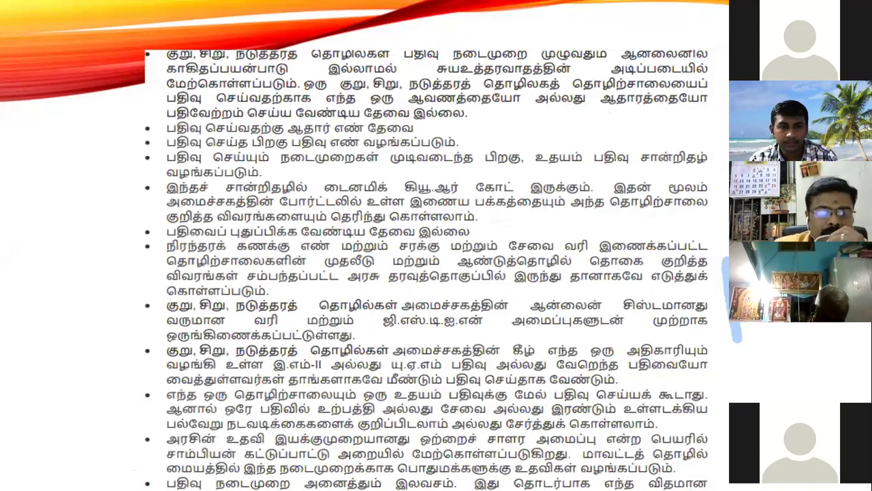
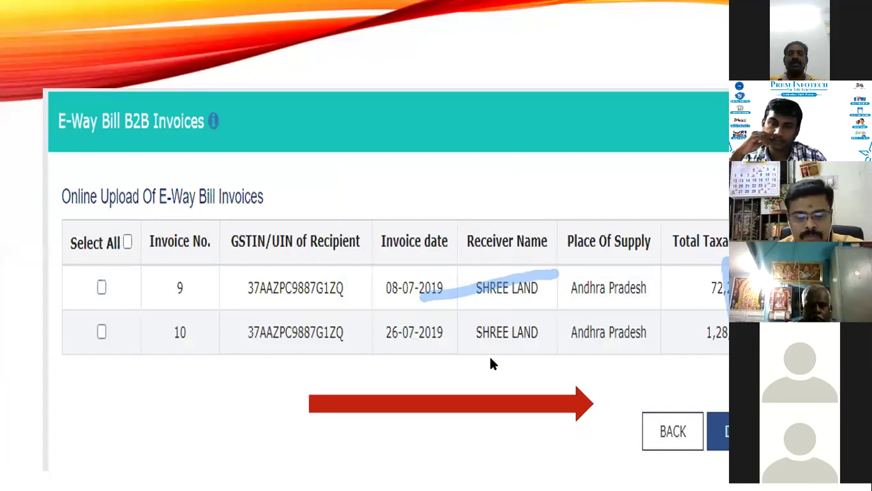
Step: Advance the slideshow to the CIBIL credit report slide
left_click(474, 402)
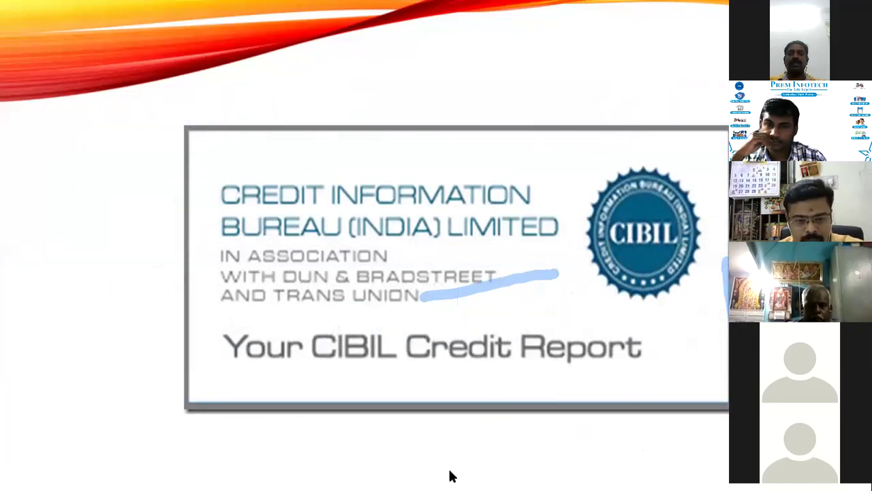
key("super")
Step: Launch Chrome, go to gst.gov.in and open the Search Taxpayer by GSTIN/UIN page
left_click(392, 456)
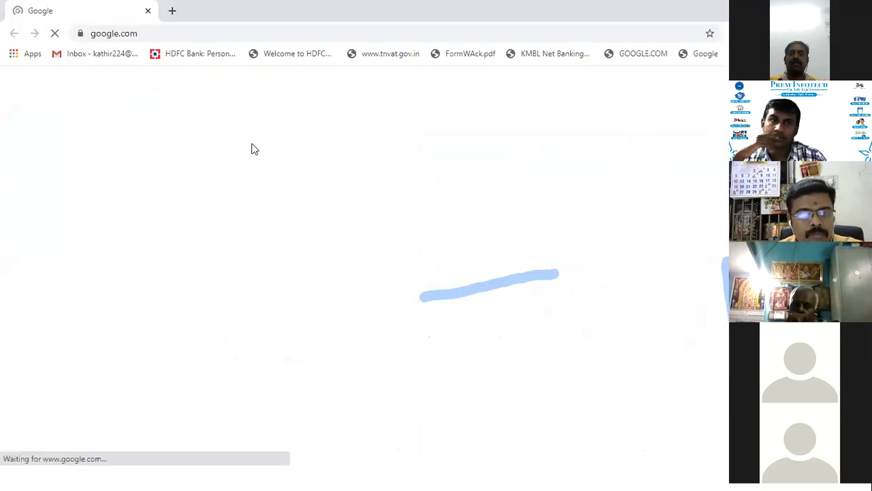
left_click(186, 32)
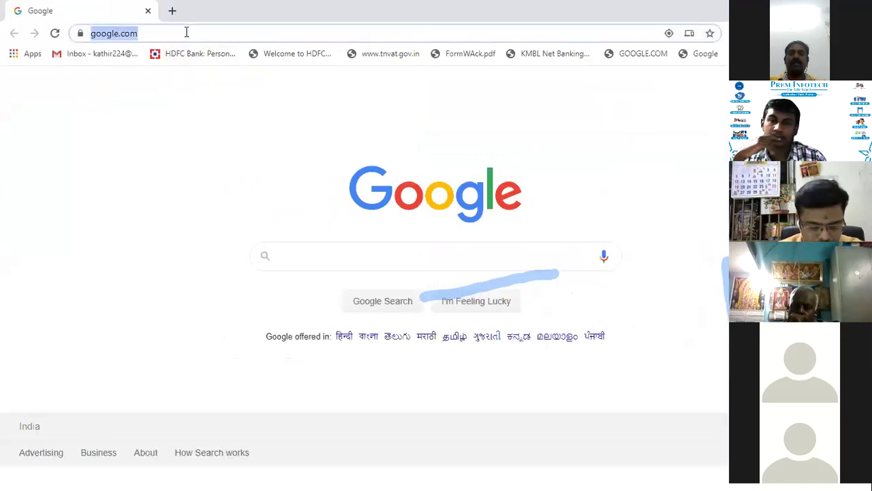
type("GST")
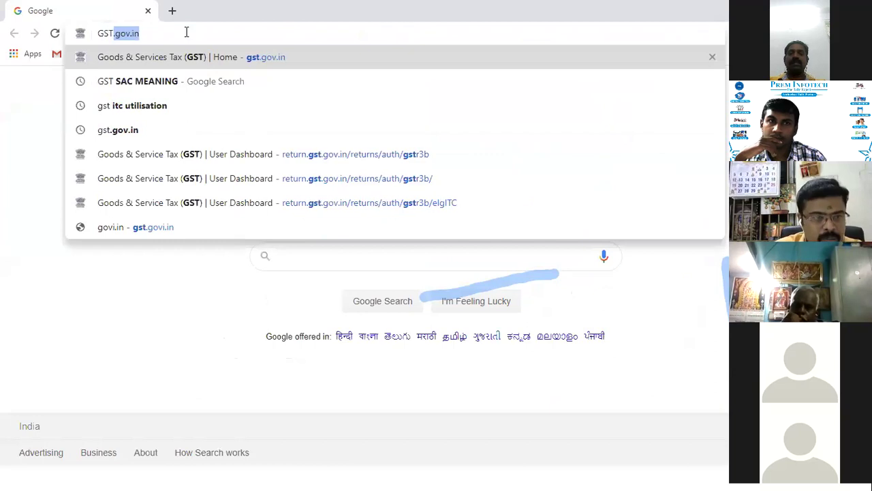
key("Return")
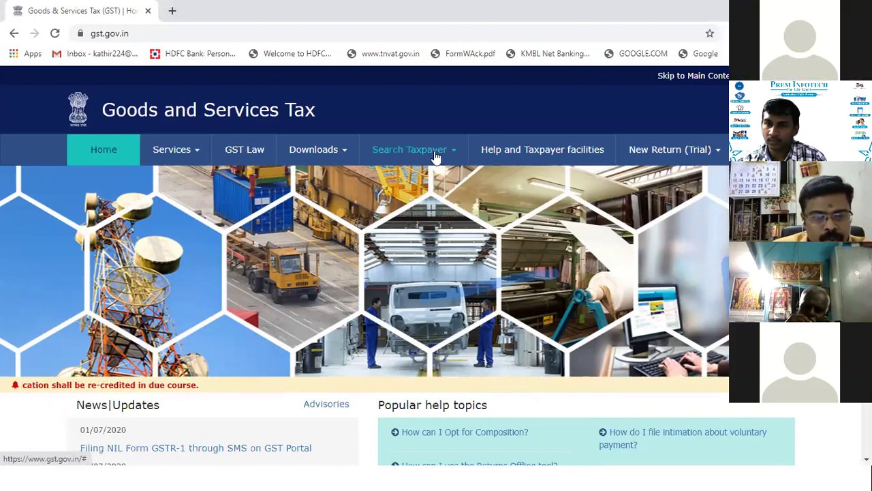
mouse_move(413, 150)
left_click(134, 180)
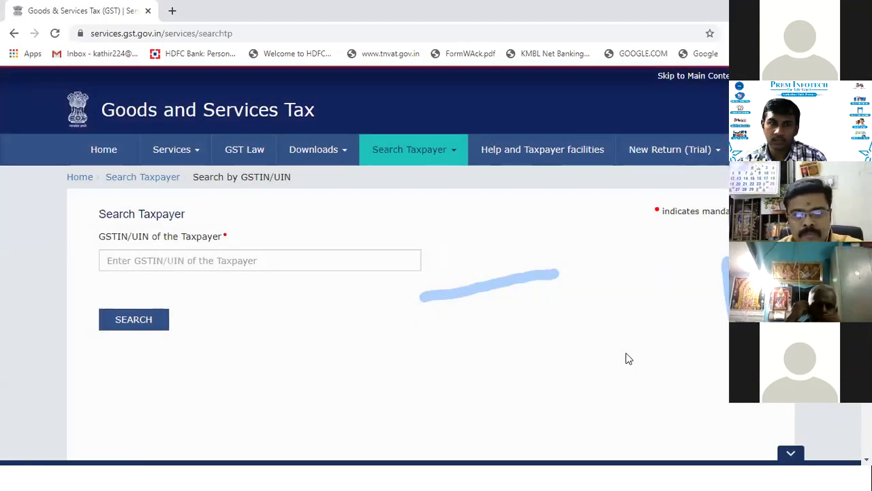
Step: Copy the firm's GSTIN from the Dealer's Master in the GST accounting software
key("alt+Tab")
left_click(168, 36)
left_click(188, 62)
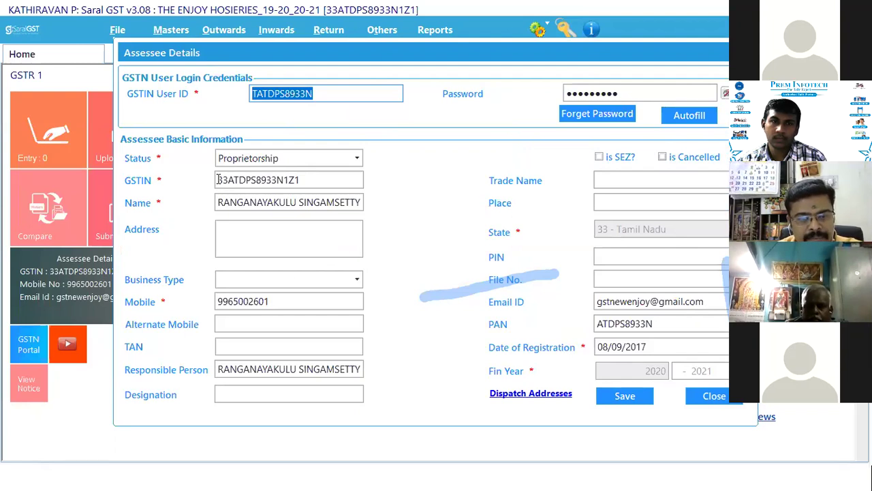
left_click_drag(218, 179, 299, 197)
key("ctrl+c")
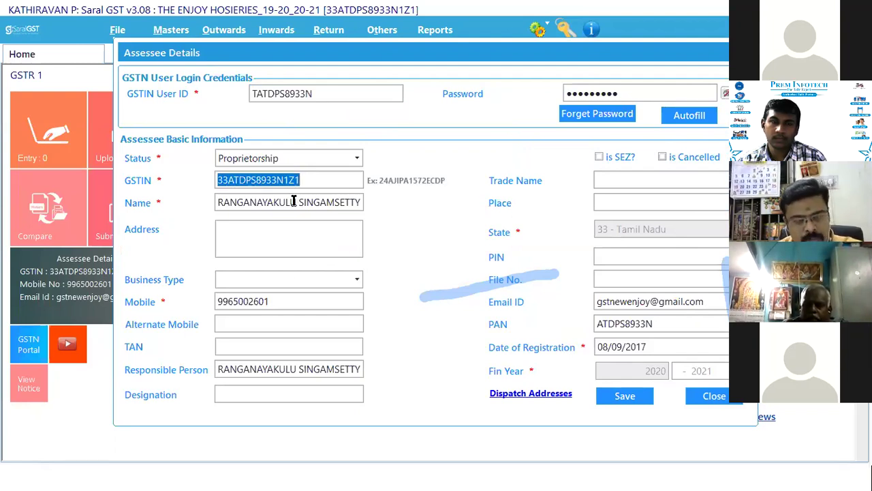
Step: Paste the GSTIN into Search Taxpayer, enter the captcha and run the search
key("alt+Tab")
left_click(273, 259)
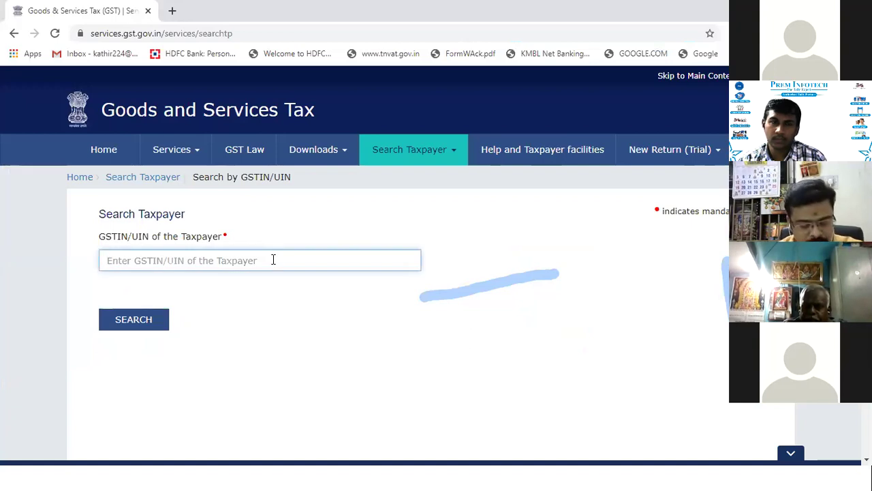
key("ctrl+v")
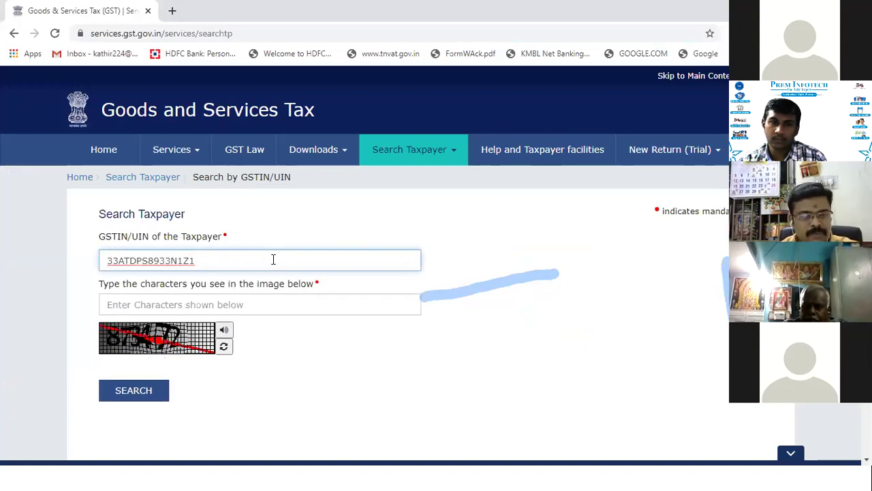
left_click(279, 304)
type("873")
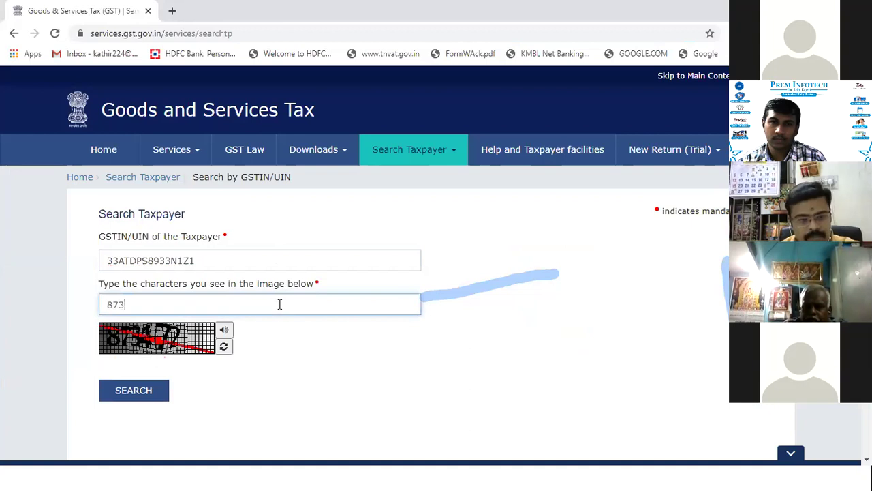
type("47")
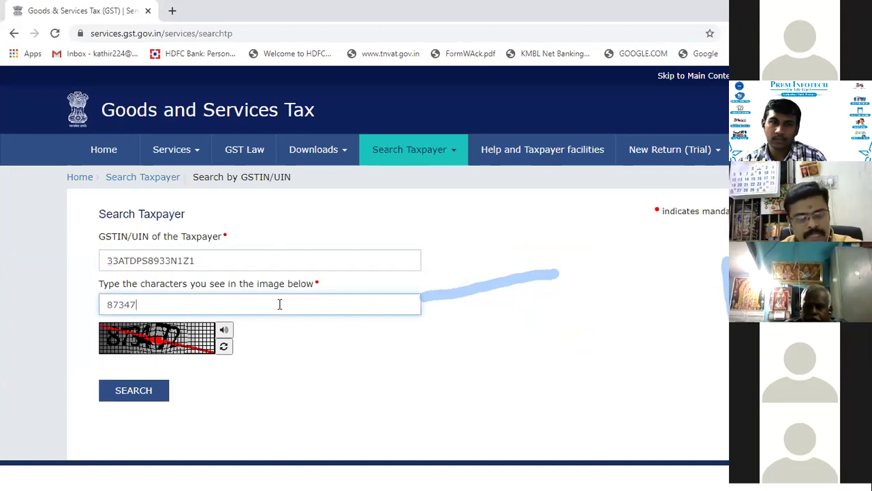
type("2")
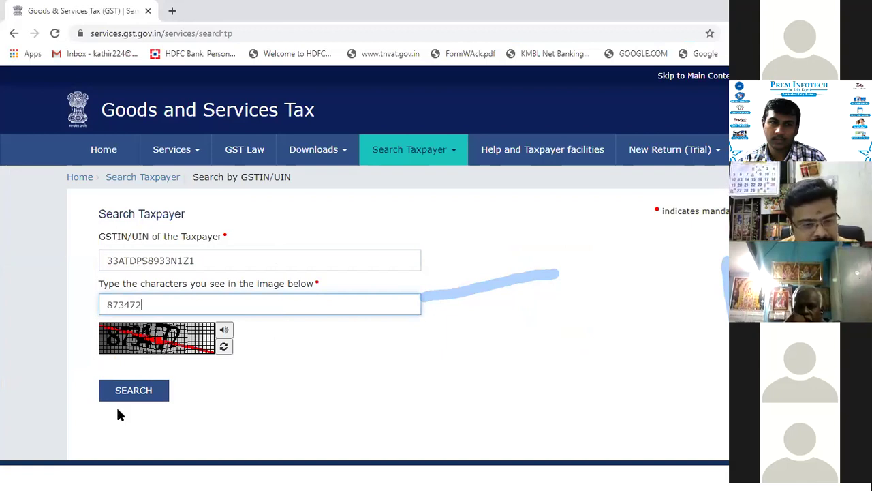
left_click(152, 393)
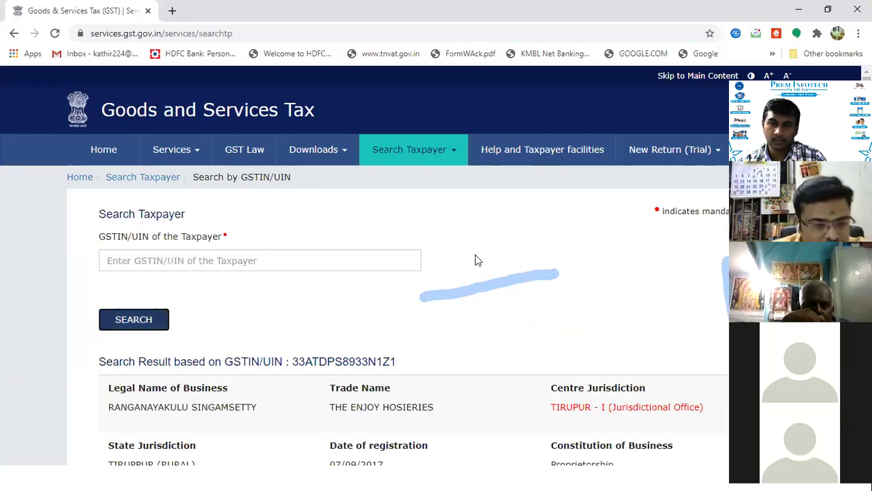
Step: Show the taxpayer's return filing table sorted by date of filing, newest first
scroll(420, 238, "down", 5)
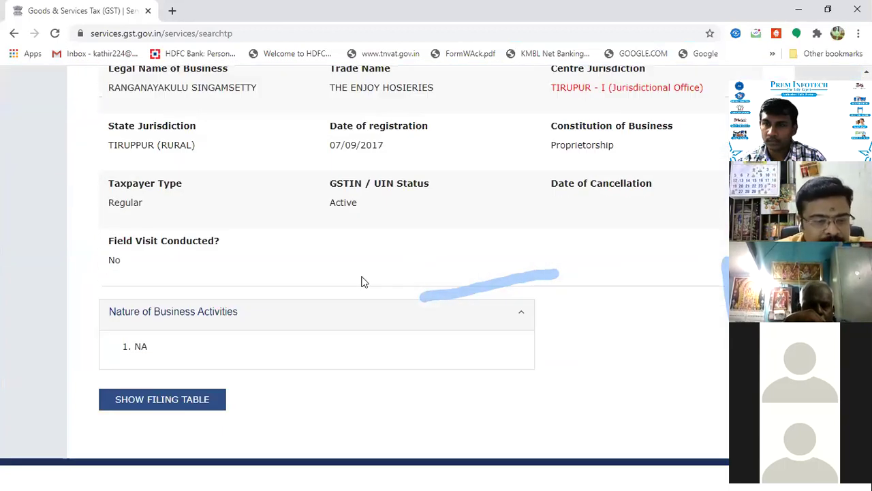
left_click(197, 407)
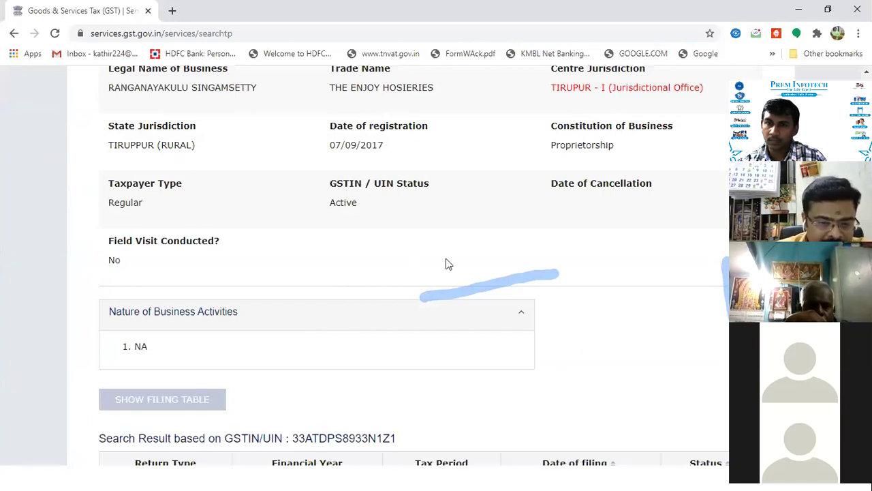
scroll(579, 247, "down", 4)
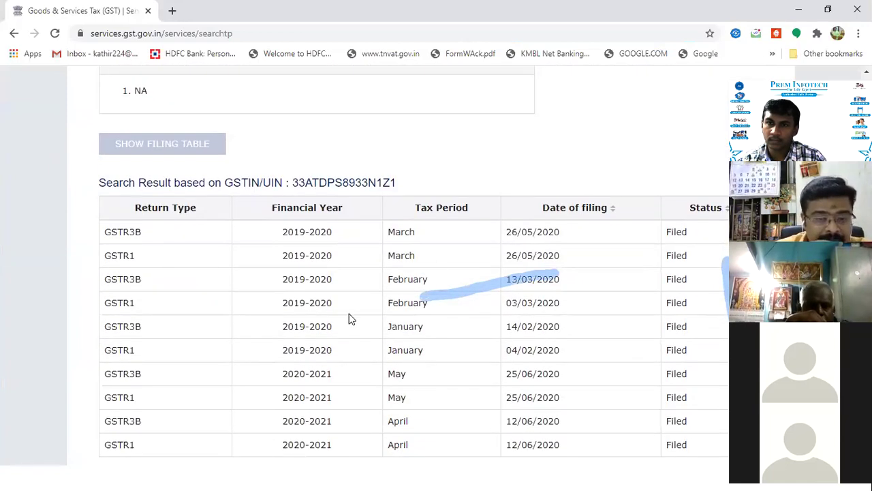
scroll(478, 372, "down", 1)
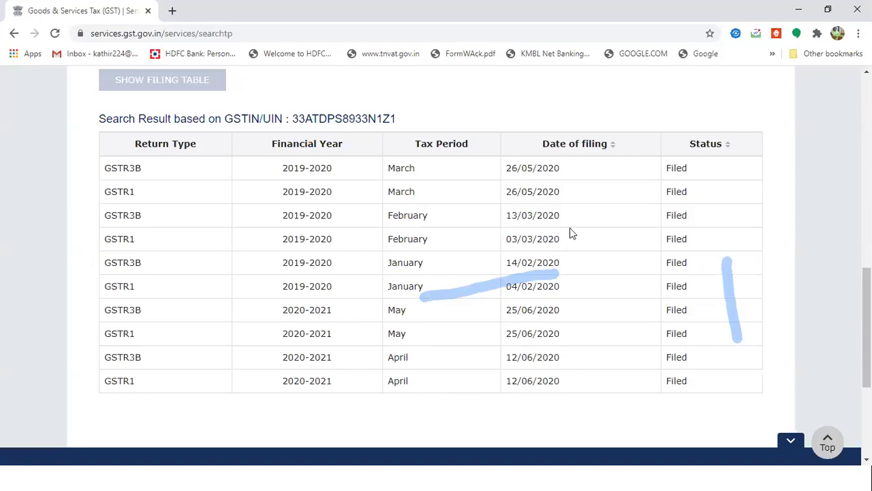
left_click(614, 146)
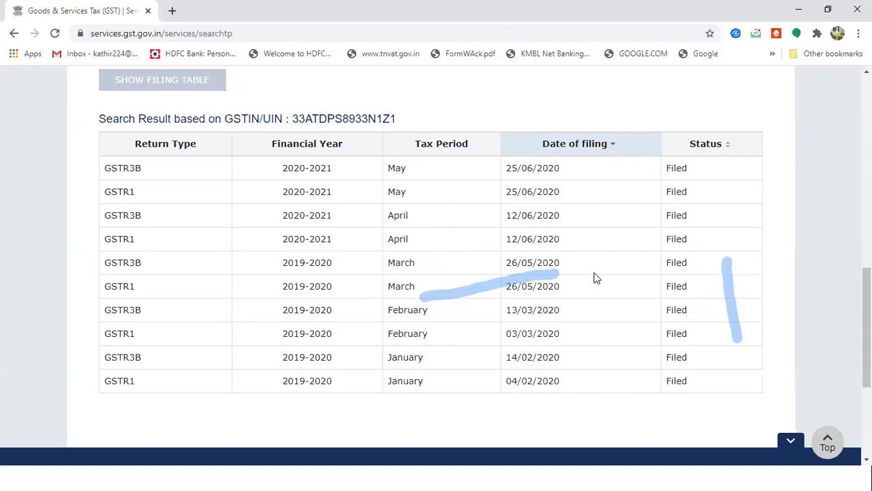
scroll(595, 278, "up", 1)
scroll(500, 280, "up", 3)
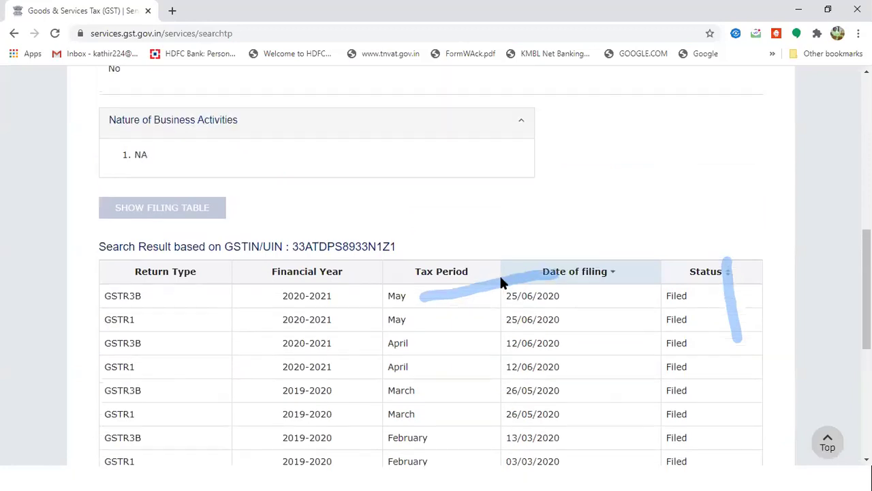
scroll(537, 281, "up", 7)
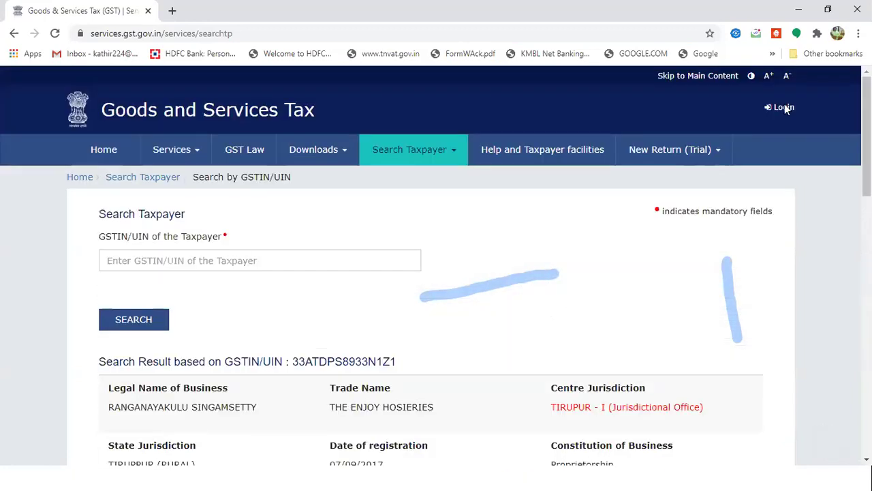
Step: Log in with the taxpayer's username, password and captcha to reach the dashboard
left_click(784, 108)
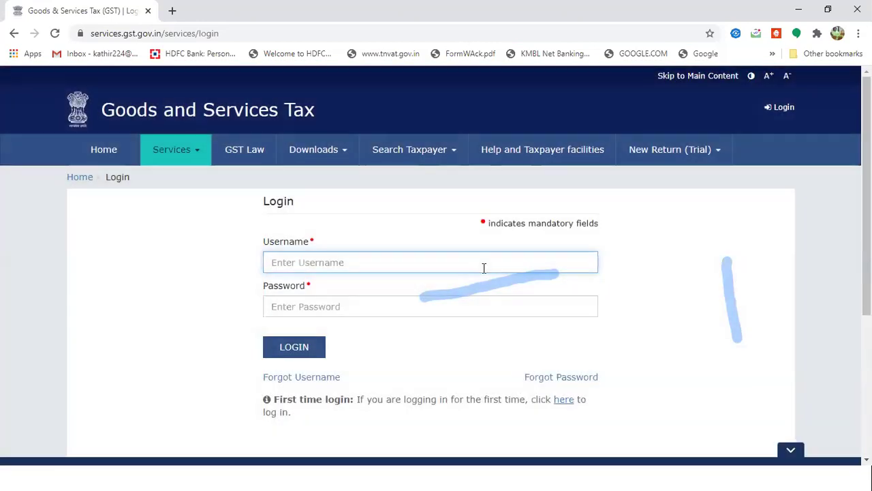
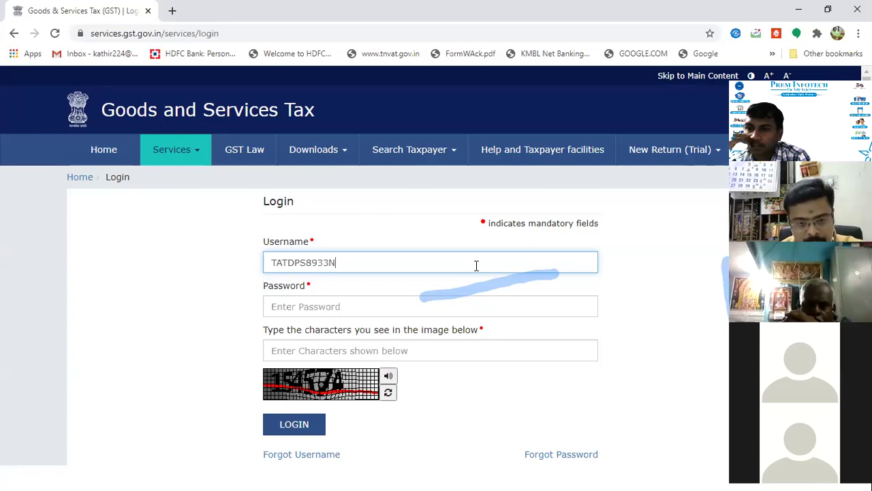
key("Tab")
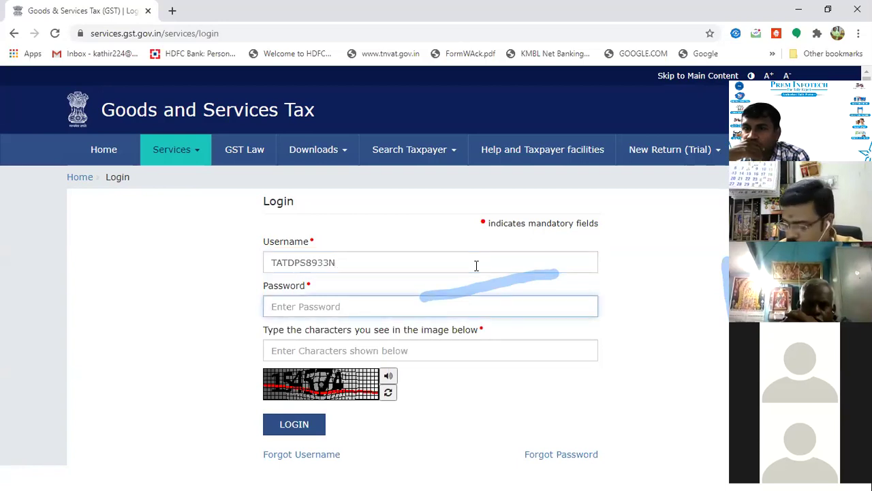
type("*")
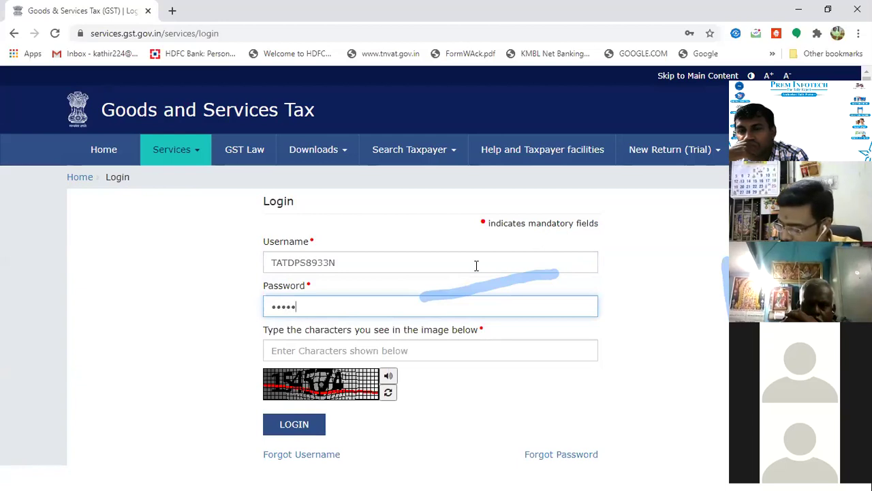
type("*****")
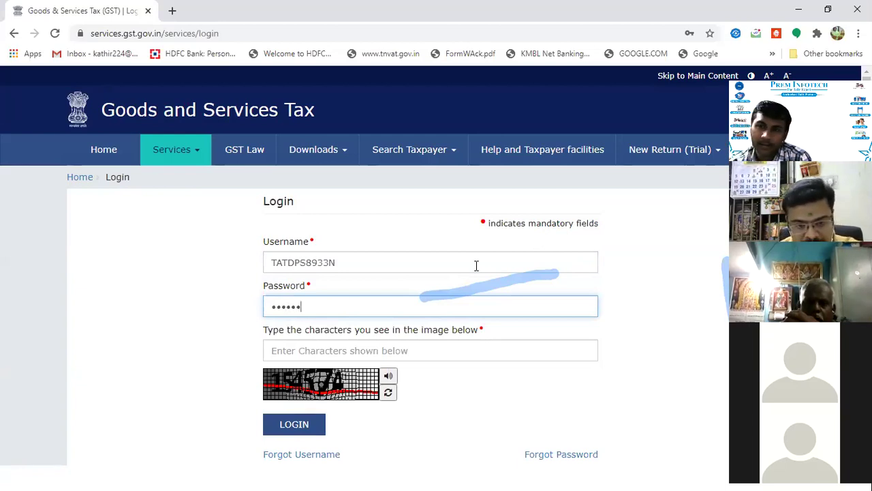
type("***")
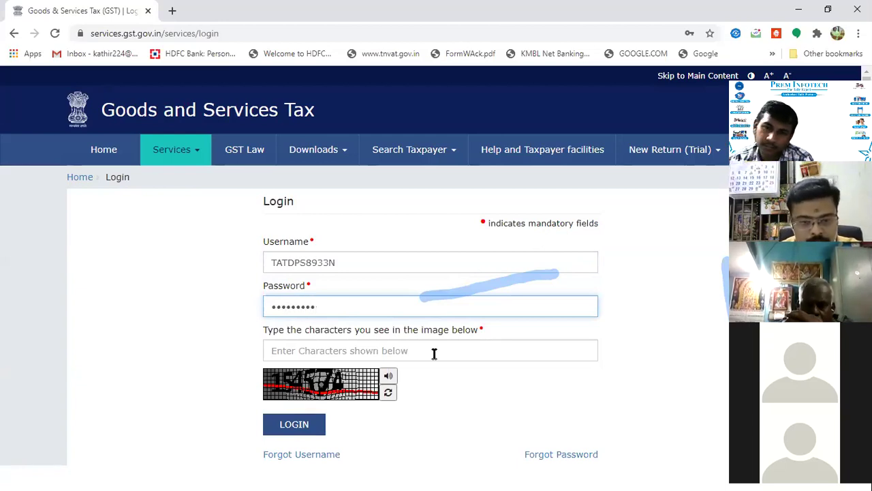
key("Tab")
type("1")
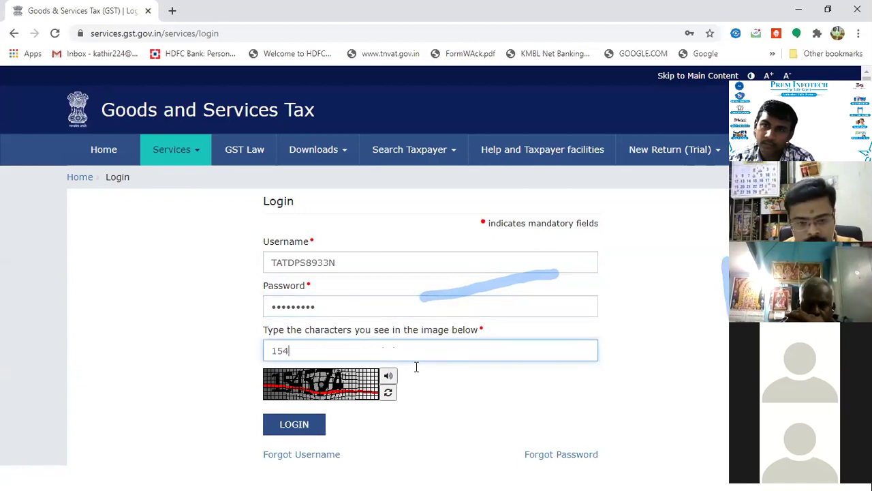
key("Return")
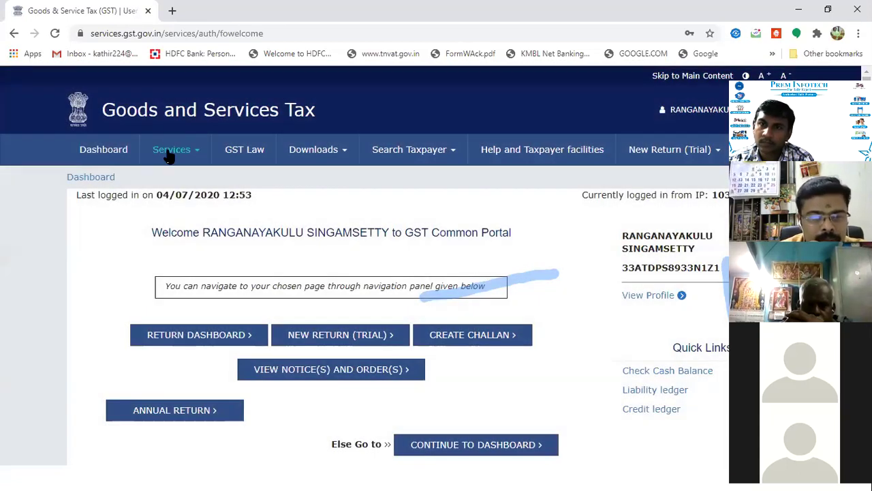
Step: Open Services > Payments > Challan History and sort the challans by deposit date
mouse_move(173, 153)
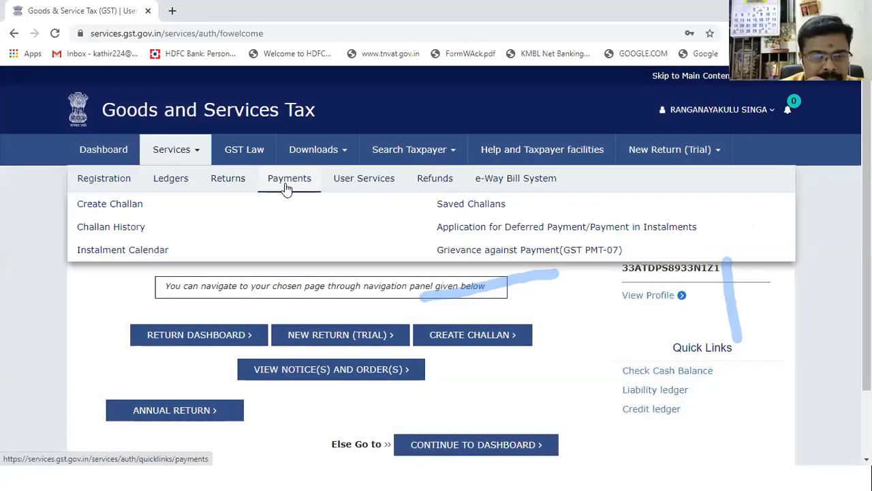
mouse_move(222, 181)
mouse_move(265, 181)
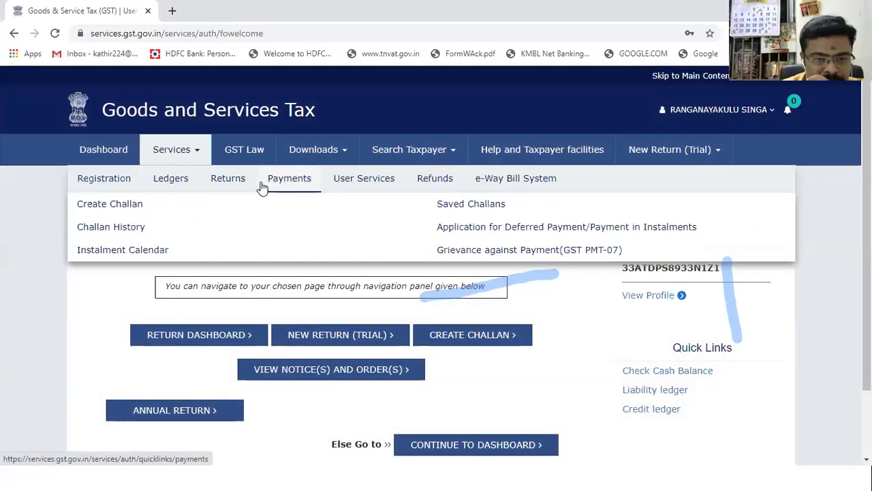
left_click(125, 226)
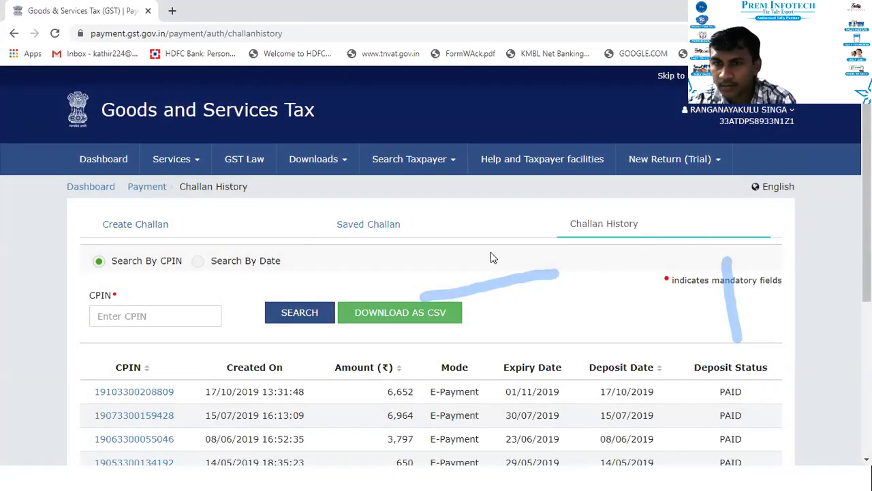
scroll(494, 256, "down", 1)
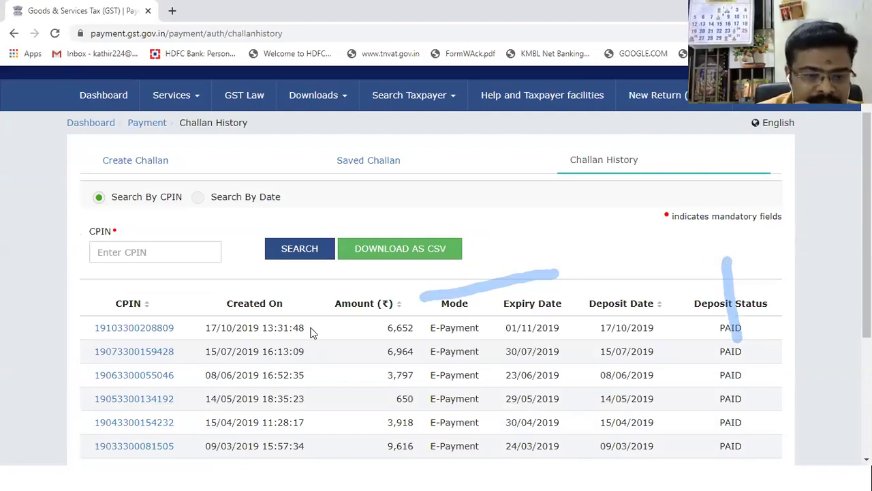
scroll(440, 360, "down", 1)
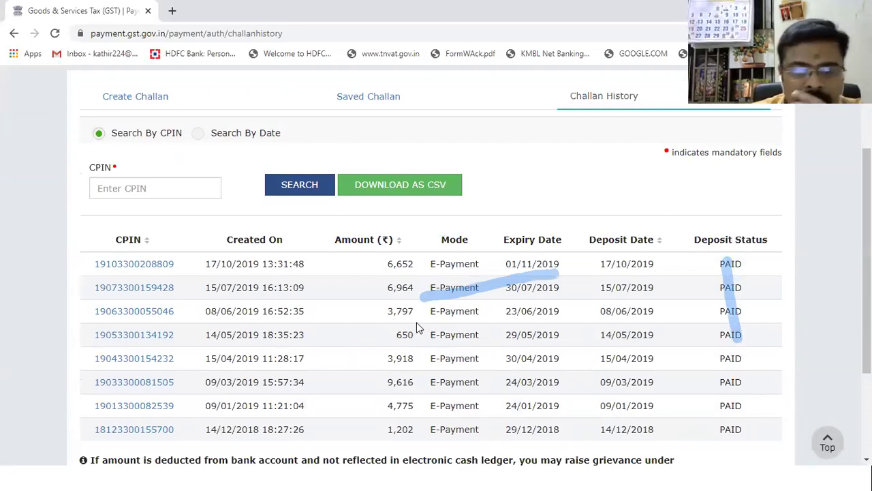
left_click(659, 241)
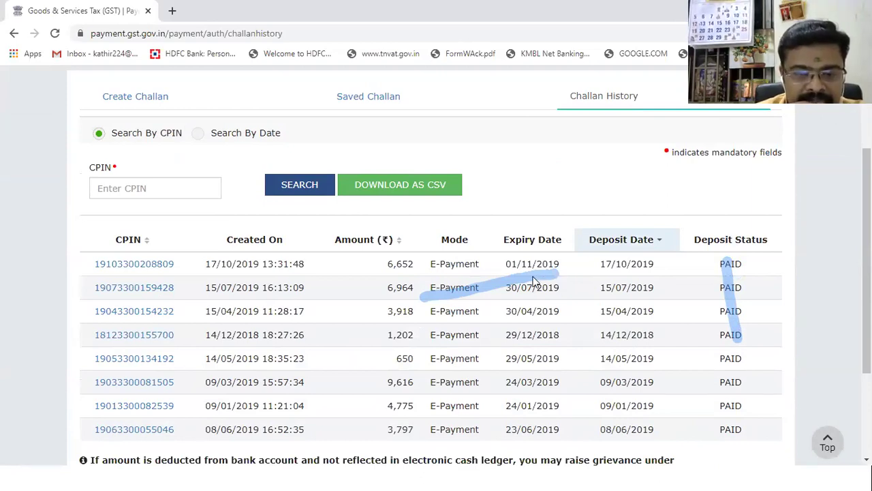
scroll(555, 317, "down", 1)
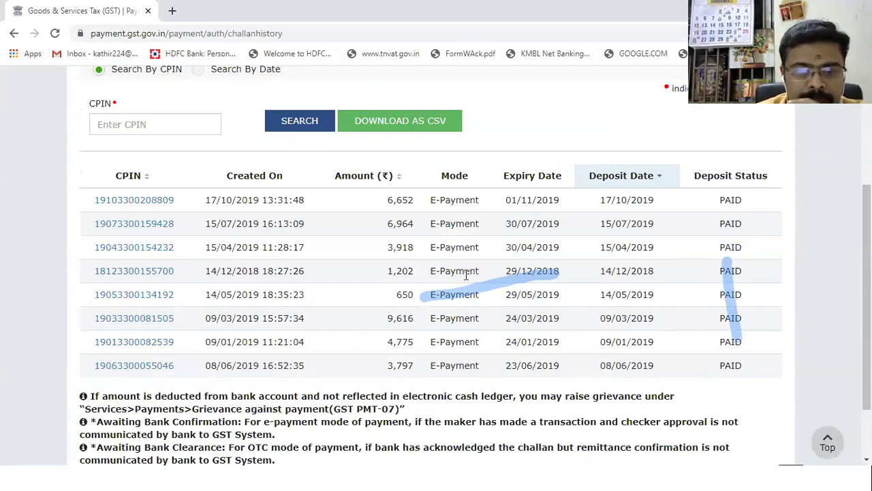
scroll(538, 293, "up", 1)
Step: Cancel the CSV download and re-sort the challans by deposit date ascending
left_click(415, 186)
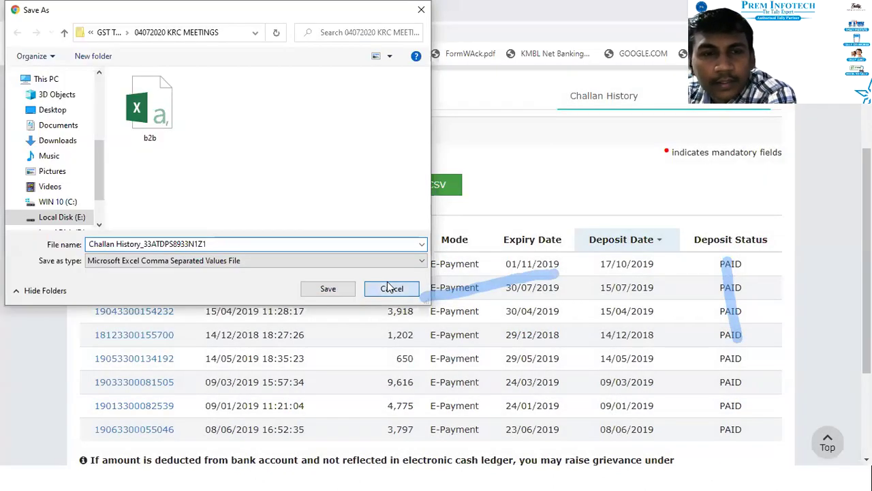
left_click(390, 288)
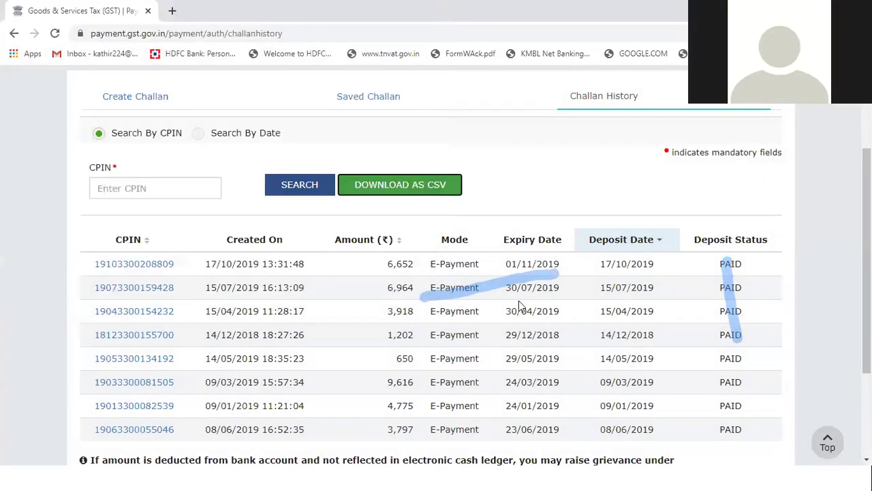
left_click(660, 243)
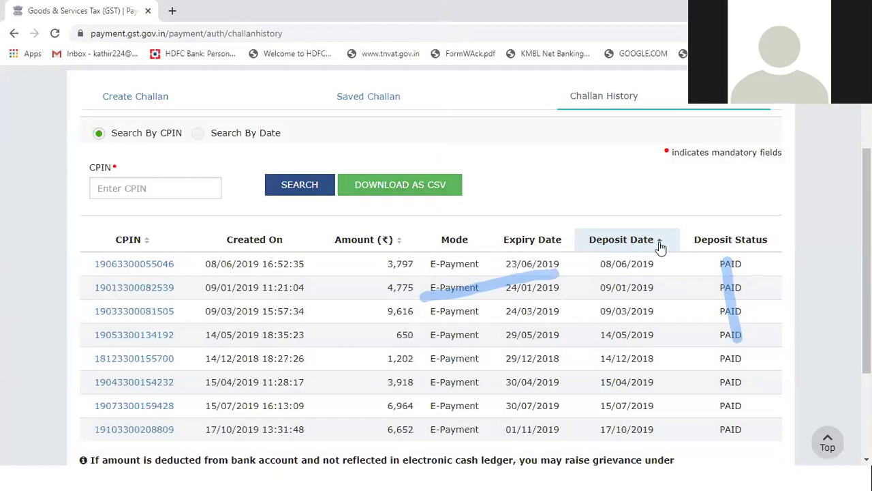
left_click(661, 243)
left_click(661, 243)
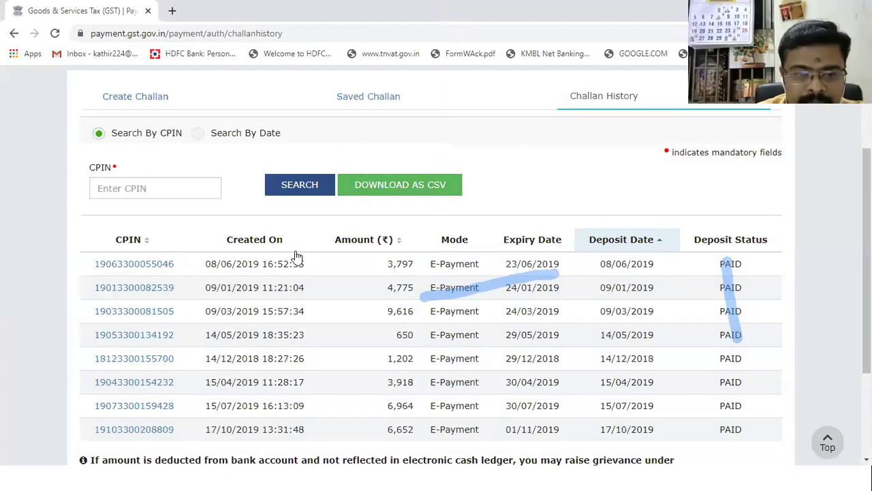
scroll(187, 109, "up", 3)
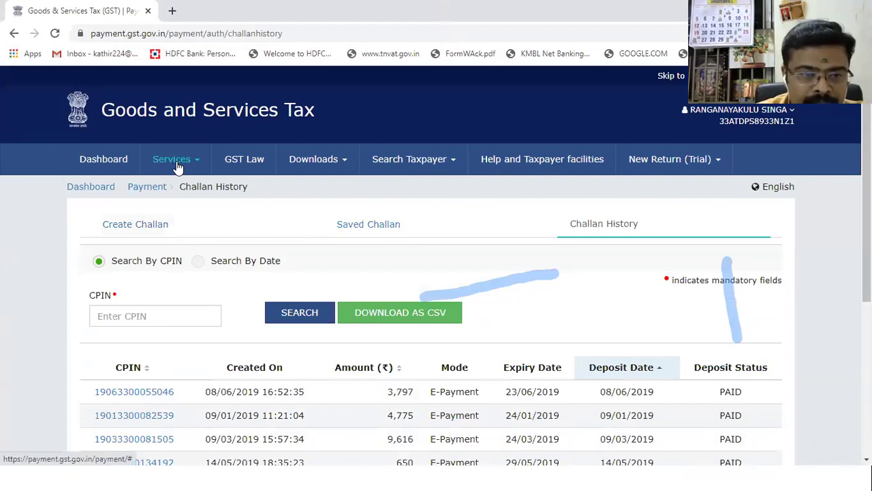
Step: Reopen Challan History via Services > Payments and sort deposit dates ascending
left_click(177, 167)
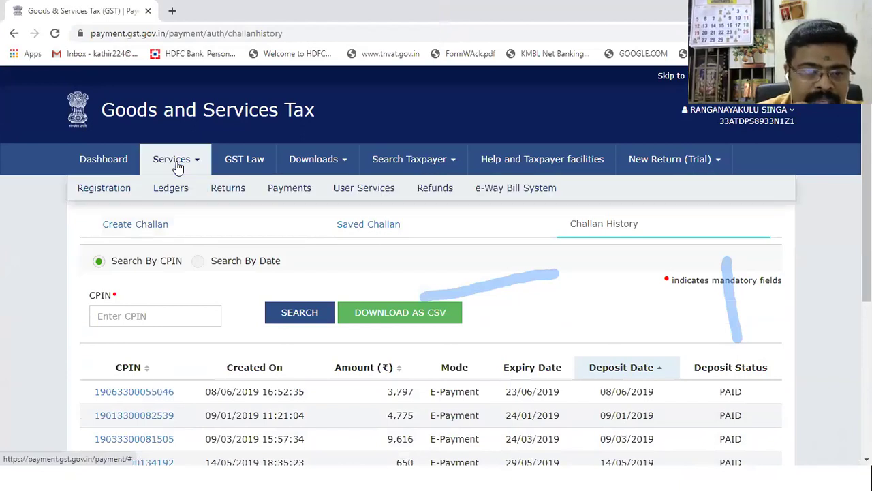
left_click(291, 189)
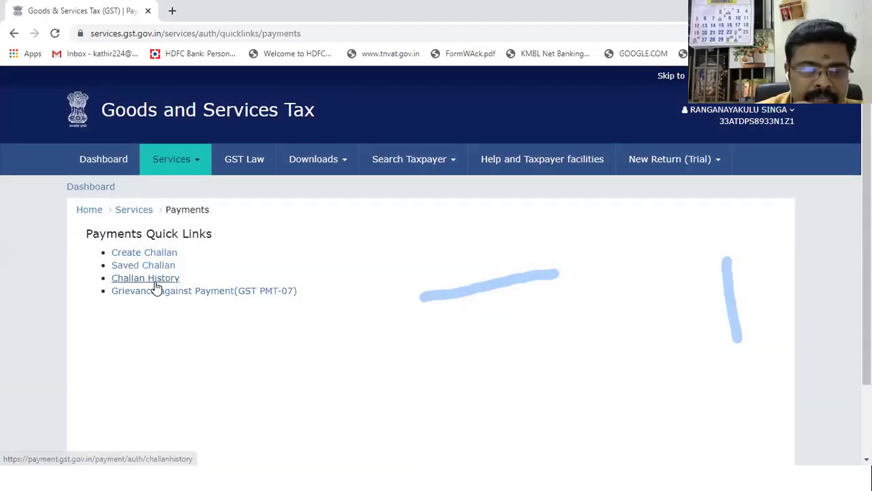
left_click(156, 285)
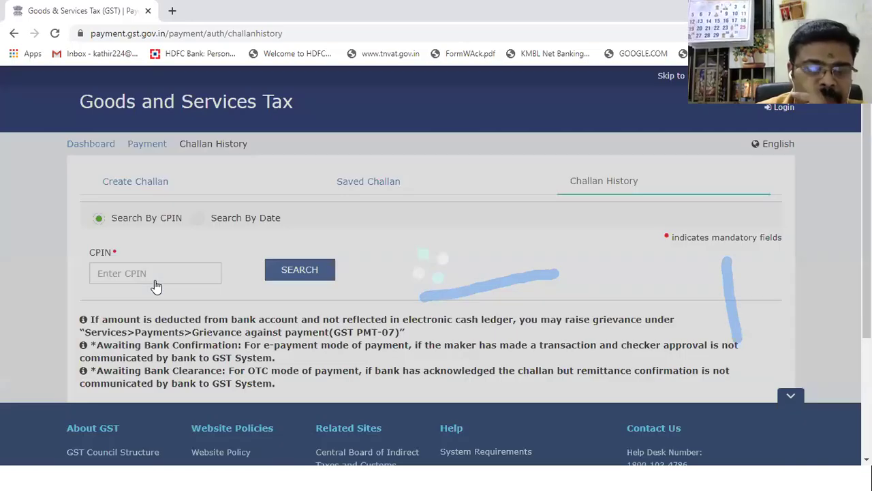
scroll(495, 287, "down", 1)
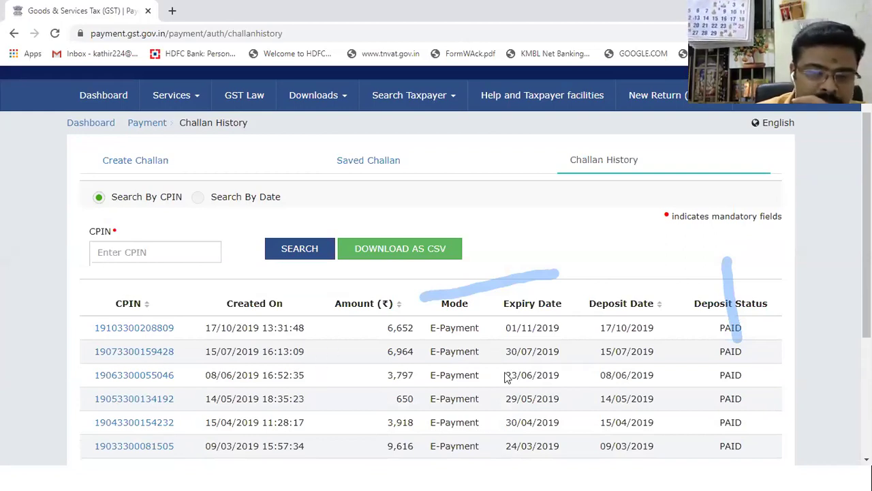
left_click(660, 305)
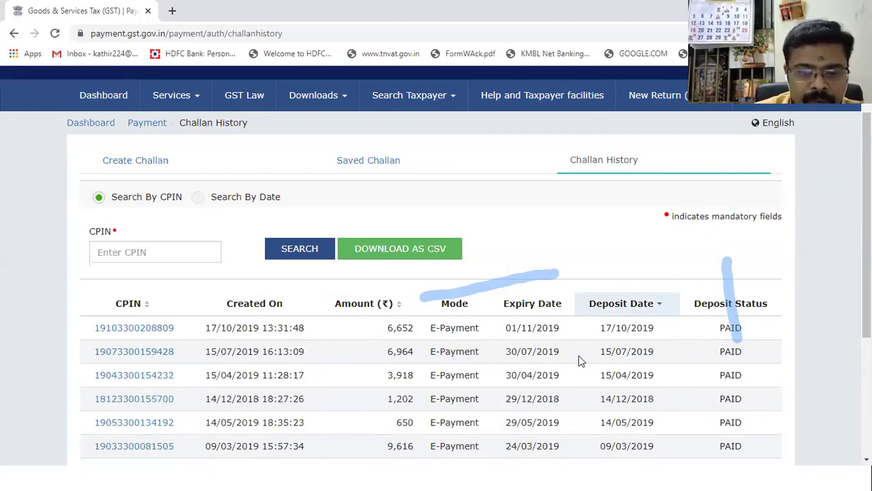
scroll(579, 355, "down", 1)
left_click(659, 243)
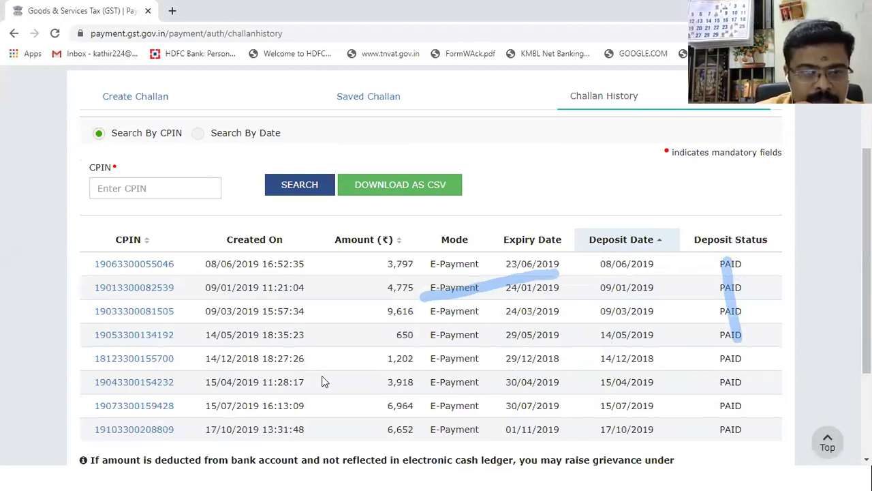
Step: Re-sort the challans so the newest deposit dates come first
scroll(325, 381, "up", 1)
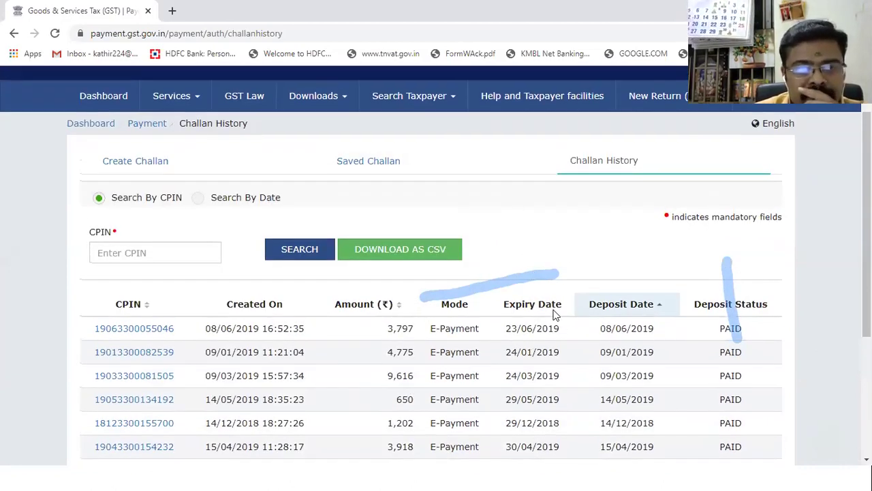
scroll(553, 314, "up", 1)
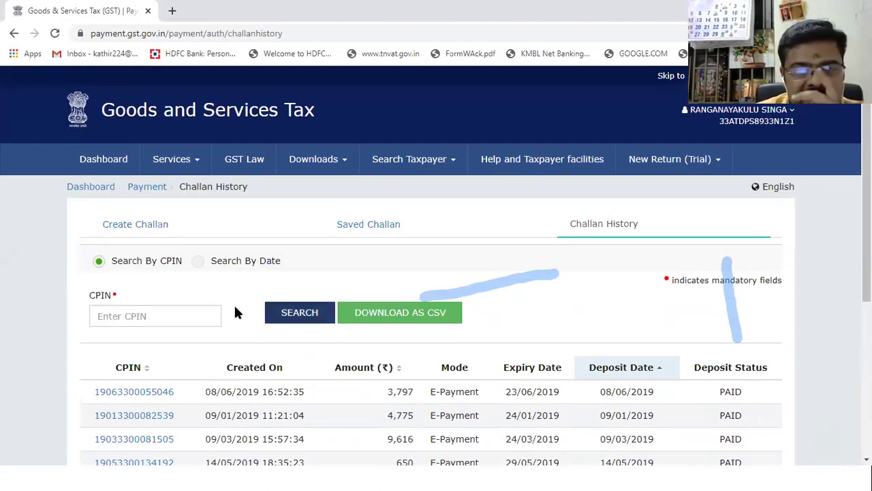
left_click(659, 368)
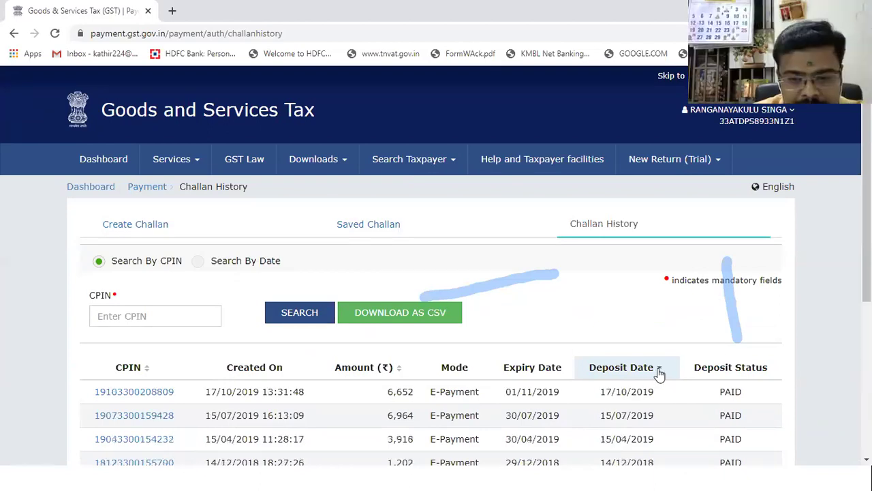
left_click(661, 372)
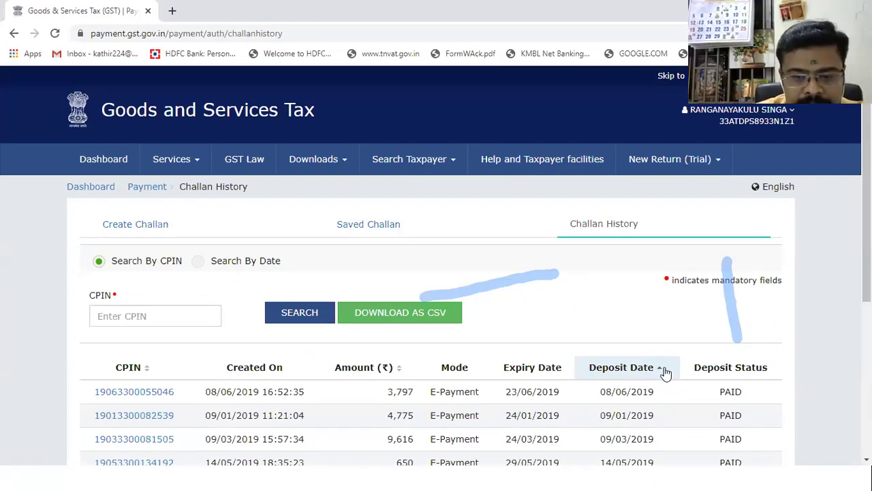
left_click(663, 371)
scroll(567, 309, "down", 1)
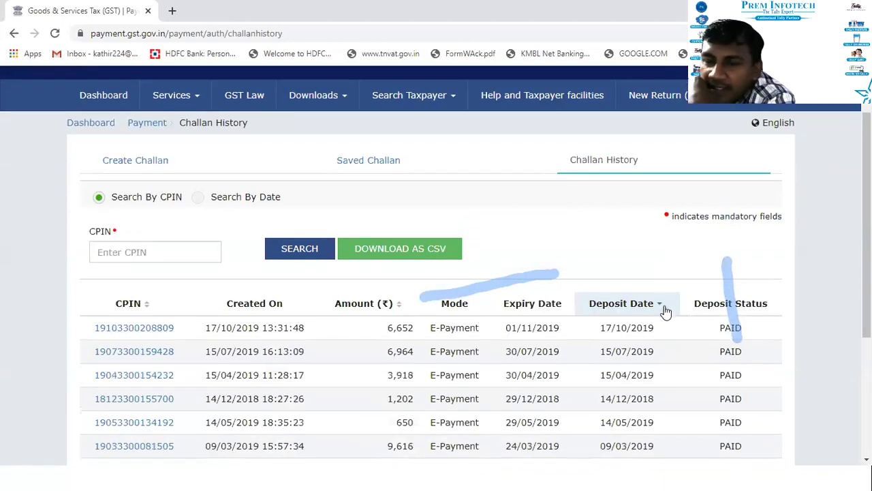
Step: Toggle the Amount column sort between largest-first and smallest-first
left_click(399, 305)
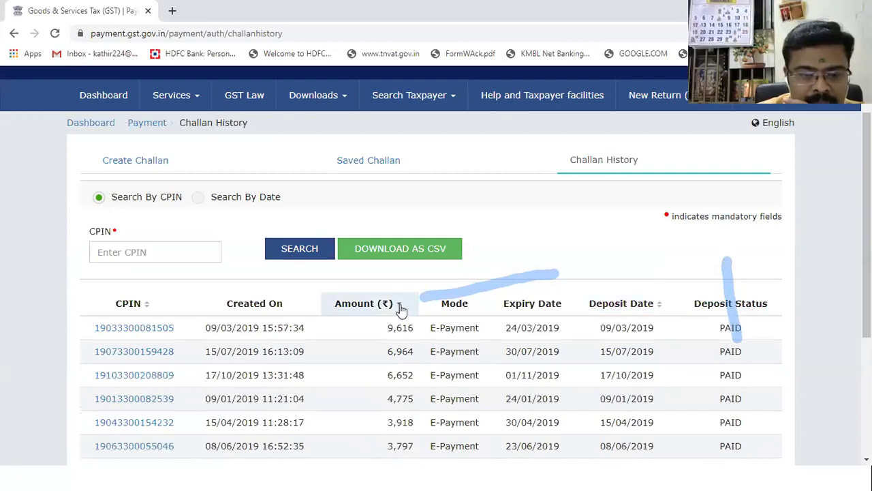
left_click(400, 307)
left_click(400, 306)
left_click(400, 307)
left_click(400, 307)
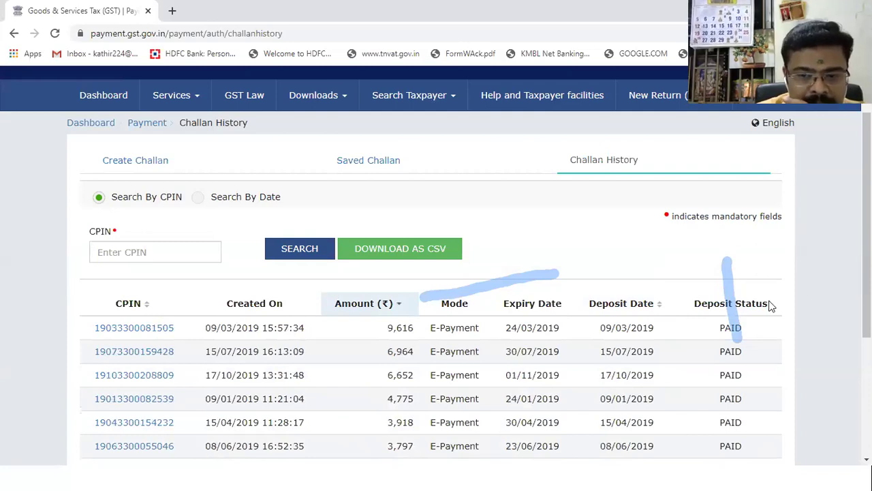
Step: Sort the challans by deposit date descending, with 17/10/2019 listed first
left_click(659, 309)
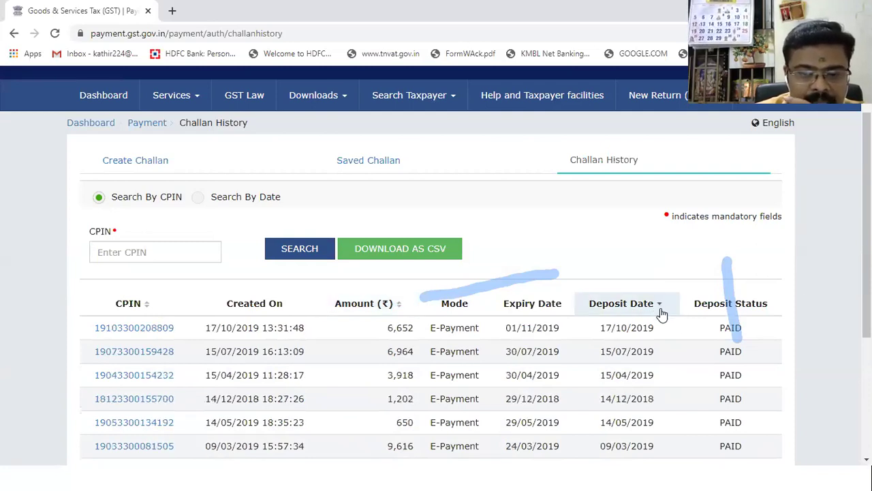
left_click(661, 313)
left_click(659, 310)
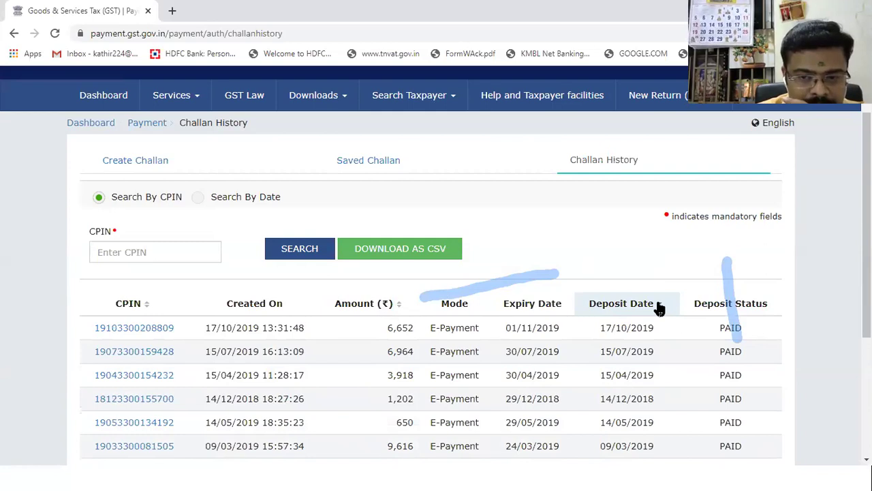
scroll(632, 275, "up", 1)
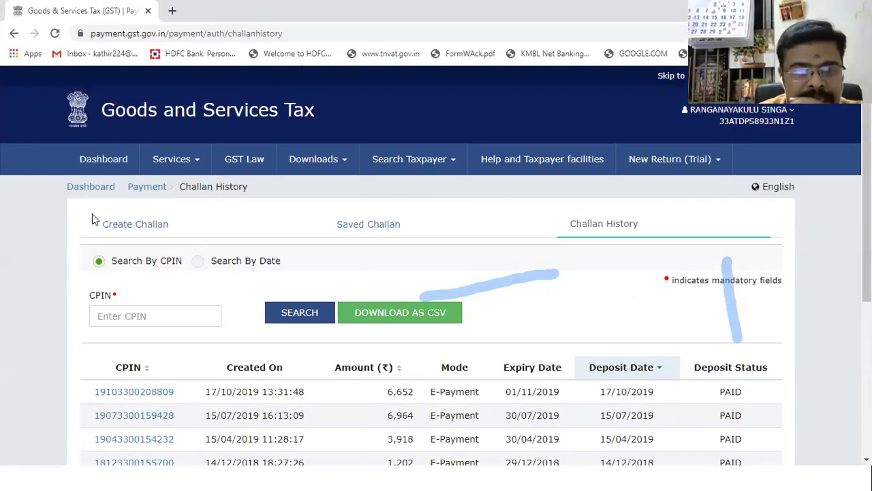
left_click(722, 115)
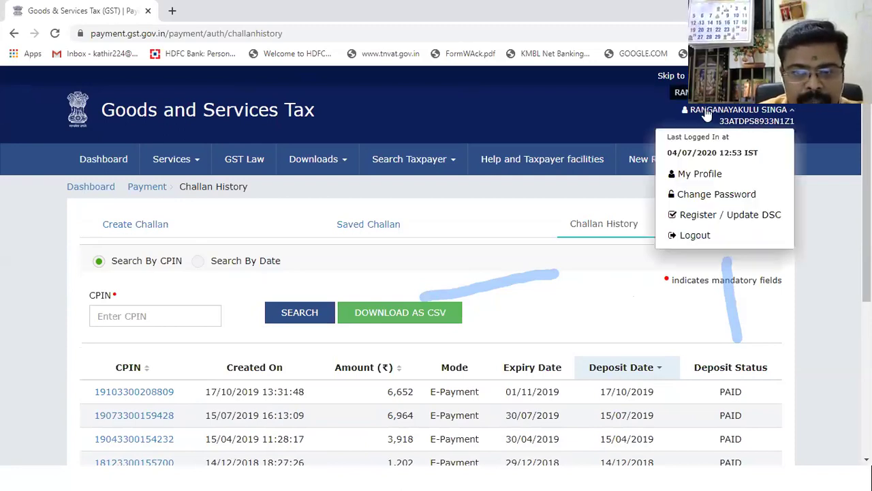
Step: Log out of the GST Portal from the account menu
left_click(722, 238)
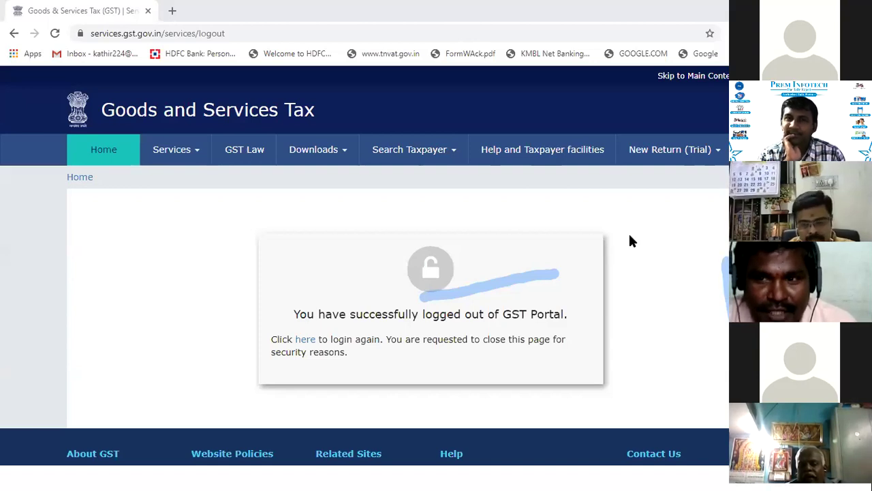
left_click(305, 339)
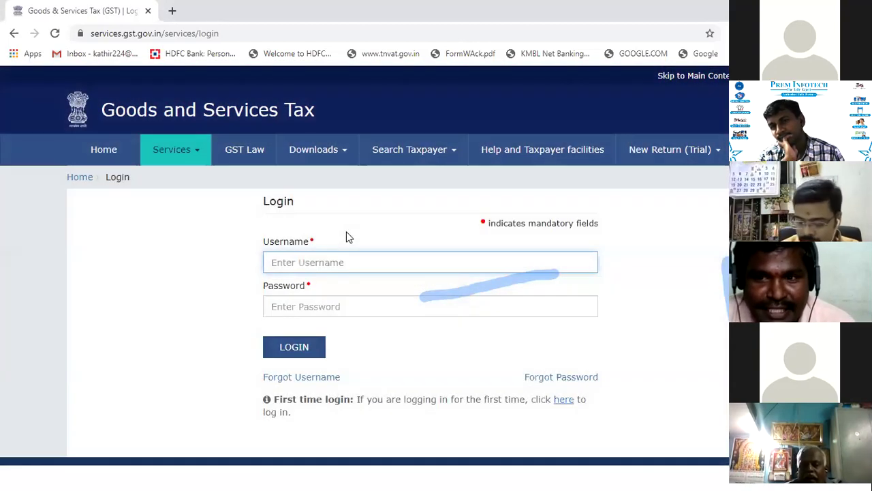
type("TA")
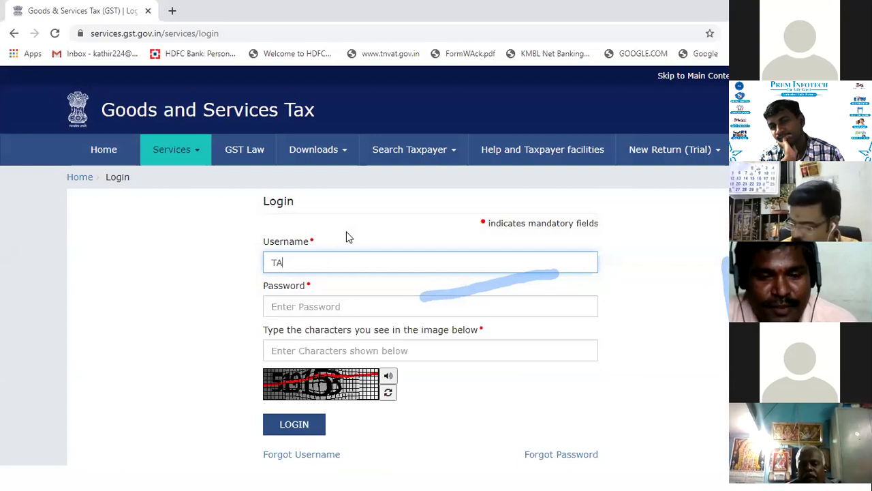
key("BackSpace")
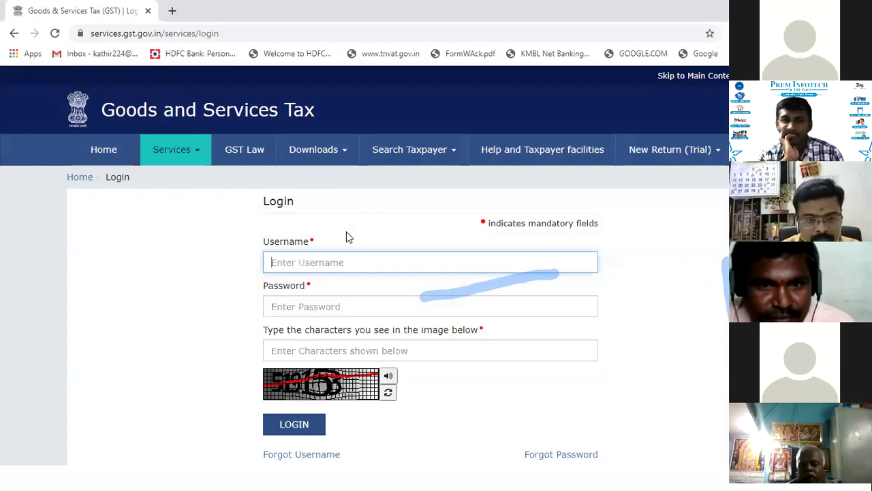
left_click(172, 11)
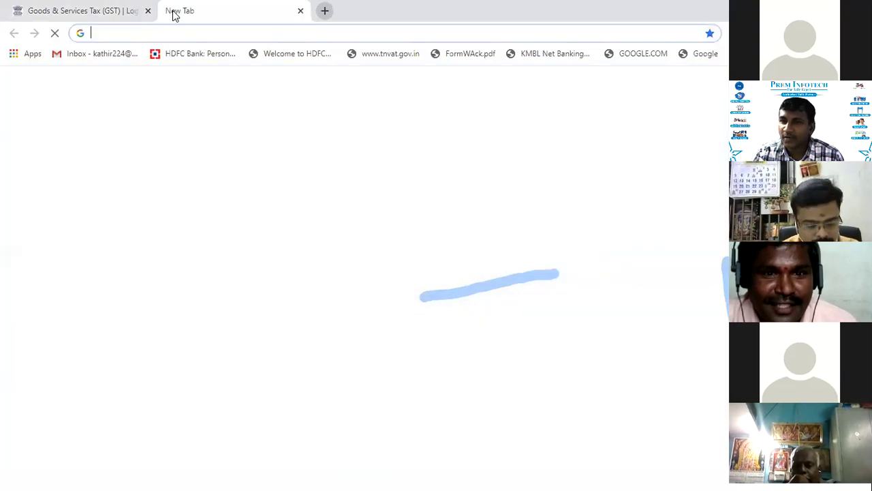
Step: Search Google for 'eway bill' and open the E-Way Bill System at ewaybill.nic.in
type("EWAY")
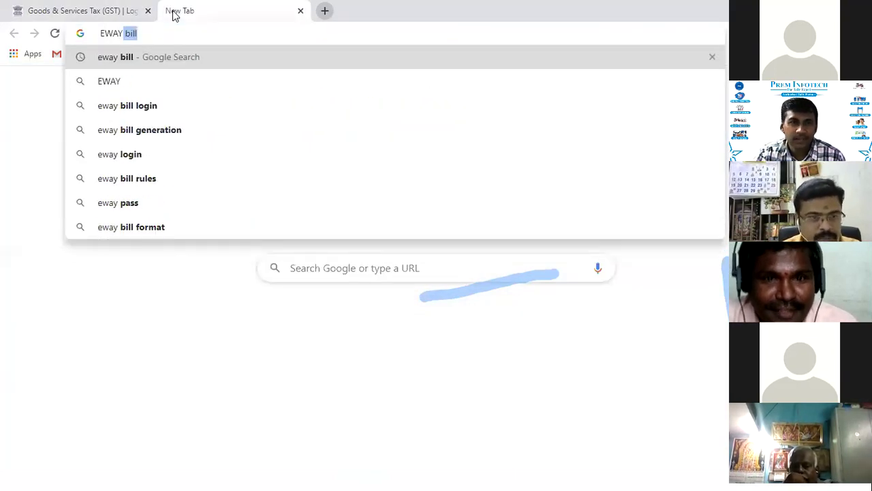
key("Return")
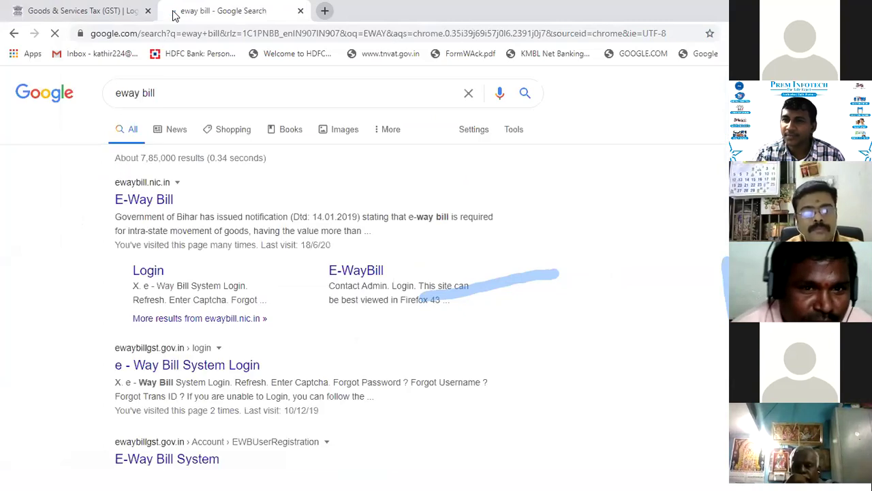
left_click(145, 205)
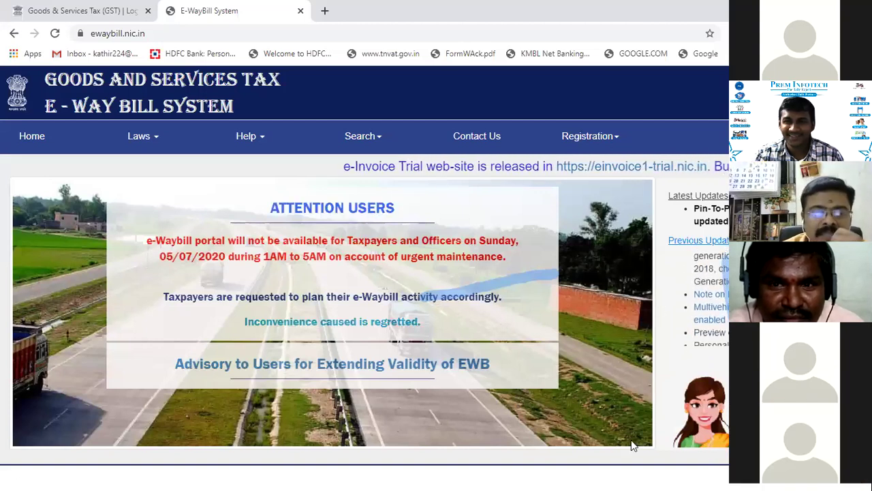
left_click(370, 138)
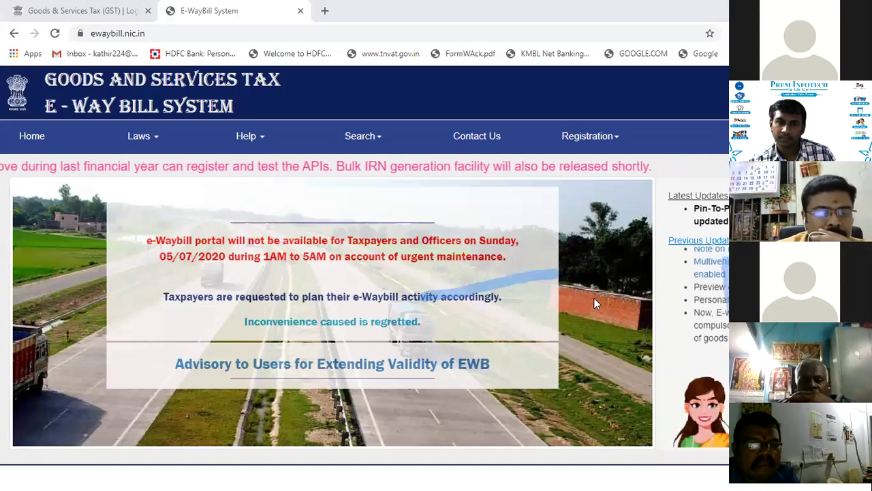
Step: View the e-Way Bill notifications for the state TAMIL NADU
left_click(378, 136)
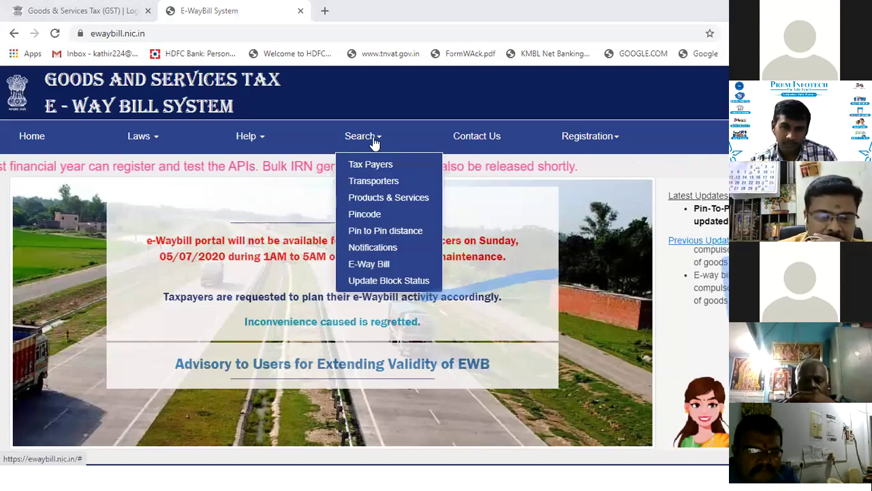
left_click(395, 248)
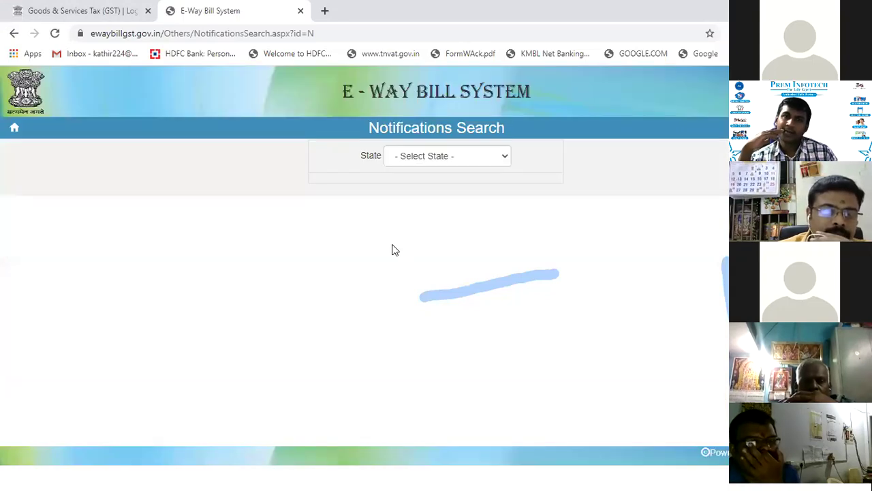
left_click(497, 158)
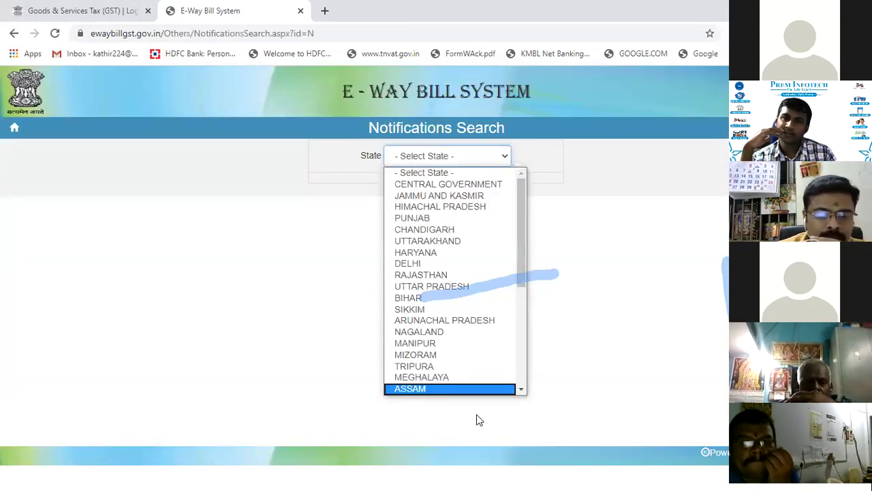
scroll(494, 325, "down", 1)
scroll(477, 321, "down", 5)
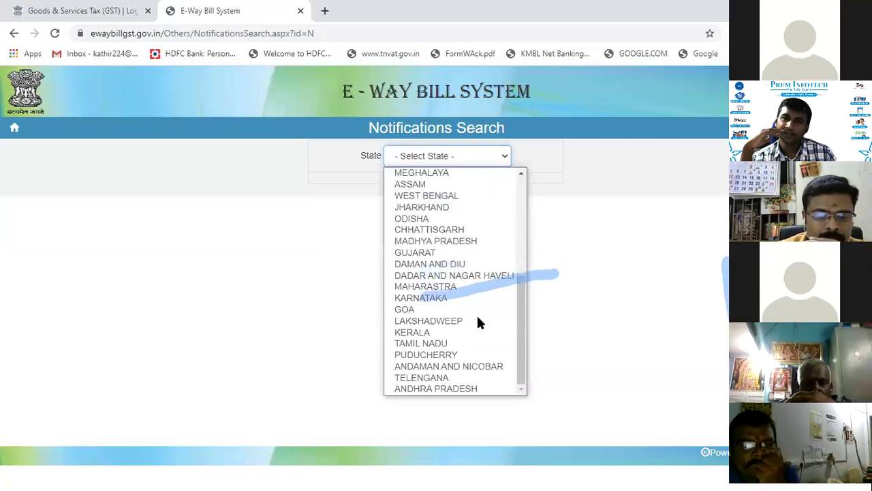
left_click(485, 344)
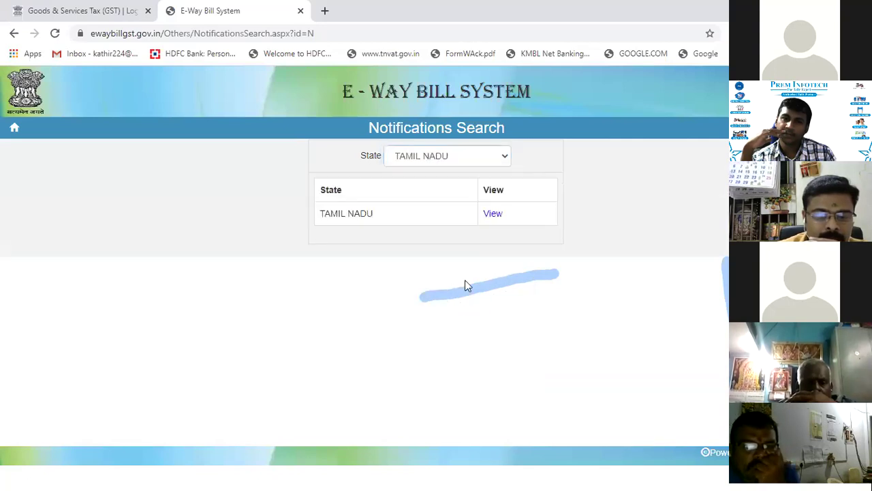
left_click(493, 216)
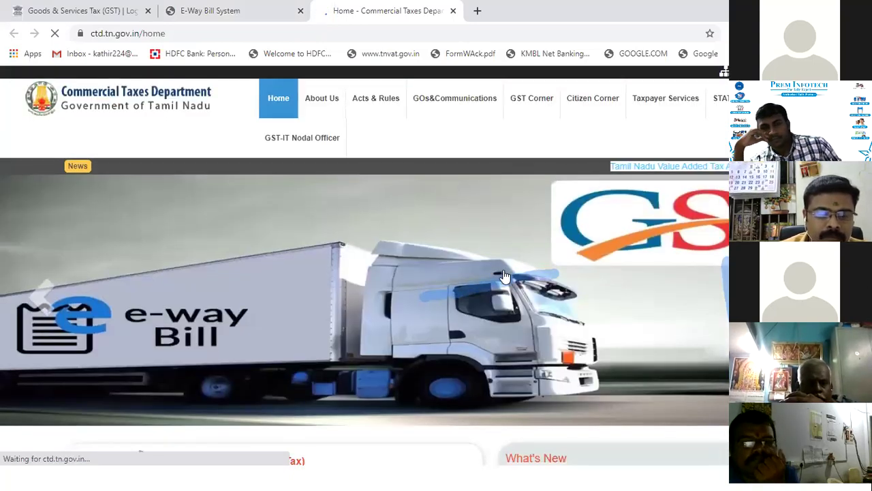
Step: Skim the ctd.tn.gov.in home page, step back to the e-Way Bill Notifications Search page, then close that tab
scroll(490, 273, "down", 4)
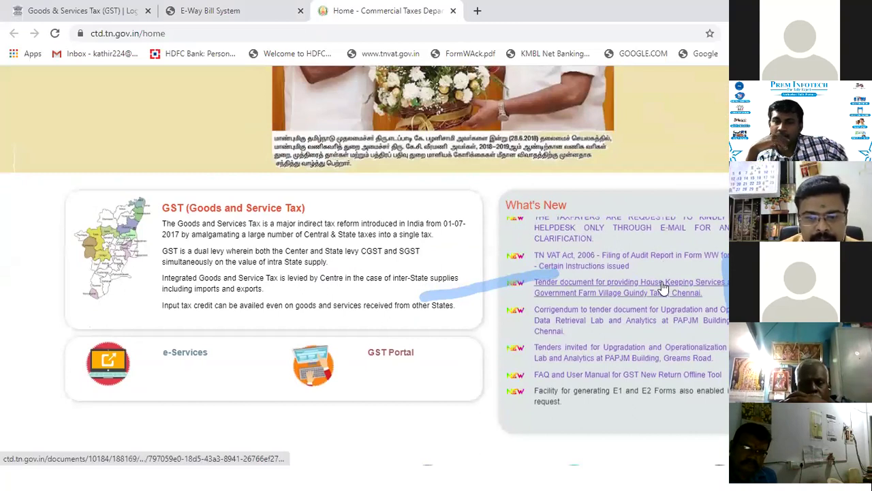
scroll(681, 306, "up", 3)
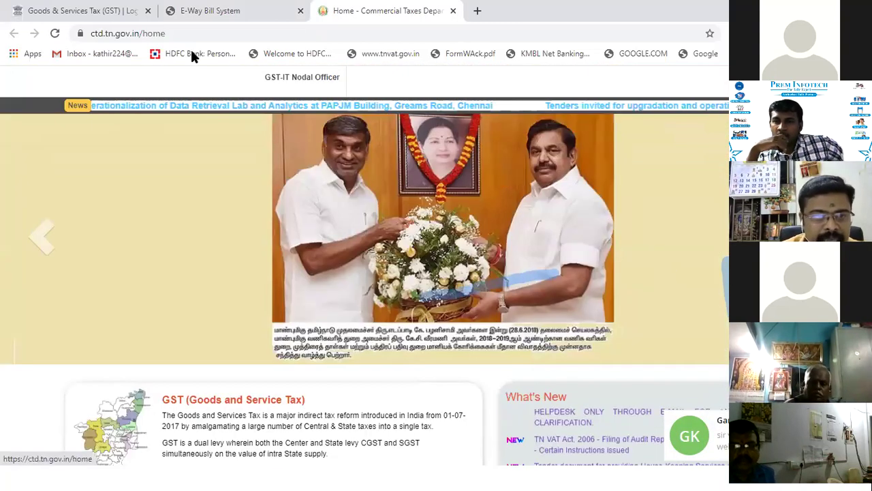
left_click(218, 8)
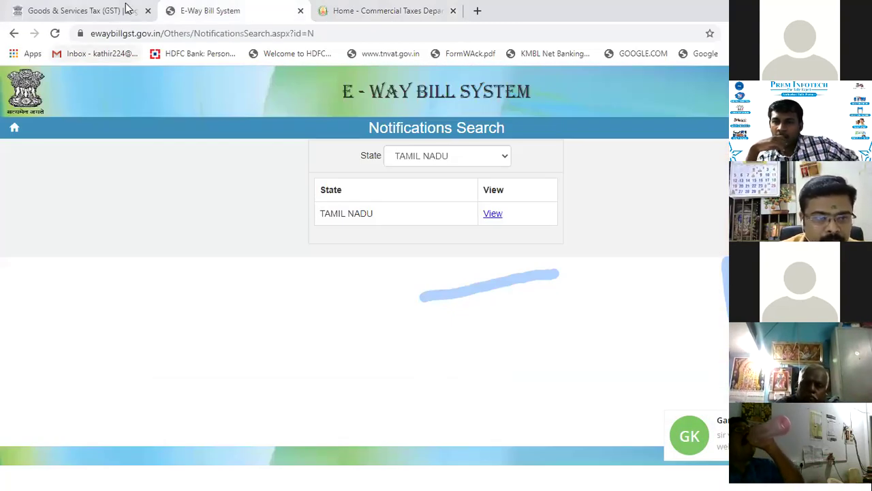
left_click(13, 34)
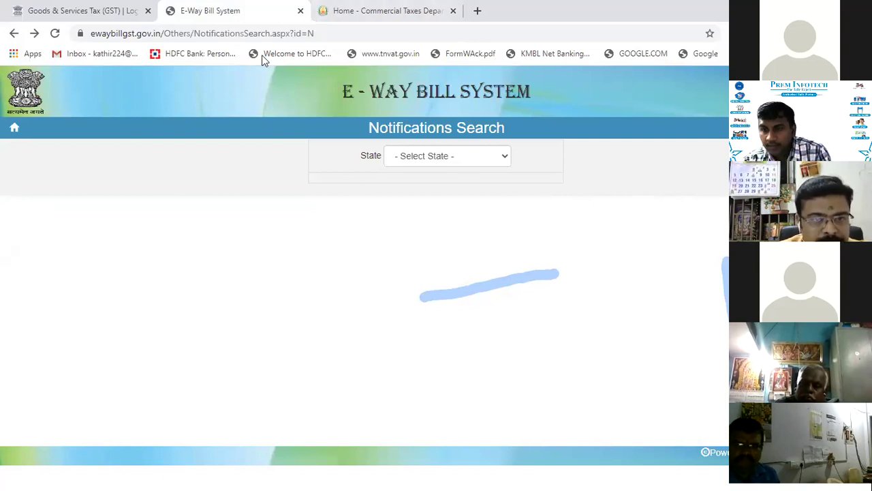
left_click(300, 10)
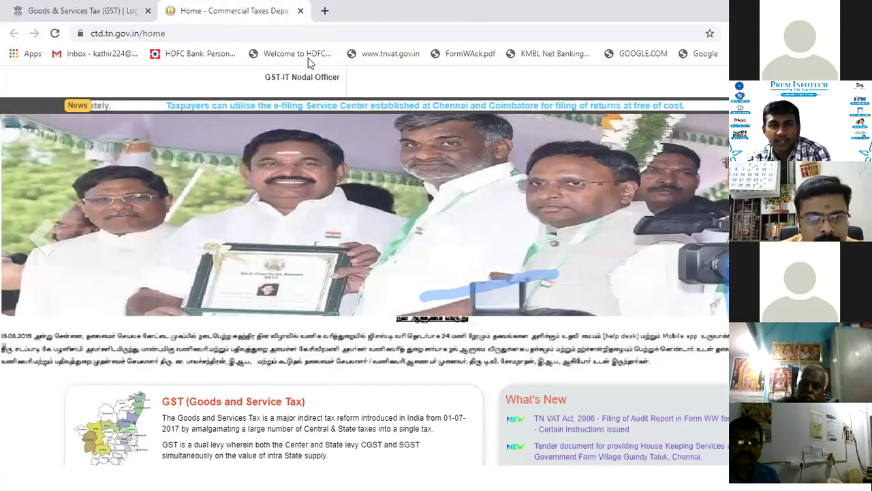
Step: Close the Commercial Taxes Department TN tab with Ctrl+W, leaving only the GST login page
key("ctrl+w")
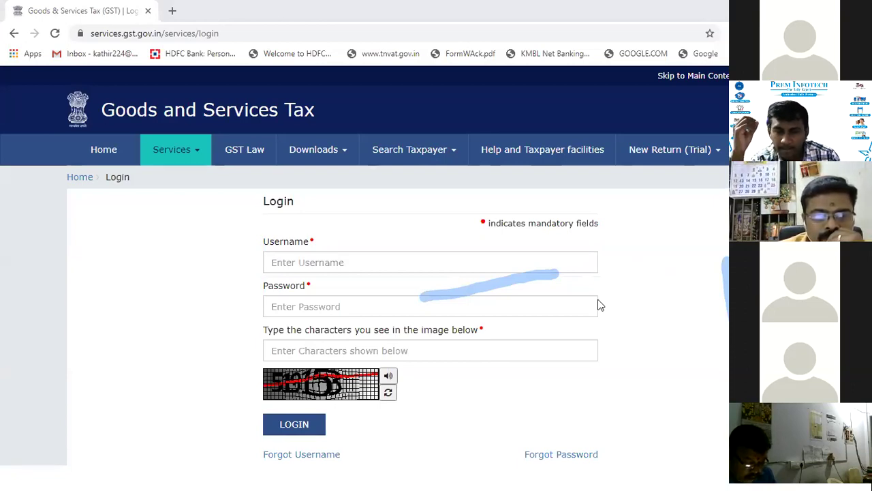
Step: Leave the GST login page and bring Tally.ERP 9 forward at its Gateway of Tally
left_click(171, 13)
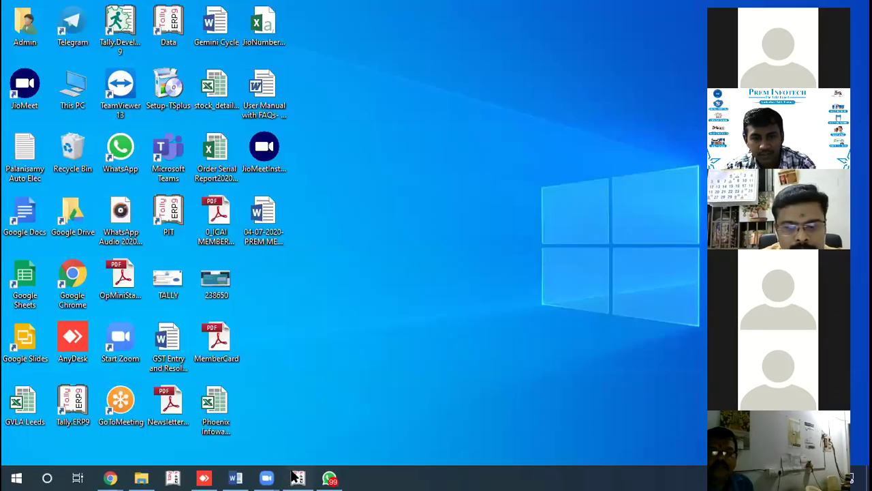
key("Escape")
key("Escape")
key("Escape")
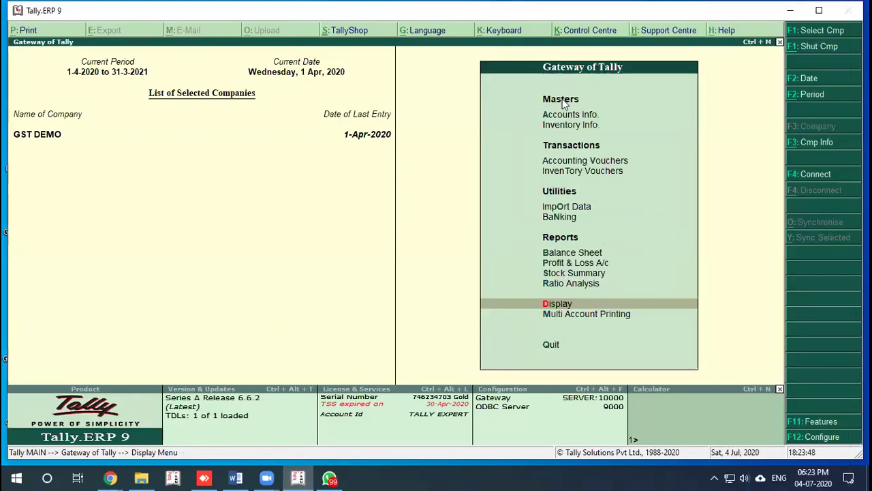
Step: Start a sales voucher and set 'Allow separate buyer and consignee names' to Yes in F12 configuration
key("v")
key("F12")
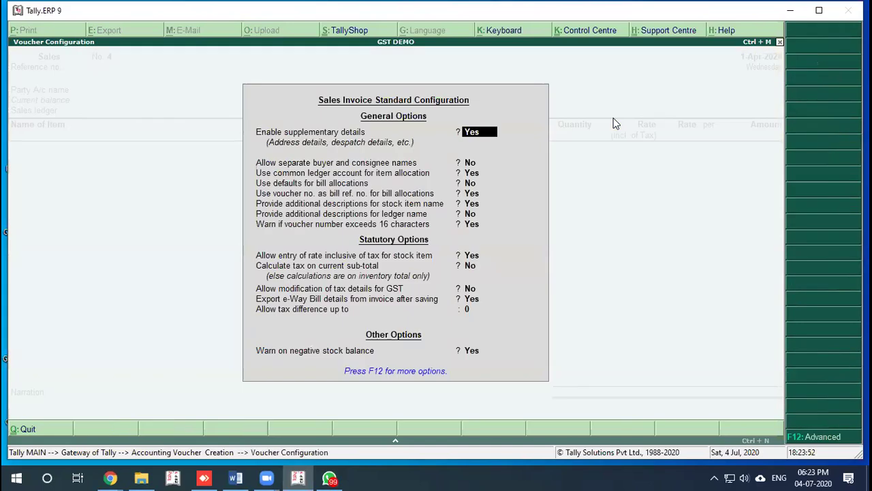
key("Return")
key("y")
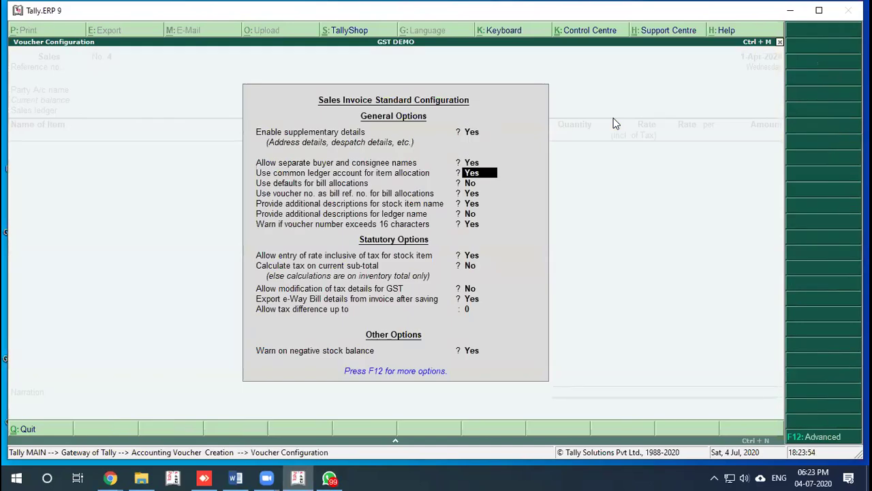
key("ctrl+a")
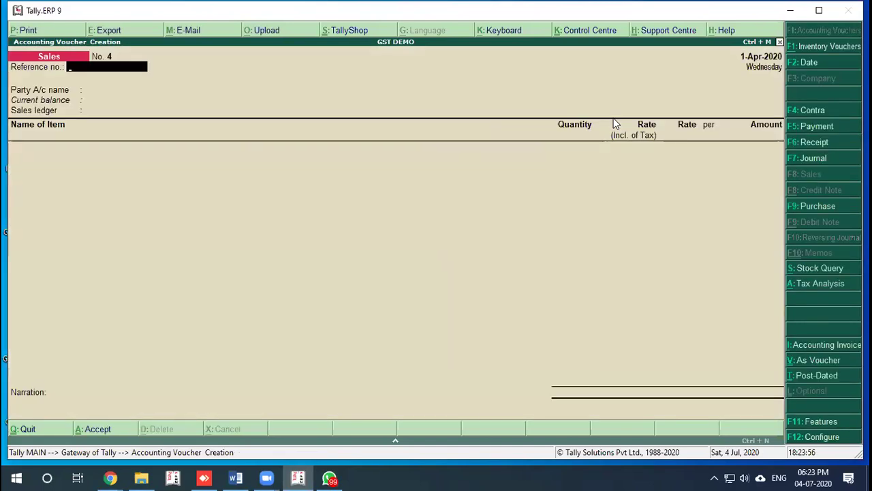
Step: Select RK Cotton as the party account and bring up the party ledger list for the buyer
key("Return")
key("Down")
key("Return")
key("Return")
key("Return")
key("Return")
key("Return")
key("Return")
key("Return")
key("Return")
key("Return")
key("Return")
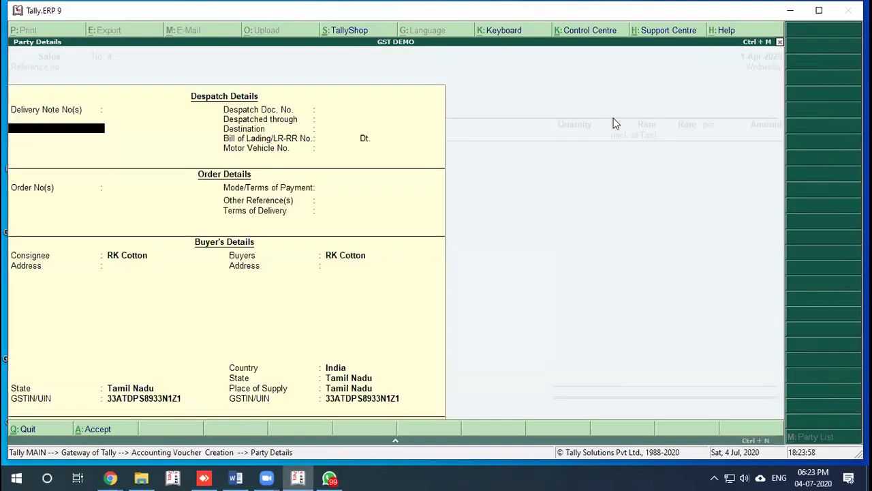
key("Return")
key("Return")
key("Return")
key("Return")
key("Return")
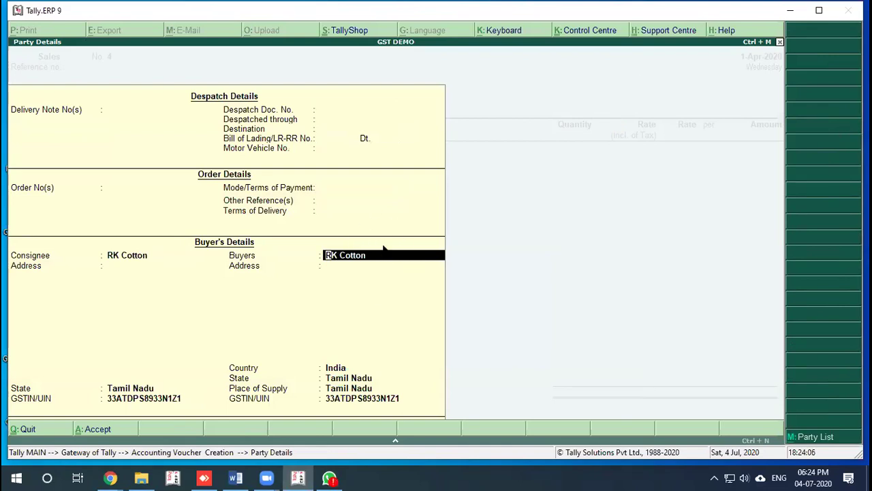
left_click(805, 439)
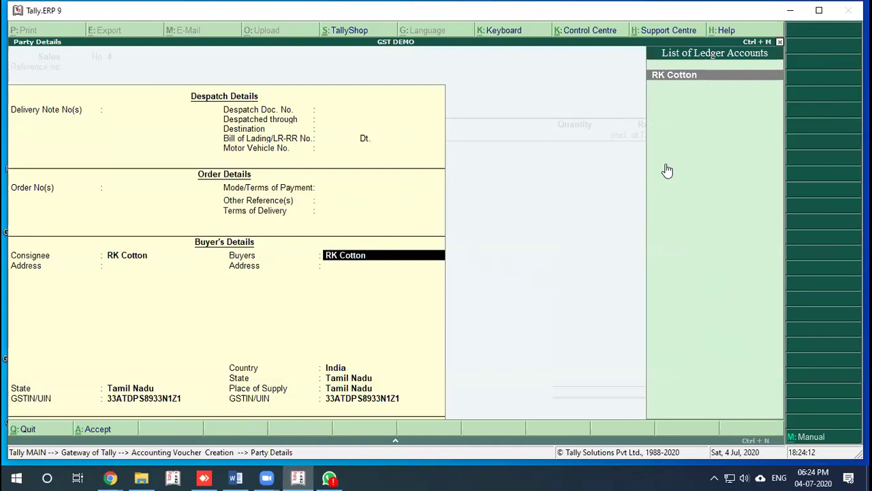
left_click(796, 439)
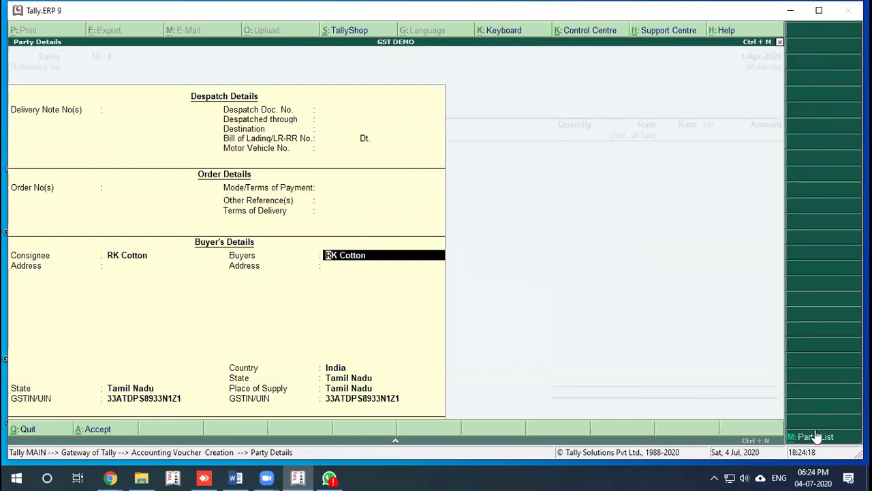
left_click(811, 437)
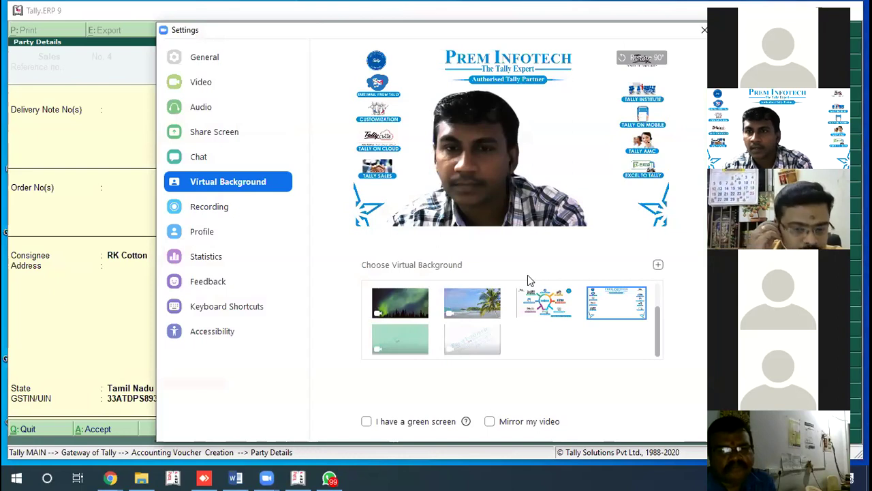
key("Escape")
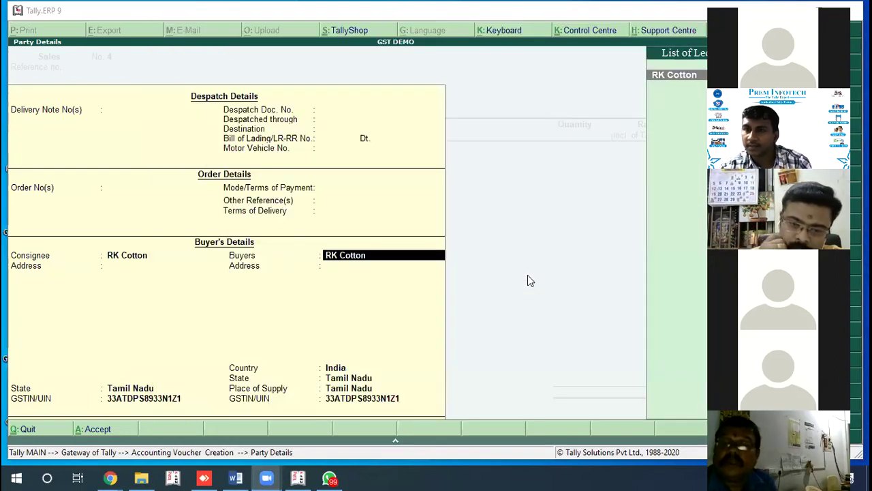